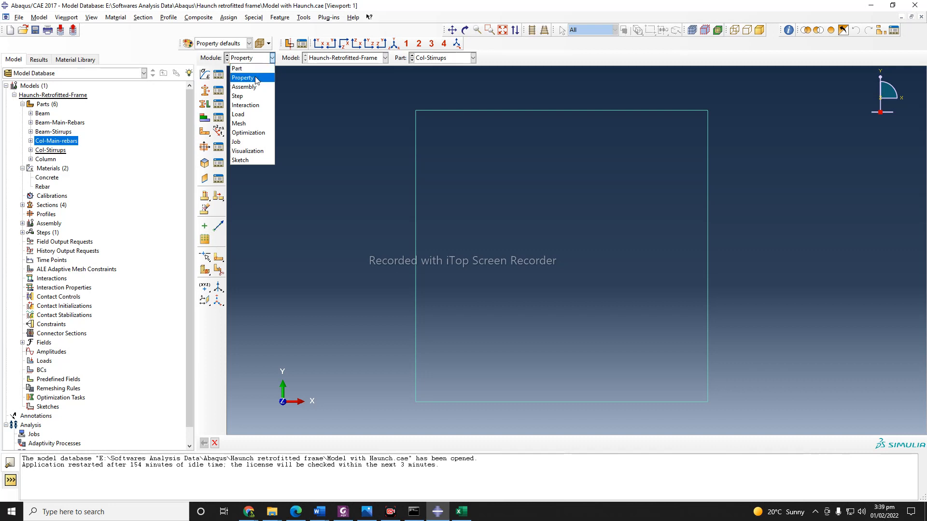
Save the model database, keeping the Property module active.
{"action": "left_click", "coordinate": [295, 103]}
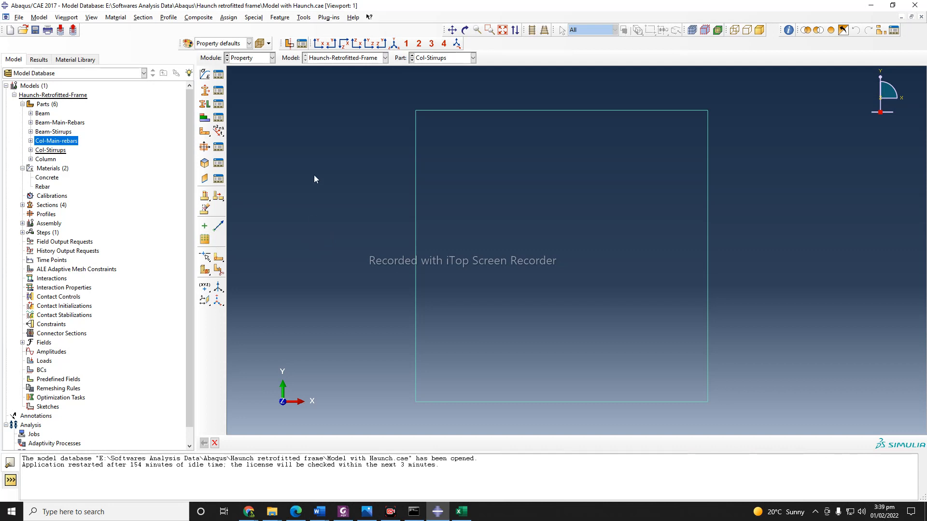
{"action": "left_click", "coordinate": [35, 30]}
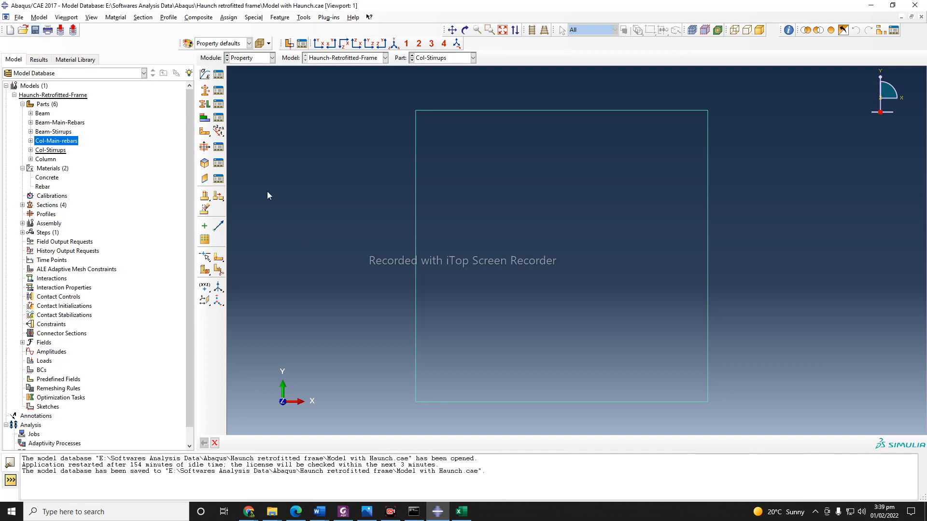
{"action": "left_click", "coordinate": [35, 30]}
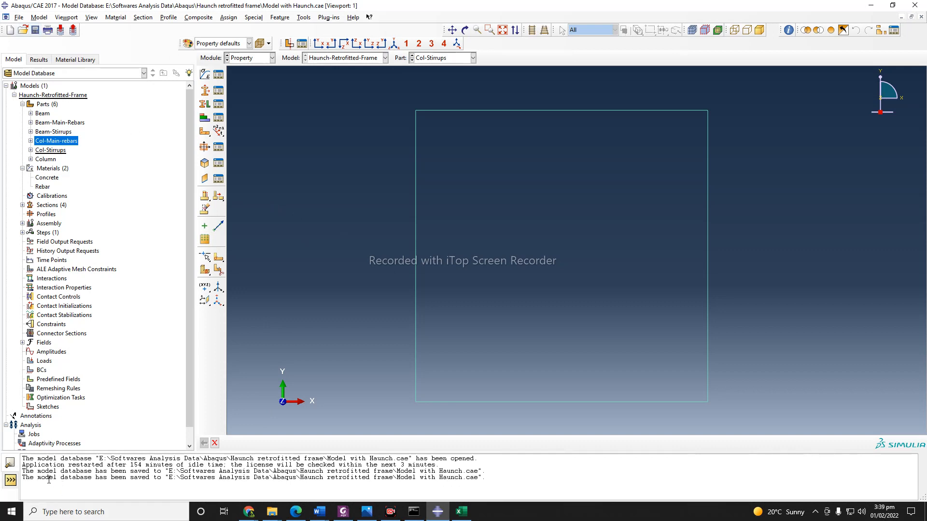
{"action": "left_click_drag", "start_coordinate": [49, 480], "coordinate": [228, 482]}
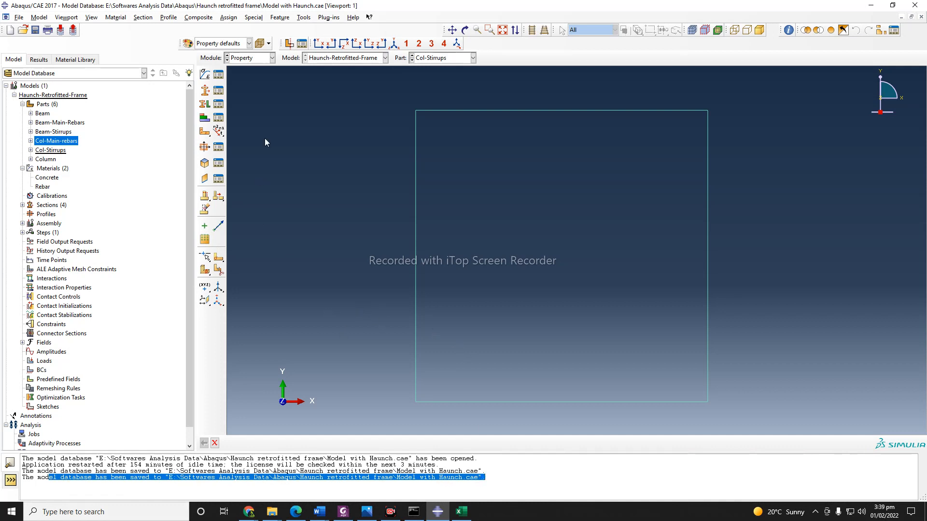
Switch from the Property module to the Assembly module for the Haunch-Retrofitted-Frame model.
{"action": "left_click", "coordinate": [261, 58]}
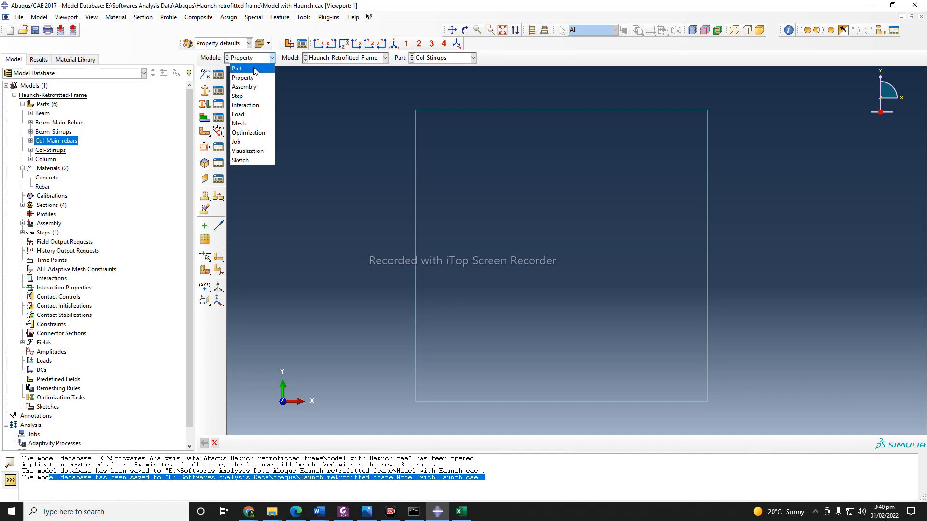
{"action": "left_click", "coordinate": [305, 141]}
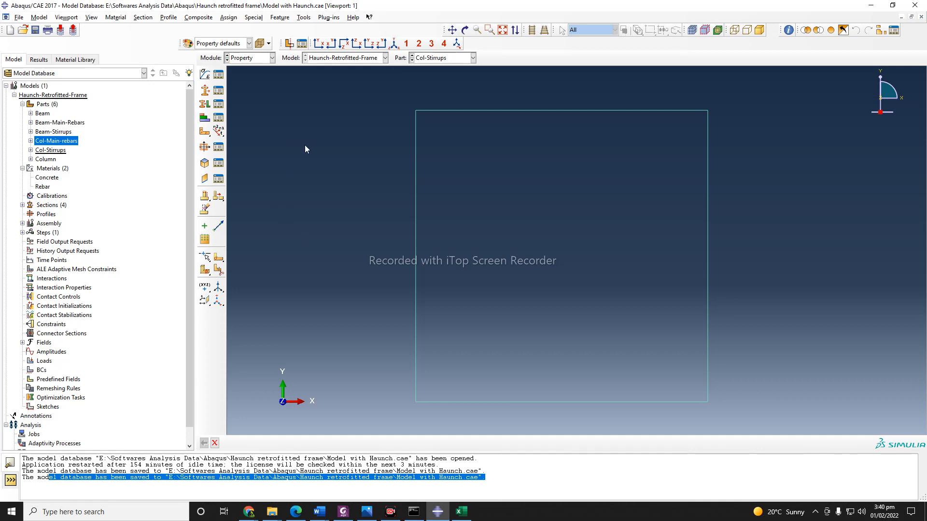
{"action": "left_click", "coordinate": [262, 59]}
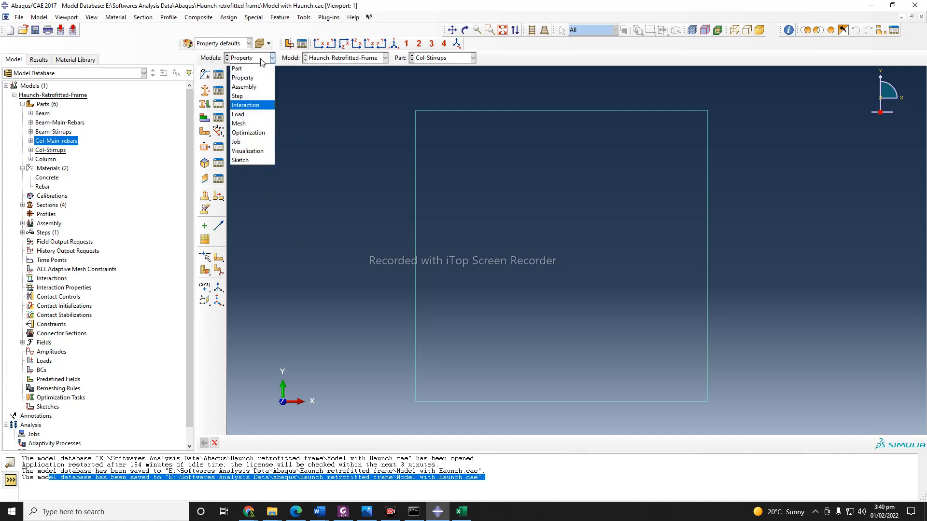
{"action": "left_click", "coordinate": [347, 143]}
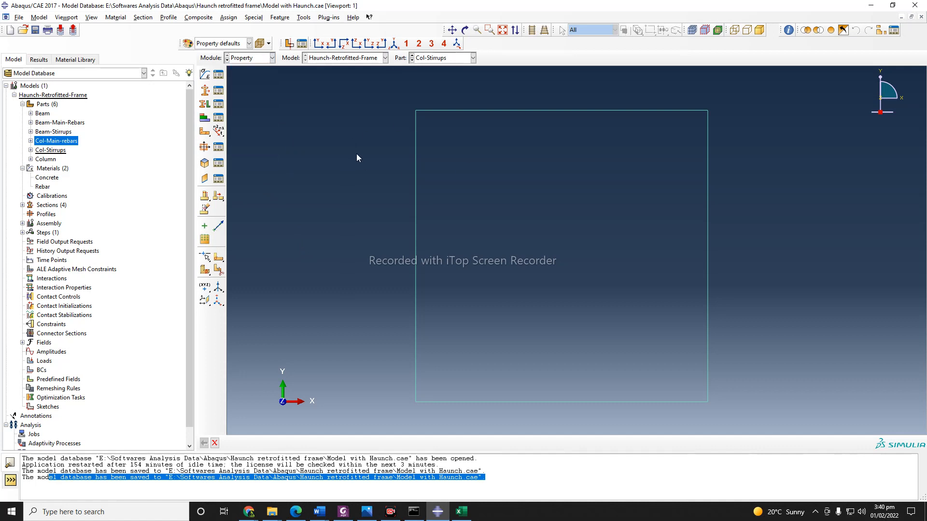
{"action": "left_click", "coordinate": [258, 59]}
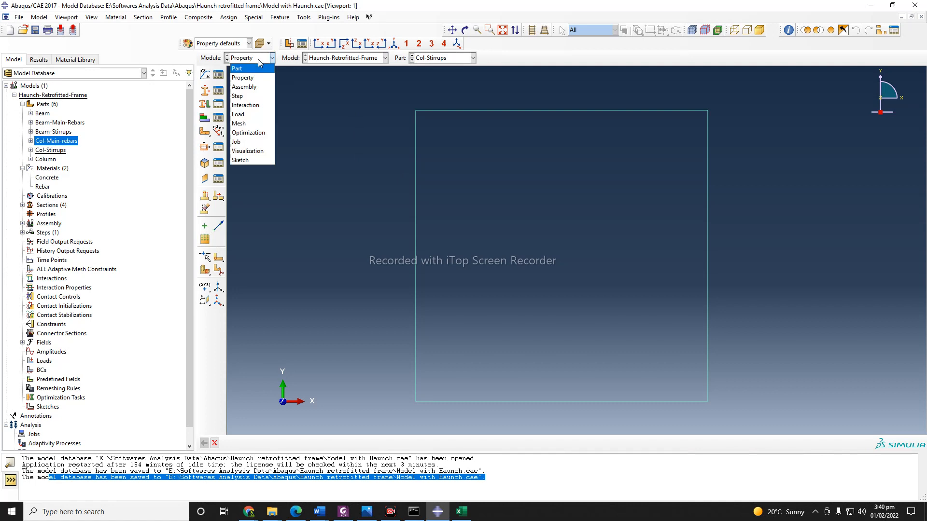
{"action": "left_click", "coordinate": [249, 88]}
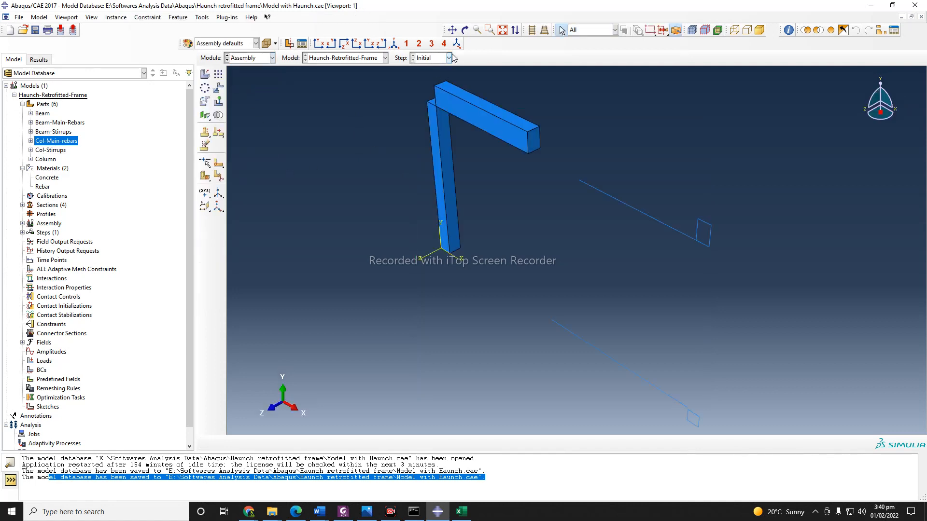
Delete all existing part instances from the assembly, from Beam-1 through Column-1.
{"action": "left_click", "coordinate": [465, 30]}
{"action": "left_click_drag", "start_coordinate": [581, 309], "coordinate": [600, 289]}
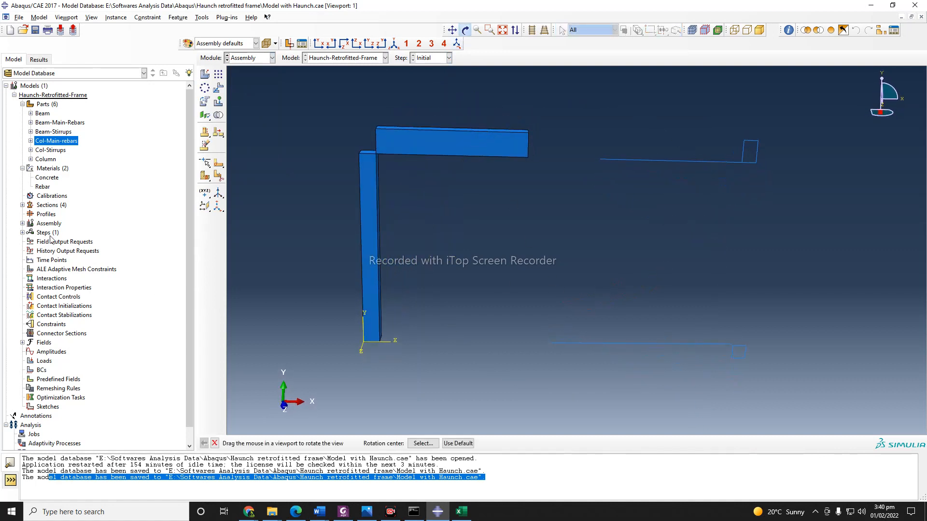
{"action": "left_click", "coordinate": [22, 223]}
{"action": "left_click", "coordinate": [23, 224]}
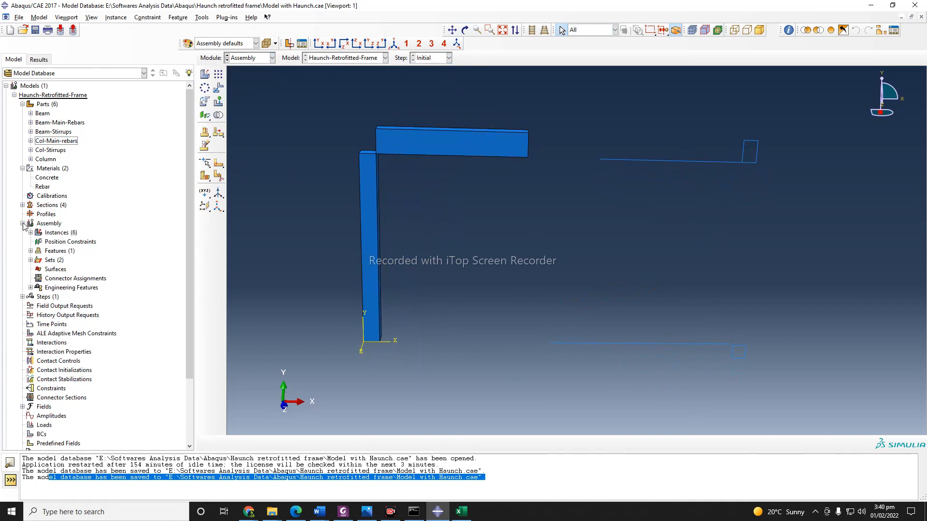
{"action": "left_click", "coordinate": [31, 232]}
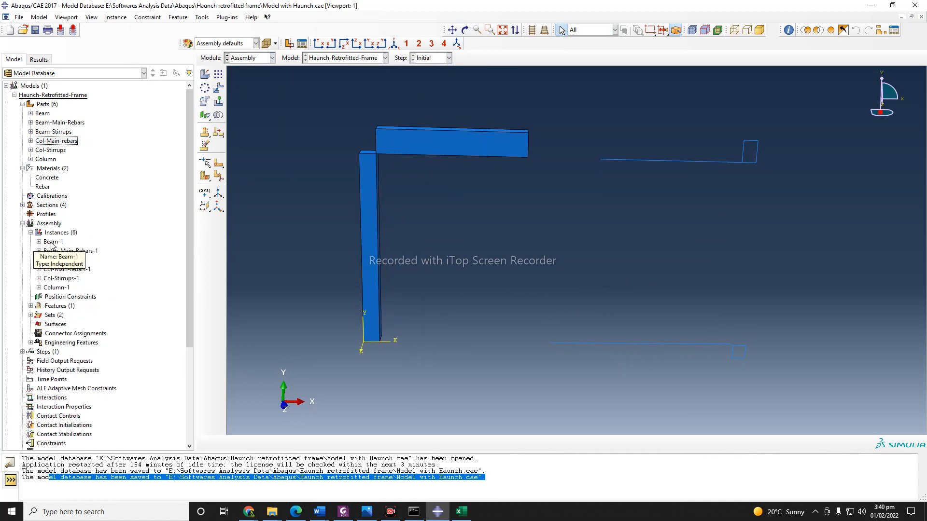
{"action": "left_click", "coordinate": [52, 242]}
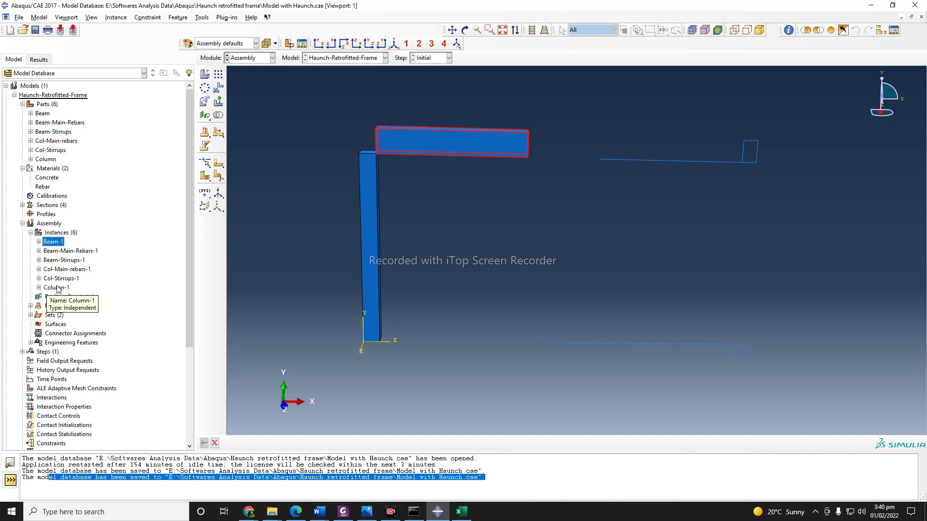
{"action": "left_click", "coordinate": [57, 288], "text": "shift"}
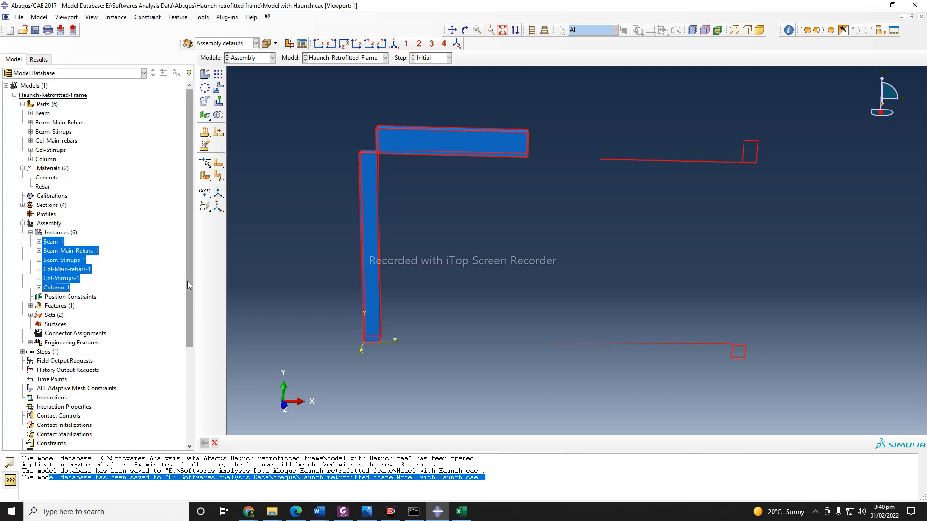
{"action": "left_click_drag", "start_coordinate": [187, 281], "coordinate": [187, 293]}
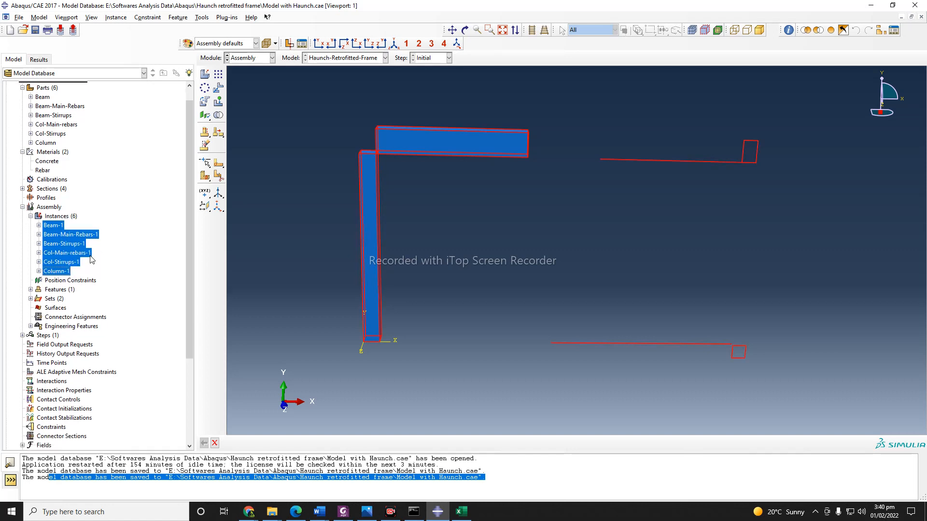
{"action": "right_click", "coordinate": [65, 245]}
{"action": "left_click", "coordinate": [84, 285]}
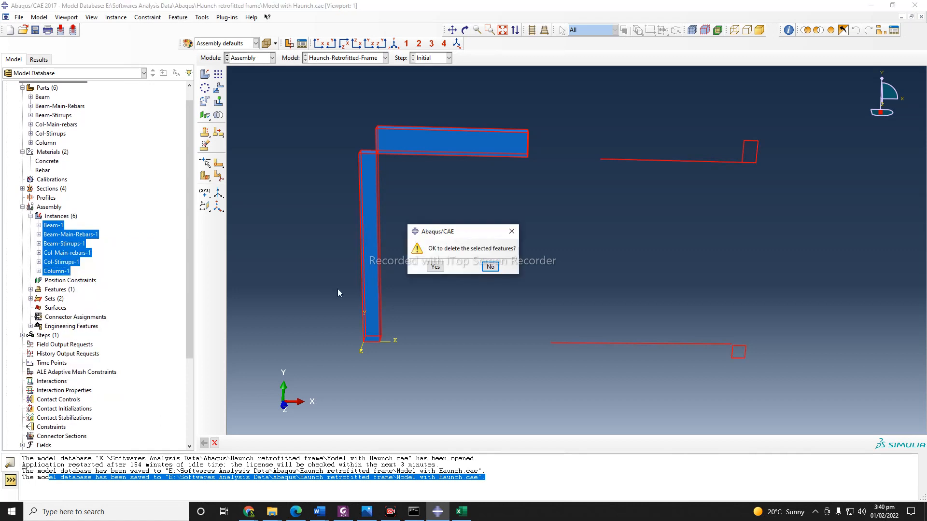
{"action": "left_click", "coordinate": [434, 267]}
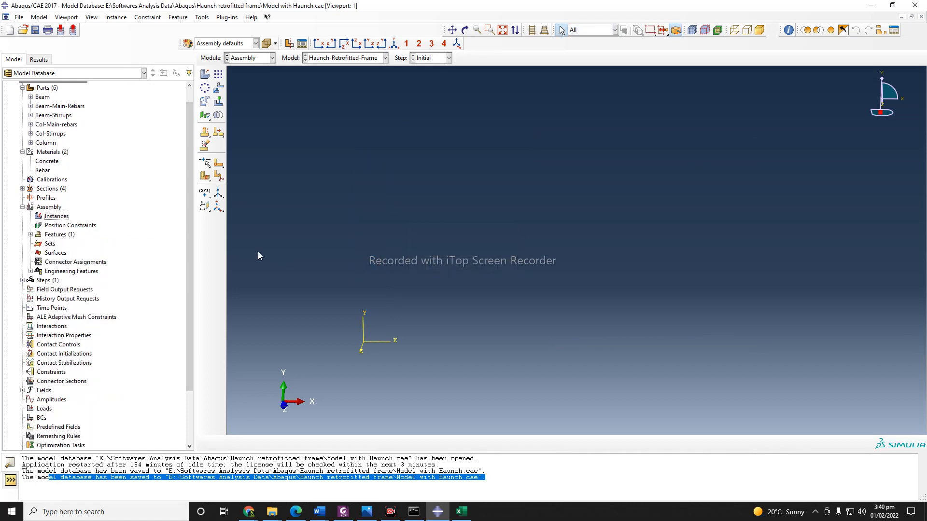
Create independent (mesh on instance) instances of all parts from Beam to Column, with auto-offset from other instances enabled.
{"action": "left_click", "coordinate": [31, 234]}
{"action": "left_click", "coordinate": [31, 234]}
{"action": "left_click", "coordinate": [205, 74]}
{"action": "left_click_drag", "start_coordinate": [323, 90], "coordinate": [448, 118]}
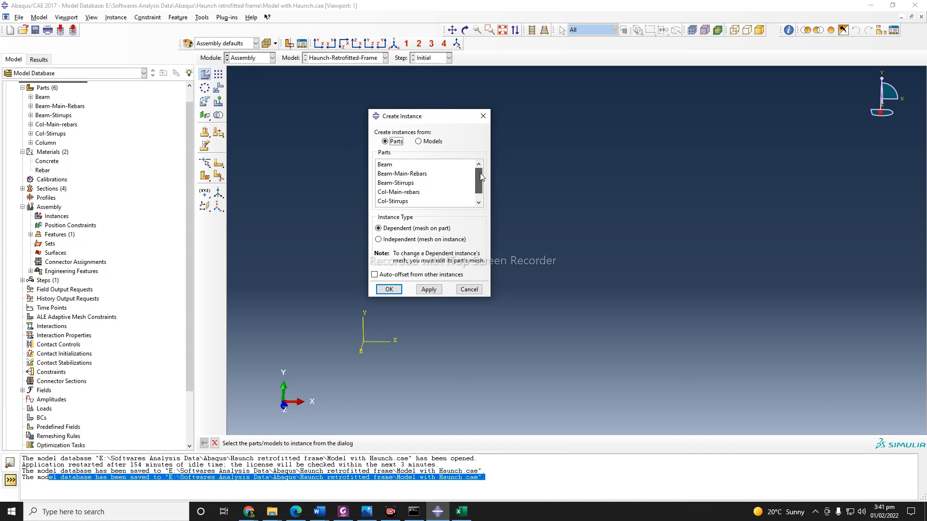
{"action": "left_click_drag", "start_coordinate": [480, 174], "coordinate": [407, 161]}
{"action": "left_click", "coordinate": [390, 166]}
{"action": "scroll", "coordinate": [477, 185], "scroll_direction": "down", "scroll_amount": 1}
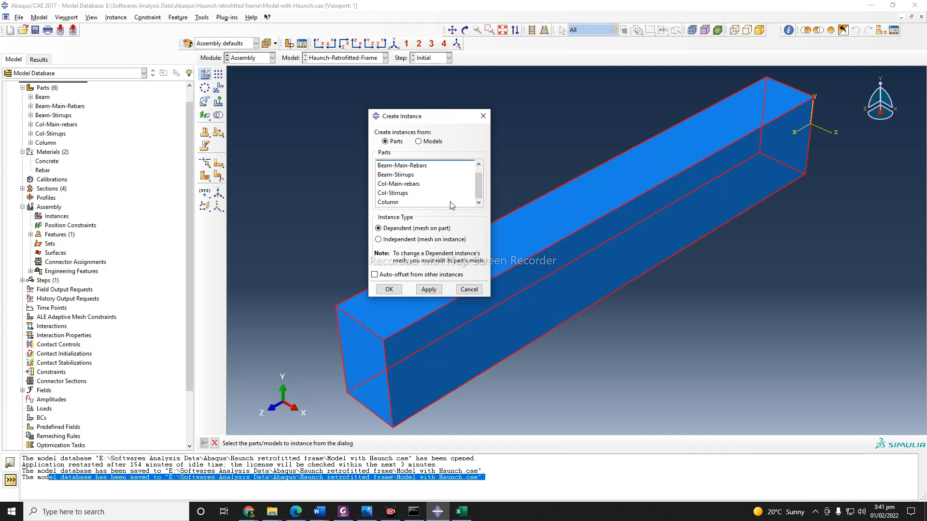
{"action": "left_click", "coordinate": [396, 203], "text": "shift"}
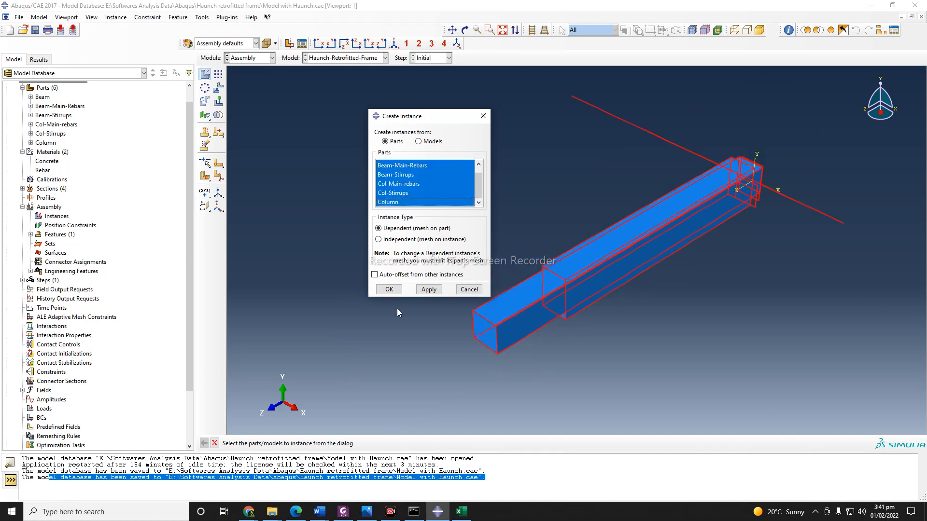
{"action": "left_click", "coordinate": [374, 274]}
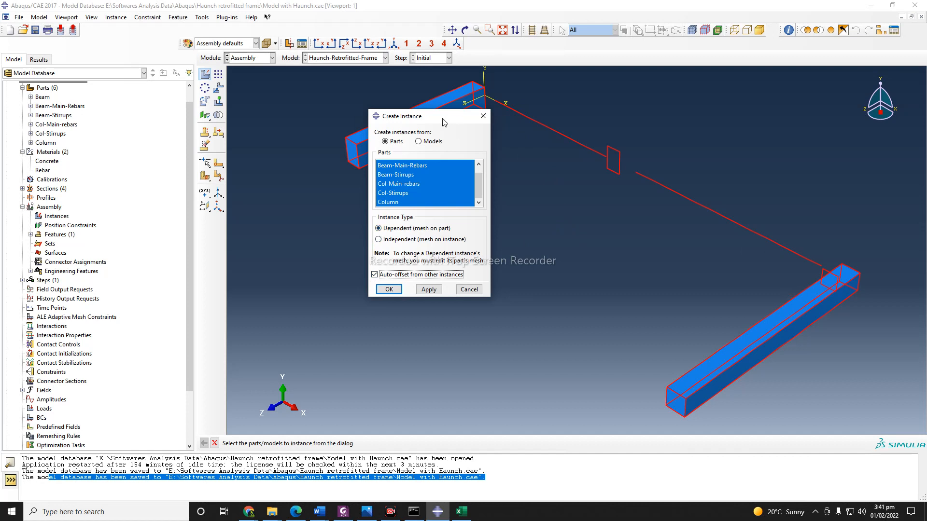
{"action": "left_click_drag", "start_coordinate": [445, 121], "coordinate": [427, 125]}
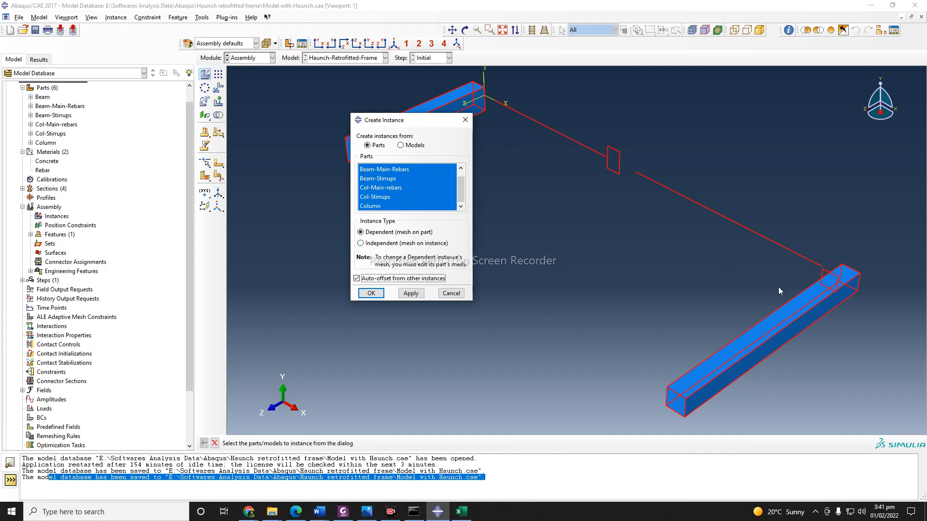
{"action": "left_click", "coordinate": [361, 243]}
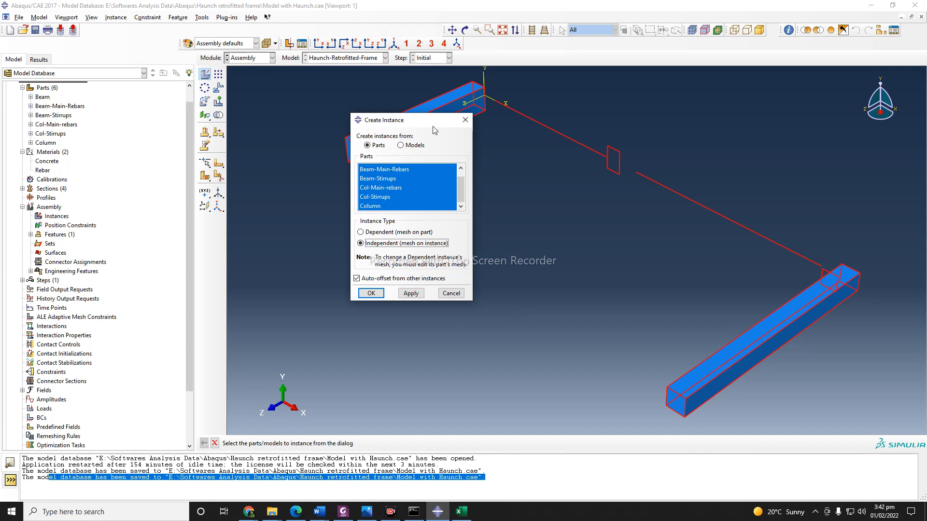
{"action": "left_click_drag", "start_coordinate": [430, 122], "coordinate": [403, 155]}
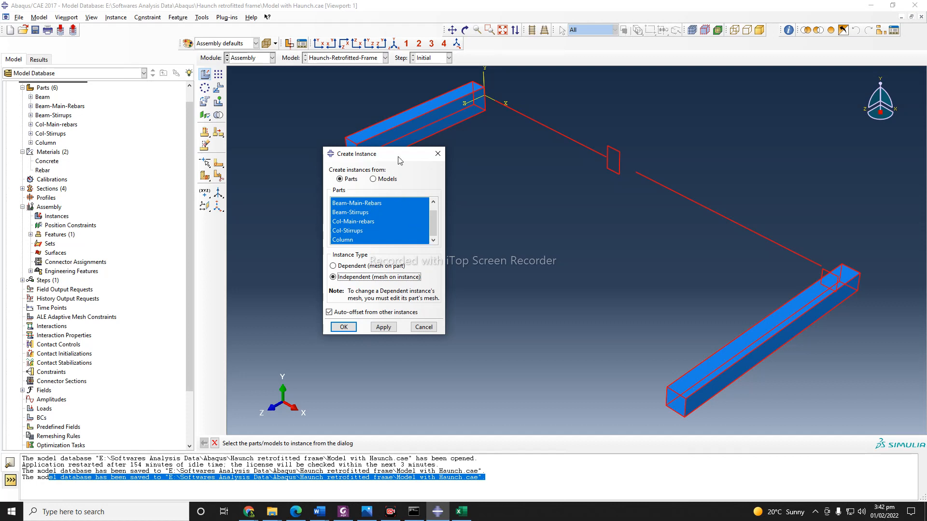
{"action": "left_click_drag", "start_coordinate": [399, 161], "coordinate": [375, 187]}
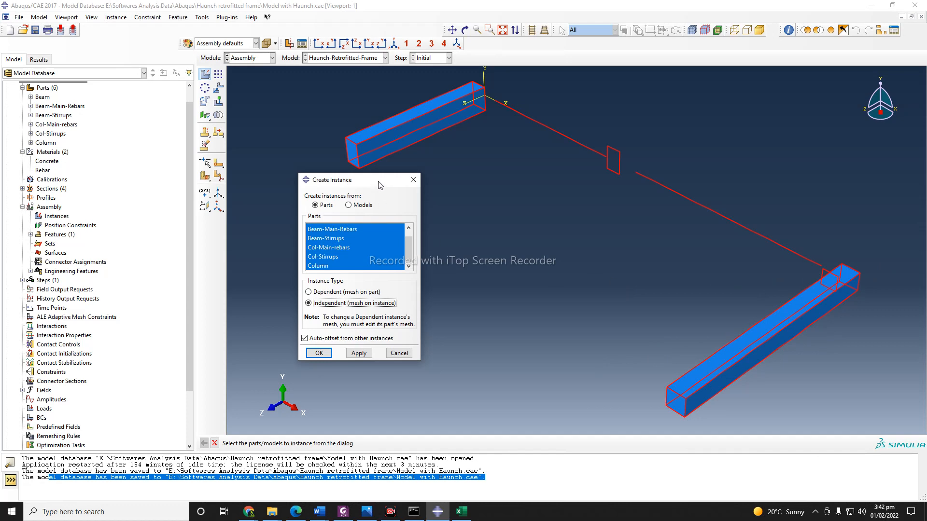
{"action": "left_click_drag", "start_coordinate": [379, 180], "coordinate": [376, 211]}
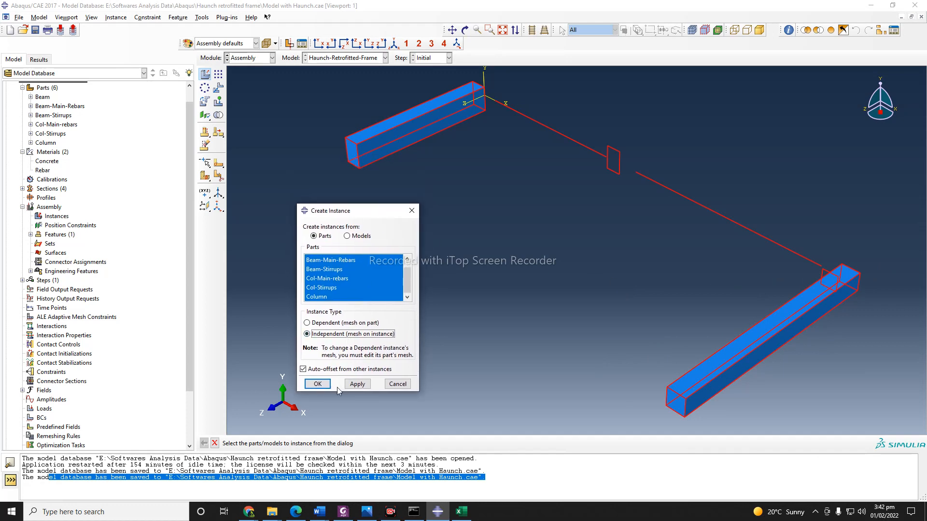
{"action": "left_click", "coordinate": [318, 384]}
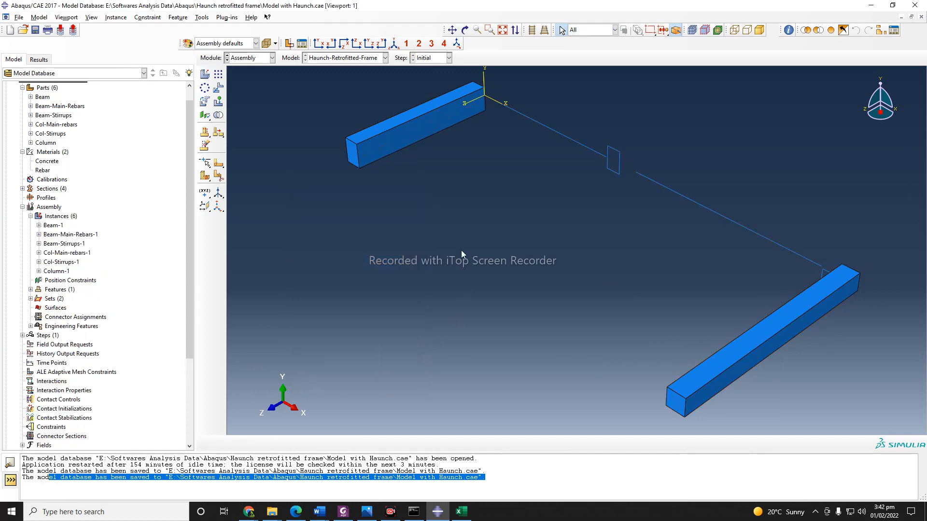
Highlight each new instance from Beam-1 through Column-1 in turn to examine its place in the assembly.
{"action": "left_click", "coordinate": [464, 31]}
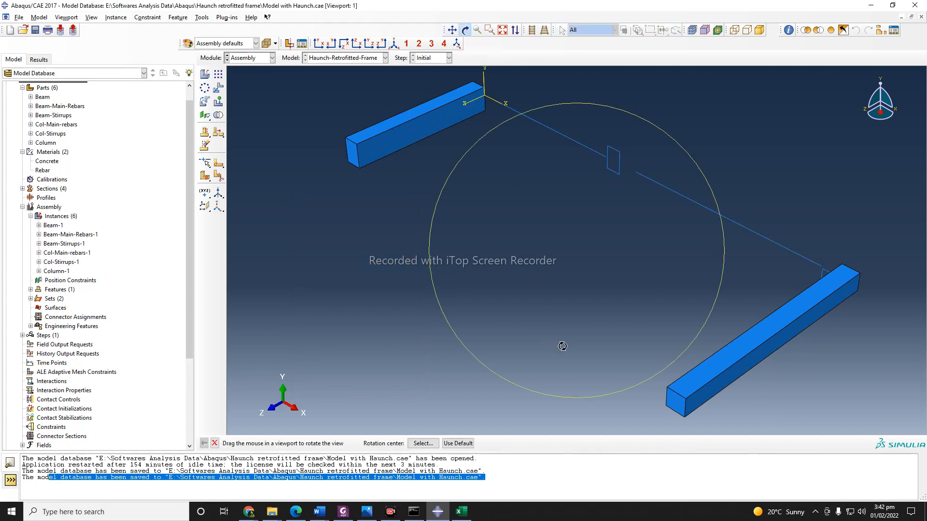
{"action": "left_click_drag", "start_coordinate": [562, 345], "coordinate": [612, 322]}
{"action": "left_click_drag", "start_coordinate": [486, 299], "coordinate": [606, 317]}
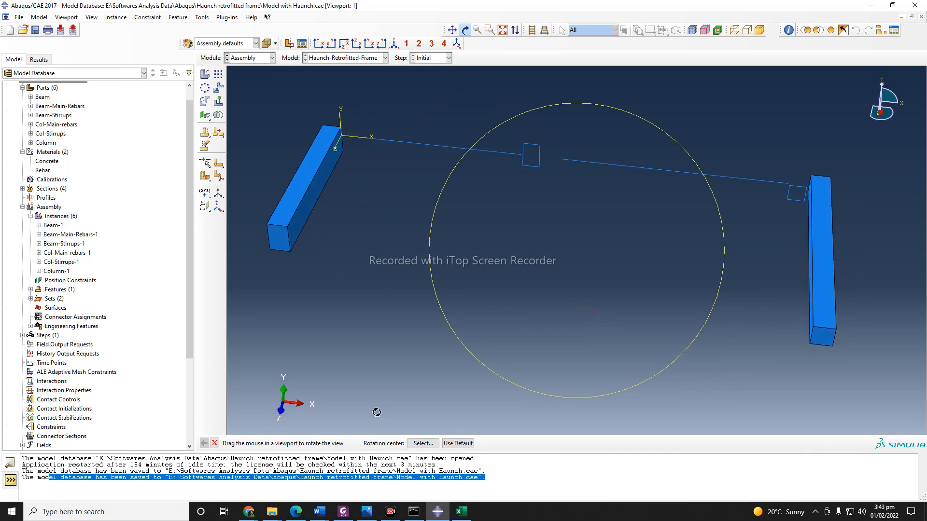
{"action": "left_click", "coordinate": [214, 444]}
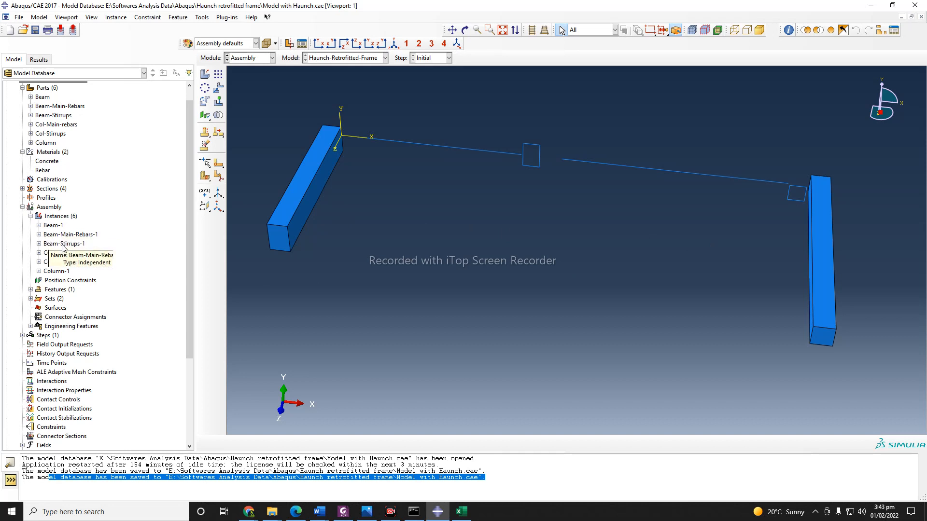
{"action": "left_click", "coordinate": [53, 225]}
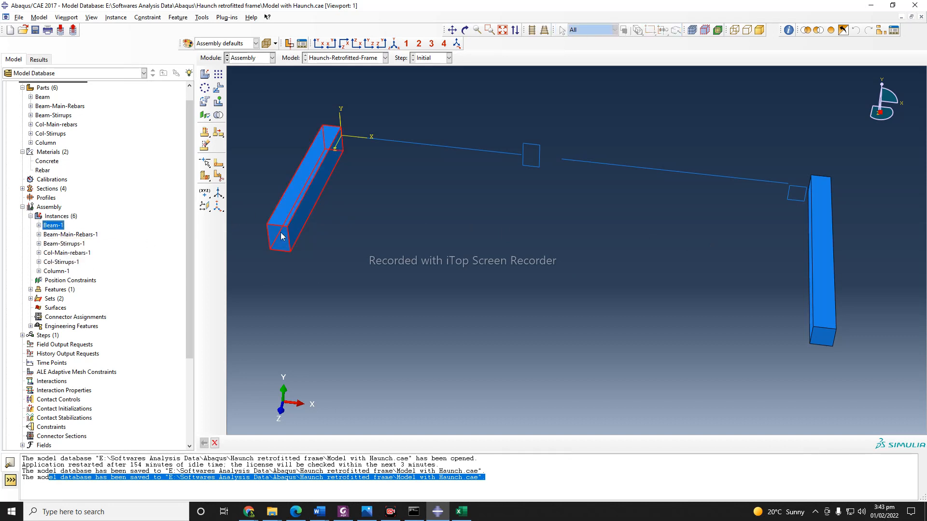
{"action": "left_click", "coordinate": [64, 234]}
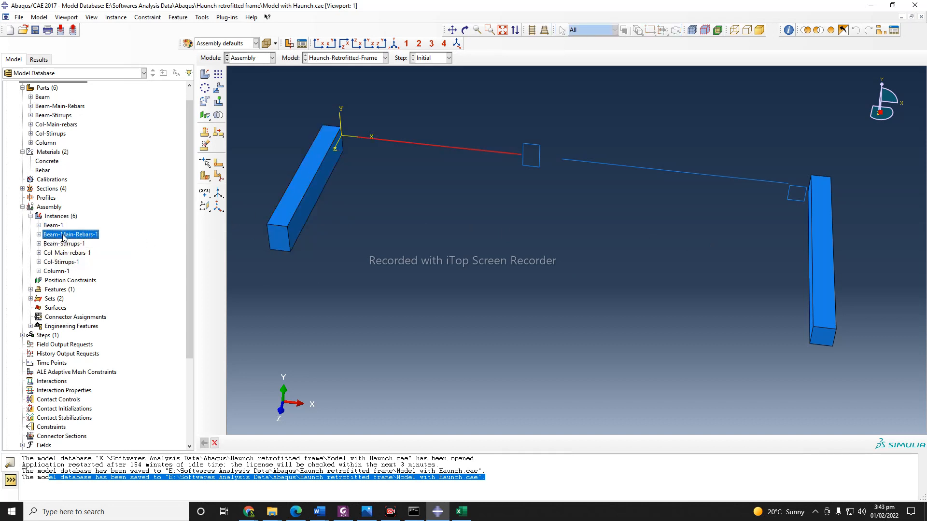
{"action": "left_click", "coordinate": [63, 243]}
{"action": "left_click", "coordinate": [63, 253]}
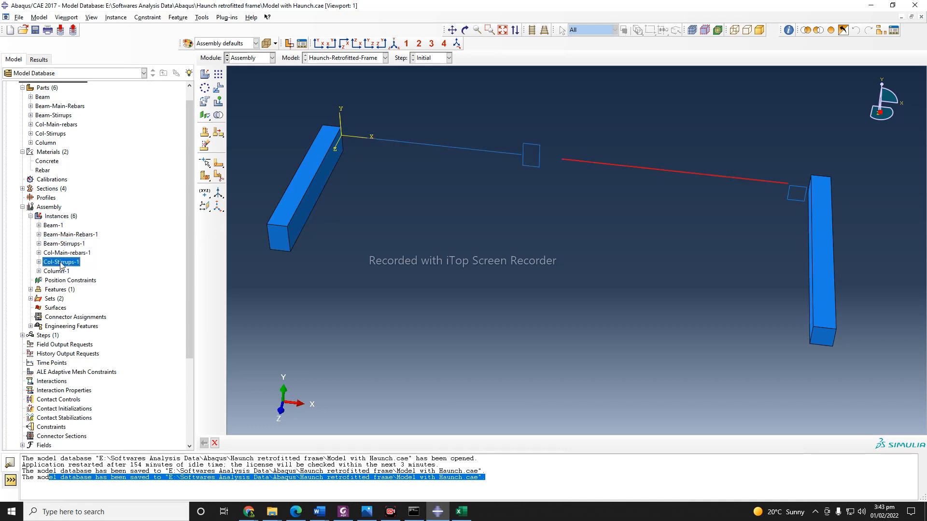
{"action": "left_click", "coordinate": [61, 262]}
{"action": "left_click", "coordinate": [58, 271]}
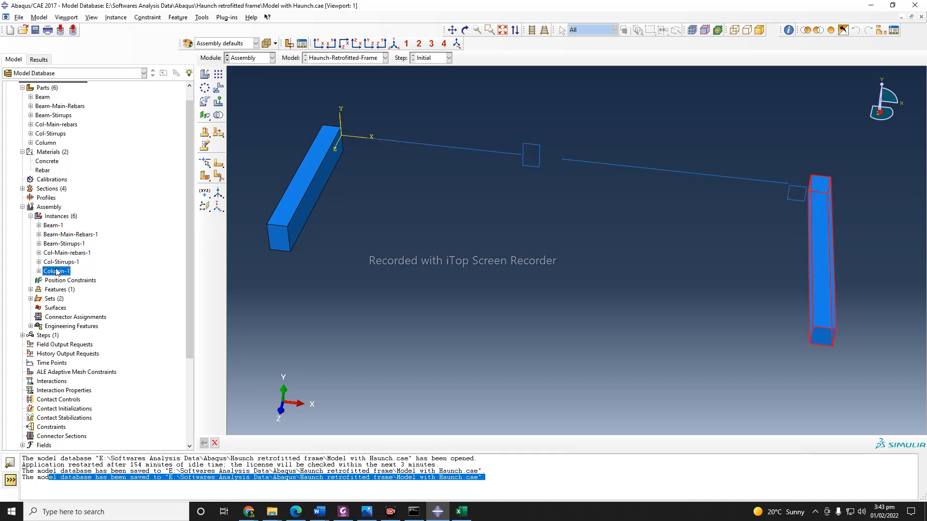
Rotate the Beam-1 instance 90 degrees about the vertical edge at its end by the origin.
{"action": "left_click", "coordinate": [53, 225]}
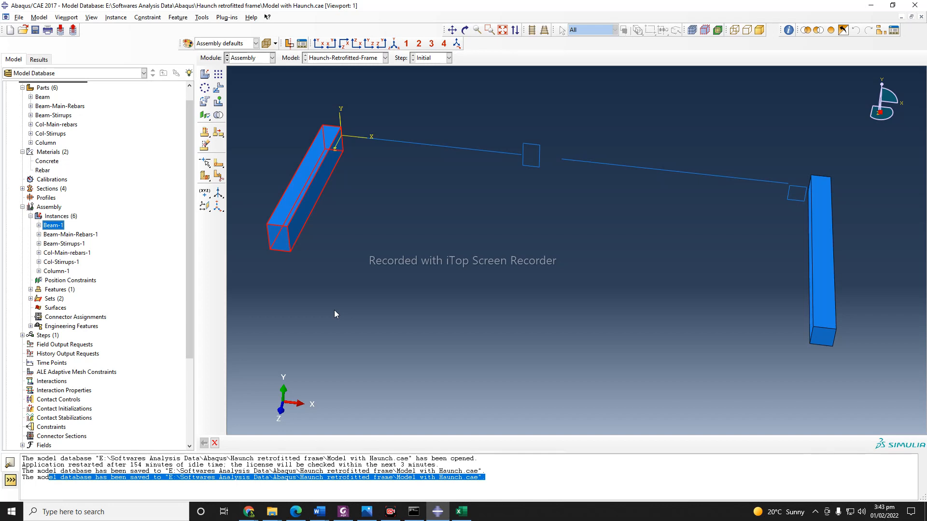
{"action": "scroll", "coordinate": [549, 325], "scroll_direction": "down", "scroll_amount": 1}
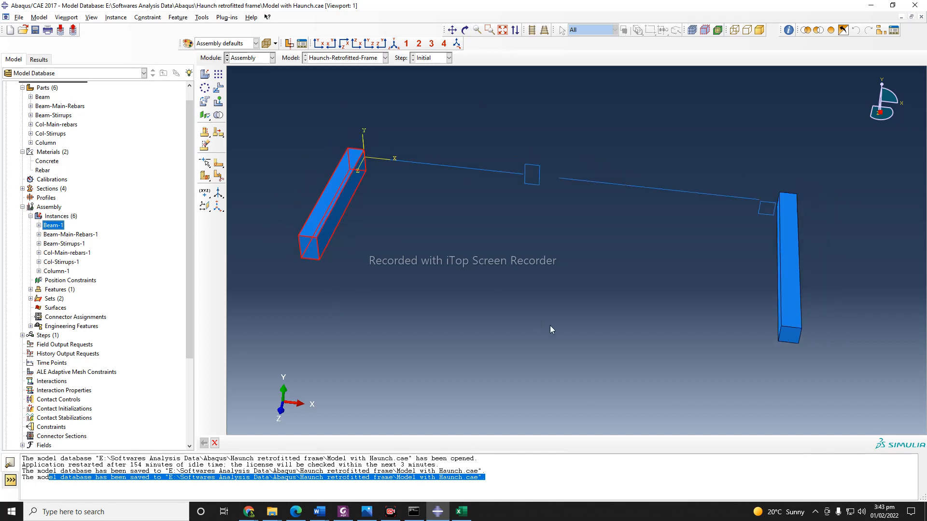
{"action": "scroll", "coordinate": [346, 251], "scroll_direction": "down", "scroll_amount": 1}
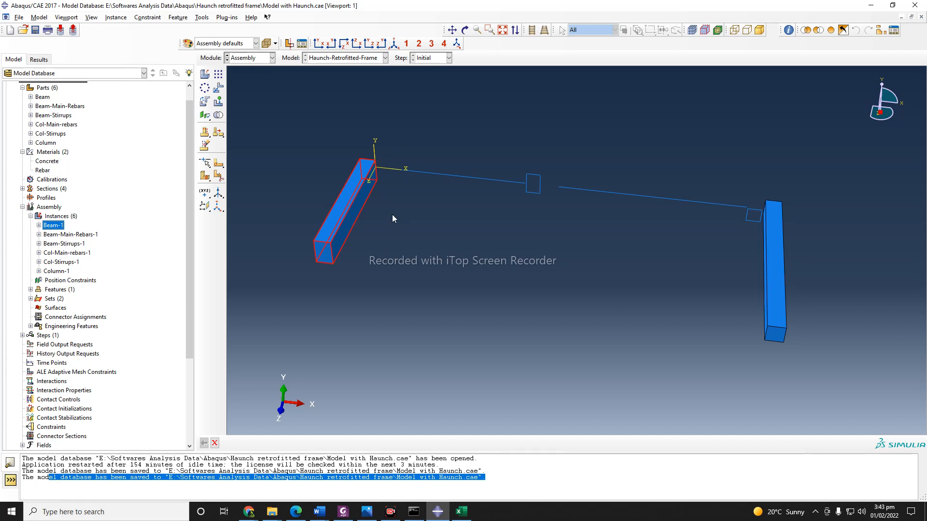
{"action": "left_click", "coordinate": [465, 30]}
{"action": "left_click_drag", "start_coordinate": [587, 268], "coordinate": [613, 267]}
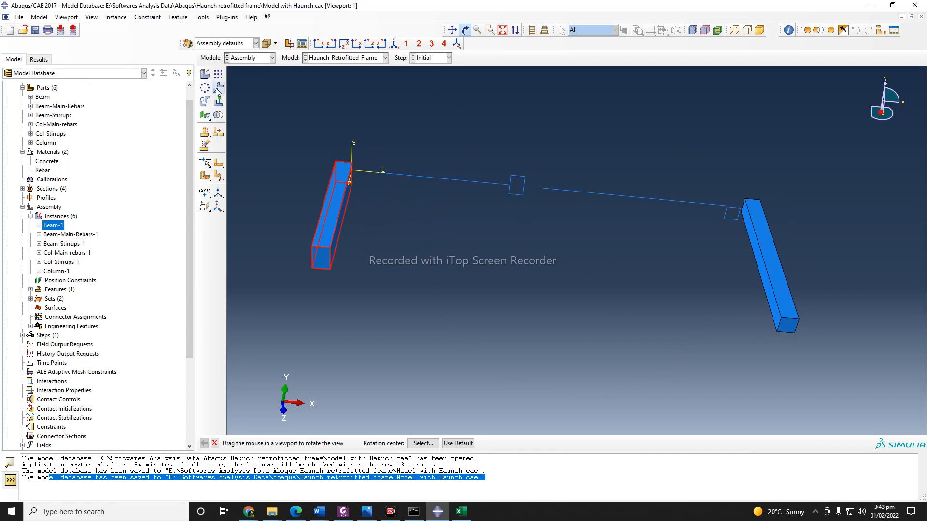
{"action": "left_click", "coordinate": [204, 101]}
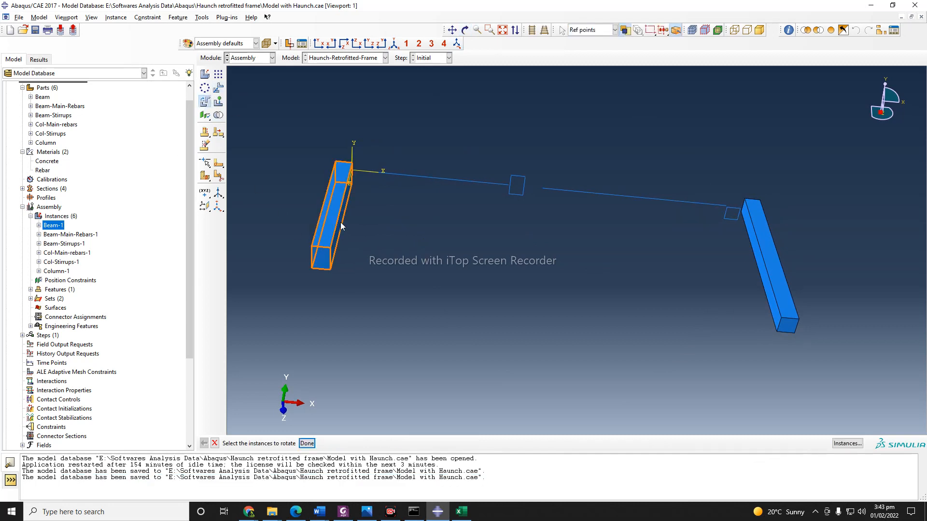
{"action": "left_click", "coordinate": [340, 225]}
{"action": "left_click", "coordinate": [307, 443]}
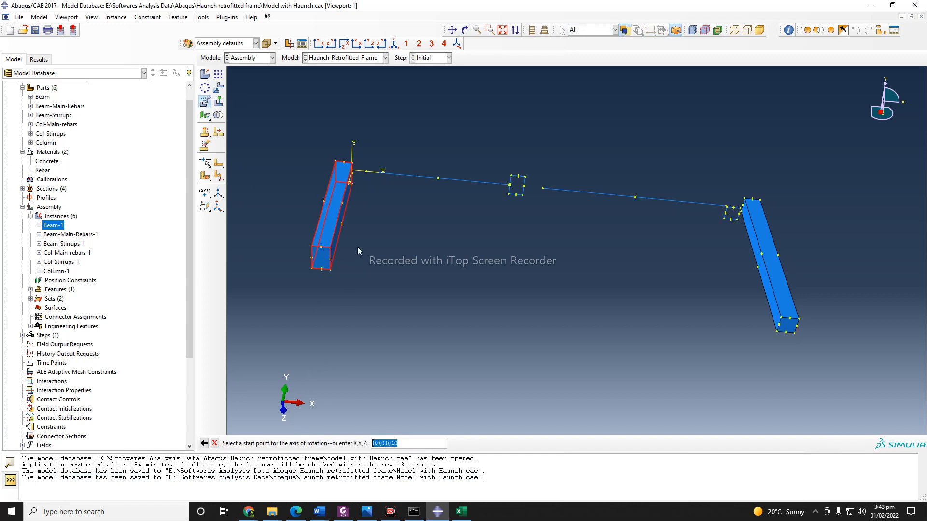
{"action": "left_click", "coordinate": [352, 185]}
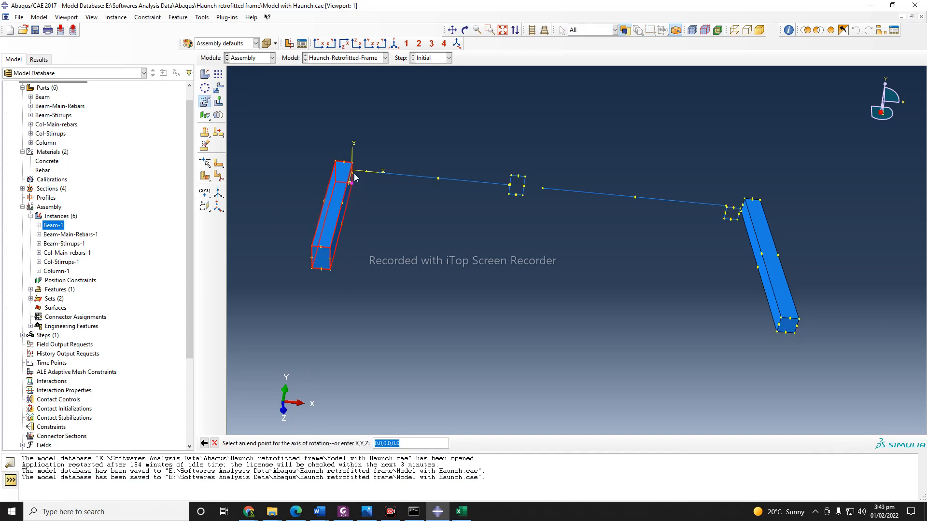
{"action": "left_click", "coordinate": [353, 173]}
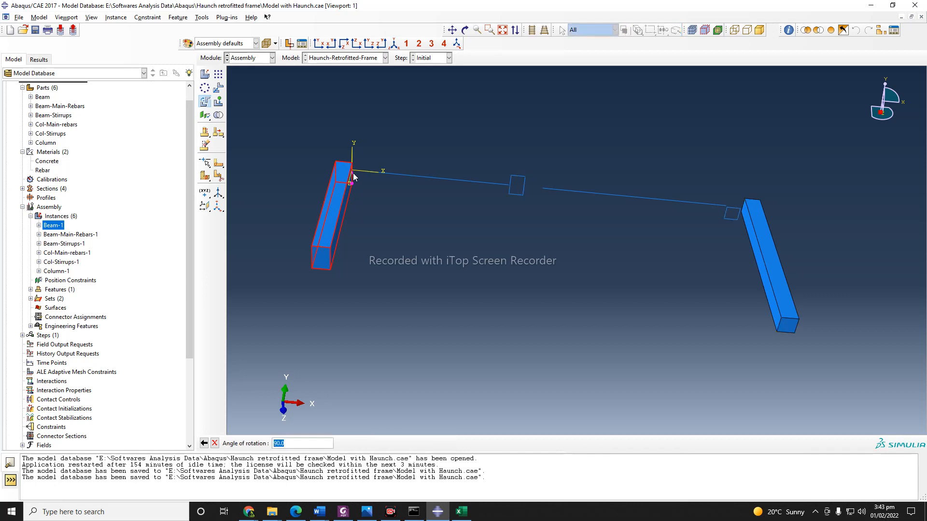
{"action": "key", "text": "Return"}
{"action": "left_click", "coordinate": [285, 443]}
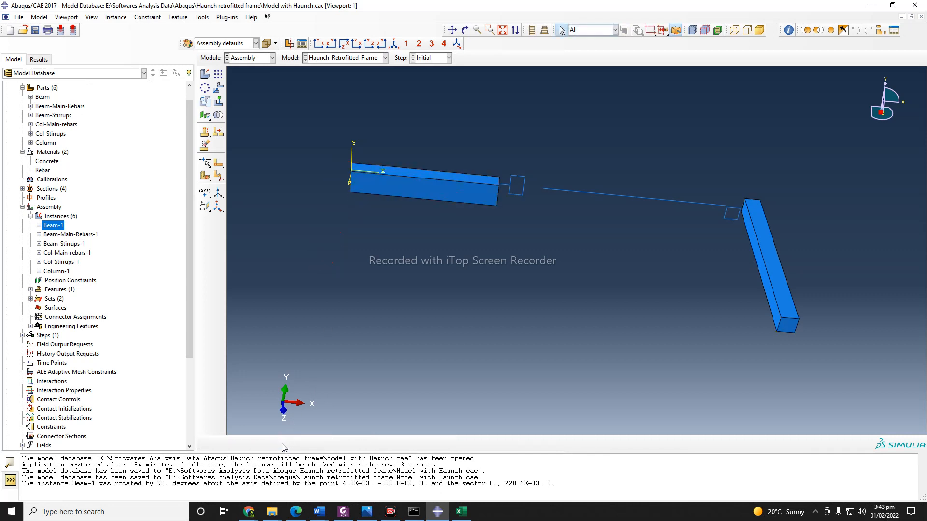
Translate Beam-1 upward by its full depth, from its lower long edge's midpoint to the upper long edge's midpoint.
{"action": "scroll", "coordinate": [718, 292], "scroll_direction": "down", "scroll_amount": 1}
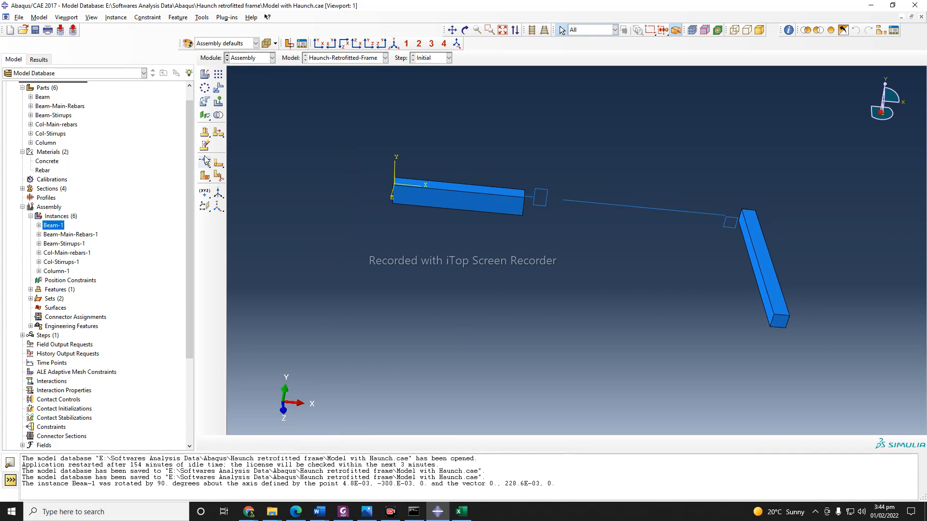
{"action": "left_click", "coordinate": [218, 87]}
{"action": "left_click", "coordinate": [443, 199]}
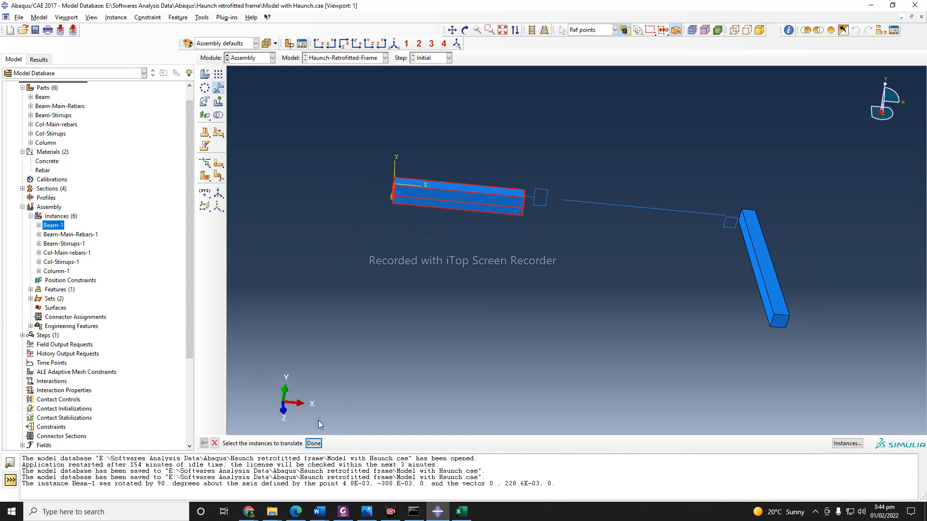
{"action": "left_click", "coordinate": [313, 443]}
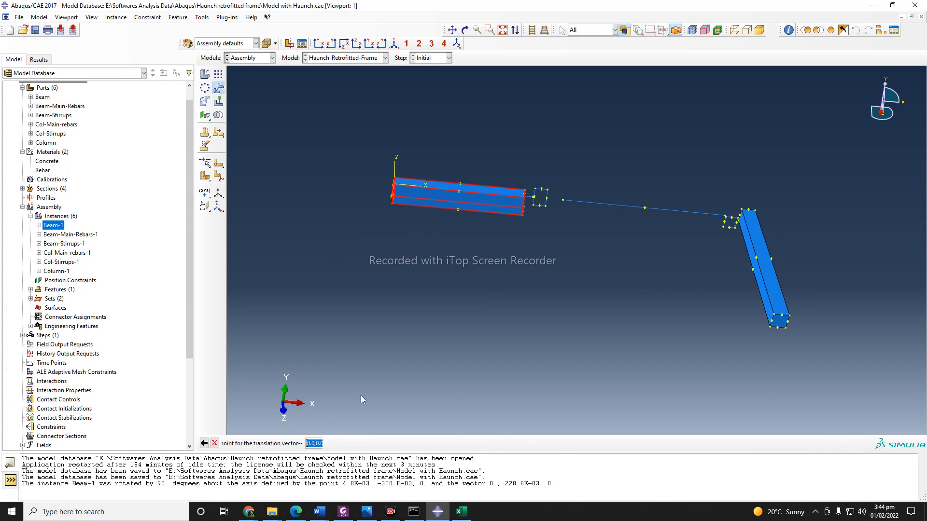
{"action": "left_click", "coordinate": [457, 210]}
{"action": "left_click", "coordinate": [459, 192]}
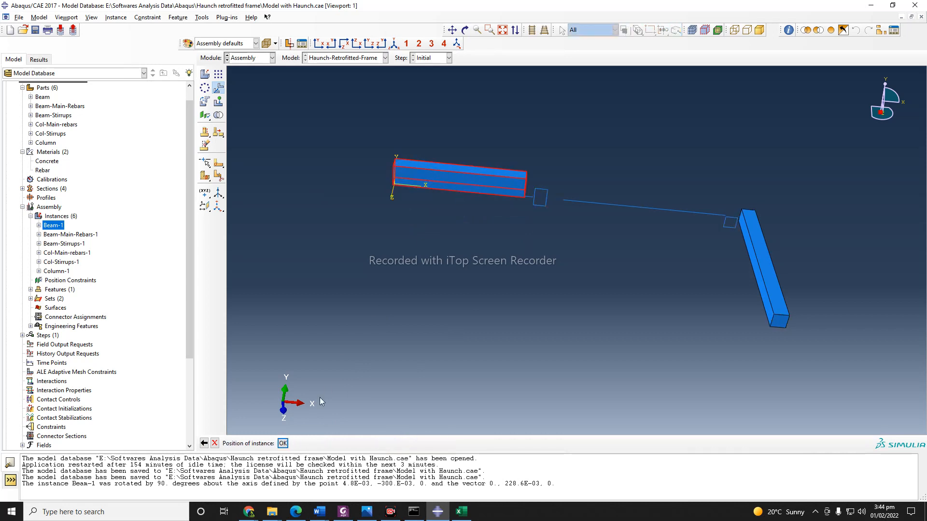
{"action": "left_click", "coordinate": [282, 443]}
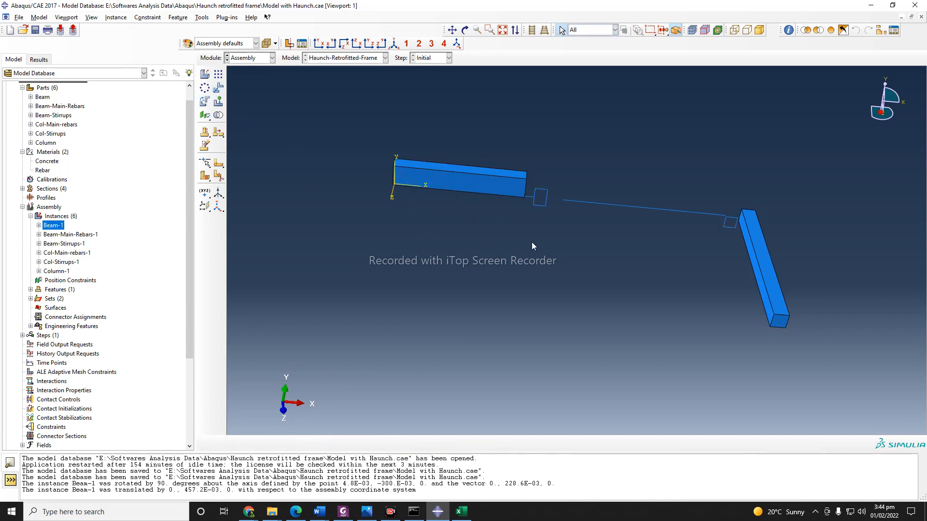
Translate Beam-Main-Rebars-1 from its start point to the midpoint of a vertical edge on the beam's far end.
{"action": "left_click", "coordinate": [219, 88]}
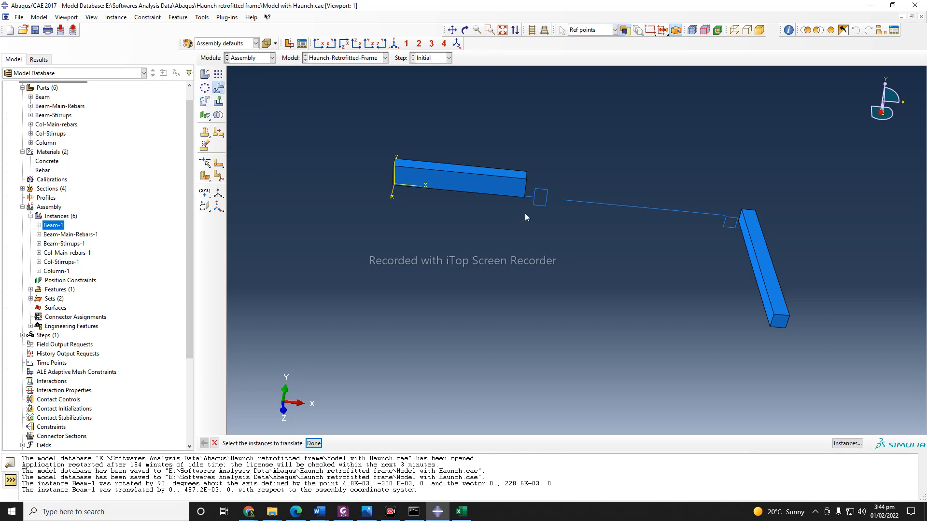
{"action": "left_click", "coordinate": [529, 198]}
{"action": "left_click", "coordinate": [314, 443]}
{"action": "left_click", "coordinate": [408, 187]}
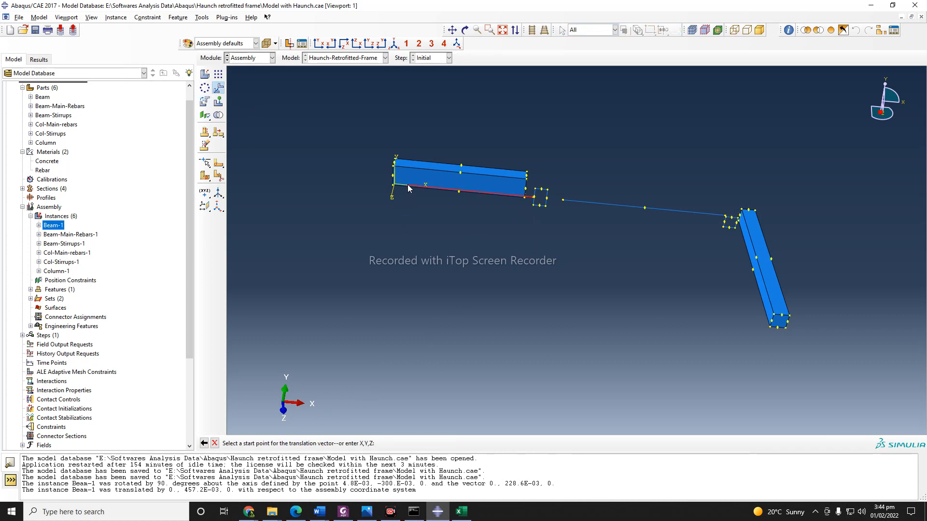
{"action": "left_click", "coordinate": [528, 182]}
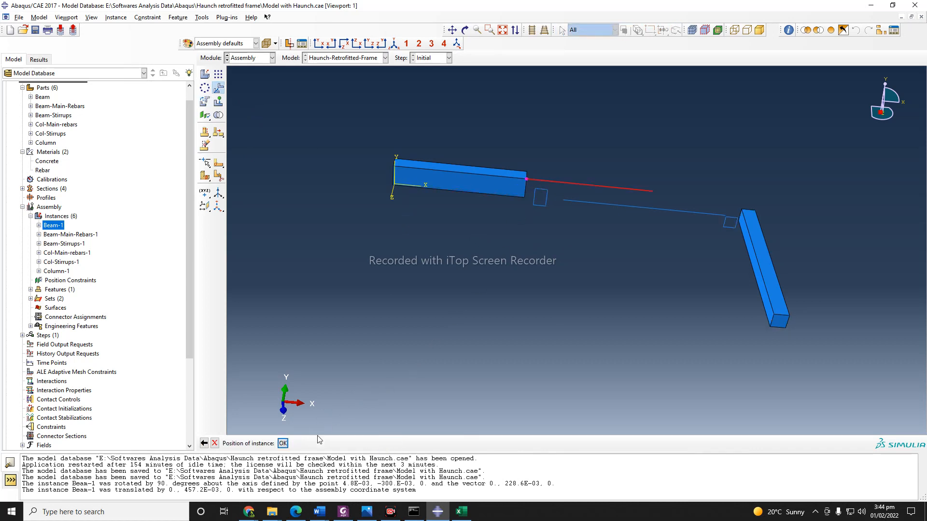
{"action": "left_click", "coordinate": [287, 443]}
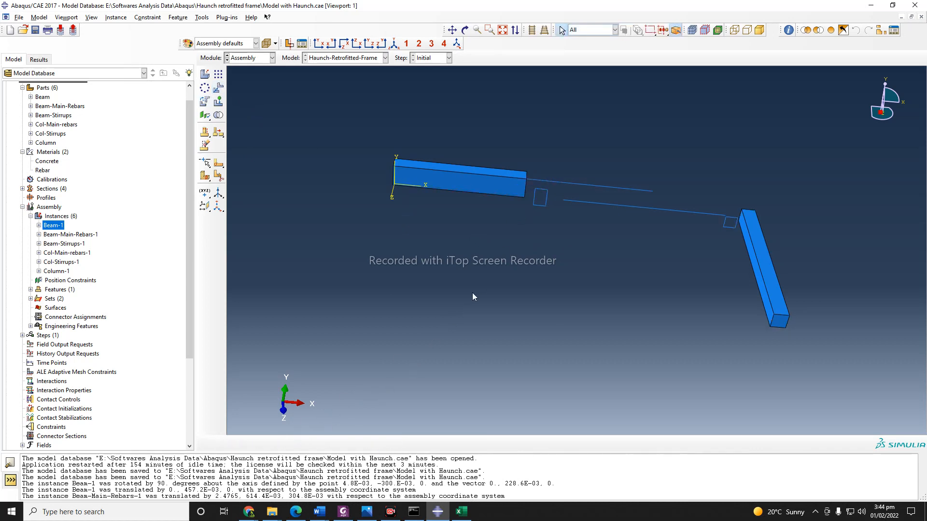
Translate Column-1 from its upper end corner to the beam's lower corner near the origin.
{"action": "left_click", "coordinate": [464, 30]}
{"action": "left_click_drag", "start_coordinate": [476, 270], "coordinate": [548, 300]}
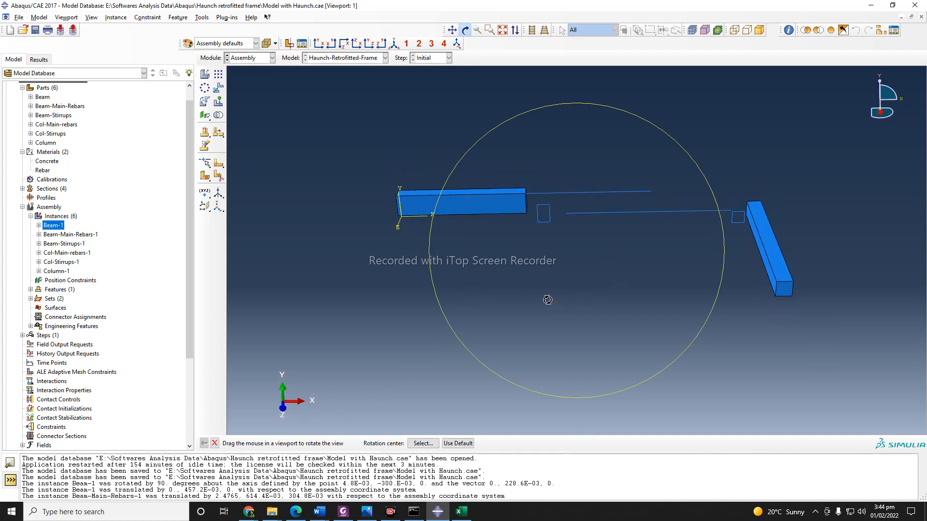
{"action": "left_click", "coordinate": [214, 443]}
{"action": "left_click", "coordinate": [218, 87]}
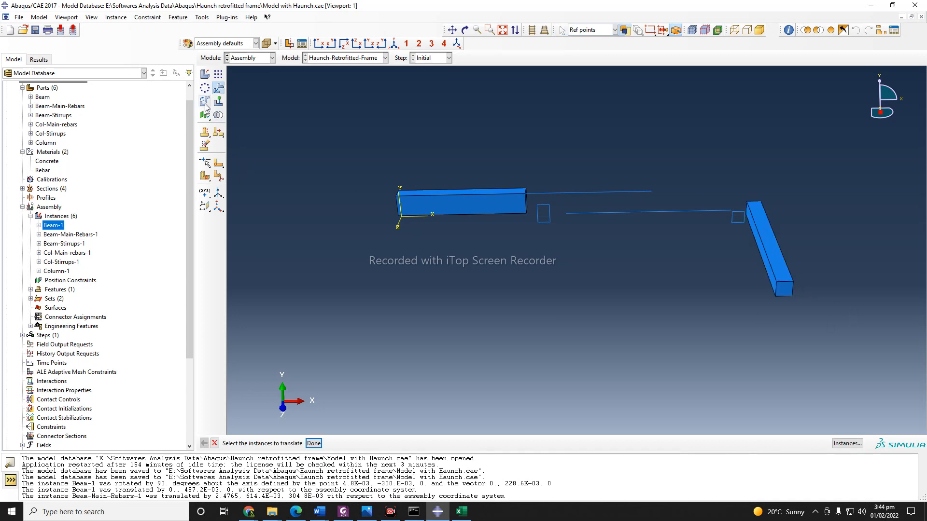
{"action": "left_click", "coordinate": [772, 255]}
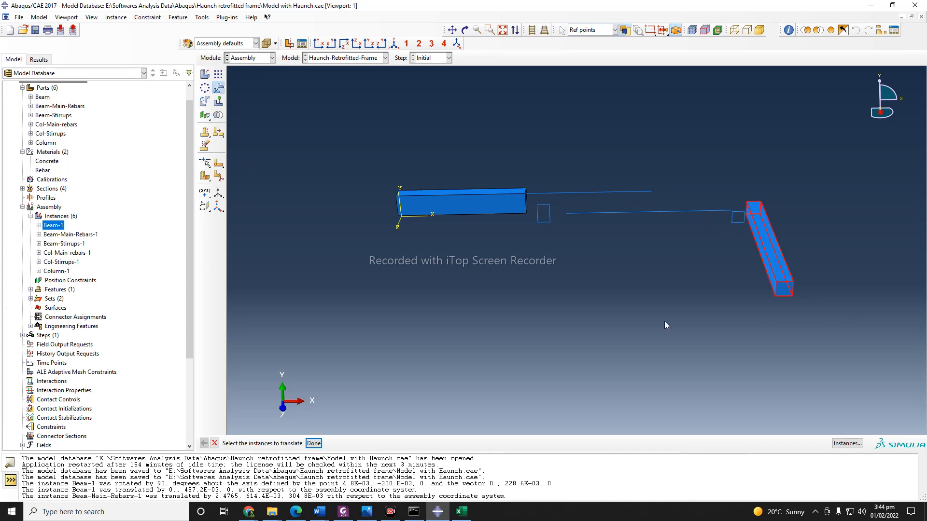
{"action": "left_click", "coordinate": [313, 443]}
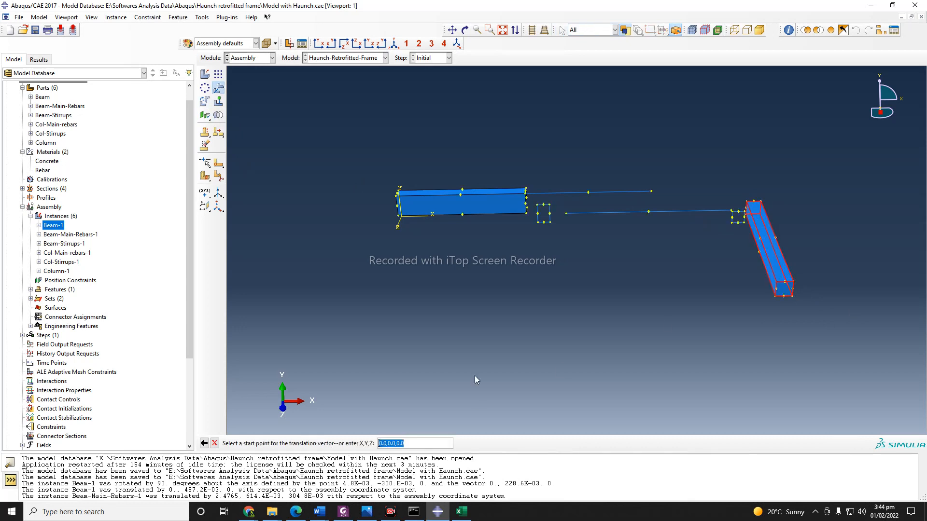
{"action": "left_click", "coordinate": [761, 201]}
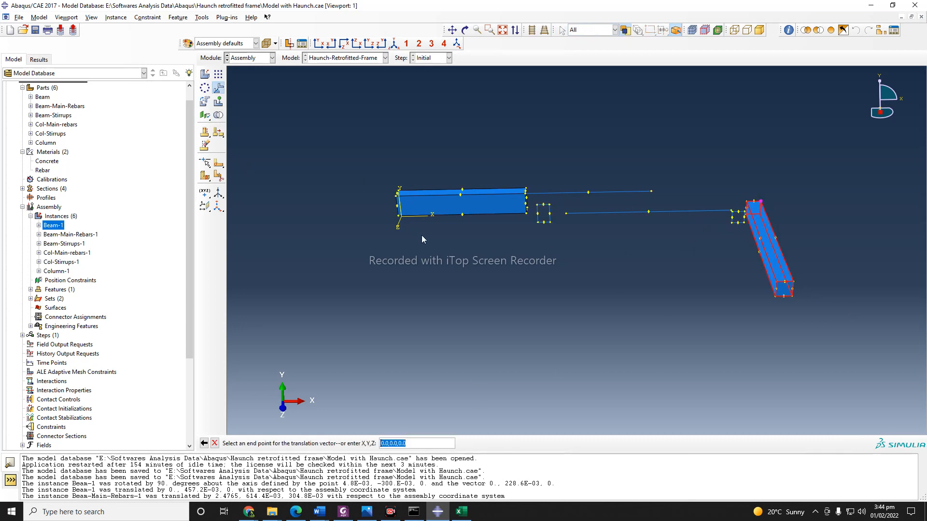
{"action": "left_click", "coordinate": [398, 215]}
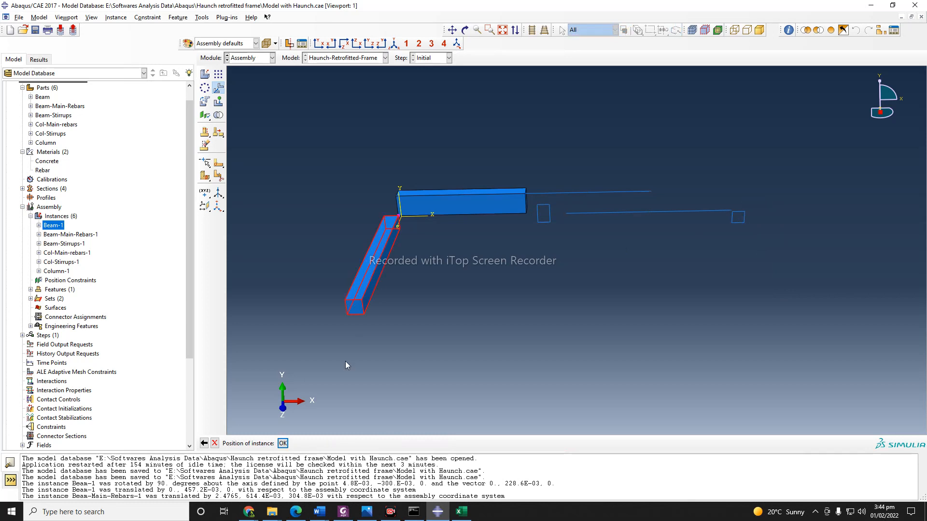
{"action": "left_click", "coordinate": [283, 443]}
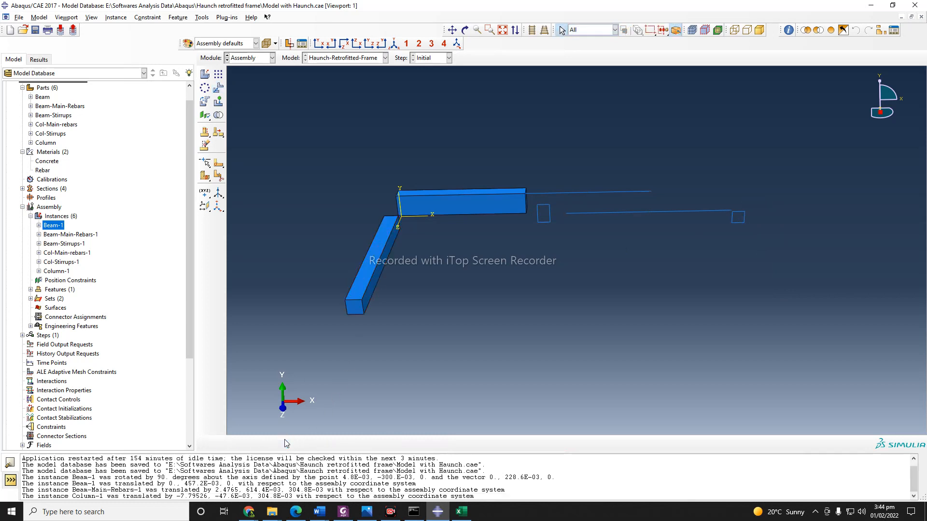
Rotate Column-1 90 degrees about the vertical edge at its end by the origin.
{"action": "left_click", "coordinate": [205, 101]}
{"action": "left_click", "coordinate": [373, 263]}
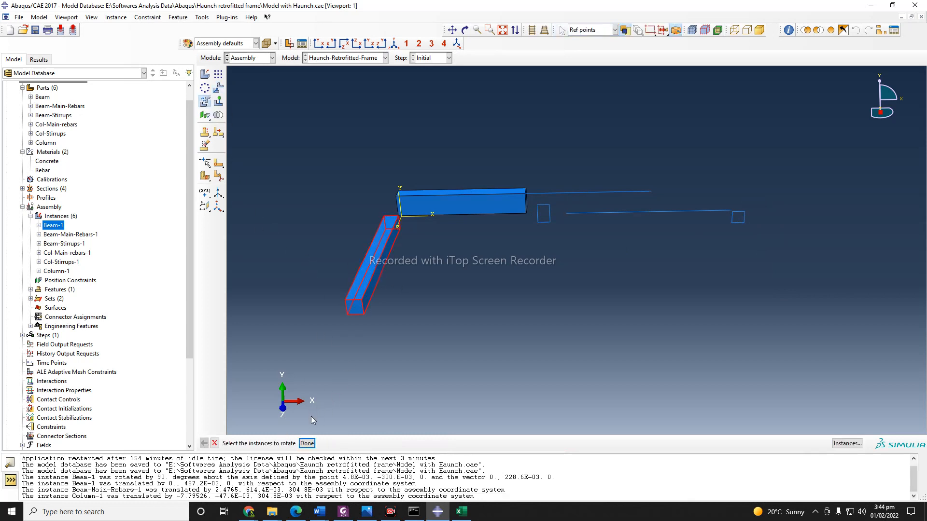
{"action": "left_click", "coordinate": [307, 443]}
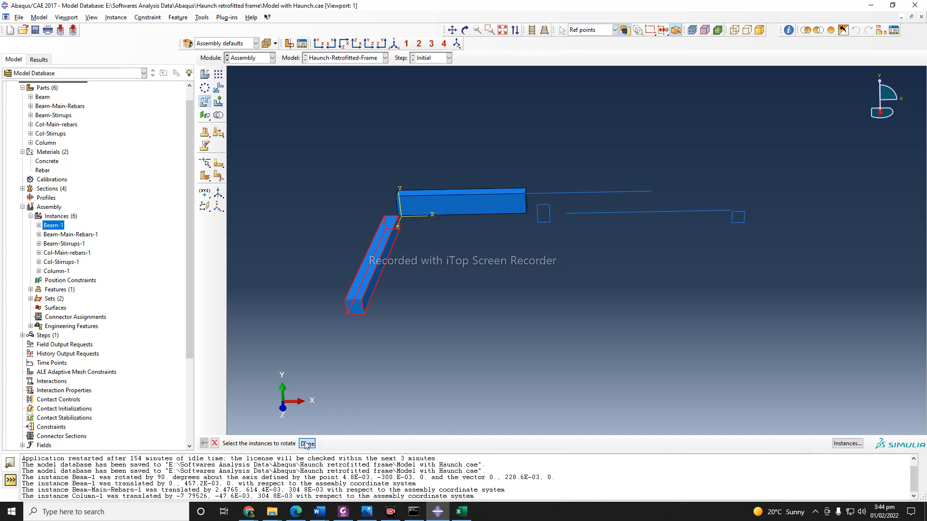
{"action": "left_click", "coordinate": [401, 229]}
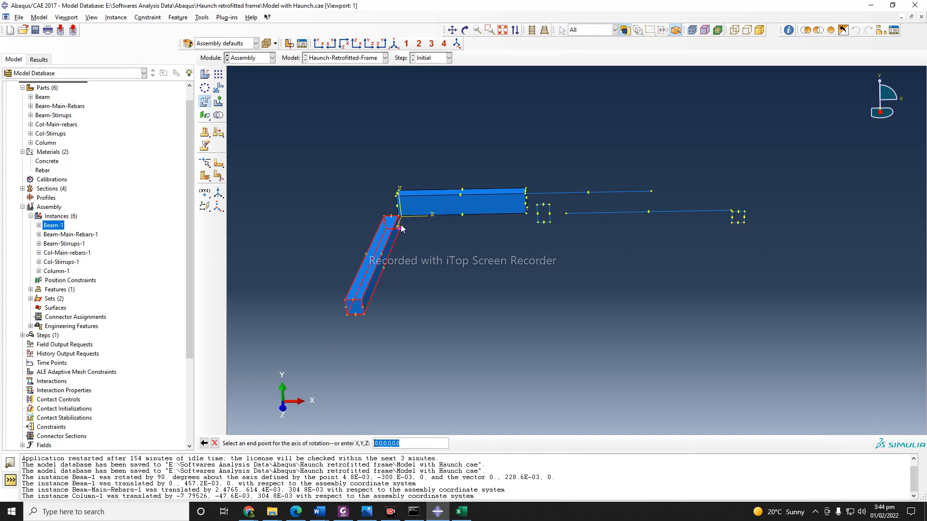
{"action": "left_click", "coordinate": [400, 221]}
{"action": "key", "text": "Return"}
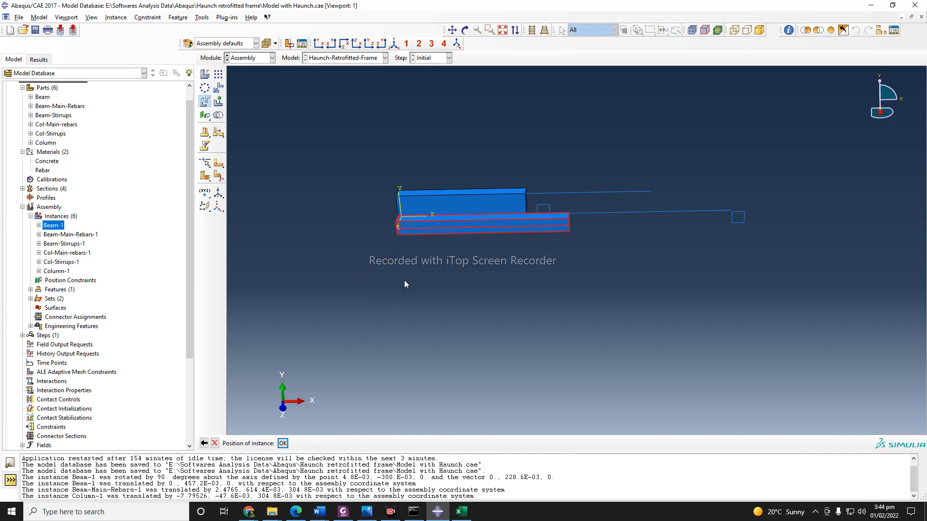
{"action": "left_click", "coordinate": [285, 444]}
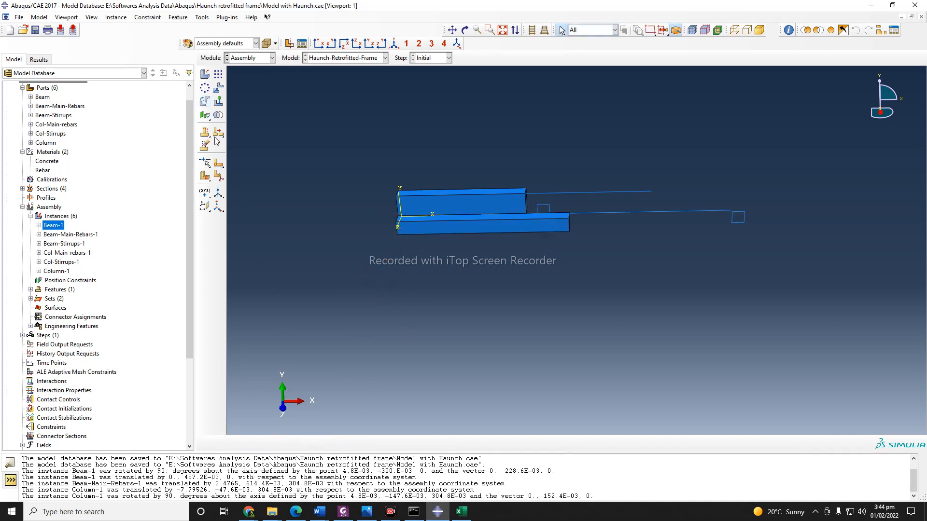
{"action": "left_click", "coordinate": [205, 100]}
{"action": "left_click", "coordinate": [462, 226]}
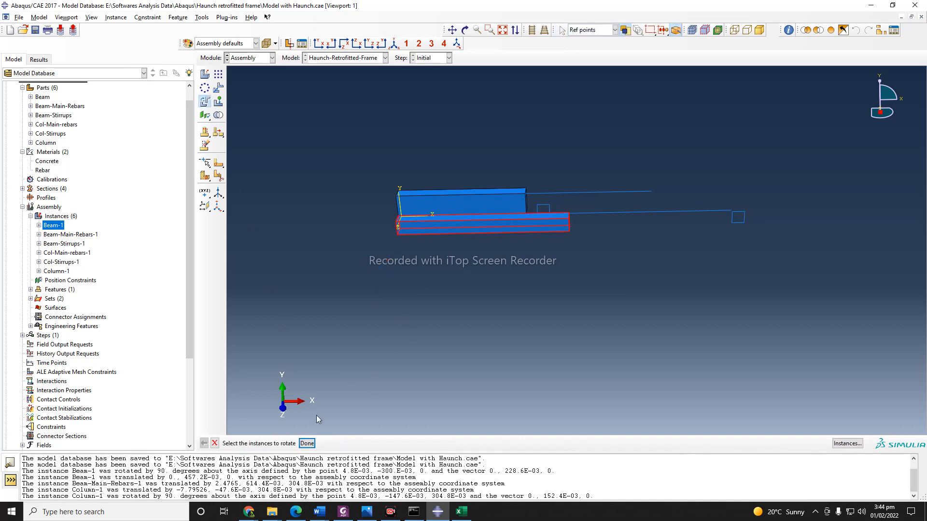
{"action": "left_click", "coordinate": [307, 443]}
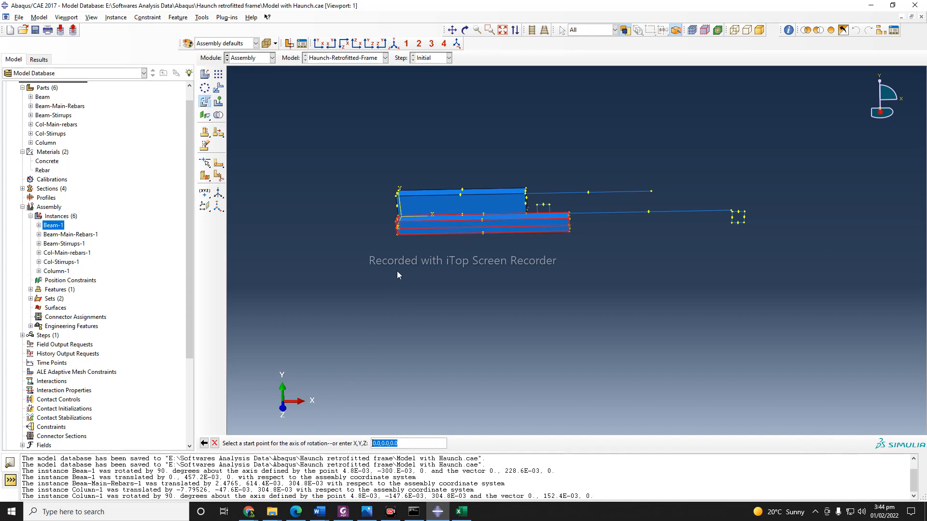
{"action": "left_click", "coordinate": [396, 236]}
{"action": "left_click", "coordinate": [484, 233]}
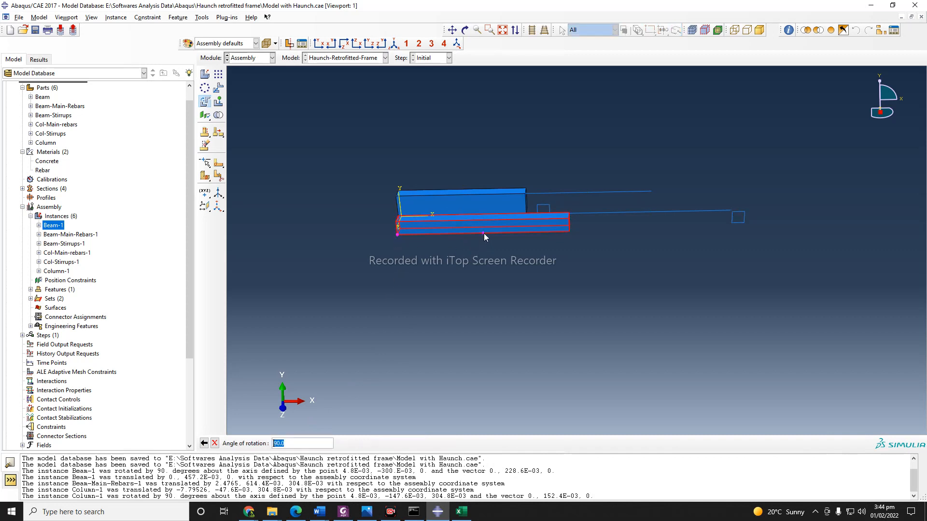
{"action": "key", "text": "Return"}
{"action": "left_click", "coordinate": [214, 443]}
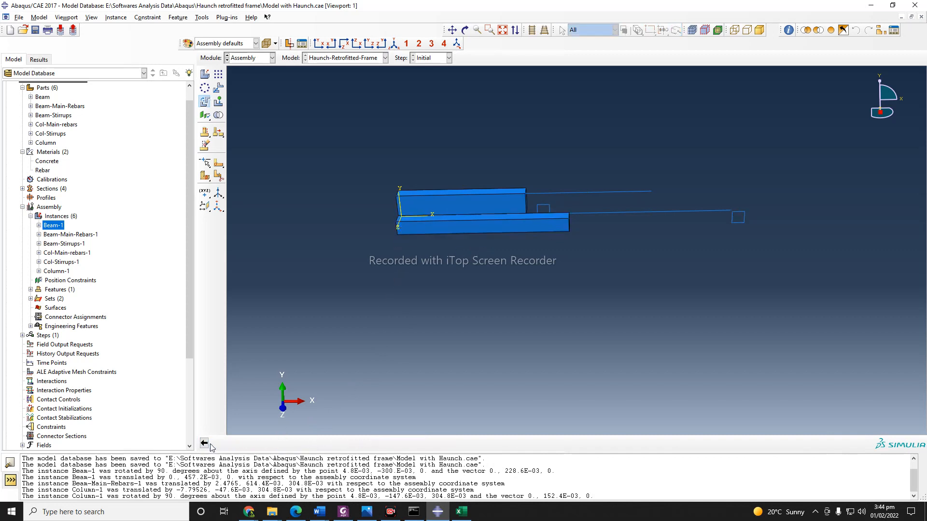
{"action": "left_click", "coordinate": [204, 101]}
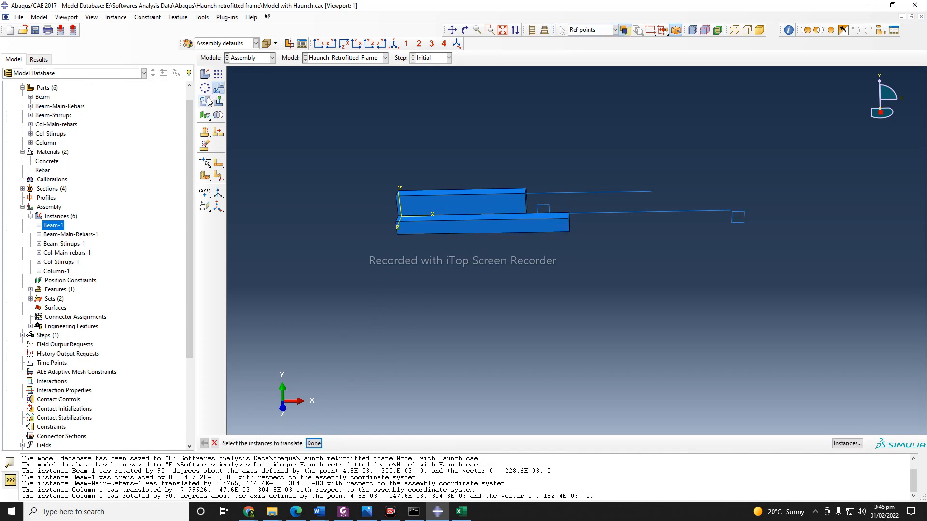
{"action": "left_click", "coordinate": [476, 230]}
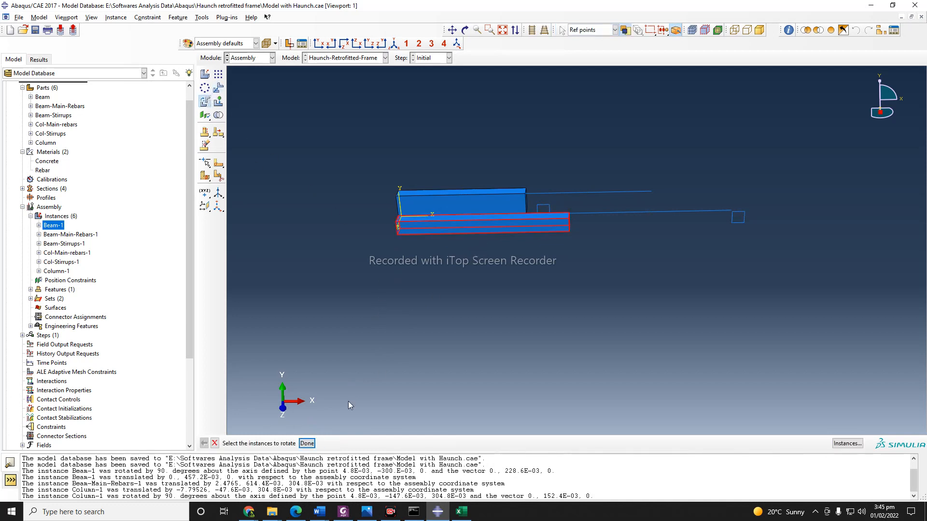
{"action": "left_click", "coordinate": [307, 443]}
{"action": "left_click", "coordinate": [398, 234]}
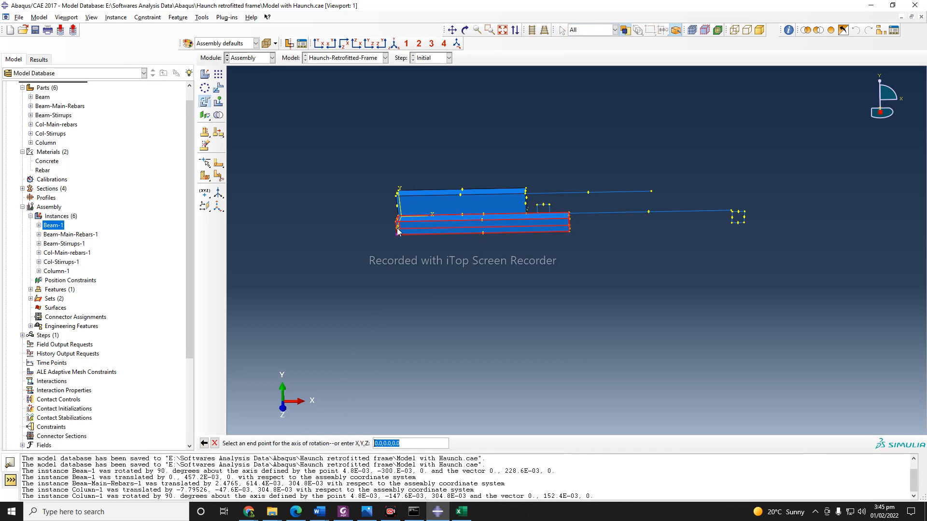
{"action": "left_click", "coordinate": [396, 234]}
{"action": "key", "text": "Return"}
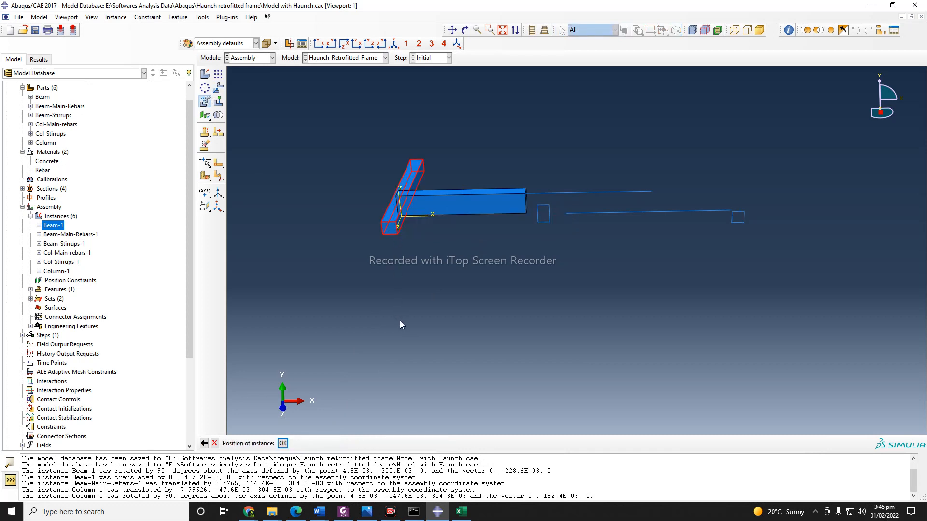
{"action": "left_click", "coordinate": [204, 443]}
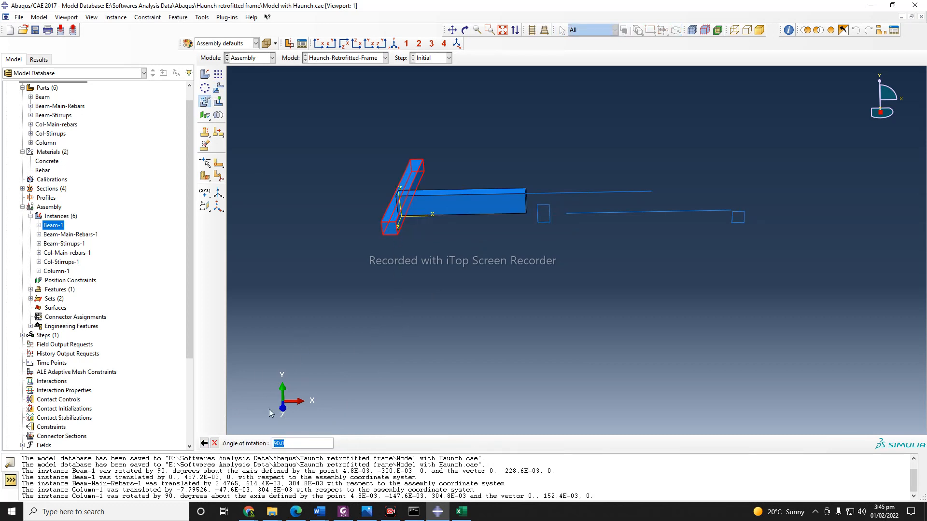
{"action": "left_click", "coordinate": [215, 443]}
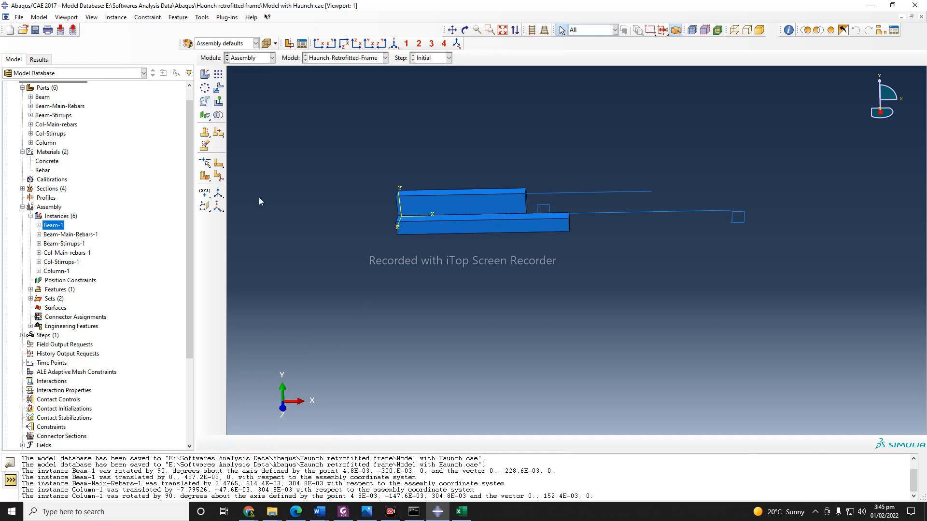
{"action": "left_click", "coordinate": [203, 103]}
{"action": "left_click", "coordinate": [439, 229]}
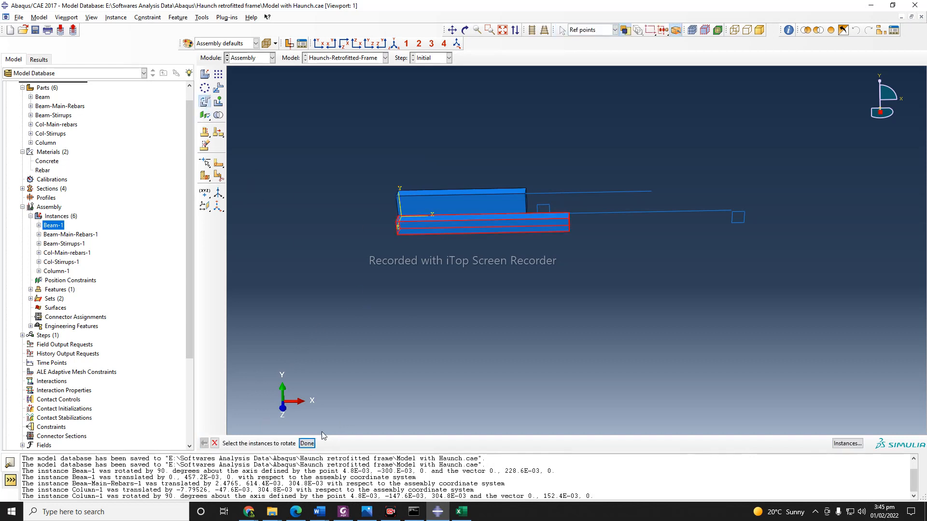
{"action": "left_click", "coordinate": [315, 441]}
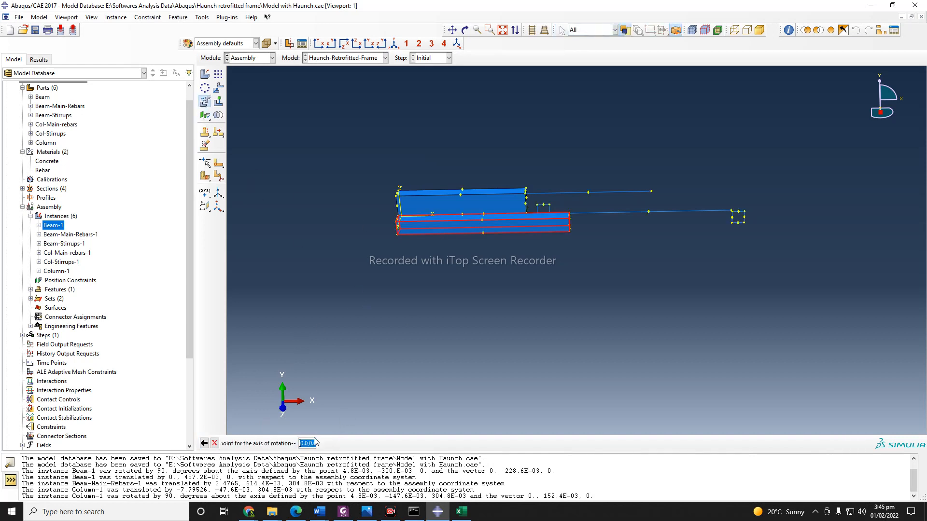
{"action": "left_click", "coordinate": [570, 233]}
{"action": "left_click", "coordinate": [482, 234]}
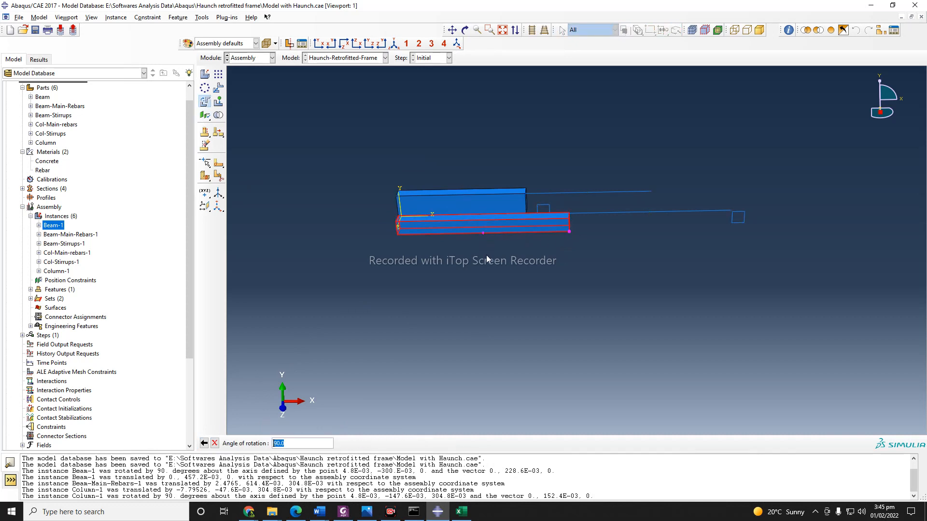
{"action": "key", "text": "Return"}
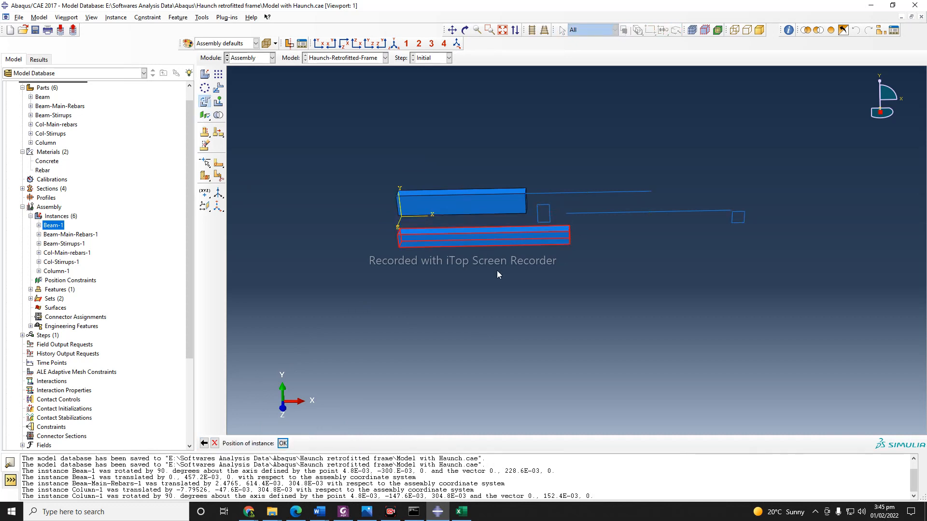
{"action": "left_click", "coordinate": [204, 443]}
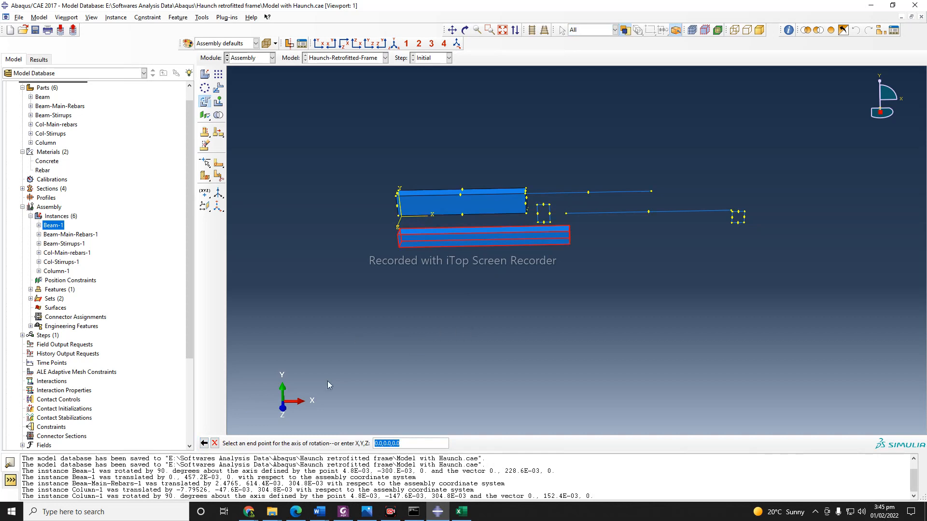
{"action": "left_click", "coordinate": [204, 101]}
Rotate Column-1 90 degrees about the Z-direction edge at its end near the origin, turning it downward below the beam.
{"action": "left_click", "coordinate": [204, 102]}
{"action": "left_click", "coordinate": [487, 228]}
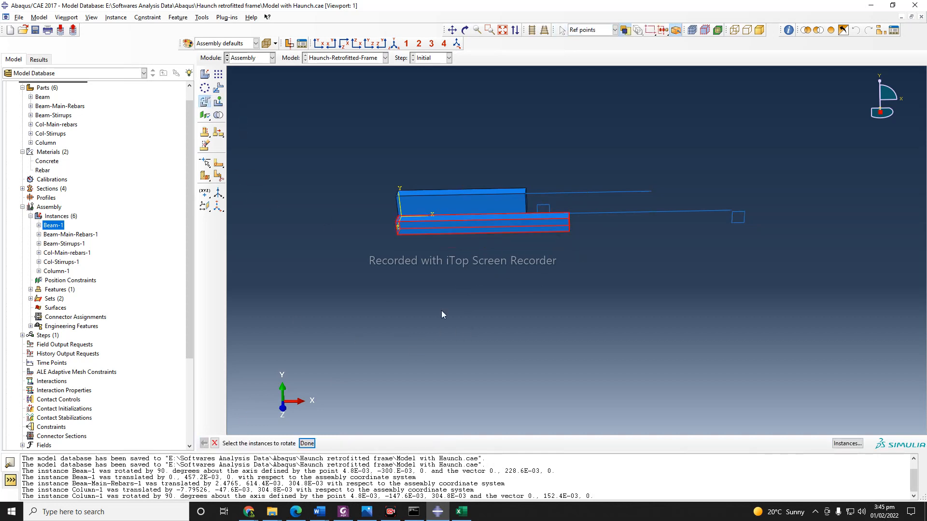
{"action": "left_click", "coordinate": [307, 443]}
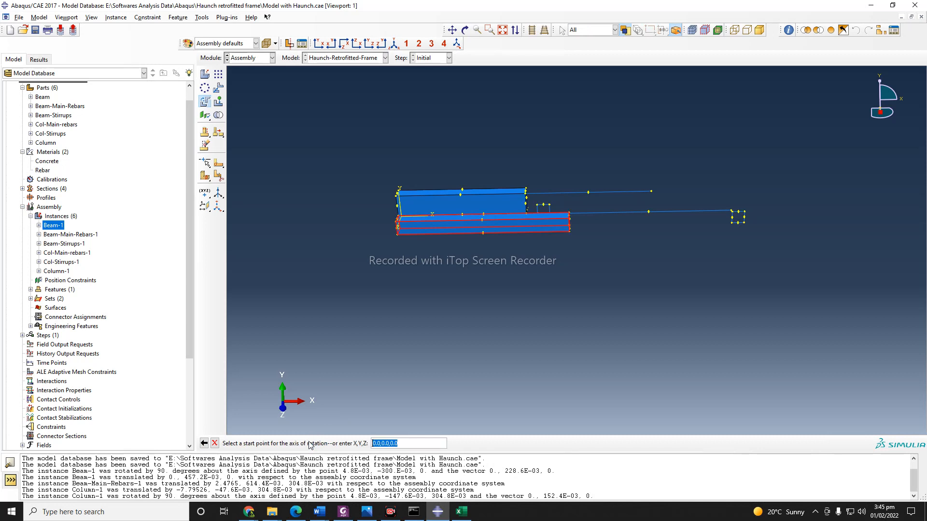
{"action": "left_click", "coordinate": [396, 223]}
{"action": "left_click", "coordinate": [397, 228]}
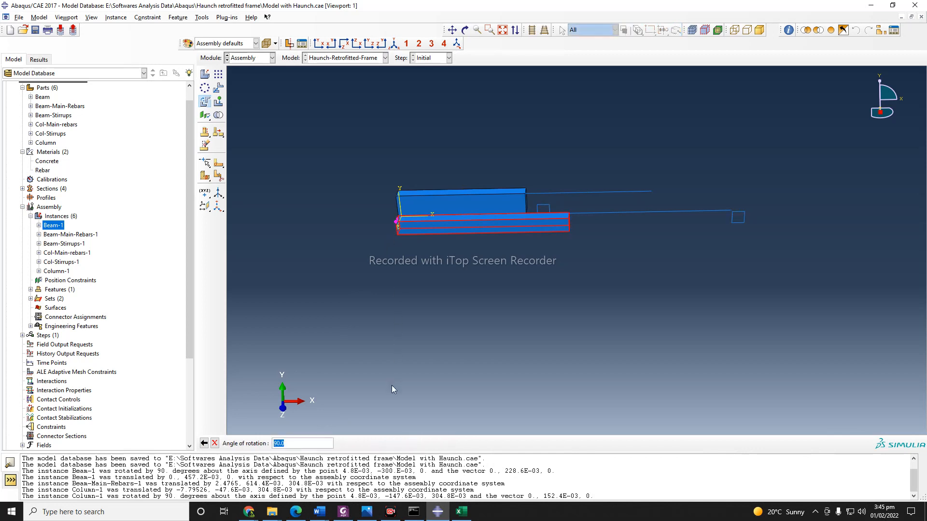
{"action": "key", "text": "Return"}
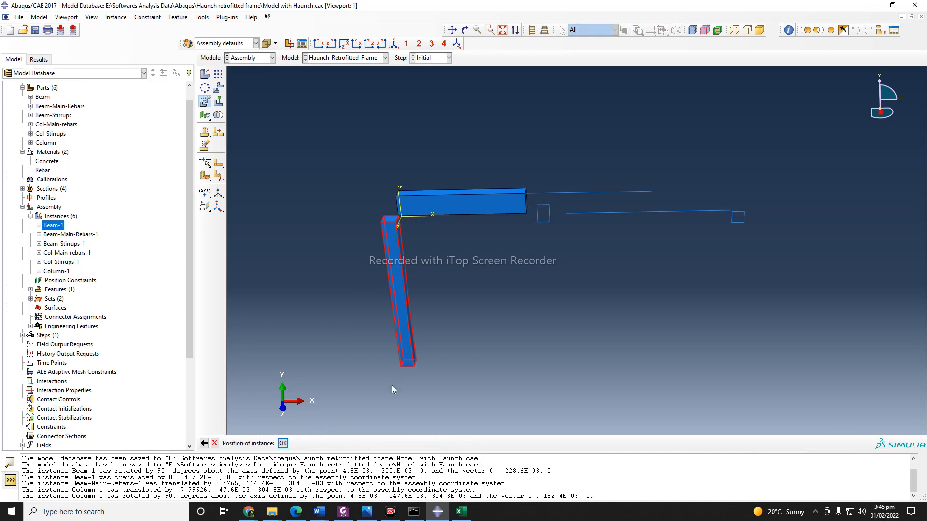
{"action": "left_click", "coordinate": [283, 443]}
Examine how the beam, column, main rebar and stirrup instances sit relative to each other from several view angles.
{"action": "scroll", "coordinate": [619, 291], "scroll_direction": "down", "scroll_amount": 1}
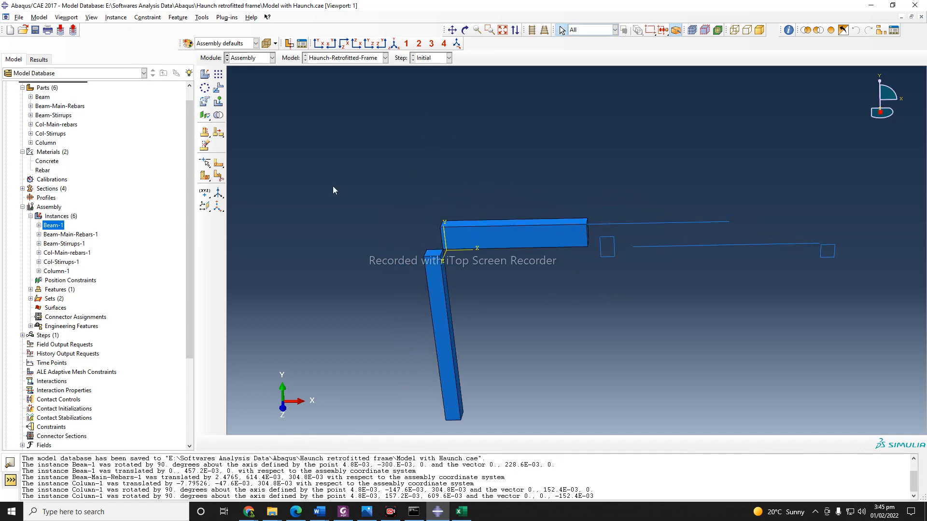
{"action": "scroll", "coordinate": [396, 296], "scroll_direction": "up", "scroll_amount": 2}
{"action": "scroll", "coordinate": [362, 237], "scroll_direction": "up", "scroll_amount": 1}
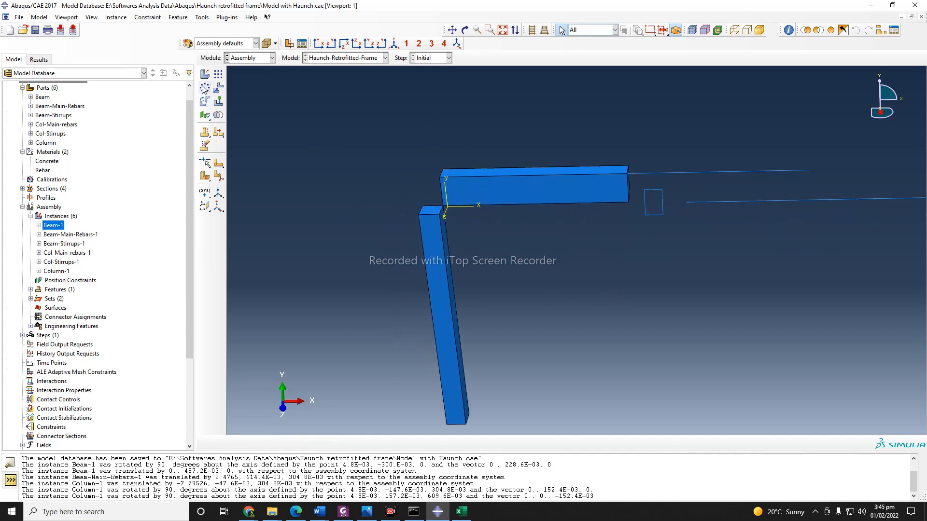
{"action": "left_click", "coordinate": [218, 88]}
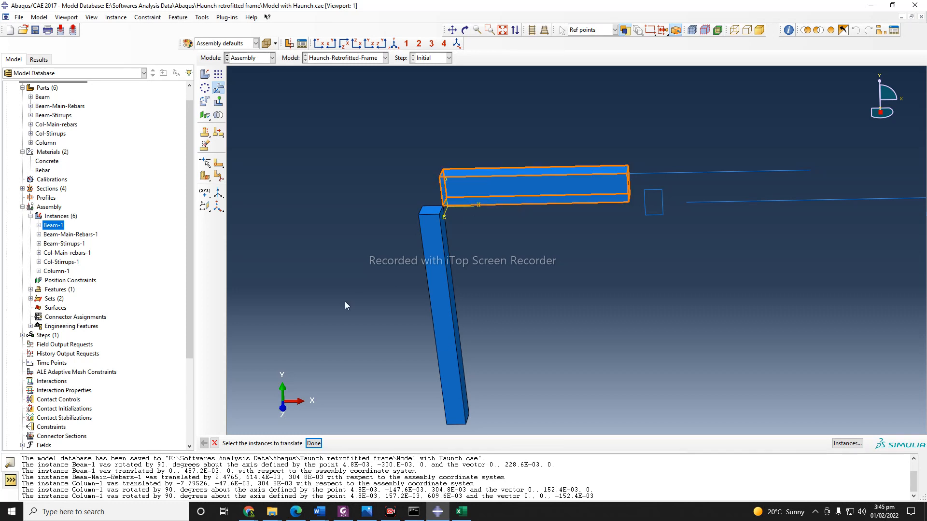
{"action": "left_click", "coordinate": [215, 443]}
{"action": "scroll", "coordinate": [386, 188], "scroll_direction": "down", "scroll_amount": 1}
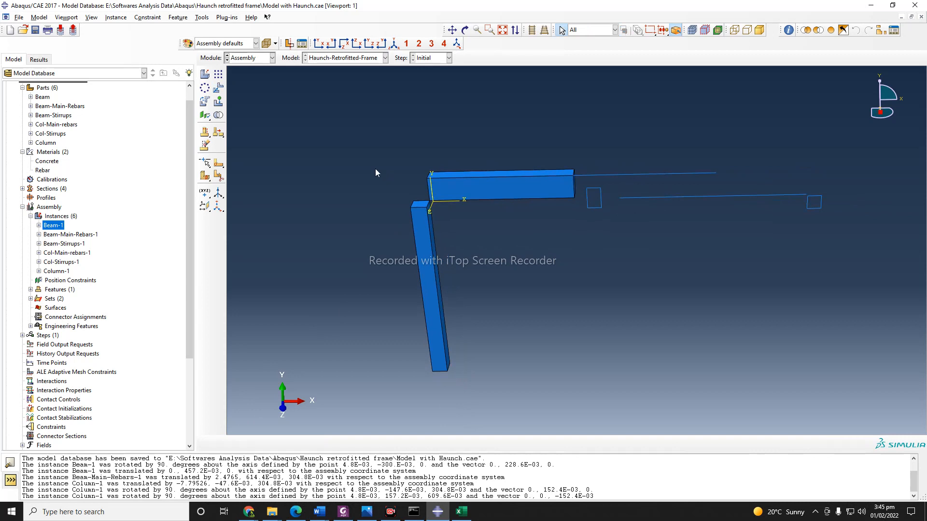
{"action": "scroll", "coordinate": [371, 155], "scroll_direction": "down", "scroll_amount": 2}
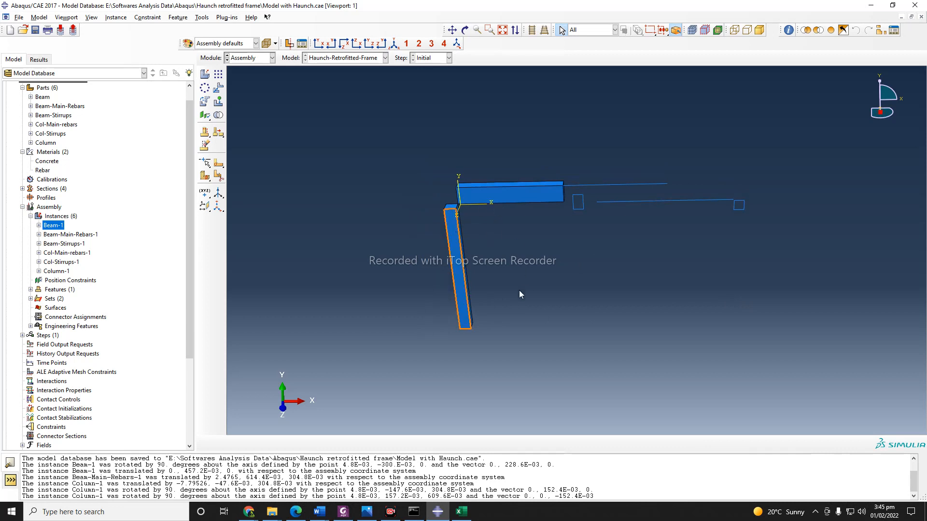
{"action": "left_click", "coordinate": [465, 30]}
{"action": "left_click_drag", "start_coordinate": [517, 263], "coordinate": [562, 332]}
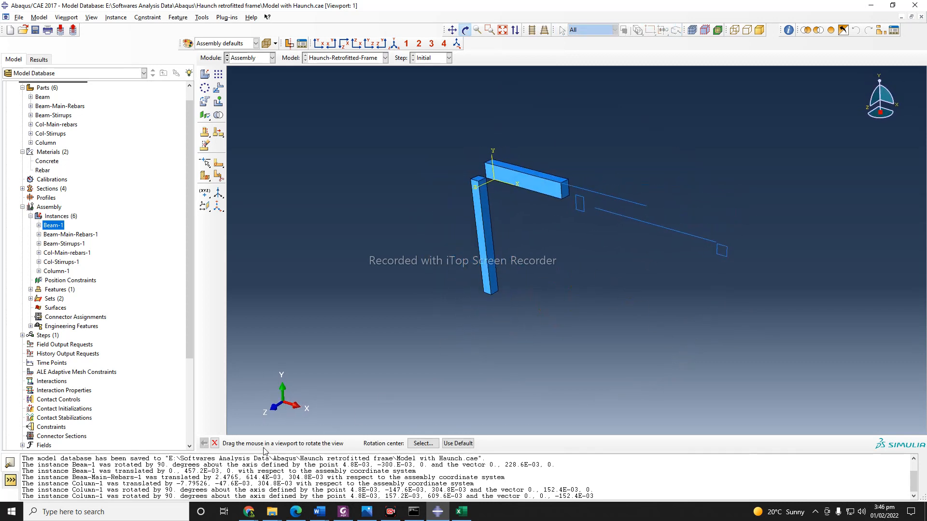
{"action": "left_click_drag", "start_coordinate": [551, 300], "coordinate": [579, 313]}
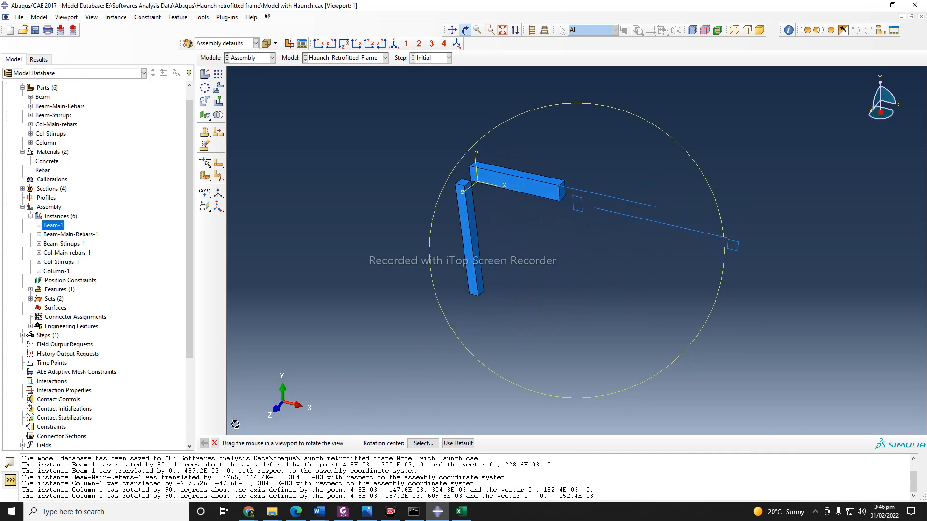
{"action": "key", "text": "Escape"}
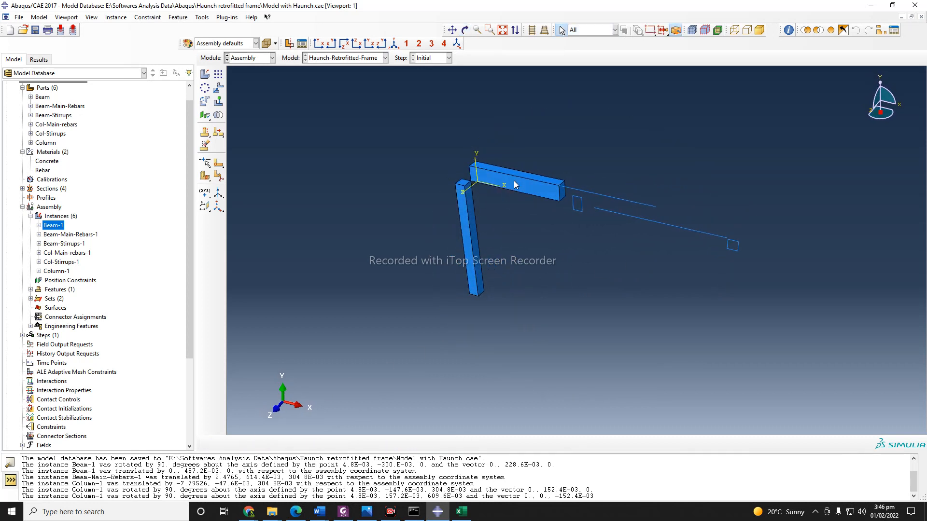
{"action": "left_click_drag", "start_coordinate": [528, 147], "coordinate": [515, 219]}
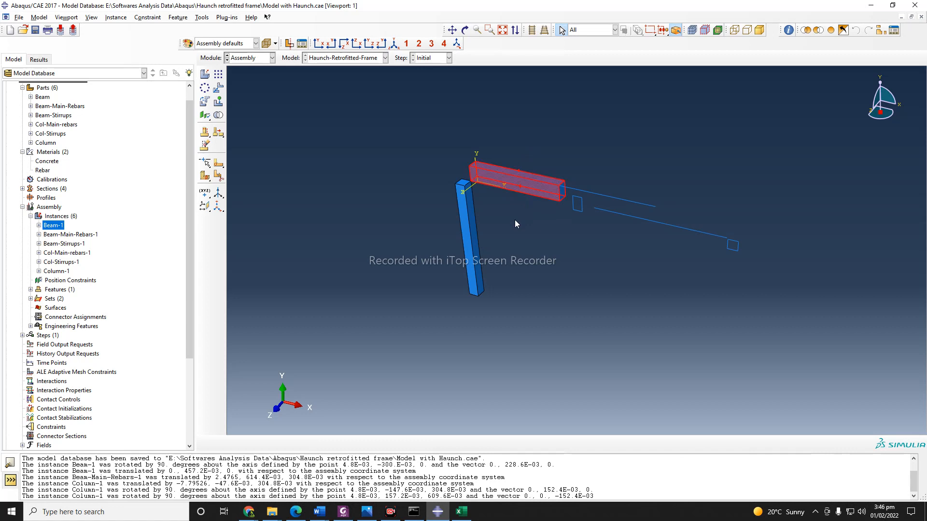
{"action": "left_click", "coordinate": [620, 133]}
{"action": "left_click_drag", "start_coordinate": [578, 212], "coordinate": [578, 197]}
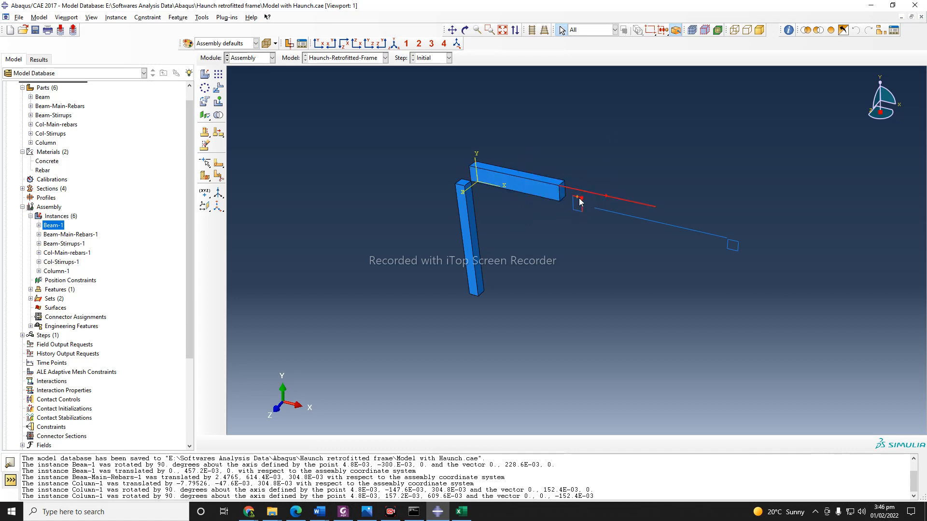
{"action": "left_click_drag", "start_coordinate": [722, 212], "coordinate": [750, 281]}
{"action": "left_click", "coordinate": [435, 191]}
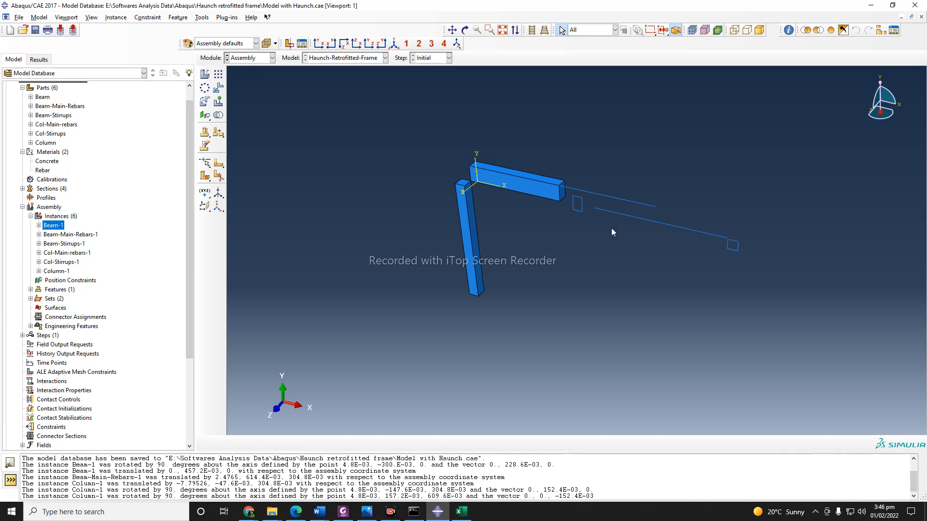
{"action": "left_click_drag", "start_coordinate": [579, 197], "coordinate": [614, 177]}
{"action": "left_click_drag", "start_coordinate": [738, 198], "coordinate": [746, 290]}
{"action": "left_click", "coordinate": [465, 30]}
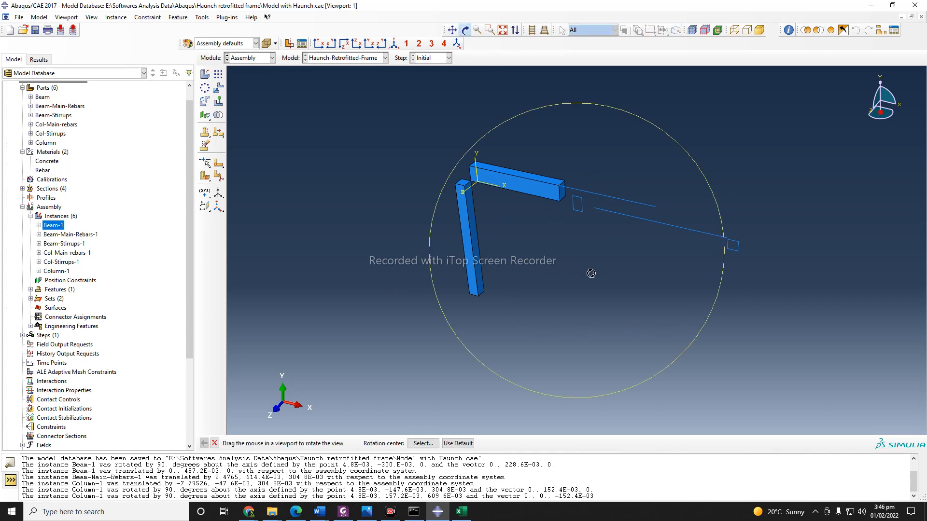
{"action": "left_click_drag", "start_coordinate": [592, 273], "coordinate": [561, 326]}
{"action": "left_click", "coordinate": [215, 443]}
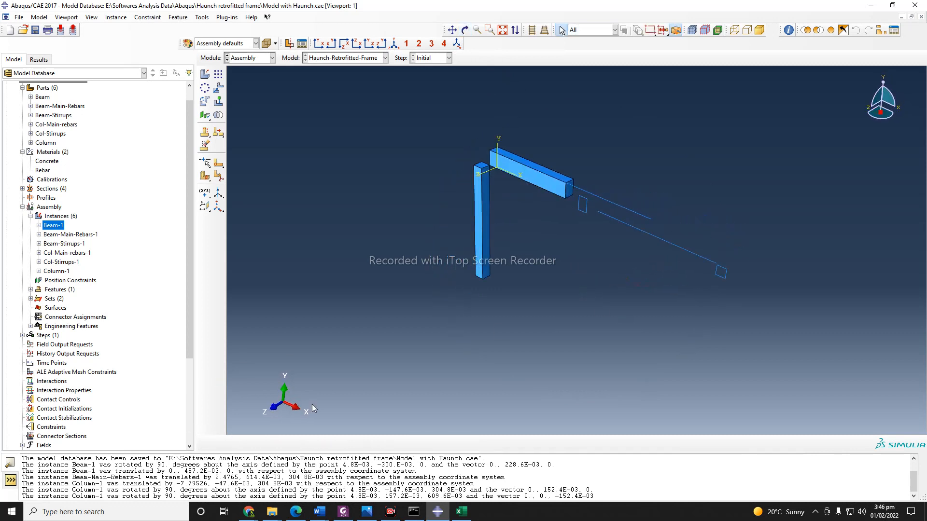
{"action": "left_click", "coordinate": [465, 29]}
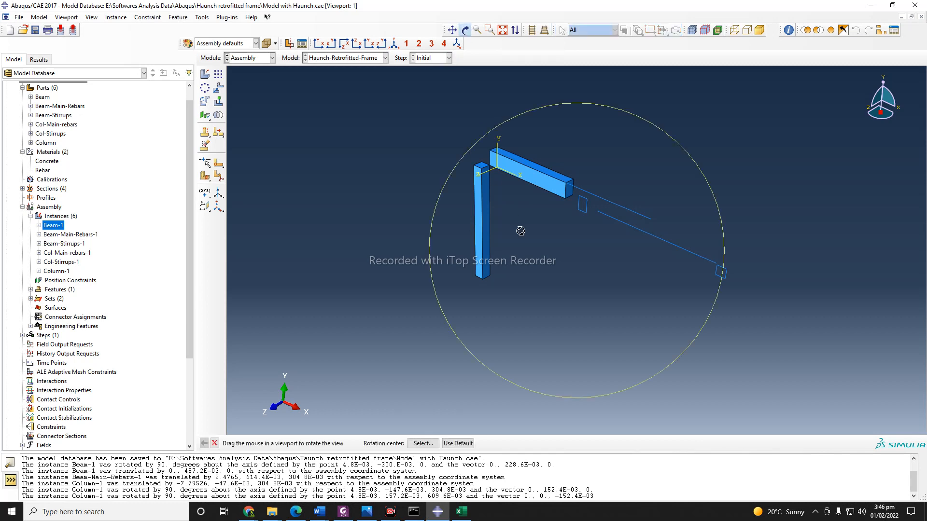
{"action": "left_click_drag", "start_coordinate": [555, 231], "coordinate": [638, 278]}
{"action": "left_click_drag", "start_coordinate": [590, 242], "coordinate": [503, 247]}
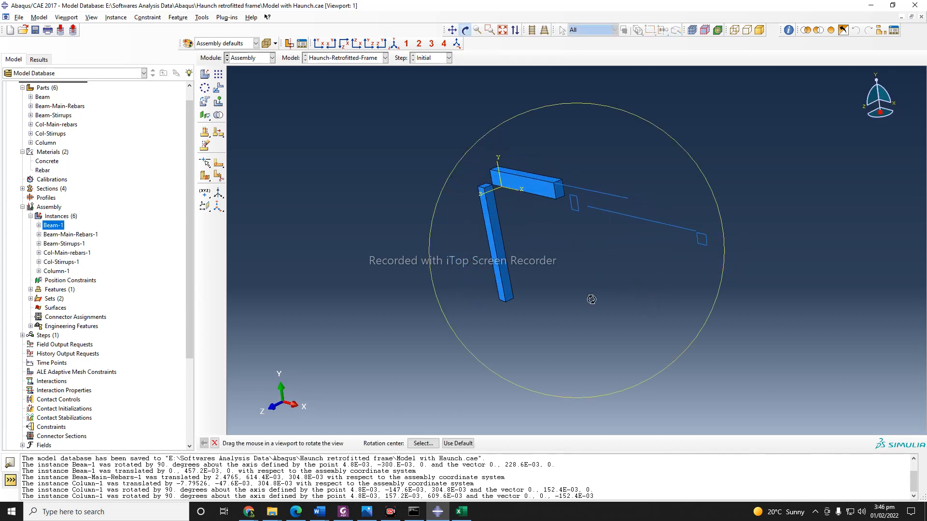
{"action": "left_click", "coordinate": [215, 443]}
{"action": "scroll", "coordinate": [694, 182], "scroll_direction": "down", "scroll_amount": 2}
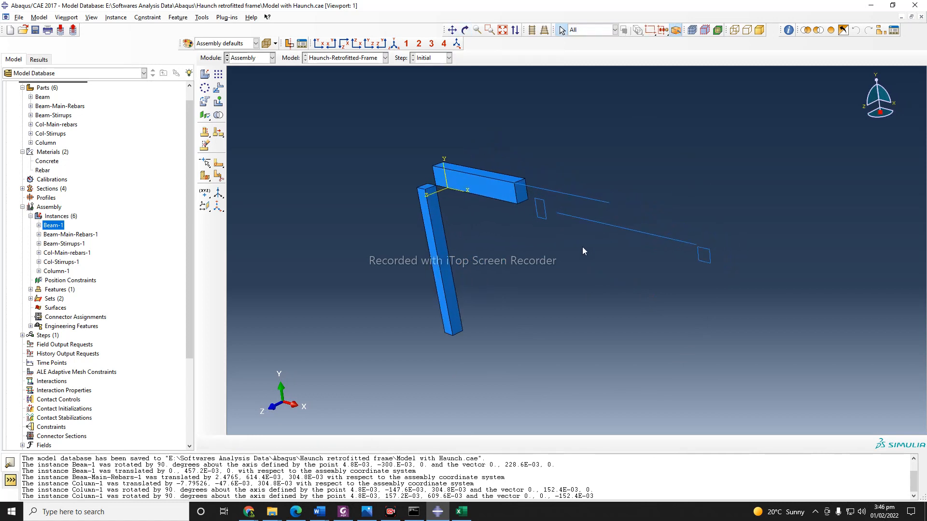
{"action": "left_click", "coordinate": [205, 101]}
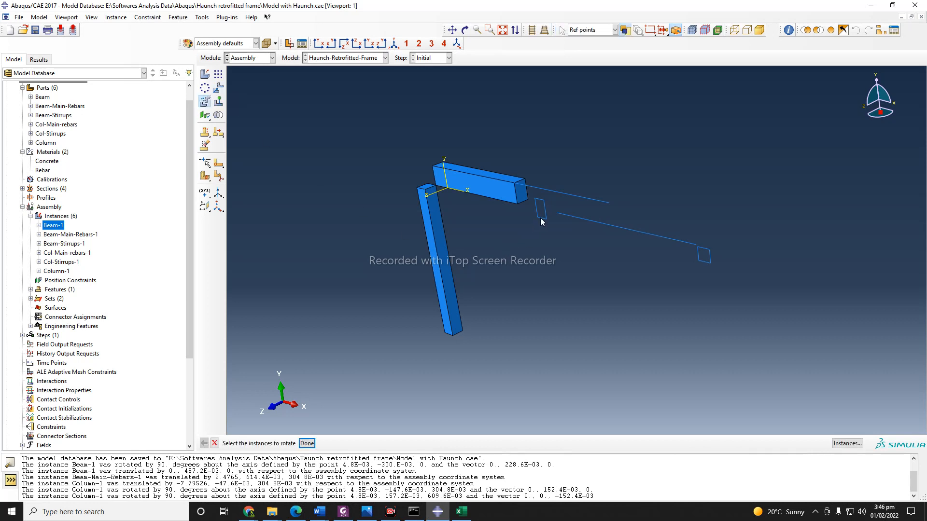
{"action": "left_click", "coordinate": [307, 443]}
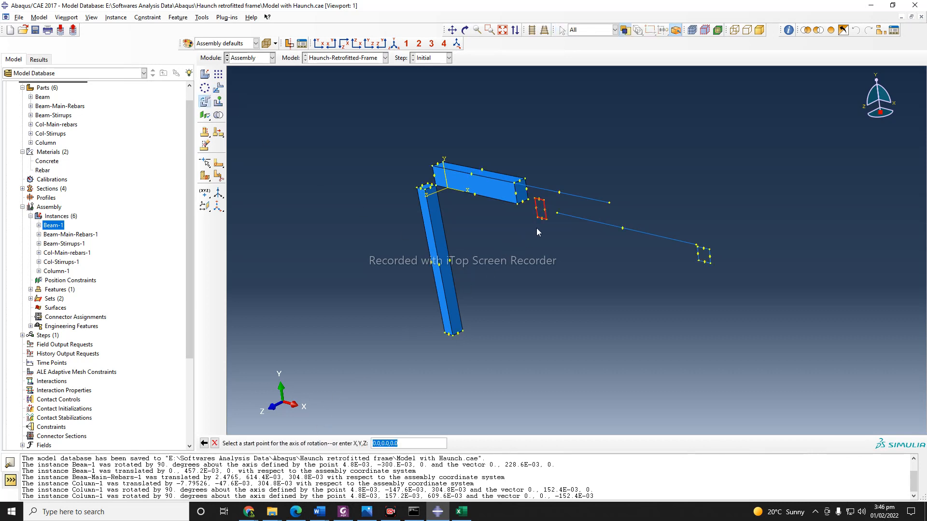
{"action": "left_click", "coordinate": [546, 220]}
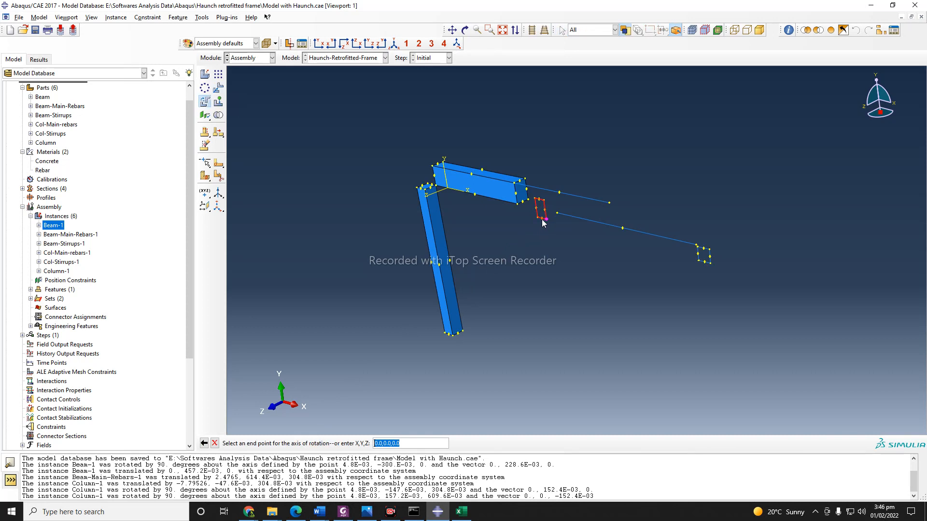
{"action": "left_click", "coordinate": [542, 220]}
{"action": "key", "text": "Return"}
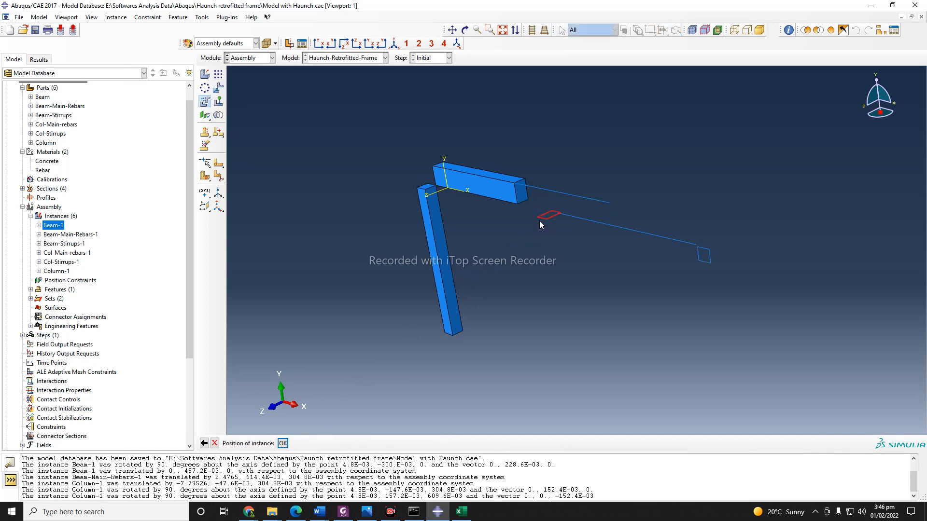
{"action": "left_click", "coordinate": [215, 443]}
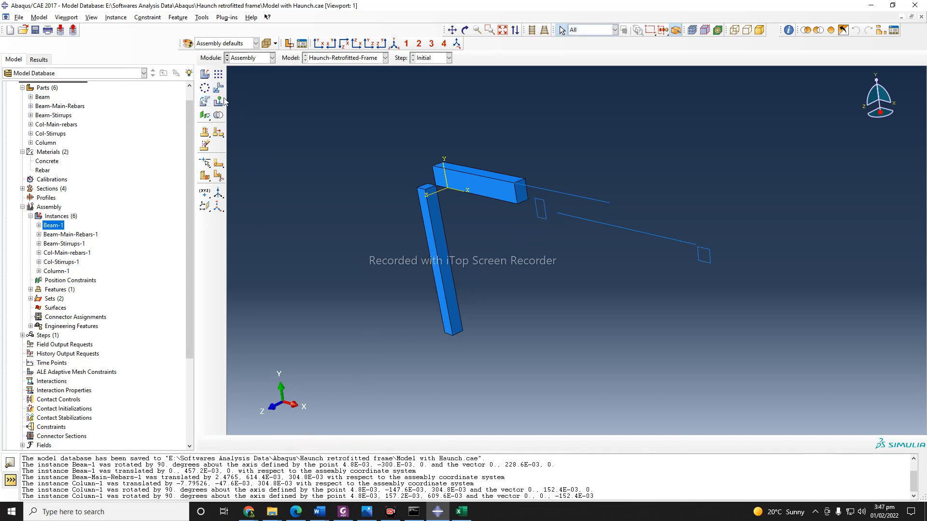
Rotate Beam-Stirrups-1 90 degrees about its vertical edge, starting the axis at that edge's lower corner.
{"action": "left_click", "coordinate": [205, 101]}
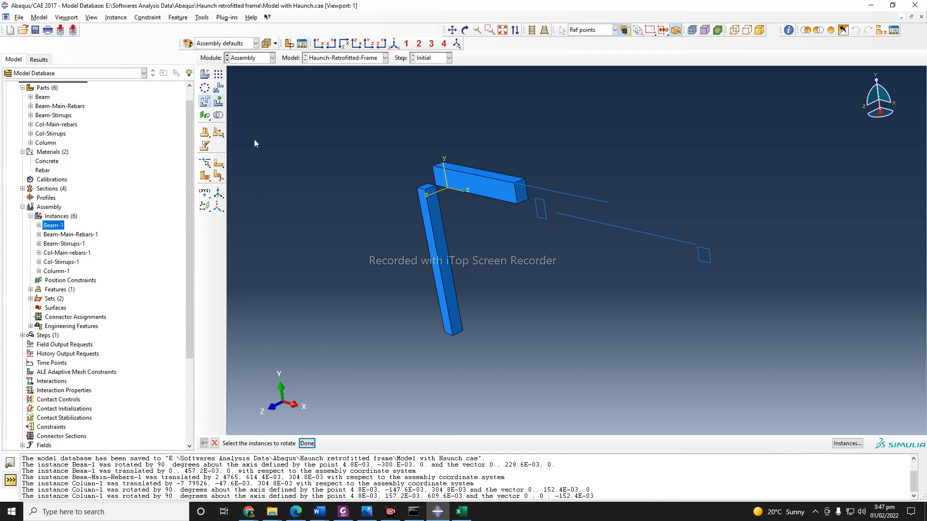
{"action": "left_click", "coordinate": [540, 207]}
{"action": "left_click", "coordinate": [307, 445]}
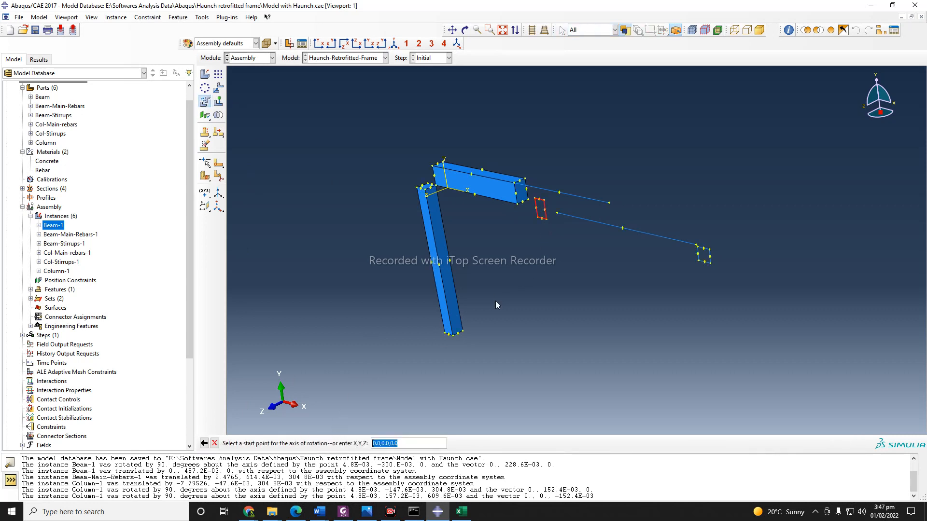
{"action": "left_click", "coordinate": [546, 216]}
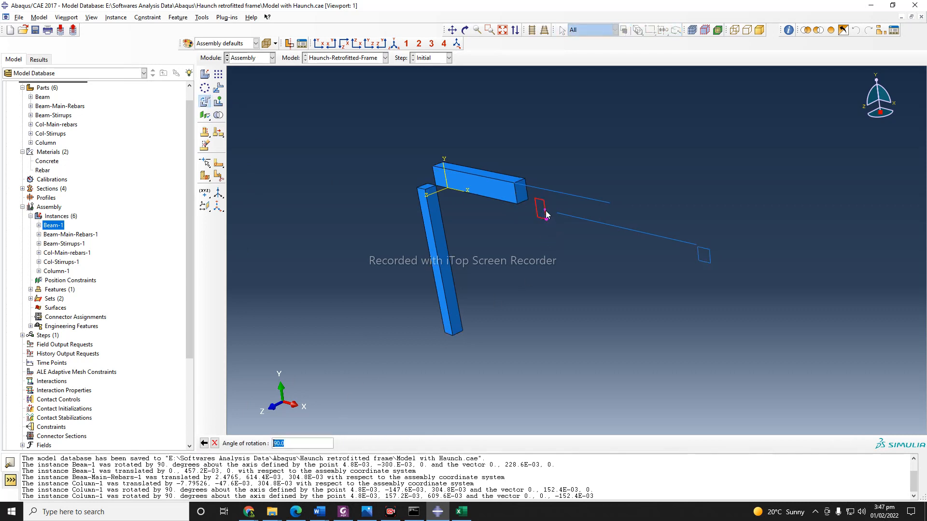
{"action": "key", "text": "Return"}
{"action": "left_click", "coordinate": [283, 443]}
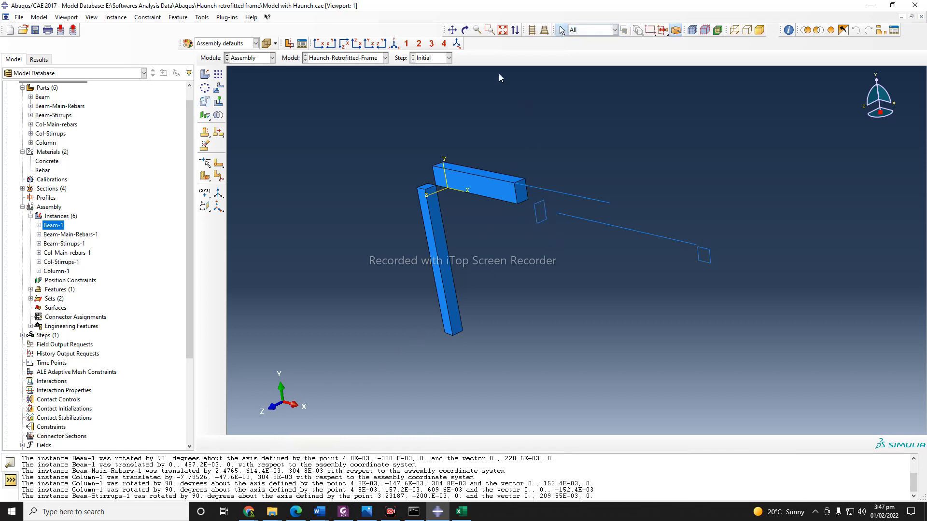
Translate Beam-Stirrups-1 from its lower corner opposite the rotation edge to the free end of the beam's main rebar.
{"action": "left_click", "coordinate": [220, 87]}
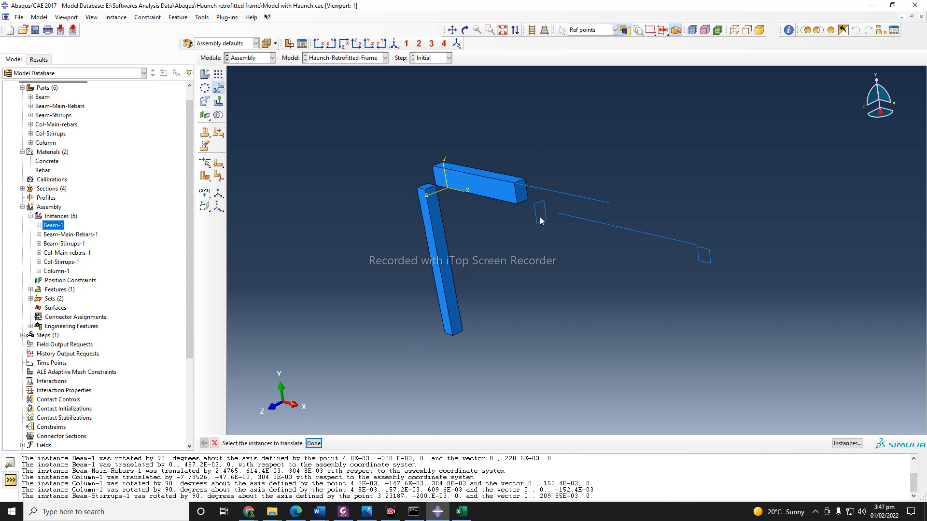
{"action": "left_click", "coordinate": [314, 443]}
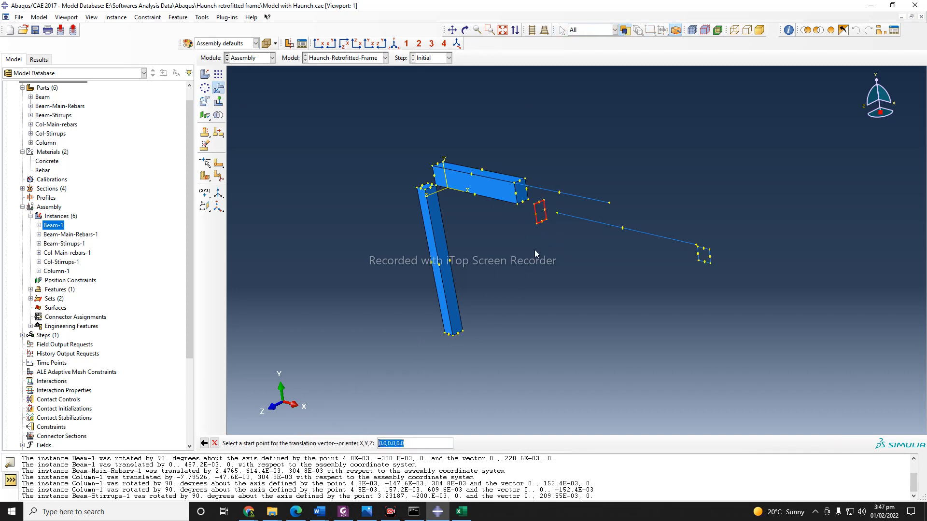
{"action": "left_click", "coordinate": [537, 223]}
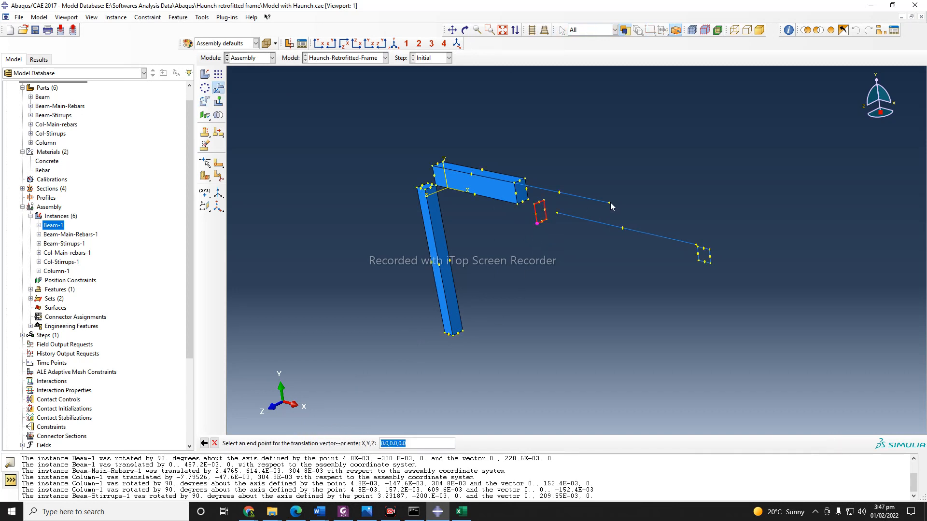
{"action": "left_click", "coordinate": [610, 202]}
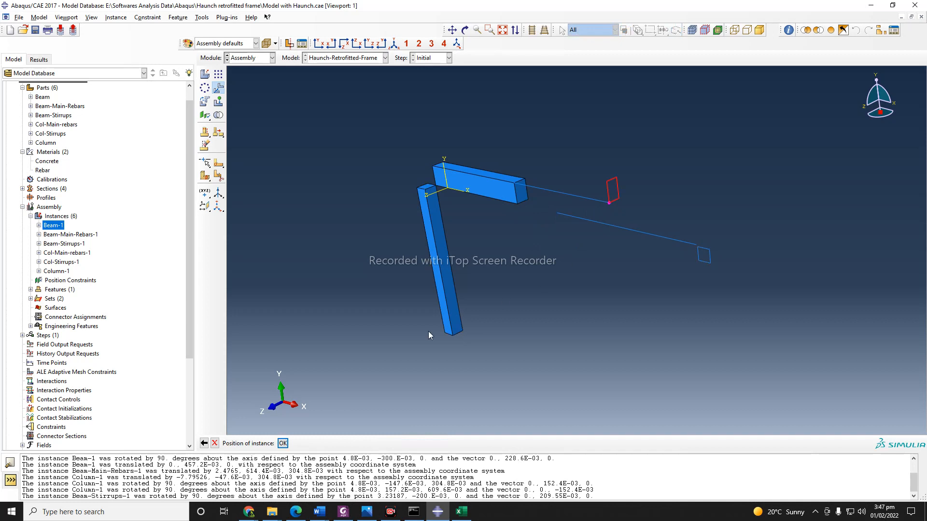
{"action": "left_click", "coordinate": [282, 443]}
{"action": "left_click", "coordinate": [464, 30]}
{"action": "left_click_drag", "start_coordinate": [598, 279], "coordinate": [558, 293]}
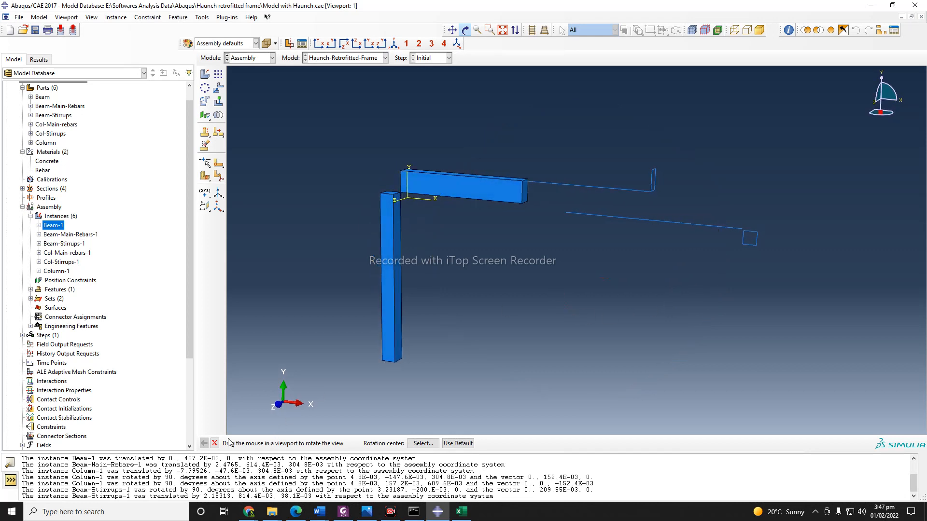
{"action": "key", "text": "Escape"}
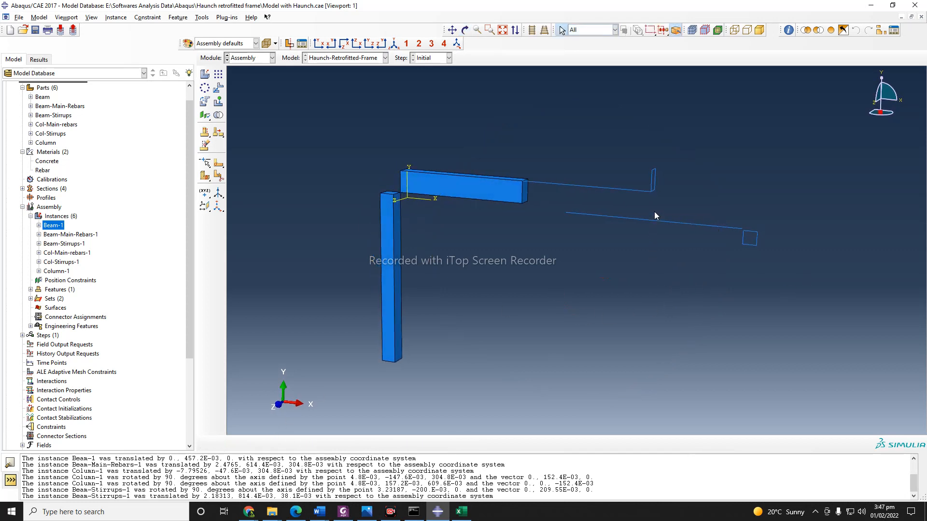
{"action": "left_click", "coordinate": [205, 102]}
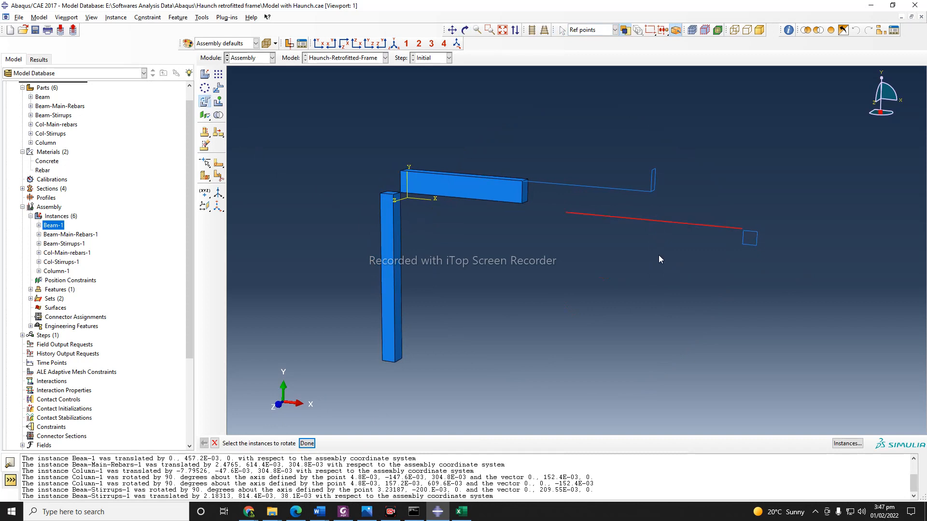
{"action": "left_click", "coordinate": [218, 88]}
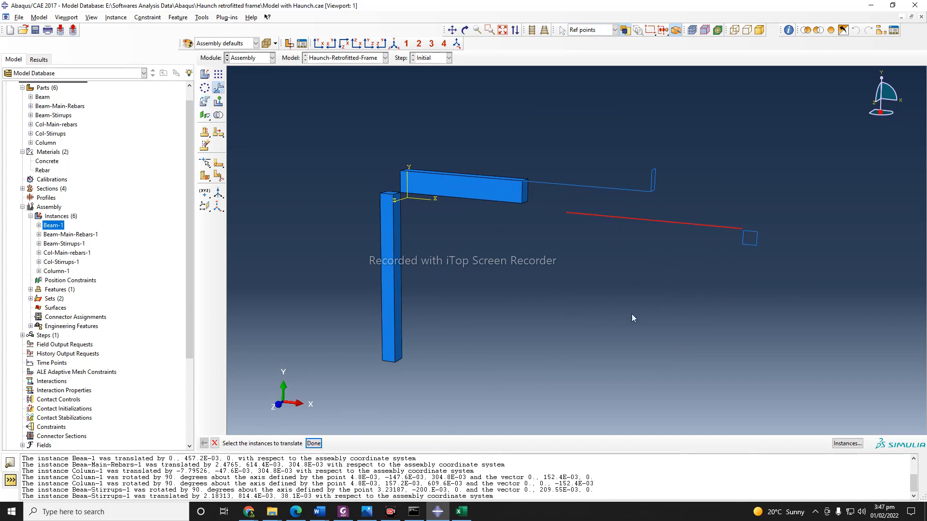
{"action": "left_click", "coordinate": [314, 442]}
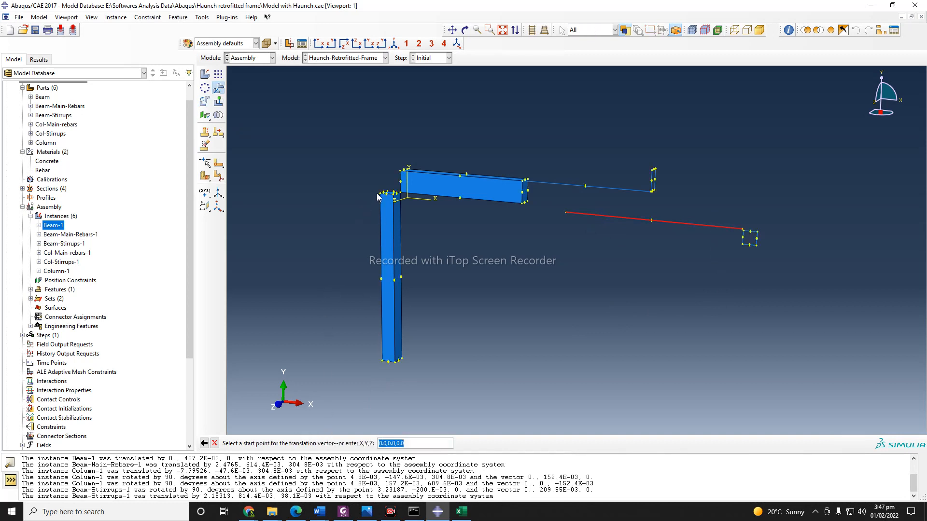
{"action": "left_click", "coordinate": [394, 195]}
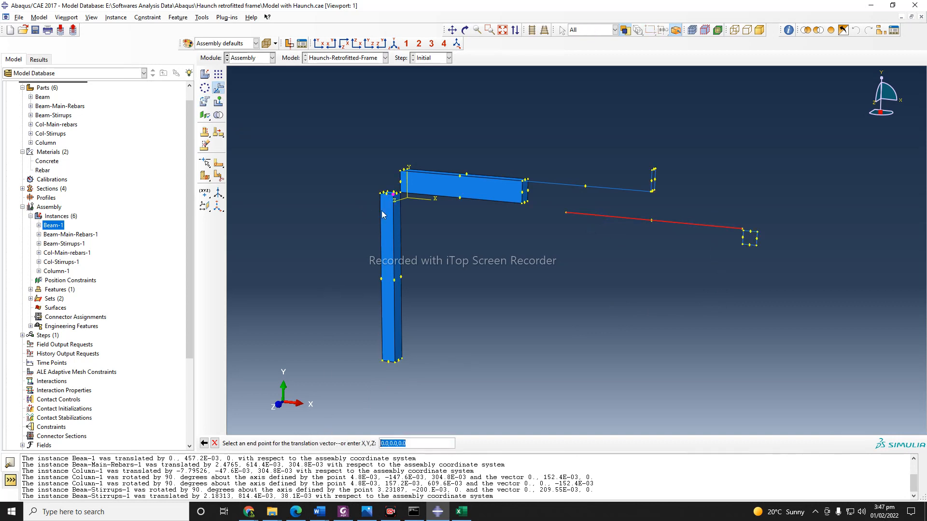
{"action": "left_click", "coordinate": [214, 443]}
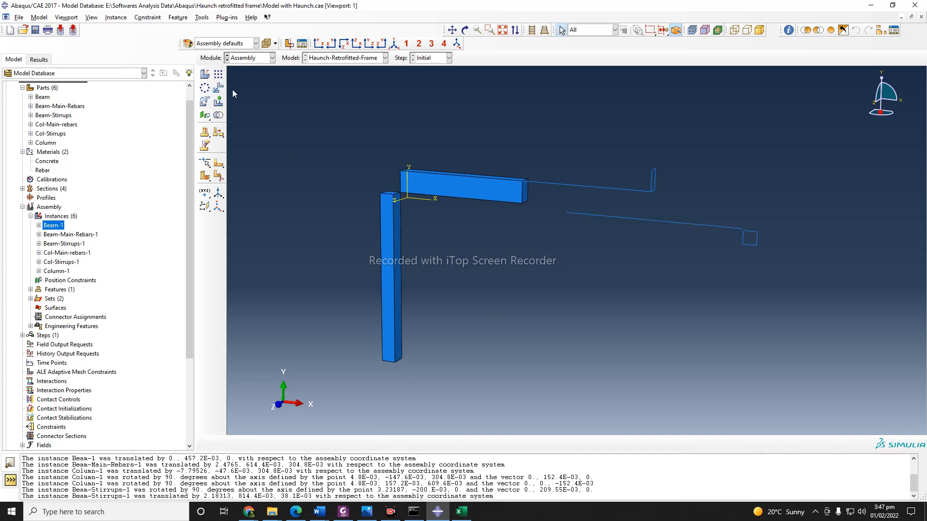
Translate Col-Main-rebars-1 from its end beside the column stirrup to the column's upper corner on the side away from the beam.
{"action": "left_click", "coordinate": [218, 87]}
{"action": "left_click", "coordinate": [314, 443]}
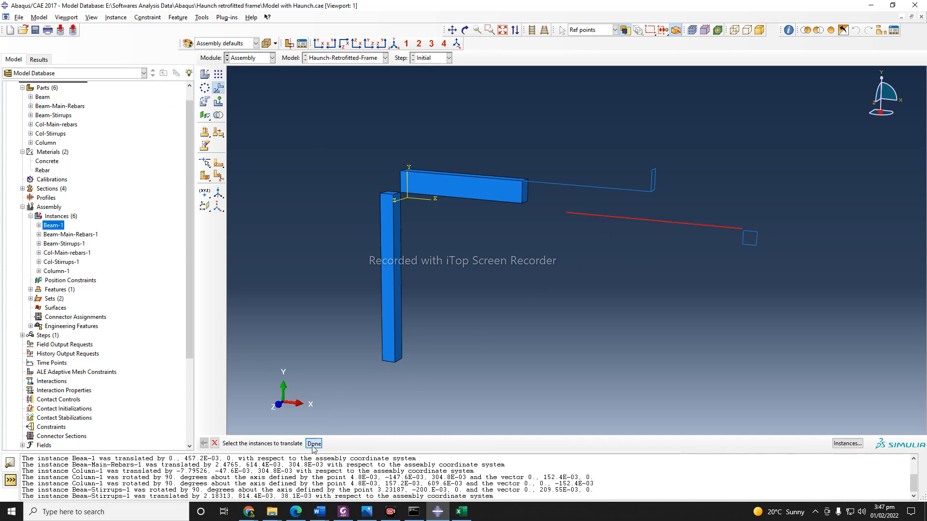
{"action": "left_click", "coordinate": [742, 229]}
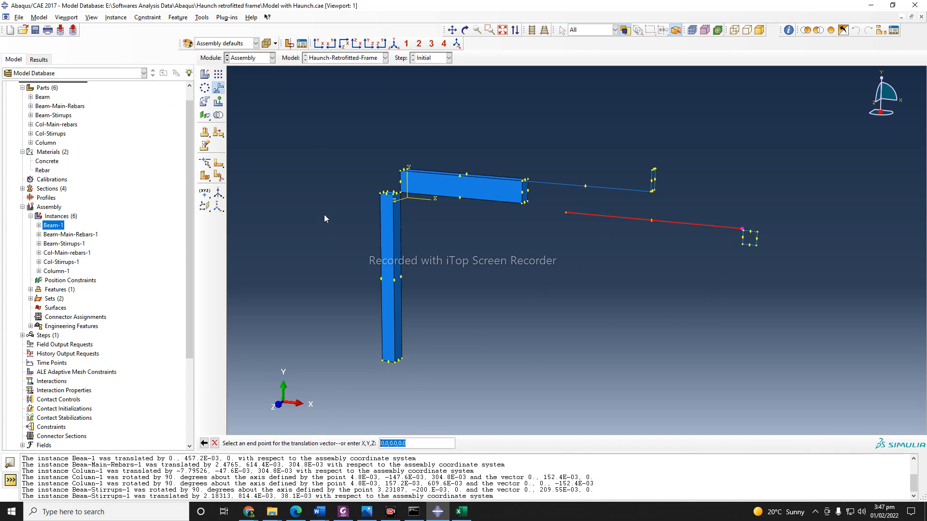
{"action": "left_click", "coordinate": [381, 194]}
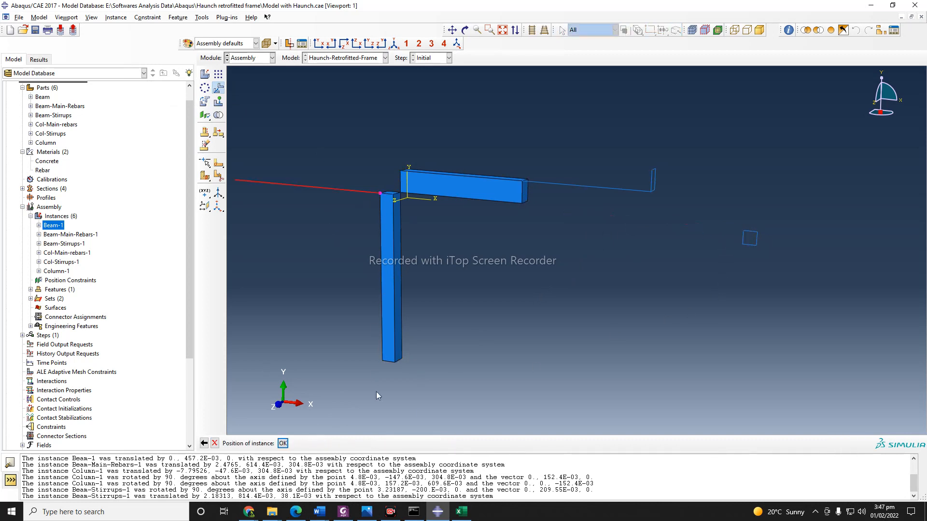
{"action": "left_click", "coordinate": [284, 443]}
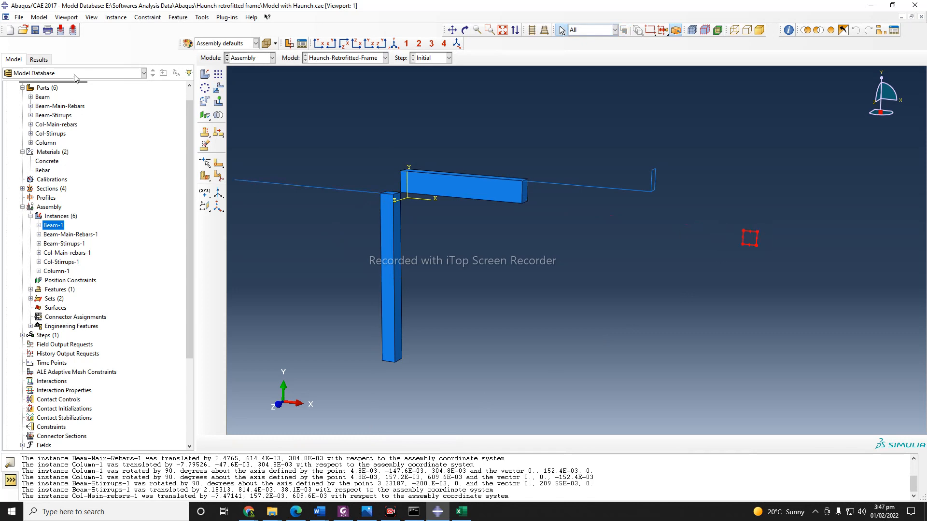
Translate Col-Stirrups-1 from its lower corner on the +X side to the free end of the column's main rebar.
{"action": "left_click", "coordinate": [218, 88]}
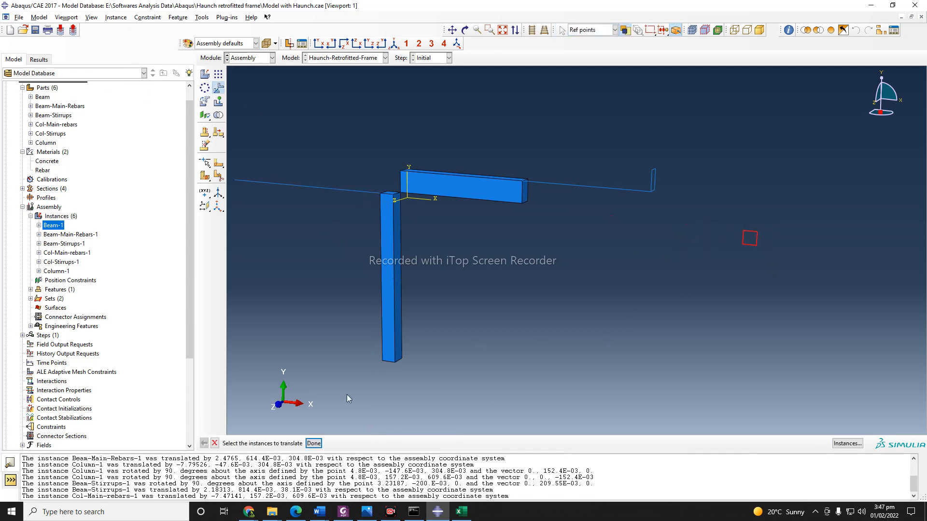
{"action": "left_click", "coordinate": [313, 444]}
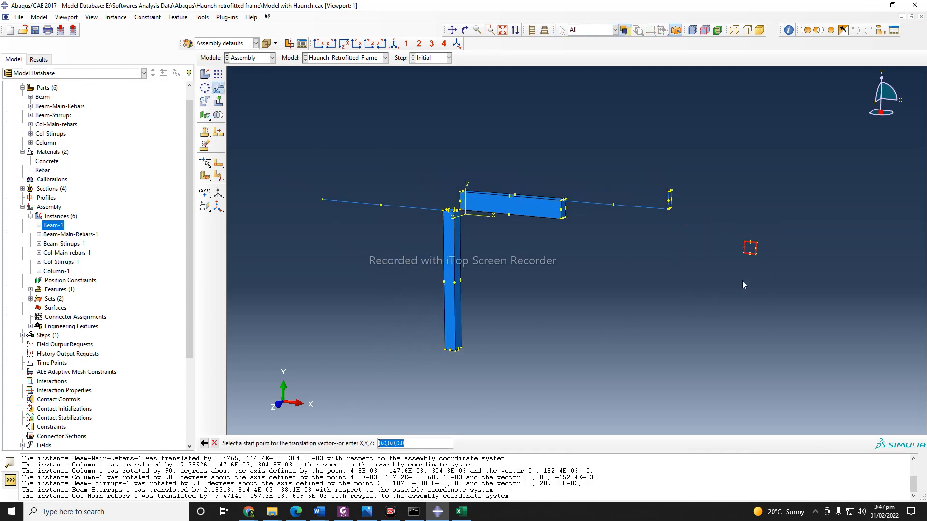
{"action": "left_click", "coordinate": [755, 254]}
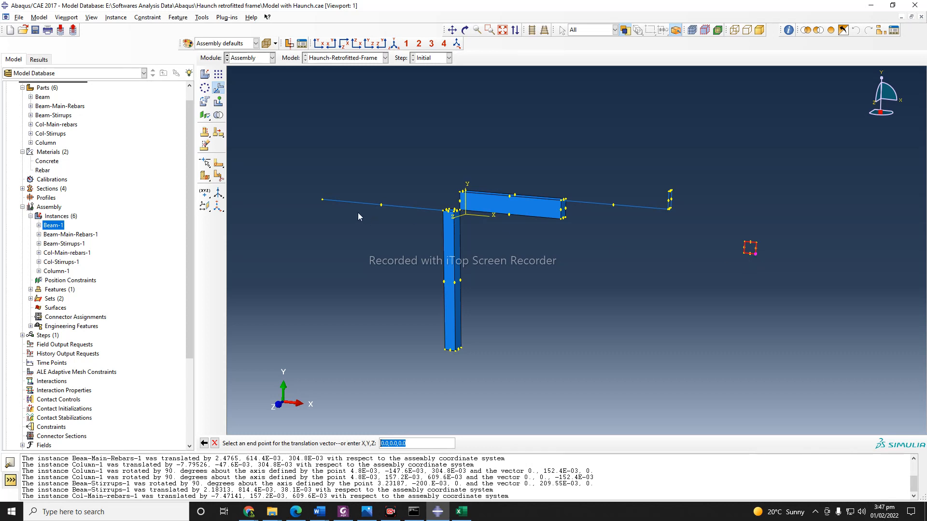
{"action": "left_click", "coordinate": [322, 199]}
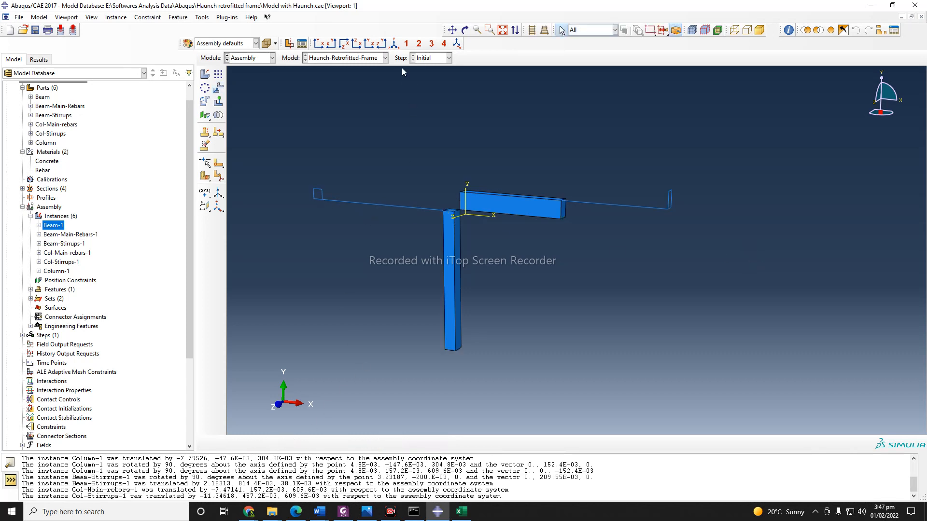
Translate Col-Main-rebars-1 along its own length, from its end at the column to its midpoint.
{"action": "left_click", "coordinate": [465, 30]}
{"action": "left_click_drag", "start_coordinate": [496, 287], "coordinate": [535, 295]}
{"action": "left_click", "coordinate": [214, 443]}
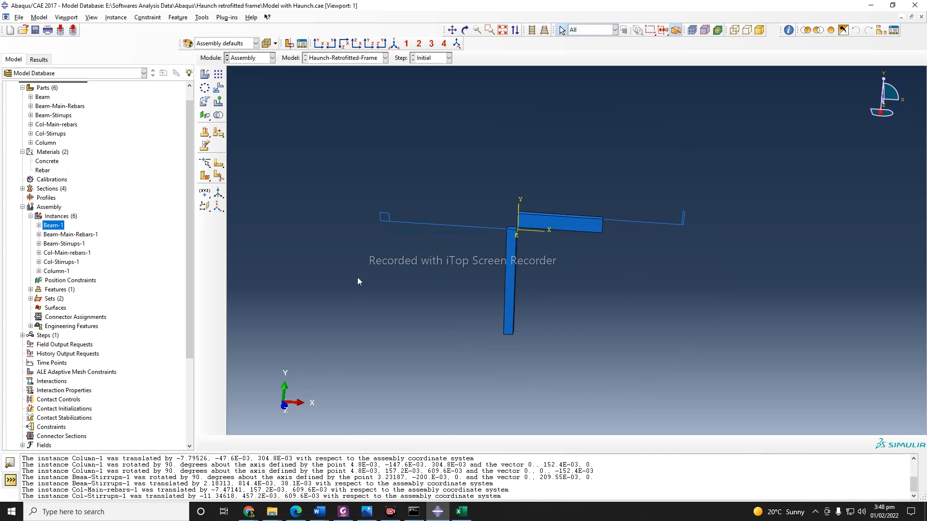
{"action": "scroll", "coordinate": [366, 269], "scroll_direction": "down", "scroll_amount": 2}
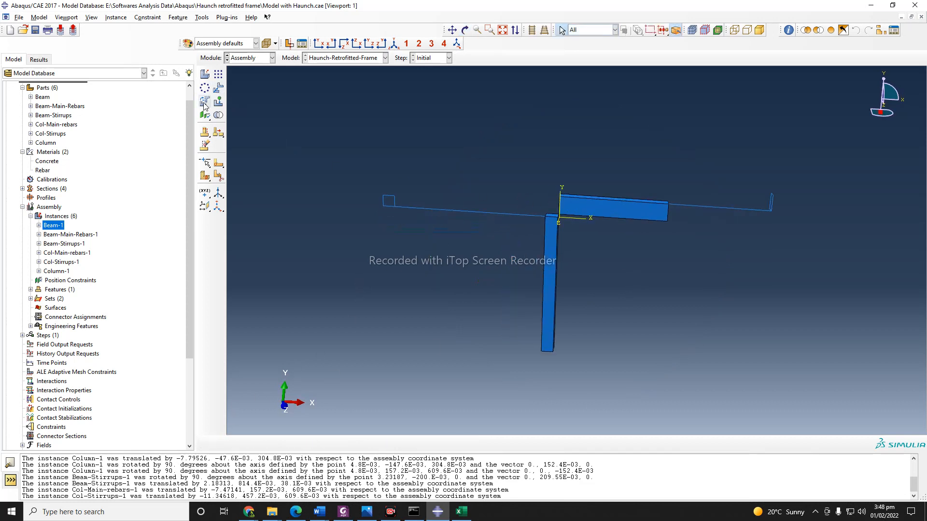
{"action": "left_click", "coordinate": [218, 88]}
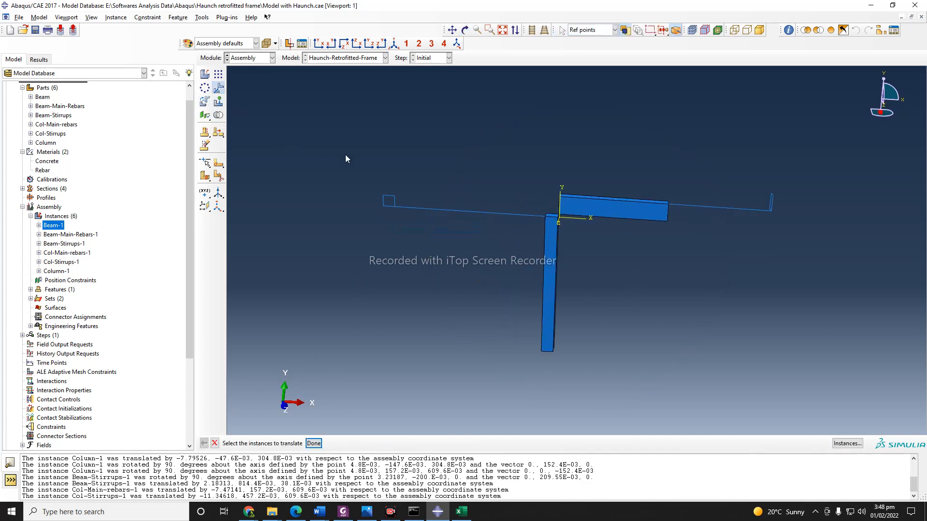
{"action": "left_click", "coordinate": [313, 443]}
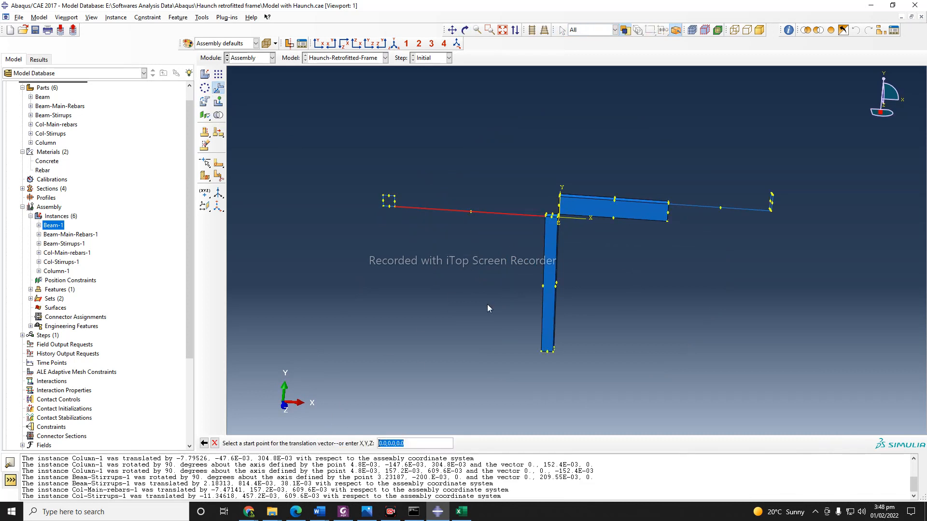
{"action": "left_click", "coordinate": [545, 217]}
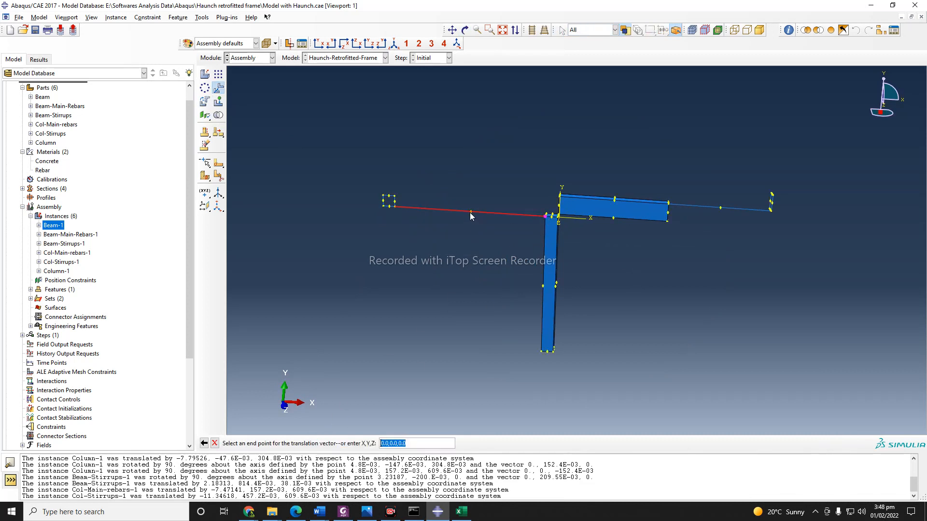
{"action": "left_click", "coordinate": [470, 212]}
{"action": "left_click", "coordinate": [283, 443]}
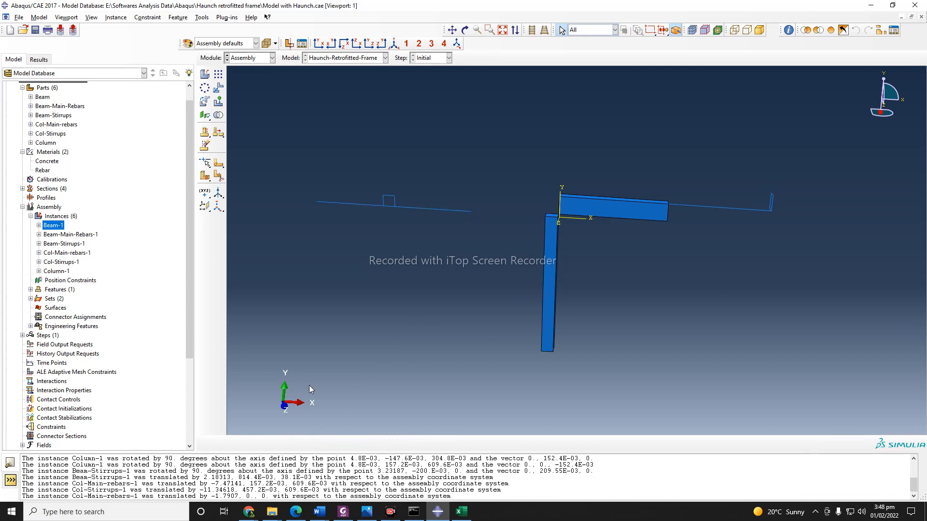
{"action": "left_click", "coordinate": [205, 101]}
{"action": "left_click", "coordinate": [308, 442]}
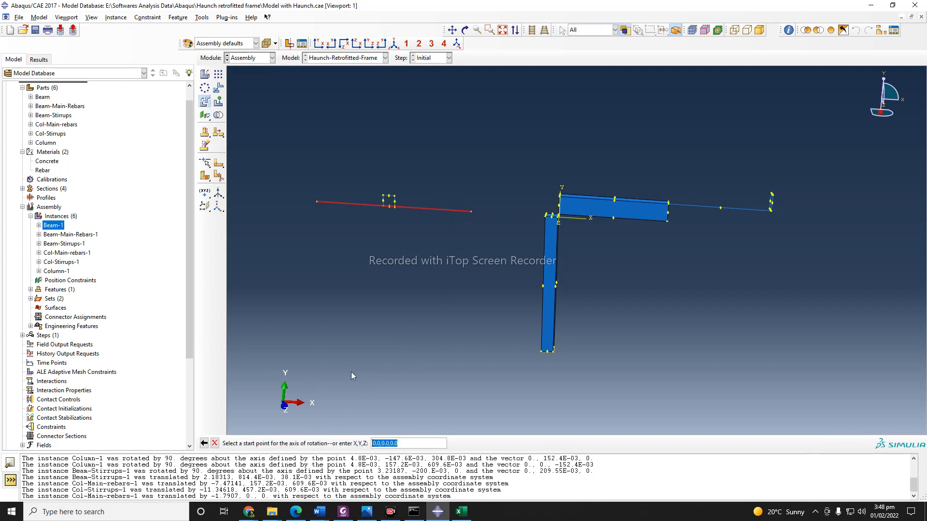
{"action": "left_click", "coordinate": [471, 212]}
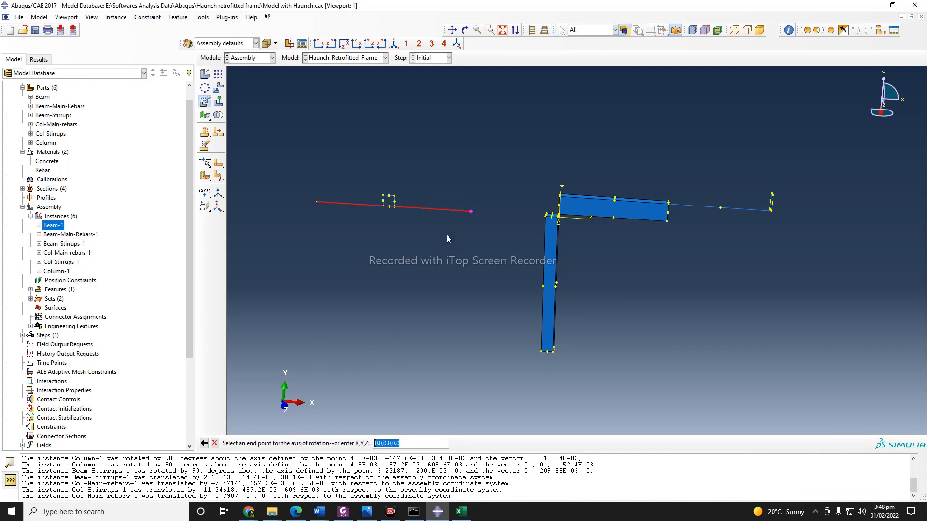
{"action": "left_click", "coordinate": [389, 207]}
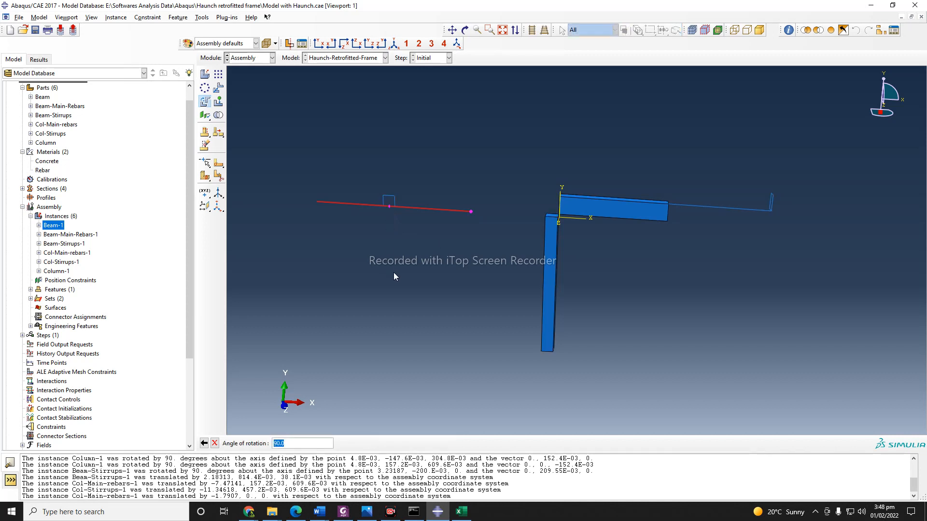
{"action": "key", "text": "Return"}
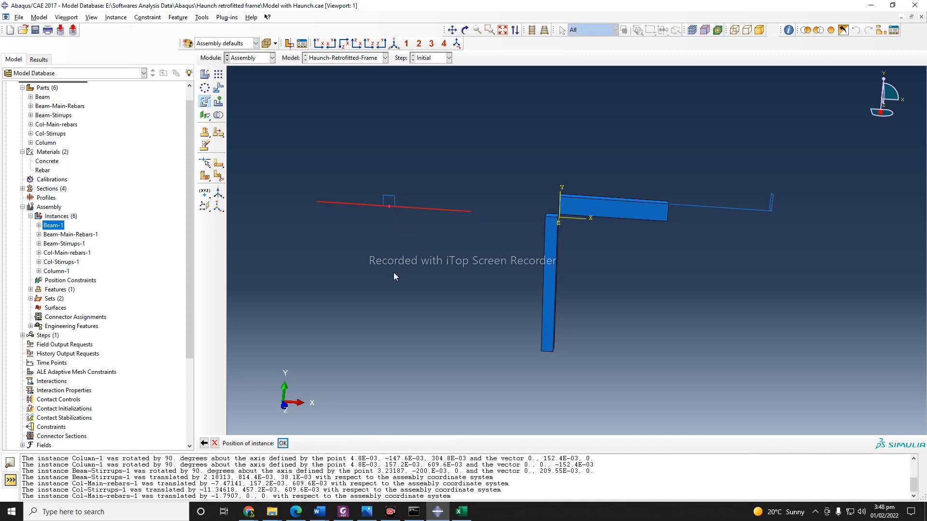
{"action": "left_click", "coordinate": [214, 442]}
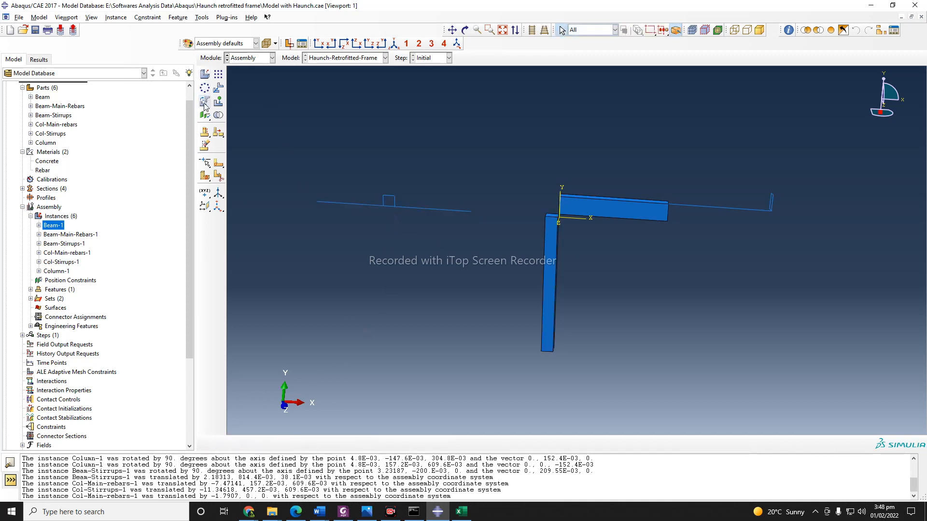
Translate Col-Main-rebars-1 from its end nearest the column to the column's upper corner on the side away from the beam.
{"action": "left_click", "coordinate": [218, 88]}
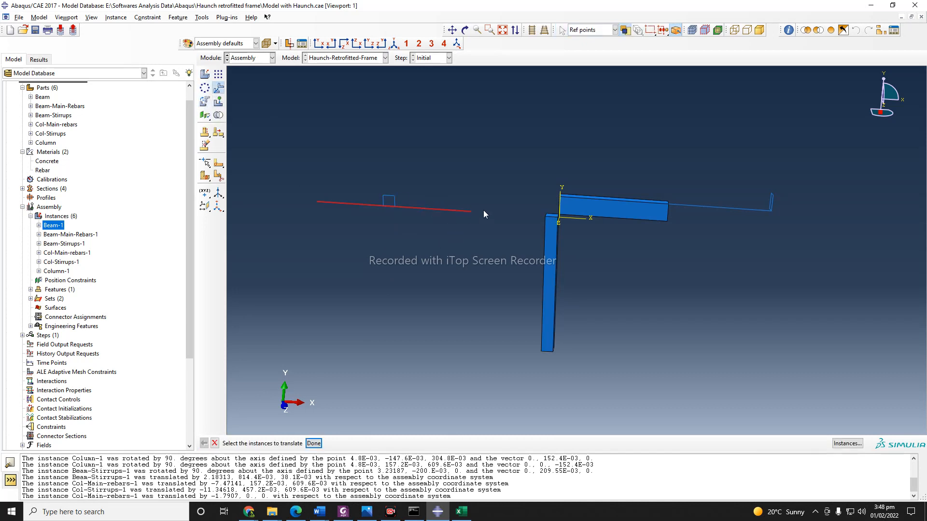
{"action": "left_click", "coordinate": [471, 211]}
{"action": "left_click", "coordinate": [319, 440]}
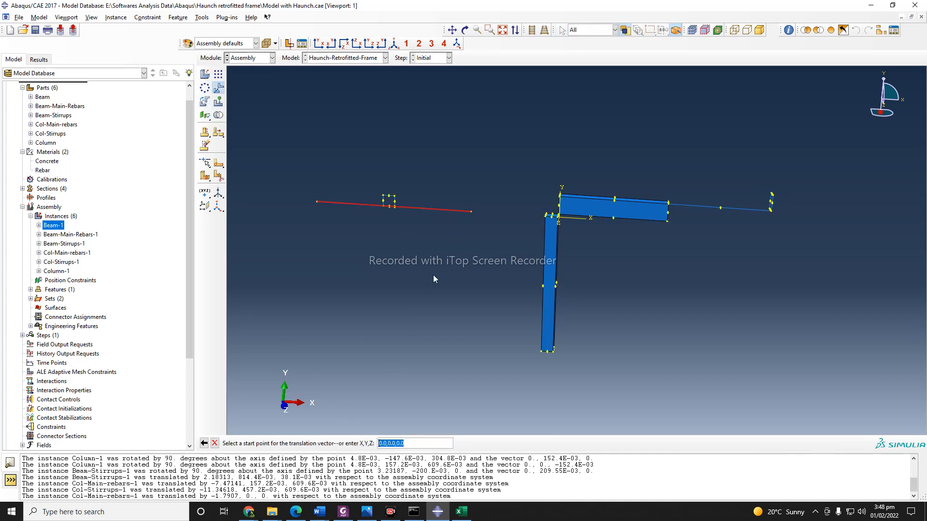
{"action": "left_click", "coordinate": [470, 212]}
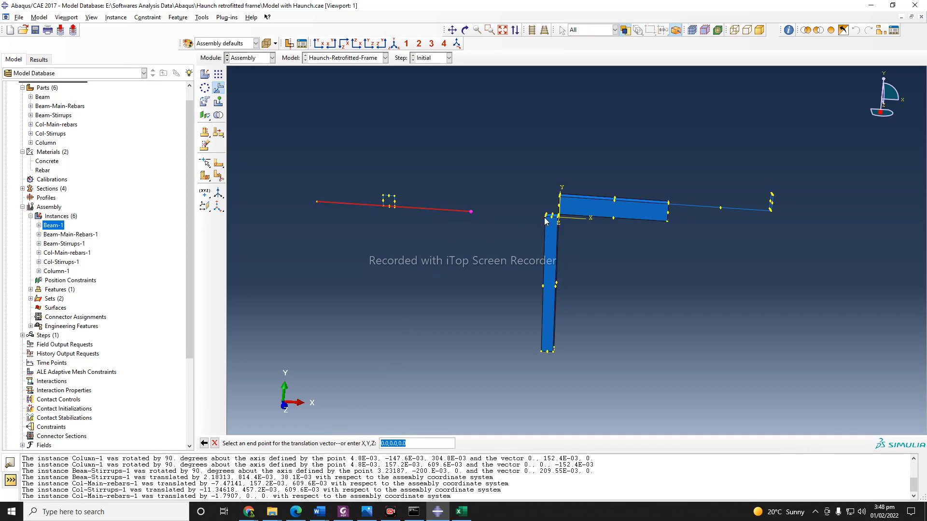
{"action": "left_click", "coordinate": [545, 216]}
{"action": "left_click", "coordinate": [281, 443]}
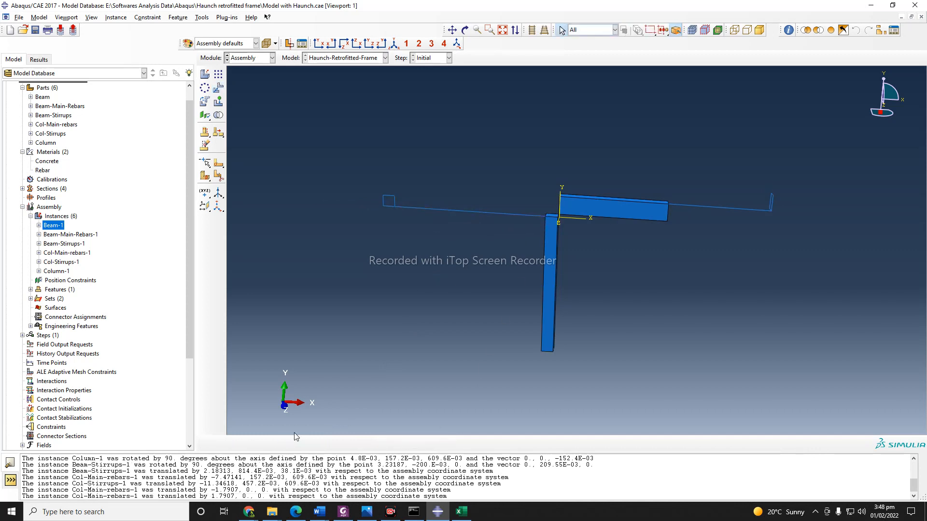
Rotate Col-Main-rebars-1 by 90 degrees about the column's top edge on the side away from the beam, so it stands vertical.
{"action": "left_click", "coordinate": [204, 100]}
{"action": "left_click", "coordinate": [439, 209]}
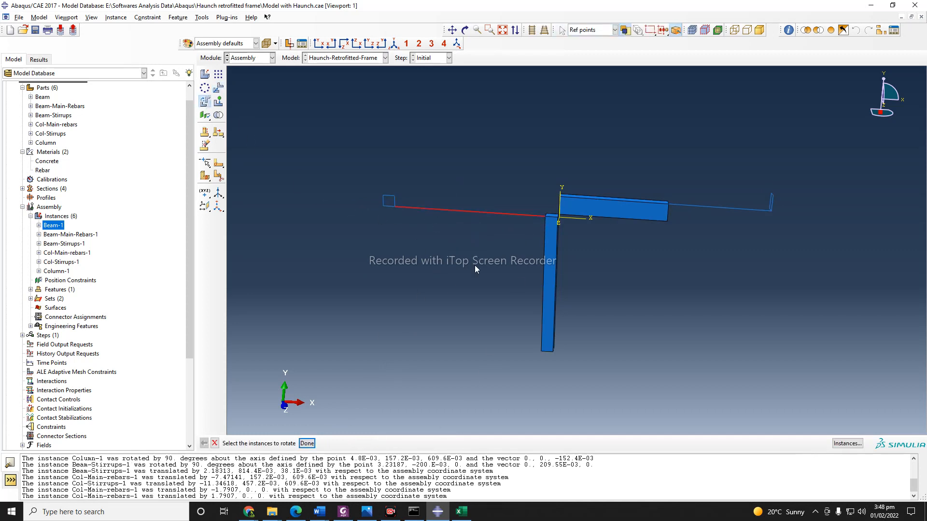
{"action": "left_click", "coordinate": [307, 443]}
{"action": "scroll", "coordinate": [562, 197], "scroll_direction": "up", "scroll_amount": 5}
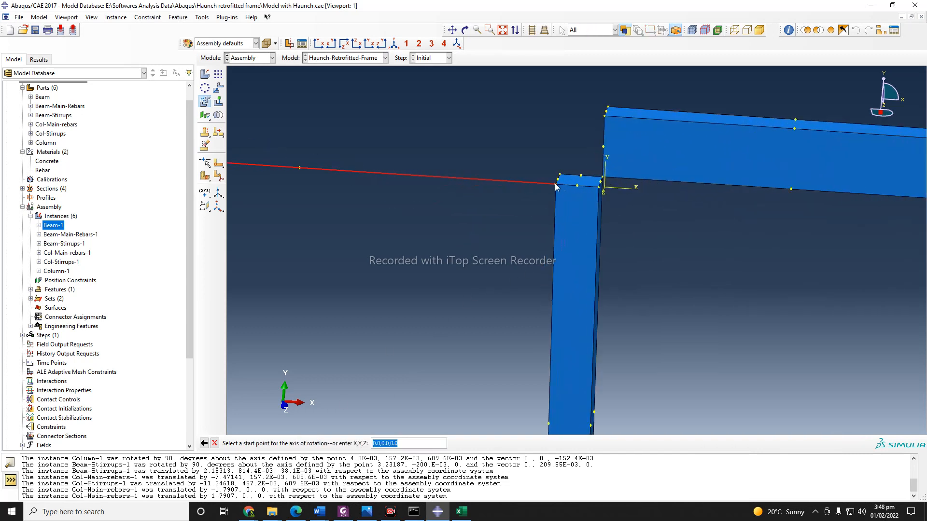
{"action": "left_click", "coordinate": [556, 184]}
{"action": "left_click", "coordinate": [559, 180]}
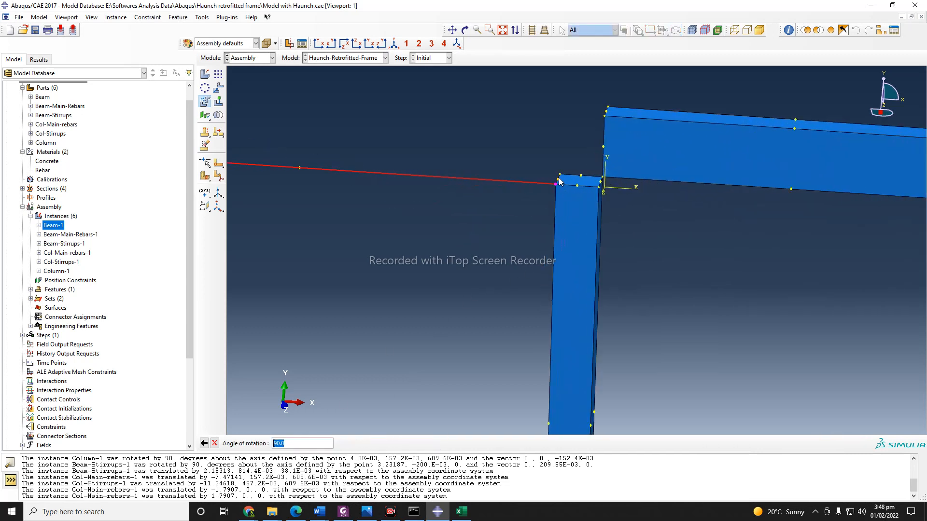
{"action": "key", "text": "Return"}
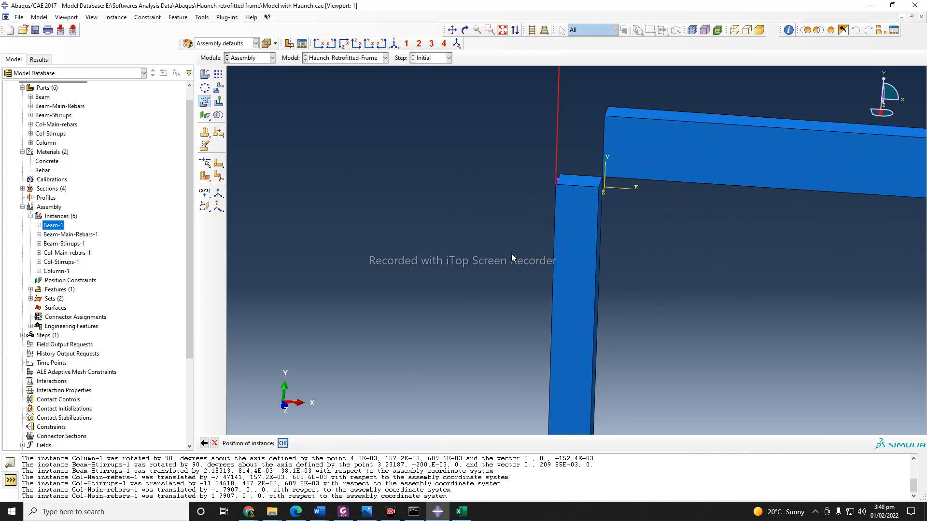
{"action": "scroll", "coordinate": [676, 261], "scroll_direction": "down", "scroll_amount": 2}
{"action": "scroll", "coordinate": [676, 279], "scroll_direction": "down", "scroll_amount": 2}
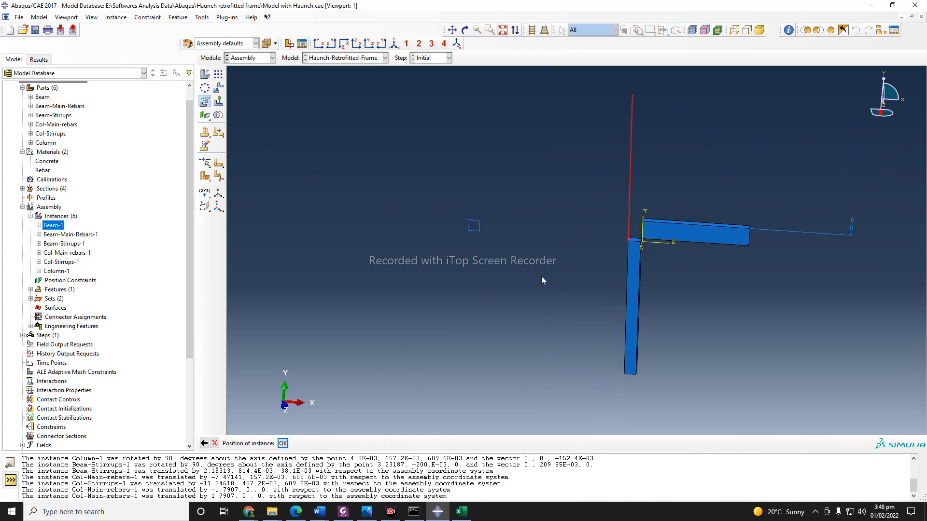
{"action": "left_click", "coordinate": [283, 443]}
Translate Col-Main-rebars-1 downward from its upper end to the column's top corner, placing it alongside the column.
{"action": "scroll", "coordinate": [433, 284], "scroll_direction": "down", "scroll_amount": 3}
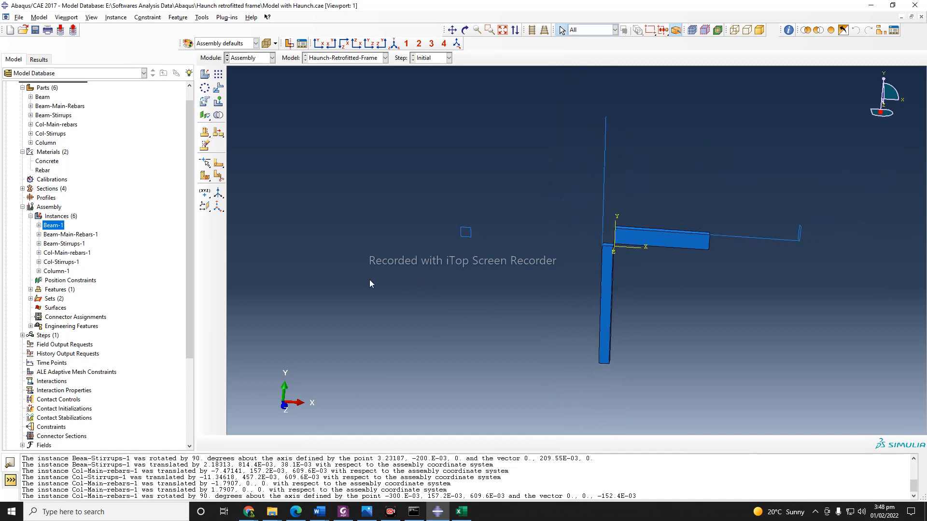
{"action": "scroll", "coordinate": [674, 307], "scroll_direction": "up", "scroll_amount": 1}
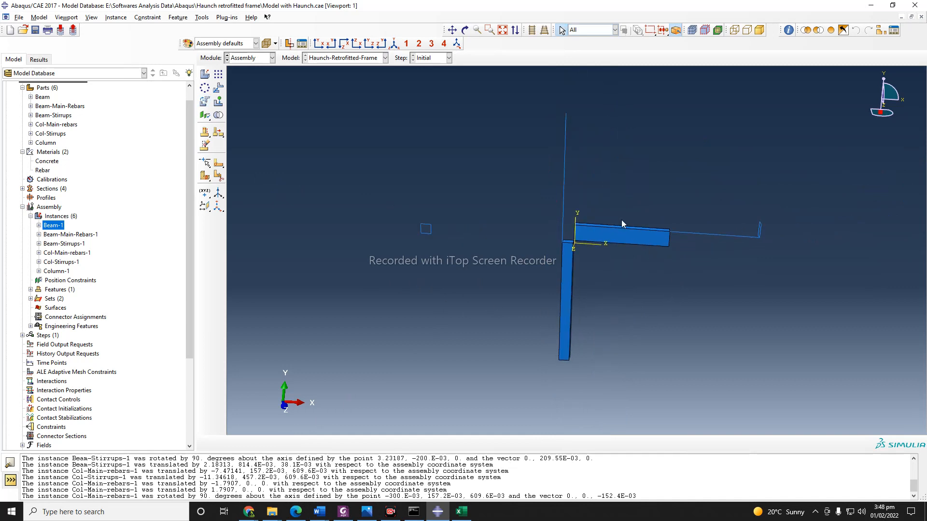
{"action": "left_click", "coordinate": [218, 87]}
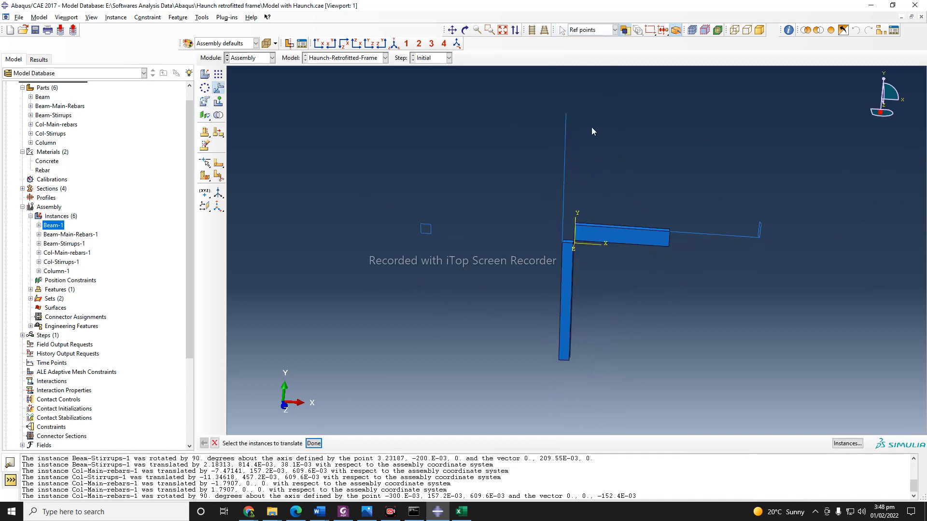
{"action": "left_click", "coordinate": [565, 129]}
{"action": "left_click", "coordinate": [314, 443]}
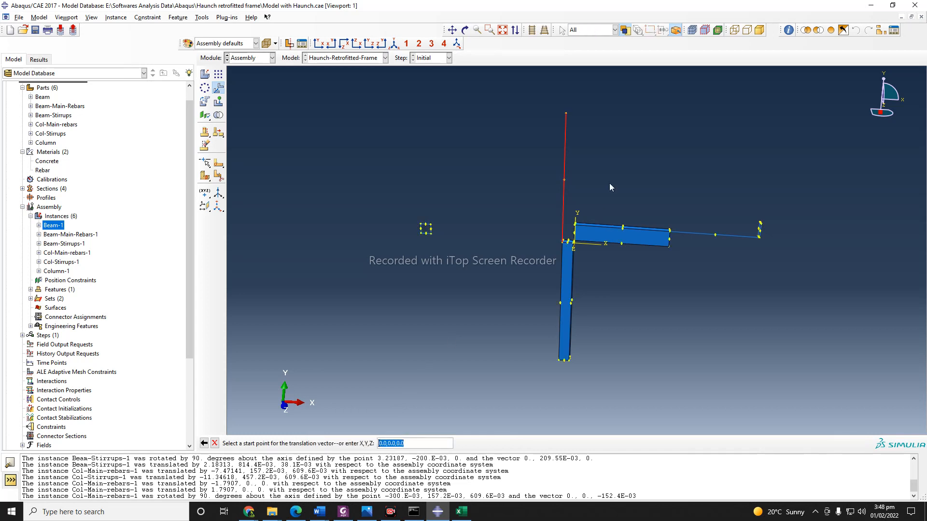
{"action": "left_click", "coordinate": [566, 113]}
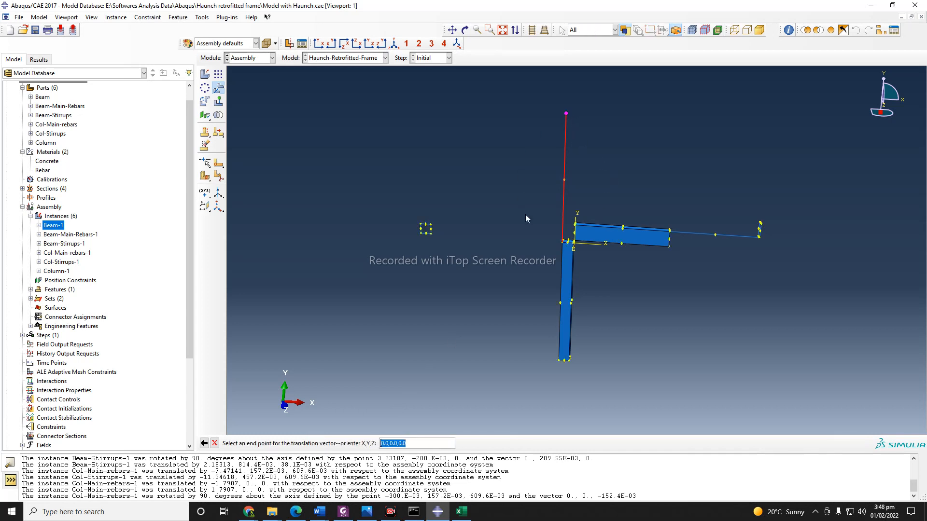
{"action": "left_click", "coordinate": [563, 243]}
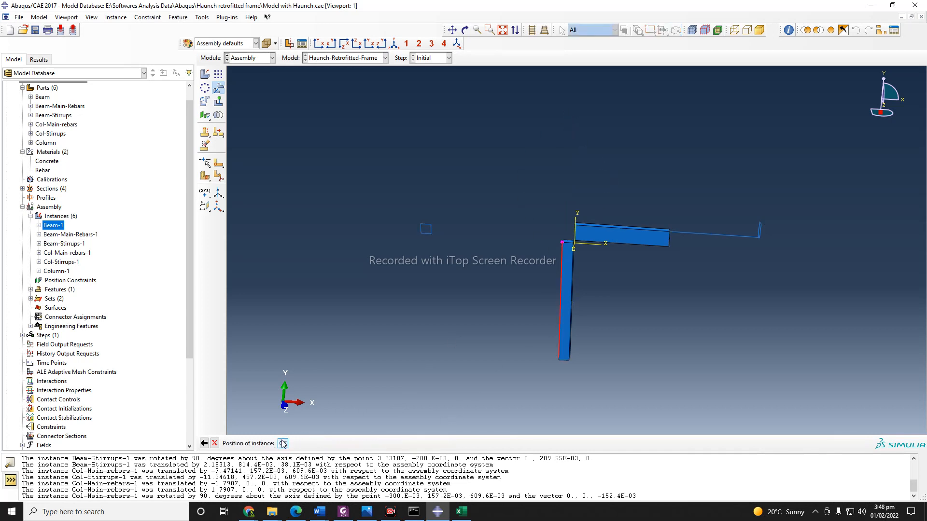
Translate Column-1 in +X by its own width, from its lower corner on the rebar side to the opposite lower corner.
{"action": "left_click", "coordinate": [219, 87]}
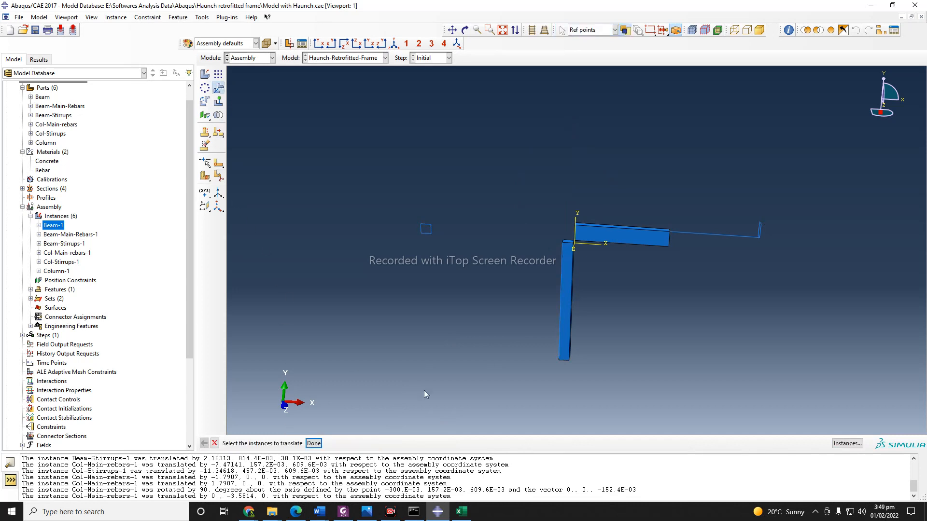
{"action": "left_click", "coordinate": [568, 326]}
{"action": "left_click", "coordinate": [314, 443]}
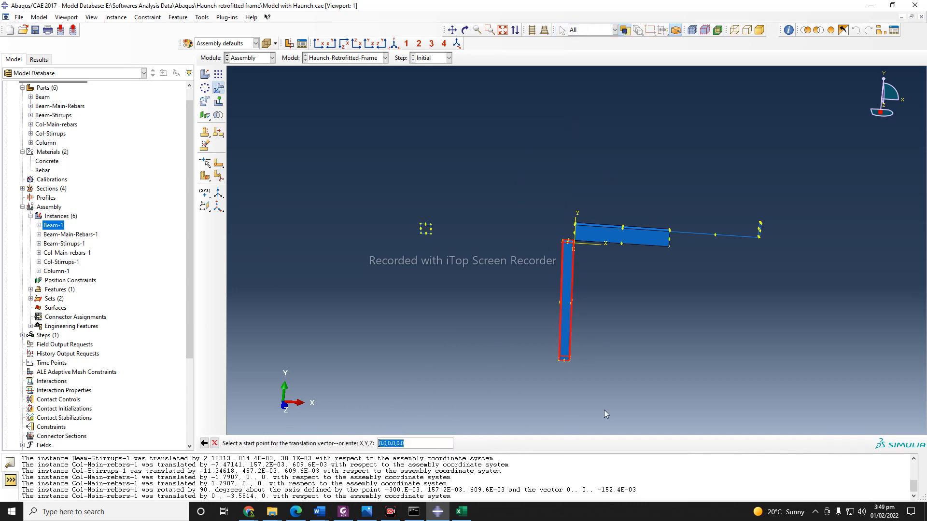
{"action": "scroll", "coordinate": [604, 413], "scroll_direction": "up", "scroll_amount": 2}
{"action": "left_click", "coordinate": [545, 344]}
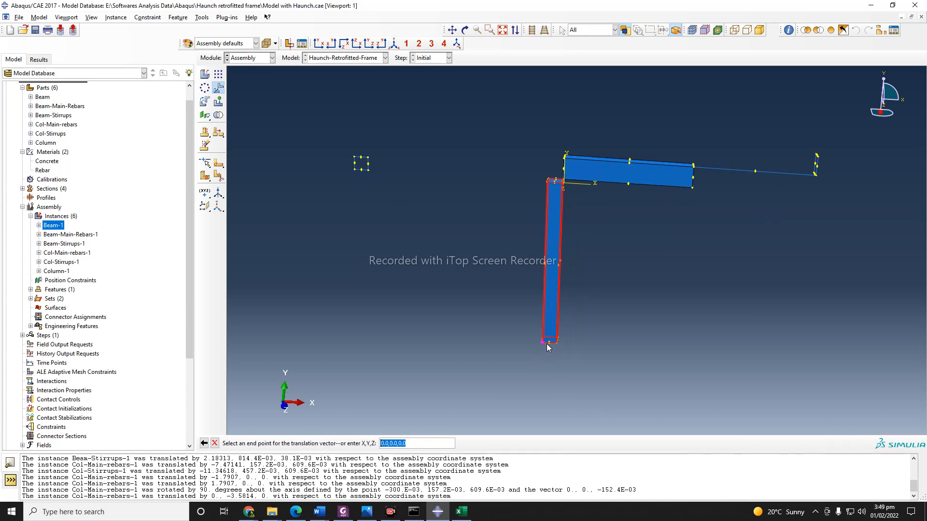
{"action": "left_click", "coordinate": [556, 343]}
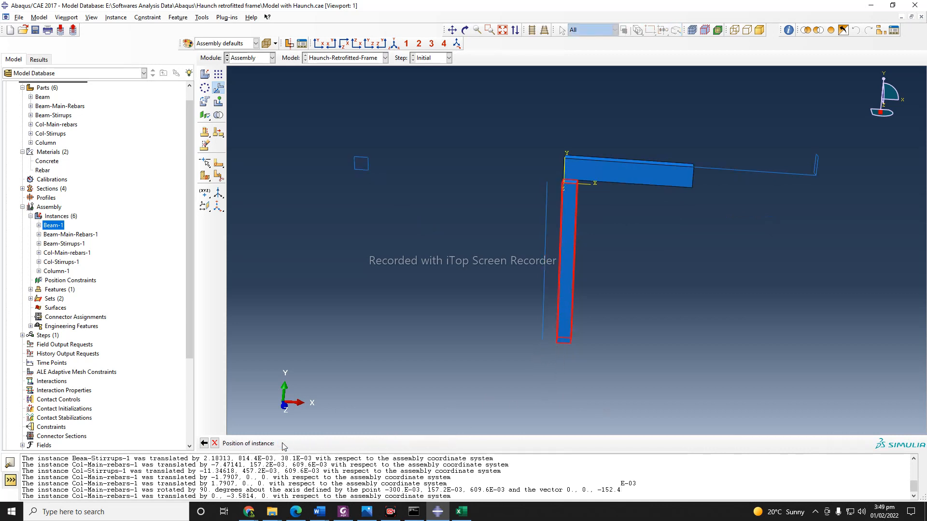
{"action": "scroll", "coordinate": [683, 293], "scroll_direction": "down", "scroll_amount": 1}
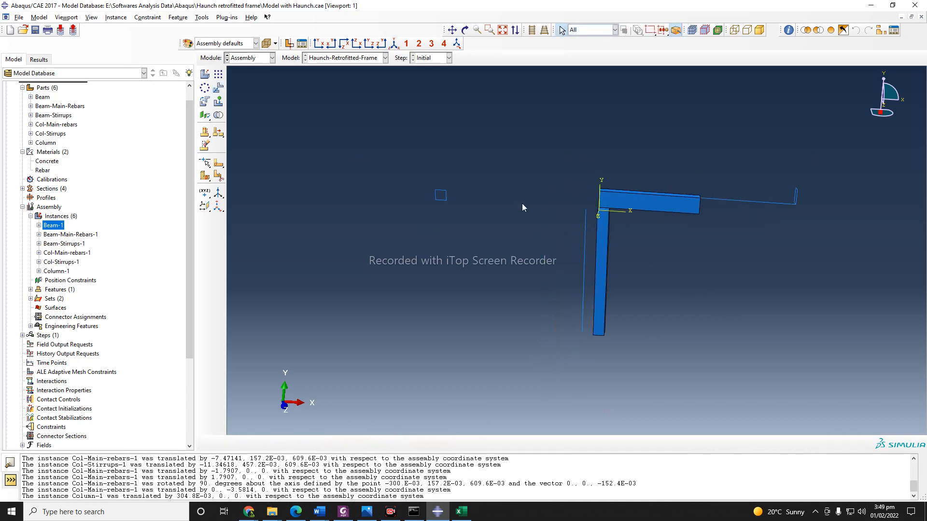
{"action": "left_click", "coordinate": [465, 30]}
{"action": "left_click_drag", "start_coordinate": [581, 257], "coordinate": [628, 276]}
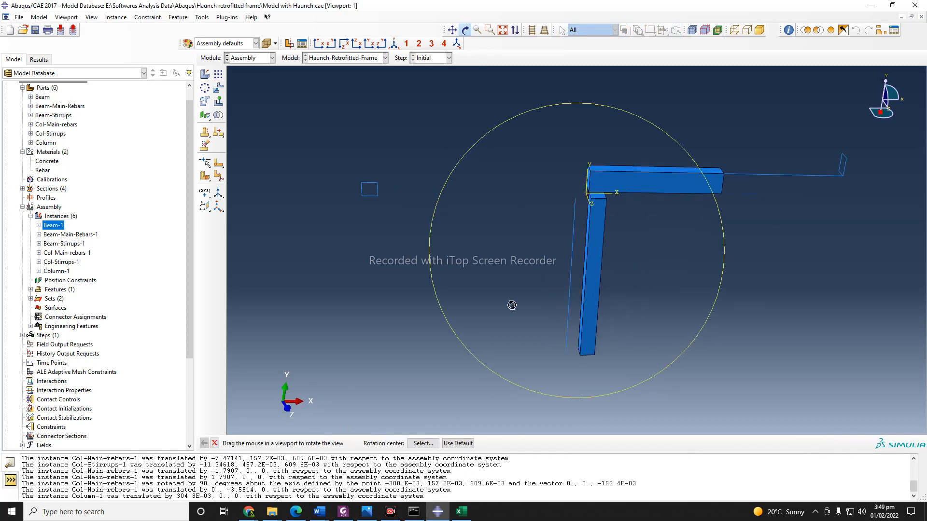
{"action": "left_click", "coordinate": [205, 102]}
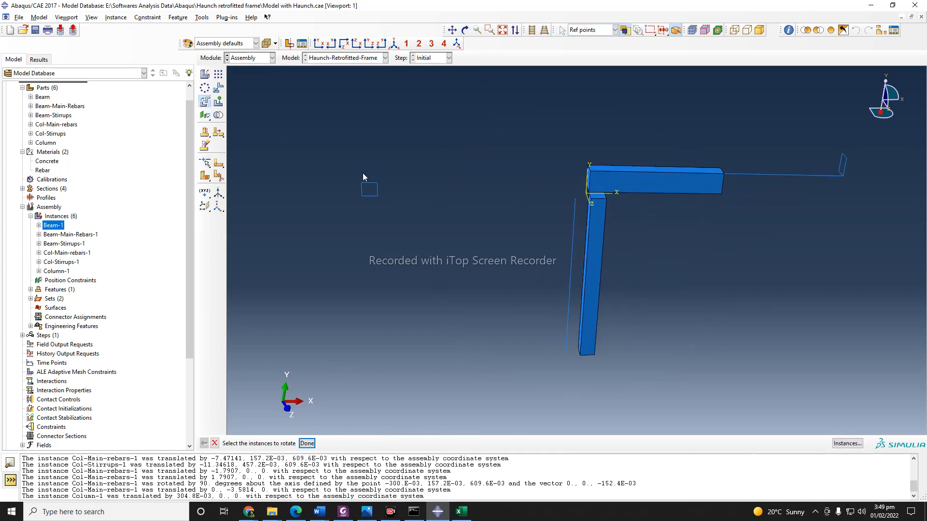
{"action": "left_click", "coordinate": [304, 445]}
{"action": "left_click", "coordinate": [377, 195]}
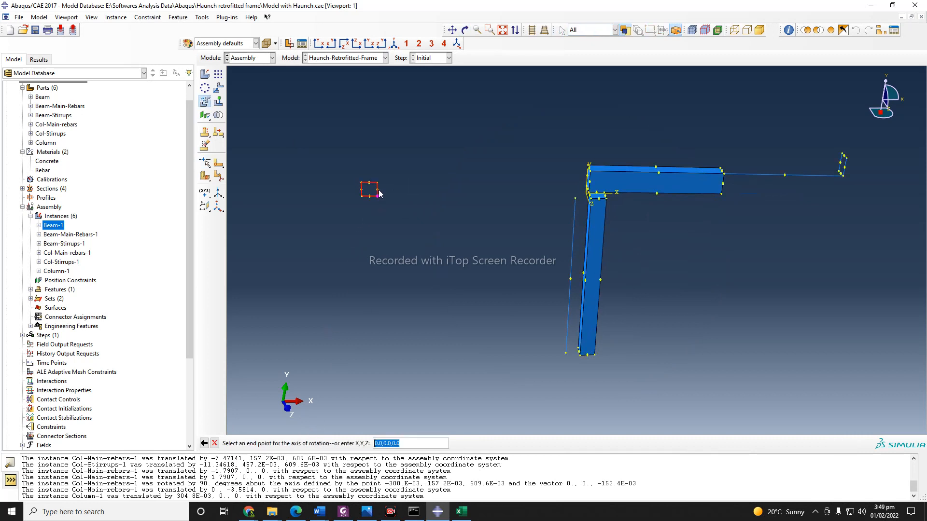
{"action": "left_click", "coordinate": [378, 191]}
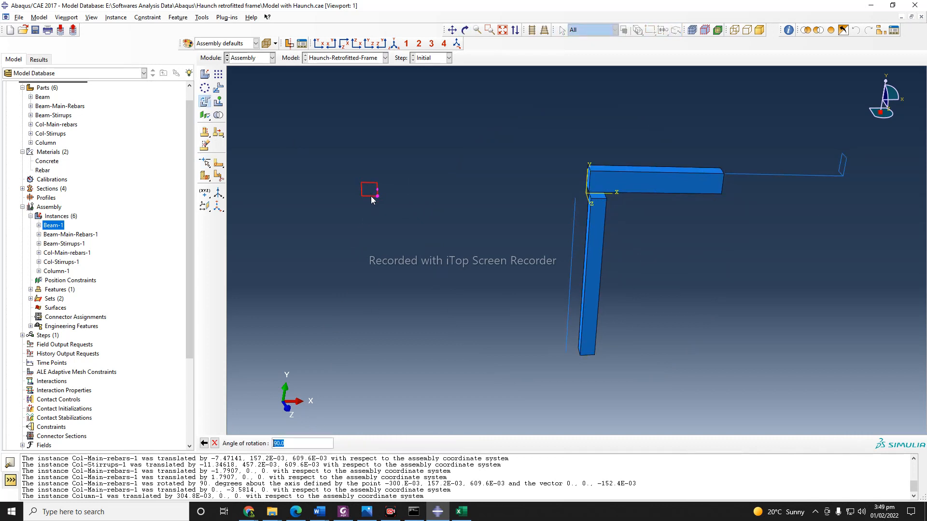
{"action": "key", "text": "Return"}
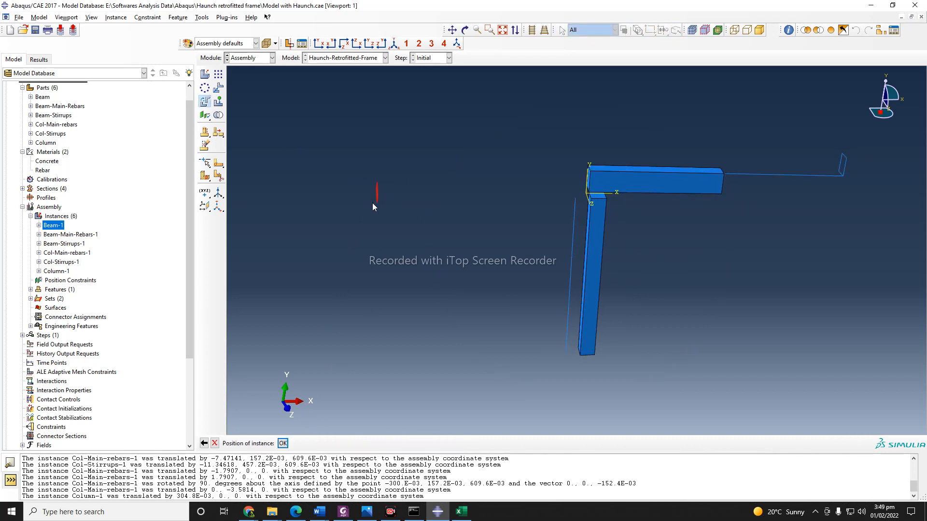
{"action": "left_click", "coordinate": [215, 443]}
Rotate Col-Stirrups-1 by 90 degrees about its lower edge along X so the stirrup lies horizontal.
{"action": "left_click", "coordinate": [207, 103]}
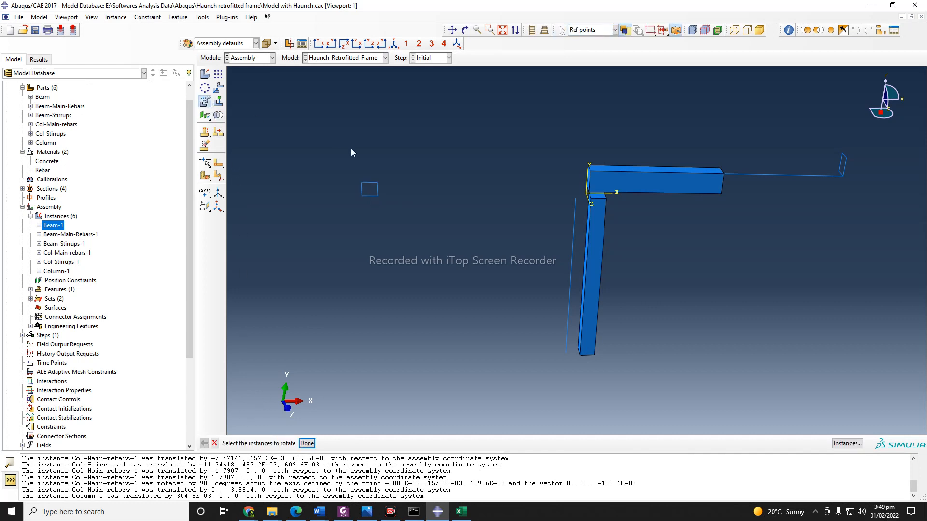
{"action": "left_click", "coordinate": [307, 443]}
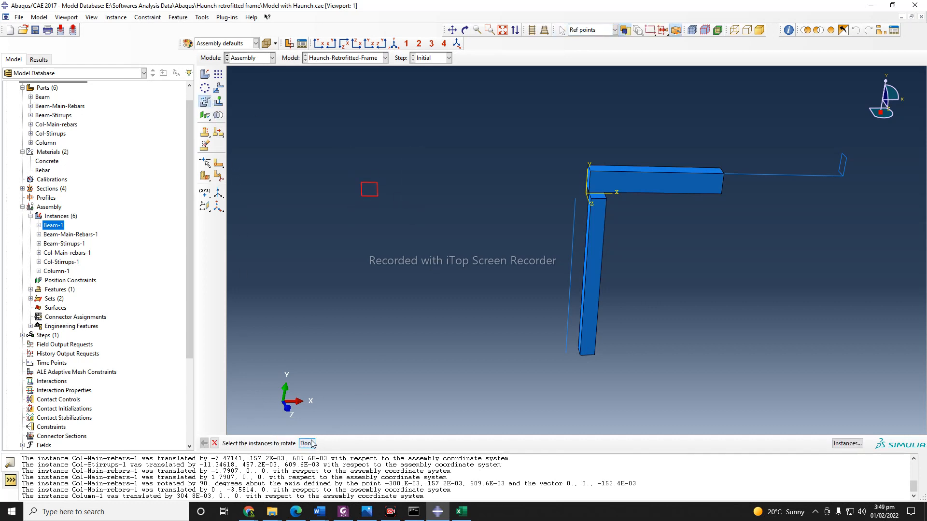
{"action": "left_click", "coordinate": [377, 196]}
{"action": "left_click", "coordinate": [377, 196]}
{"action": "key", "text": "Return"}
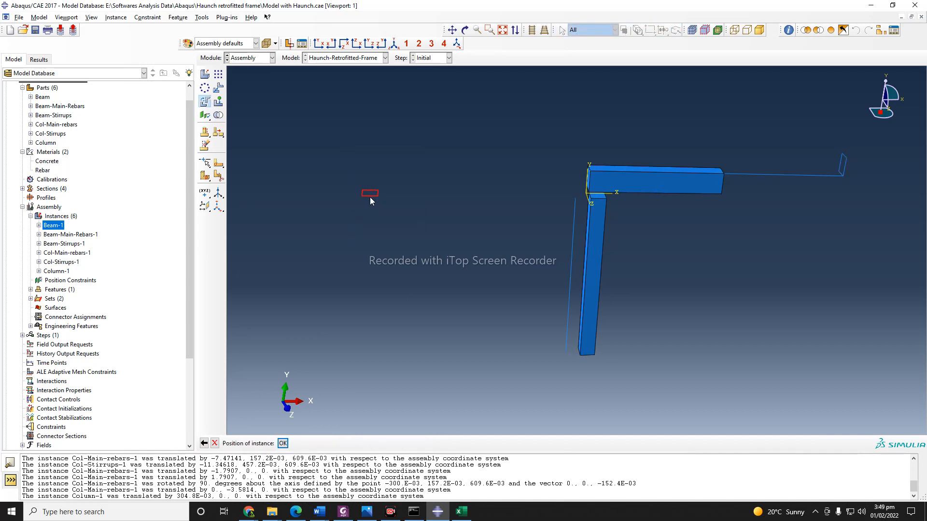
{"action": "left_click", "coordinate": [283, 443]}
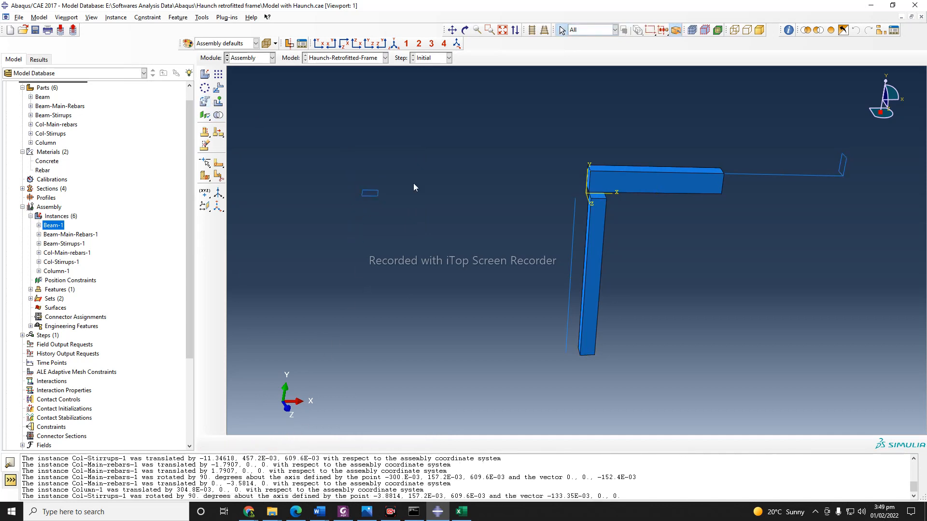
{"action": "left_click", "coordinate": [465, 30]}
{"action": "left_click_drag", "start_coordinate": [765, 290], "coordinate": [490, 321]}
{"action": "left_click", "coordinate": [215, 443]}
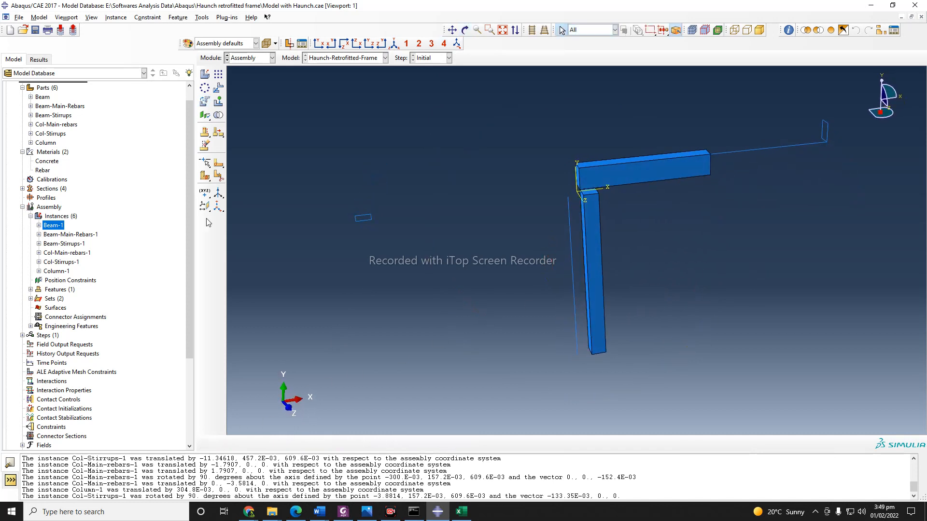
Translate Col-Stirrups-1 in +X from its corner nearest the column to the upper end of Col-Main-rebars-1.
{"action": "left_click", "coordinate": [219, 87]}
{"action": "left_click", "coordinate": [363, 217]}
{"action": "left_click", "coordinate": [319, 443]}
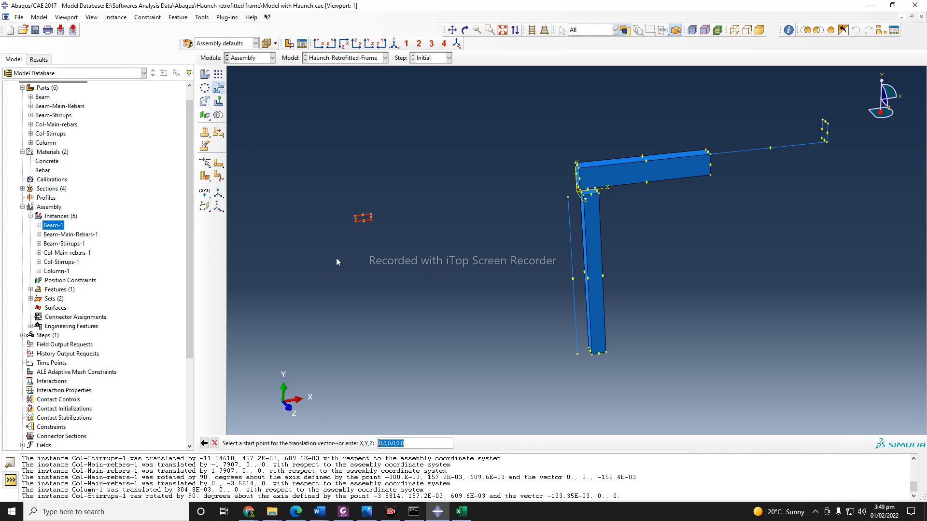
{"action": "left_click", "coordinate": [371, 219]}
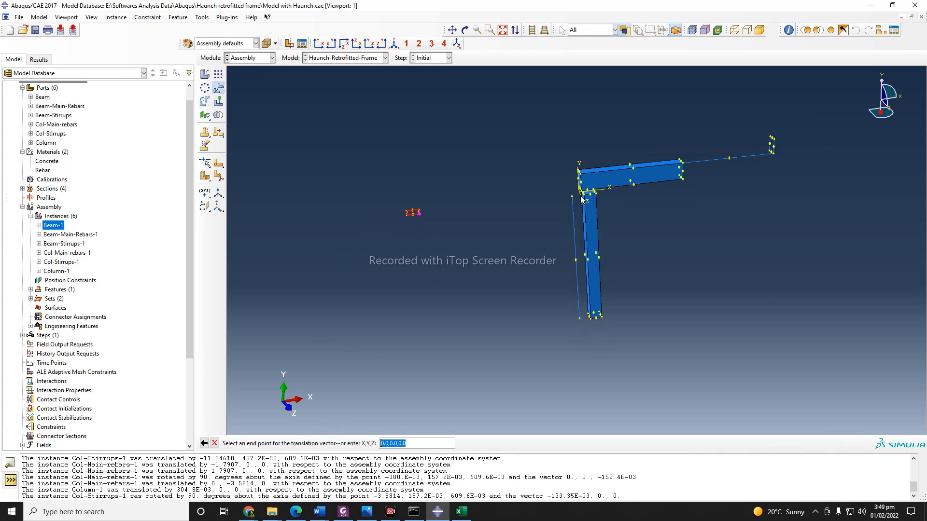
{"action": "scroll", "coordinate": [574, 200], "scroll_direction": "down", "scroll_amount": 2}
{"action": "left_click", "coordinate": [574, 197]}
{"action": "scroll", "coordinate": [754, 242], "scroll_direction": "up", "scroll_amount": 2}
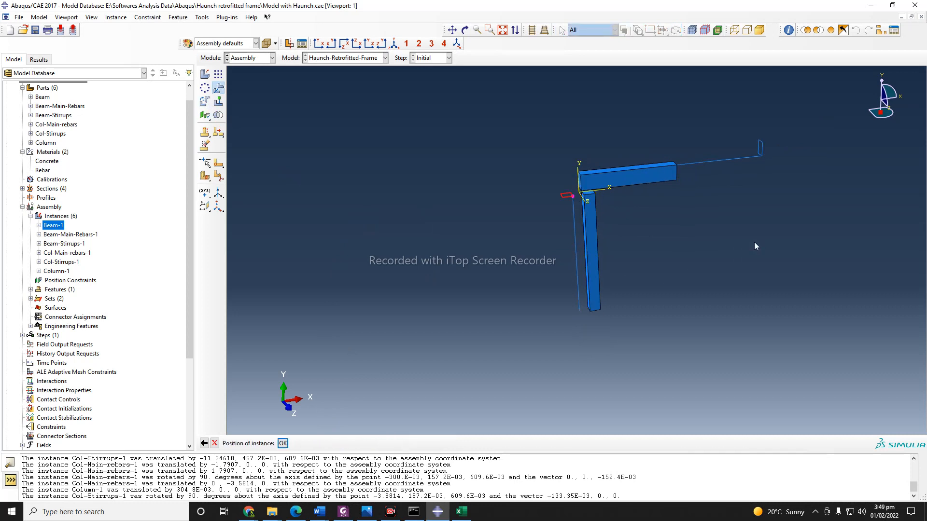
{"action": "scroll", "coordinate": [547, 215], "scroll_direction": "down", "scroll_amount": 2}
{"action": "scroll", "coordinate": [595, 178], "scroll_direction": "up", "scroll_amount": 2}
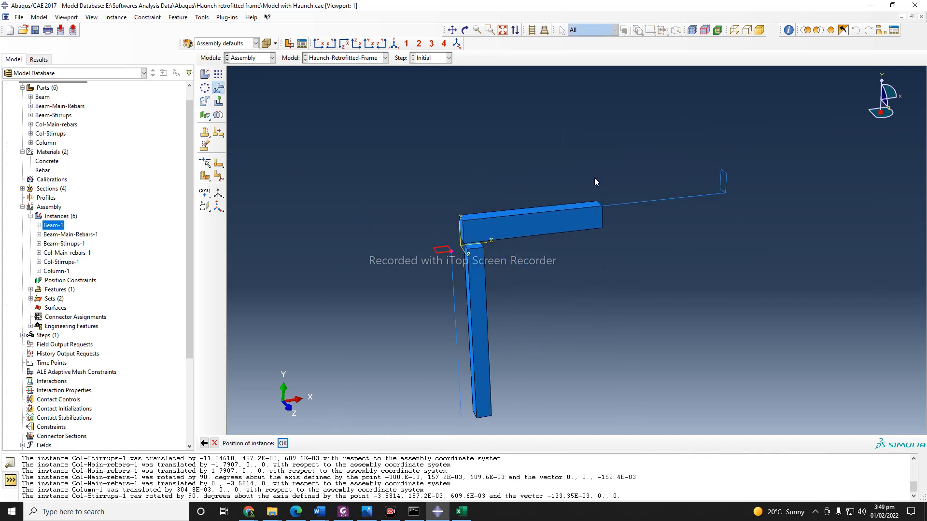
{"action": "middle_click", "coordinate": [296, 427]}
Examine the assembled instances and compare them with the section details in the Foxit PhantomPDF paper and the hand sketch in Photos.
{"action": "left_click", "coordinate": [465, 30]}
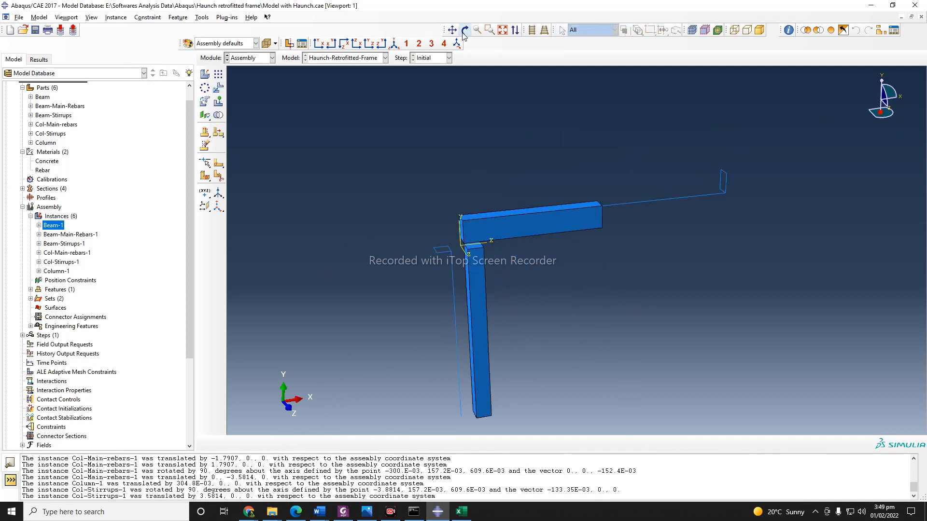
{"action": "mouse_move", "coordinate": [540, 285]}
{"action": "left_mouse_down"}
{"action": "mouse_move", "coordinate": [484, 280]}
{"action": "mouse_move", "coordinate": [536, 273]}
{"action": "left_mouse_up"}
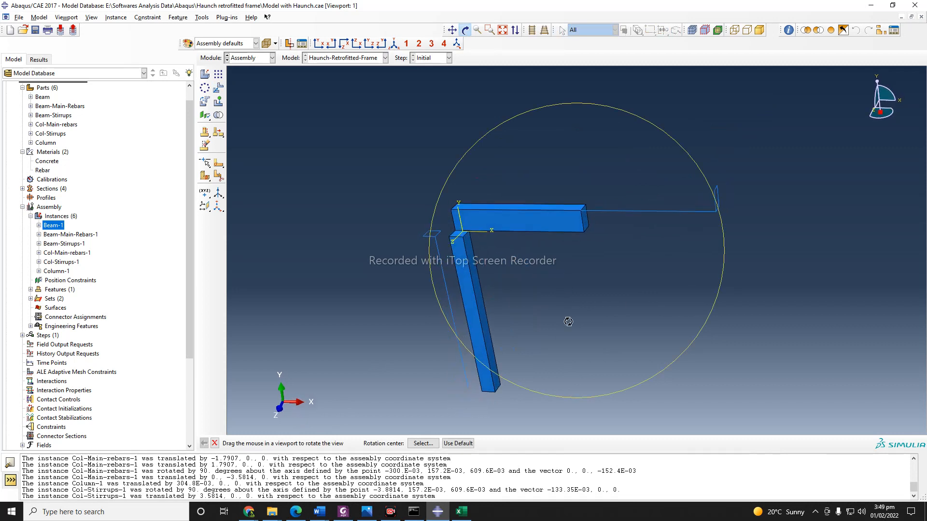
{"action": "mouse_move", "coordinate": [566, 326]}
{"action": "left_mouse_down"}
{"action": "mouse_move", "coordinate": [534, 317]}
{"action": "mouse_move", "coordinate": [564, 310]}
{"action": "left_mouse_up"}
{"action": "left_click_drag", "start_coordinate": [632, 268], "coordinate": [603, 319]}
{"action": "left_click", "coordinate": [214, 443]}
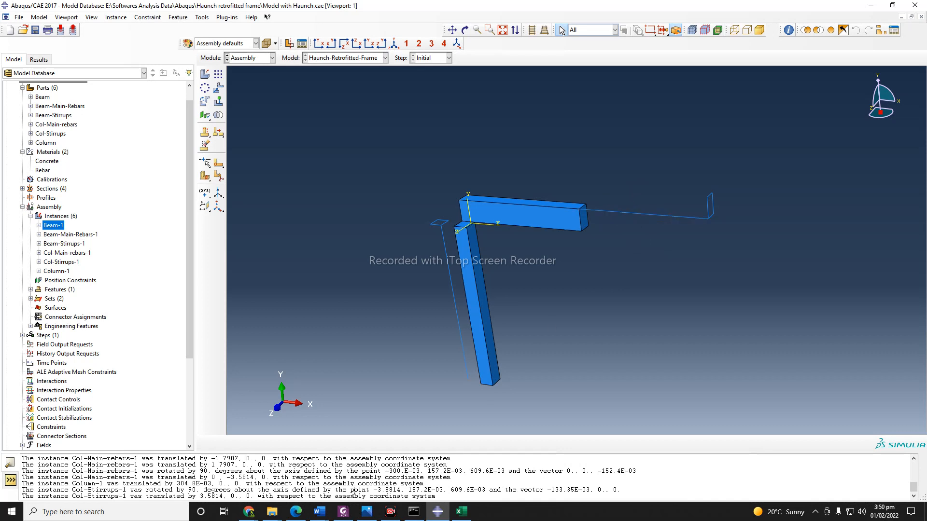
{"action": "left_click", "coordinate": [343, 511]}
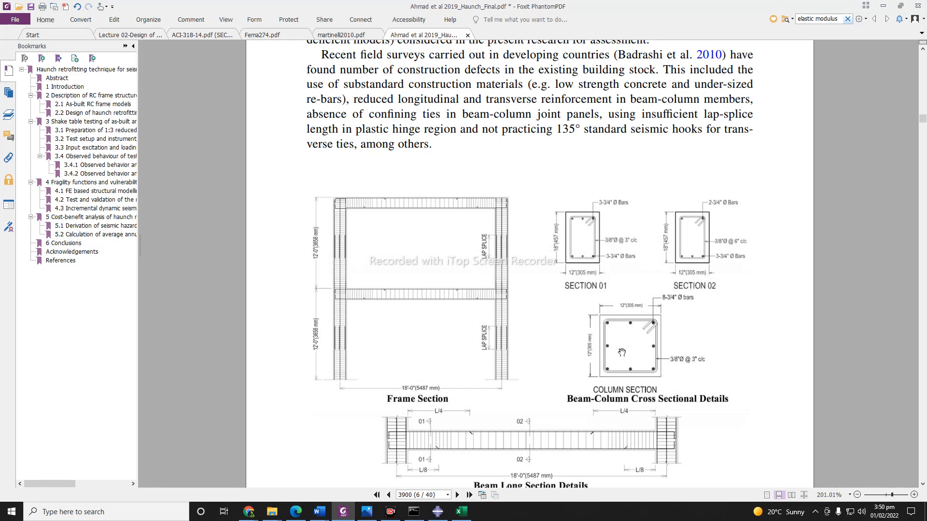
{"action": "left_click", "coordinate": [365, 512]}
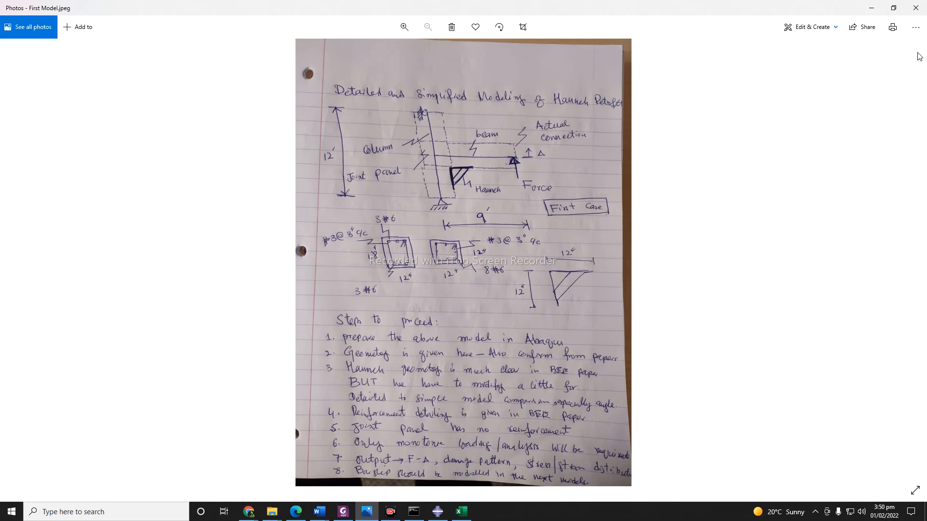
{"action": "left_click", "coordinate": [871, 12]}
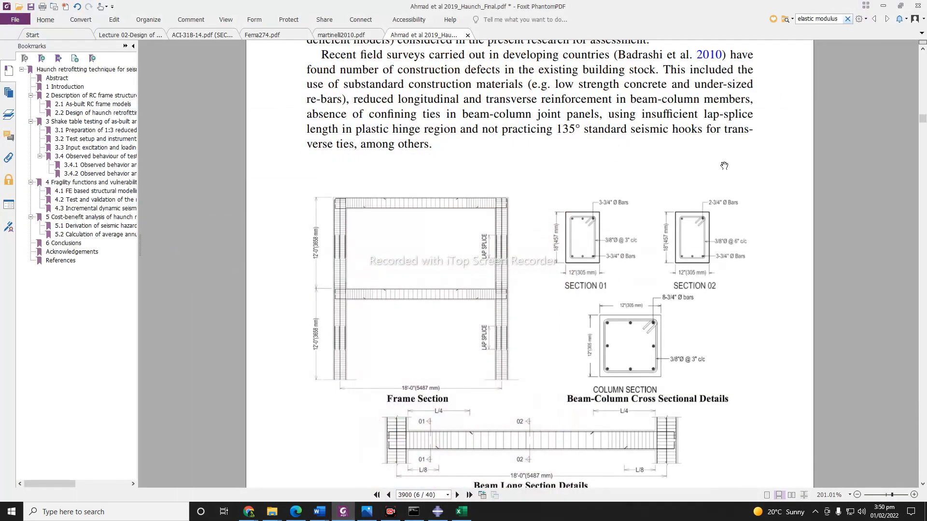
{"action": "left_click", "coordinate": [882, 7]}
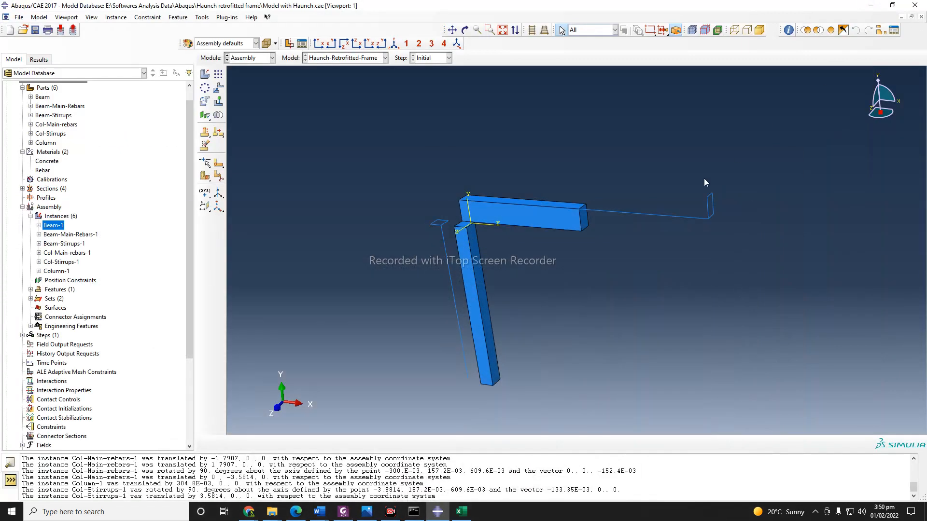
Measure the width and depth of the beam's free end face with distance queries between its corner points.
{"action": "left_click", "coordinate": [464, 30]}
{"action": "left_click_drag", "start_coordinate": [613, 256], "coordinate": [606, 281]}
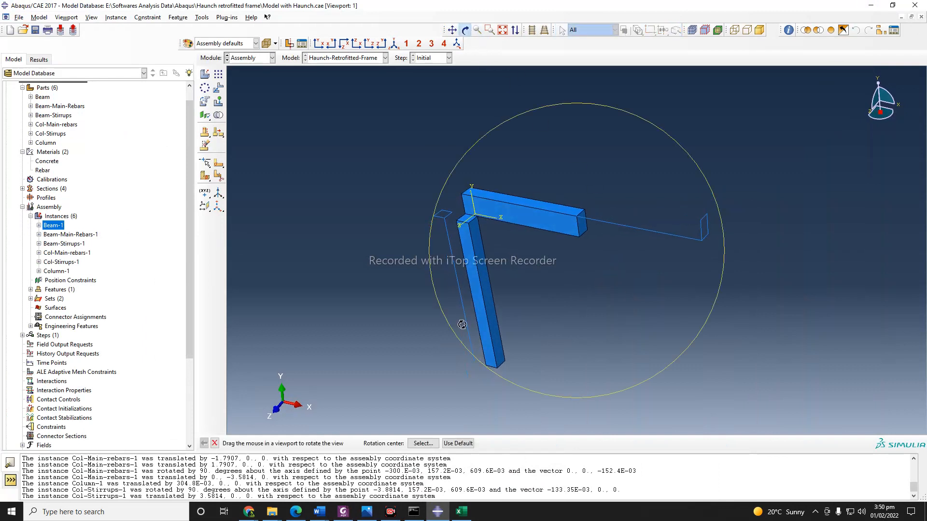
{"action": "left_click", "coordinate": [215, 443]}
{"action": "scroll", "coordinate": [617, 237], "scroll_direction": "up", "scroll_amount": 3}
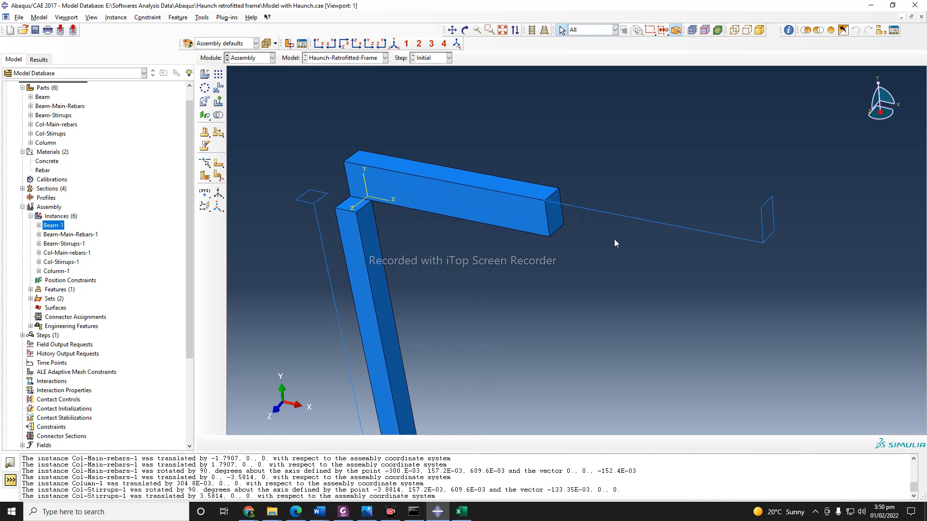
{"action": "scroll", "coordinate": [612, 240], "scroll_direction": "up", "scroll_amount": 1}
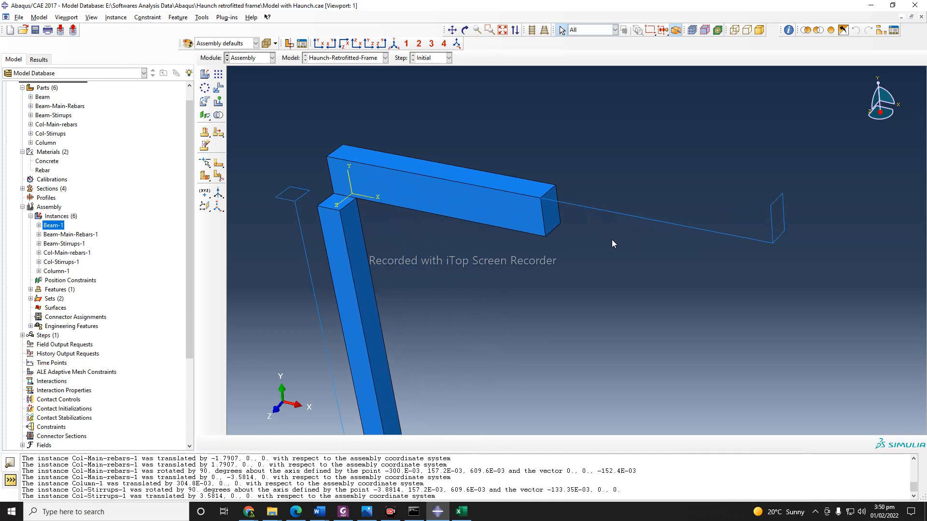
{"action": "left_click_drag", "start_coordinate": [658, 199], "coordinate": [686, 254]}
{"action": "left_click_drag", "start_coordinate": [673, 209], "coordinate": [690, 249]}
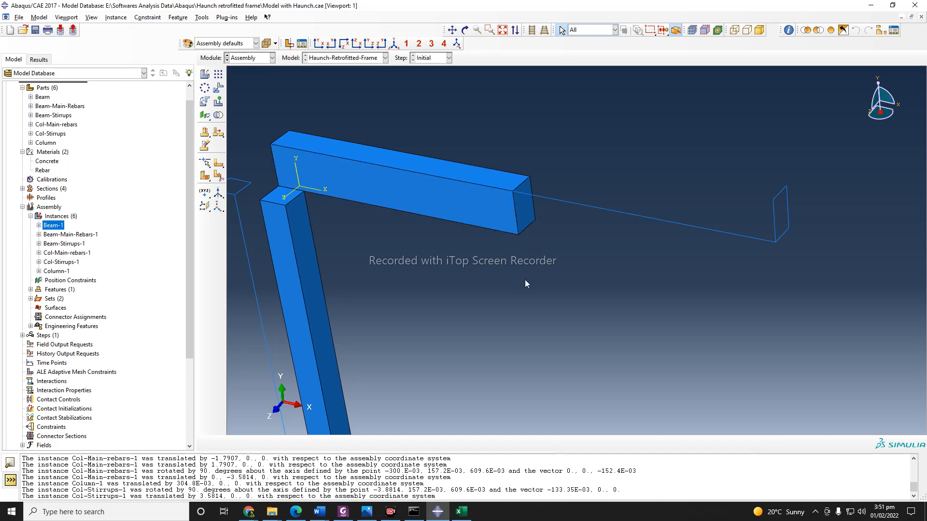
{"action": "left_click", "coordinate": [202, 17]}
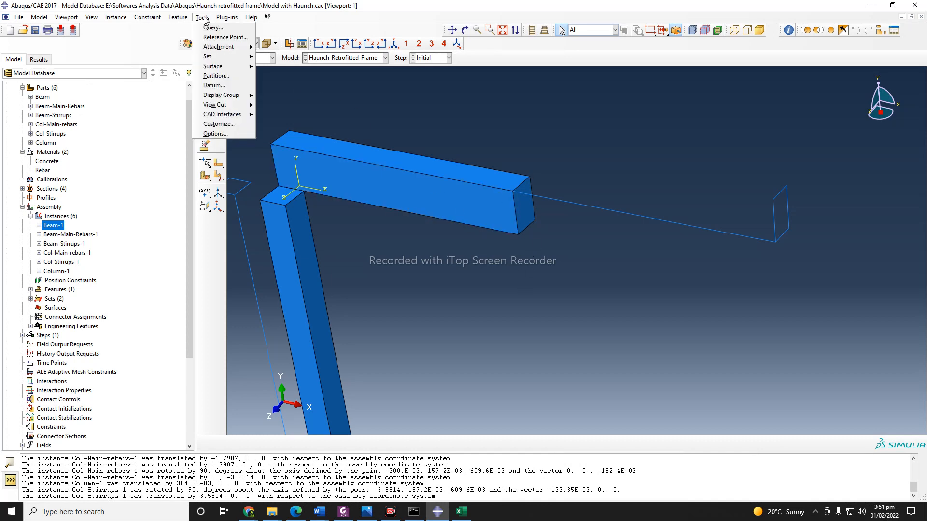
{"action": "left_click", "coordinate": [213, 27]}
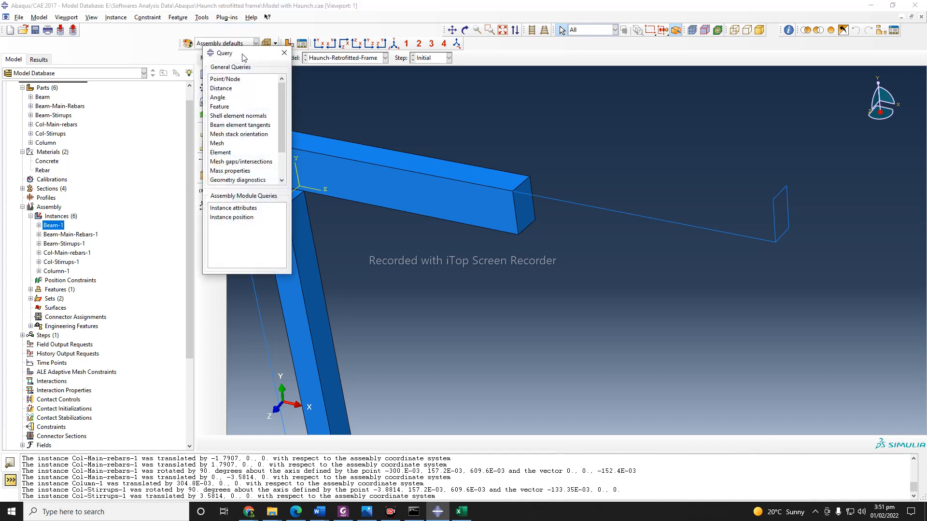
{"action": "left_click_drag", "start_coordinate": [245, 49], "coordinate": [220, 50]}
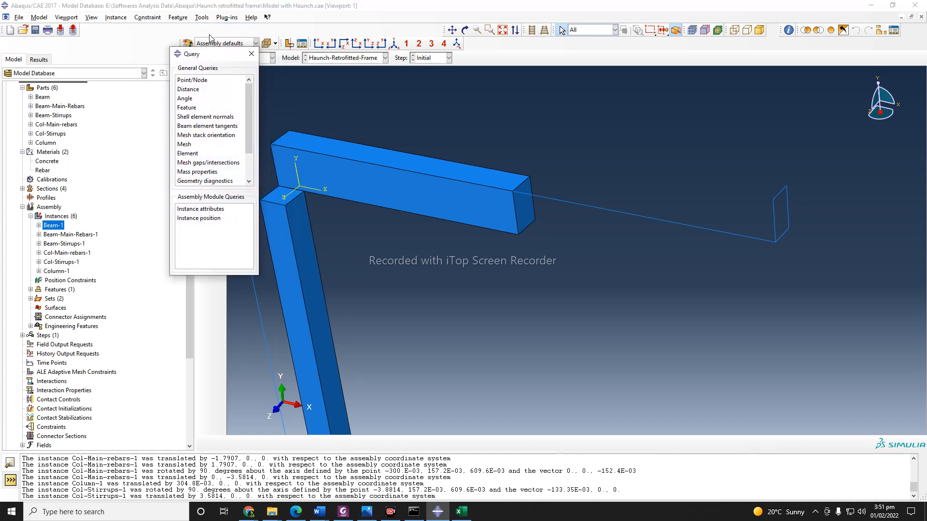
{"action": "left_click", "coordinate": [198, 91]}
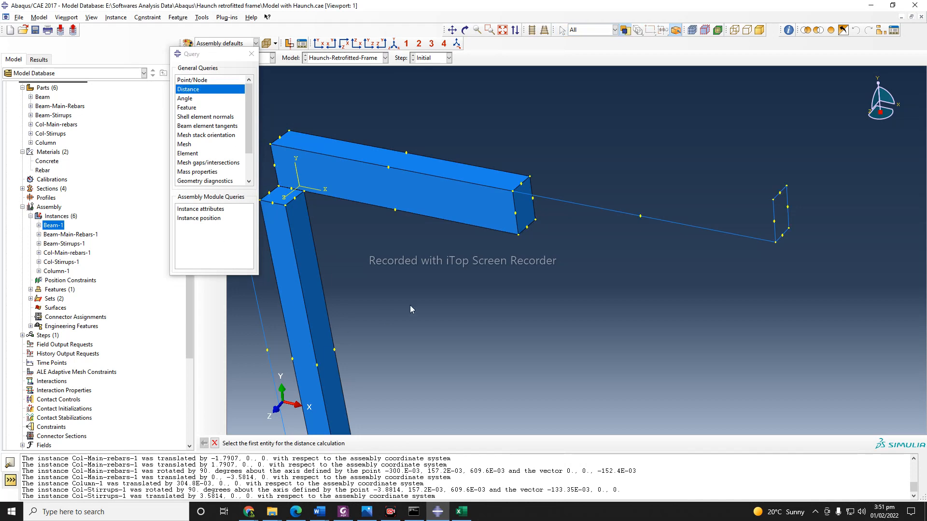
{"action": "left_click", "coordinate": [513, 193]}
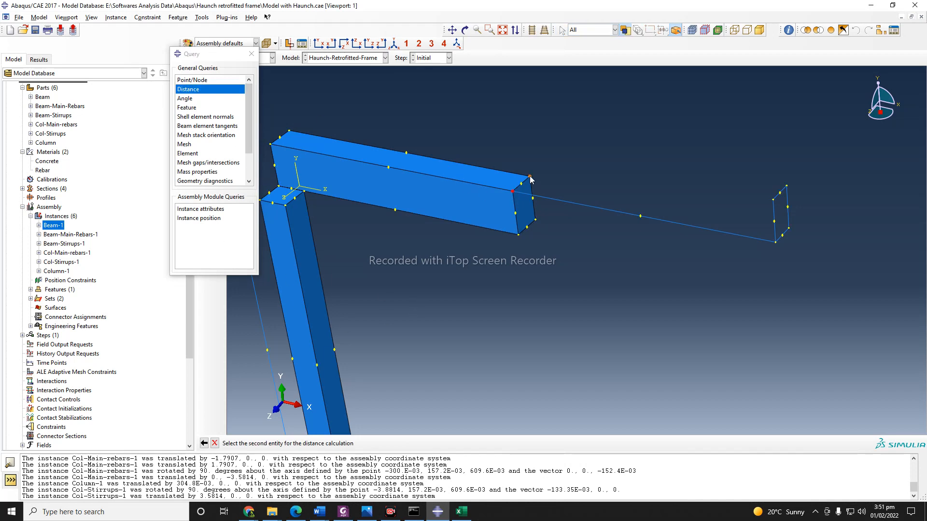
{"action": "left_click", "coordinate": [530, 177]}
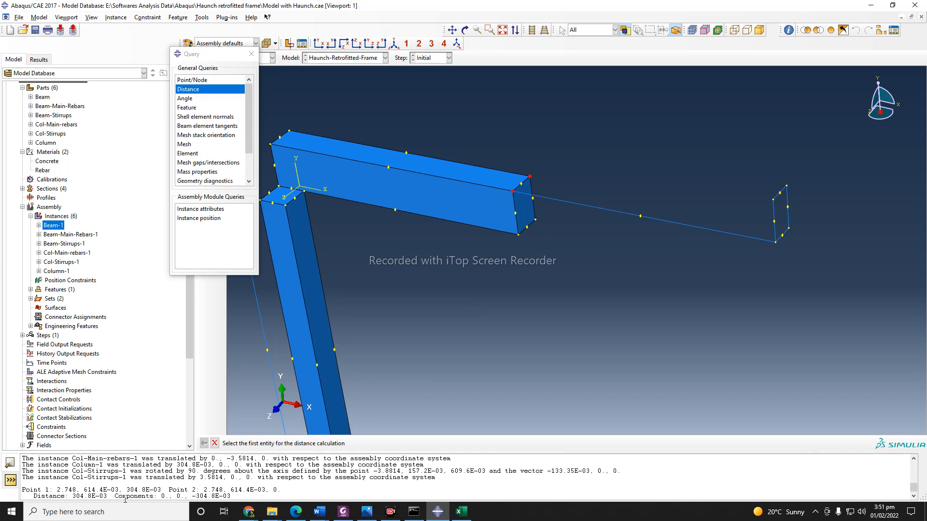
{"action": "left_click", "coordinate": [512, 193]}
{"action": "left_click", "coordinate": [519, 236]}
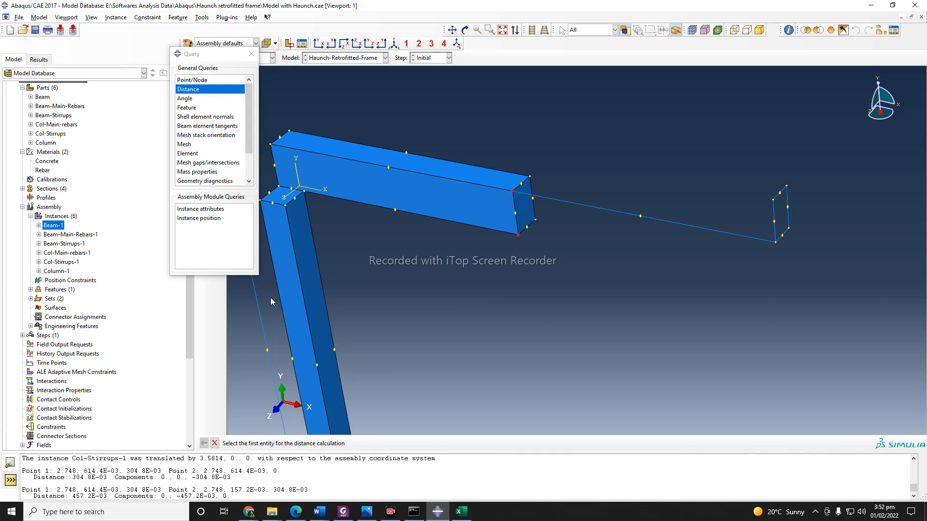
{"action": "left_click", "coordinate": [251, 54]}
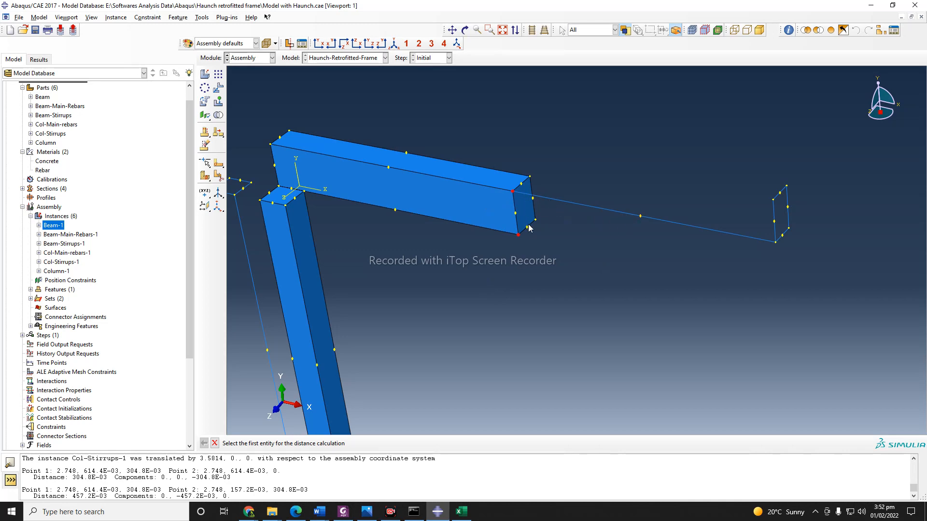
Review the beam and column cross-section details in the Foxit PhantomPDF paper and return to the Abaqus assembly to inspect the beam stirrup.
{"action": "left_click", "coordinate": [343, 511]}
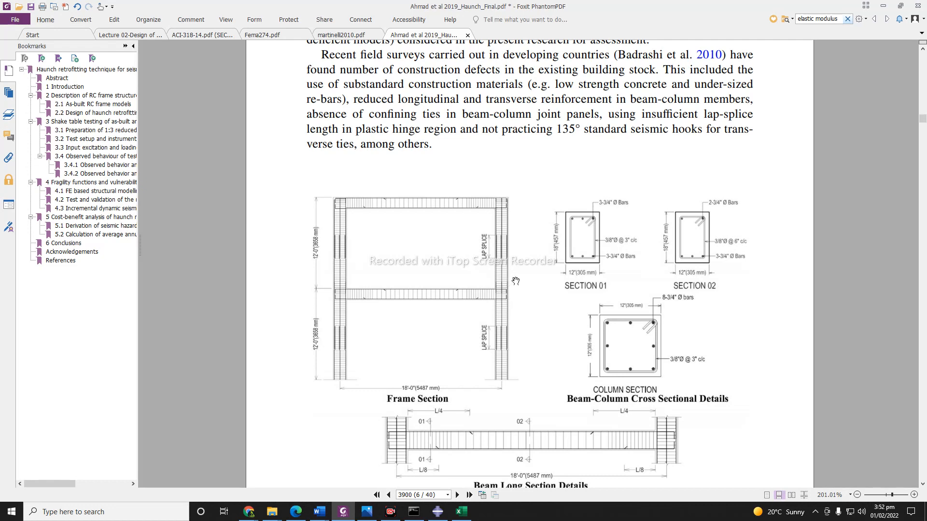
{"action": "left_click", "coordinate": [883, 6]}
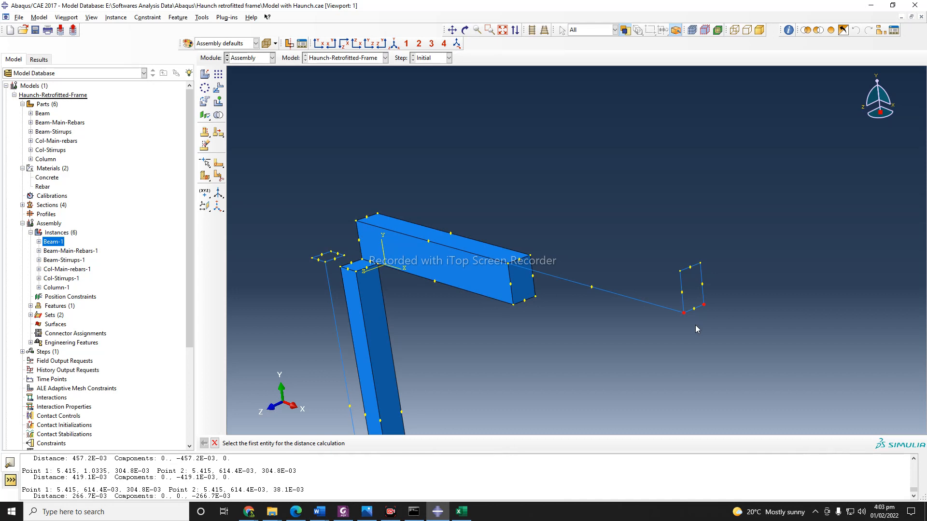
{"action": "scroll", "coordinate": [771, 282], "scroll_direction": "down", "scroll_amount": 1}
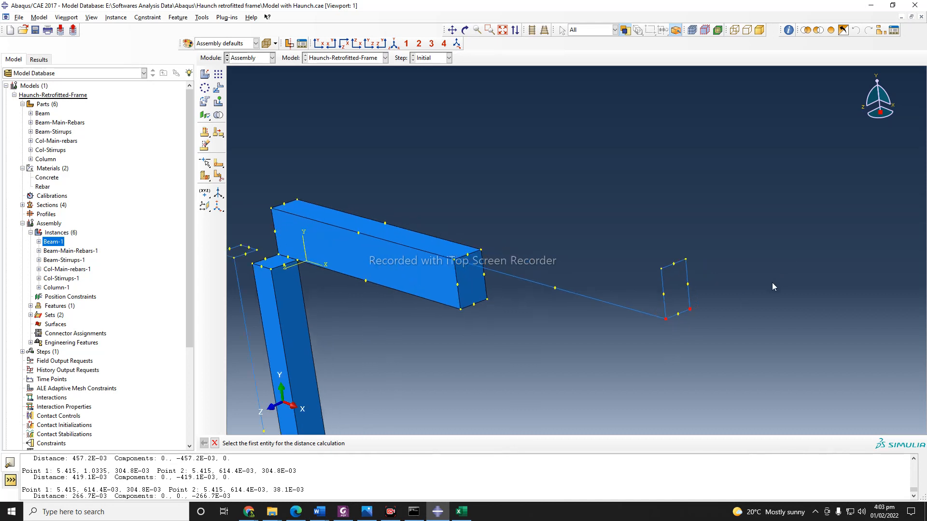
{"action": "scroll", "coordinate": [846, 273], "scroll_direction": "up", "scroll_amount": 1}
{"action": "scroll", "coordinate": [761, 332], "scroll_direction": "down", "scroll_amount": 1}
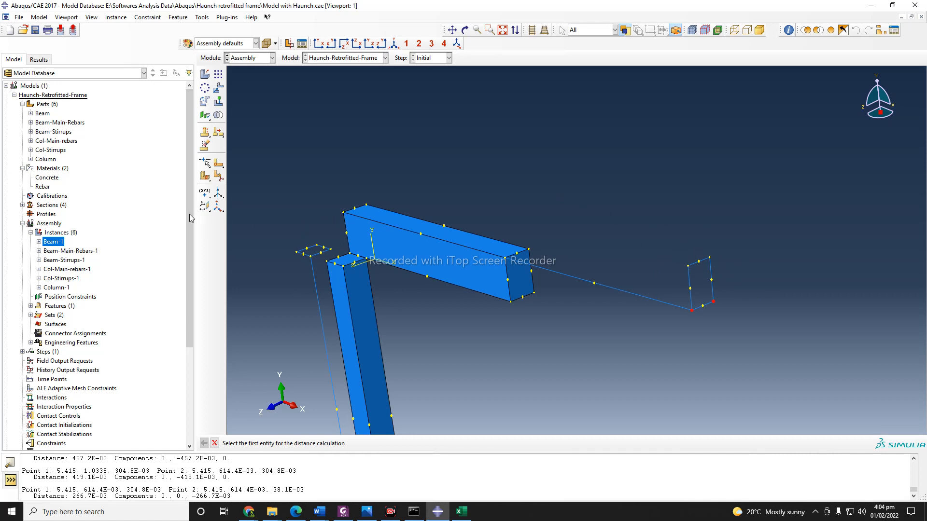
{"action": "scroll", "coordinate": [722, 201], "scroll_direction": "down", "scroll_amount": 1}
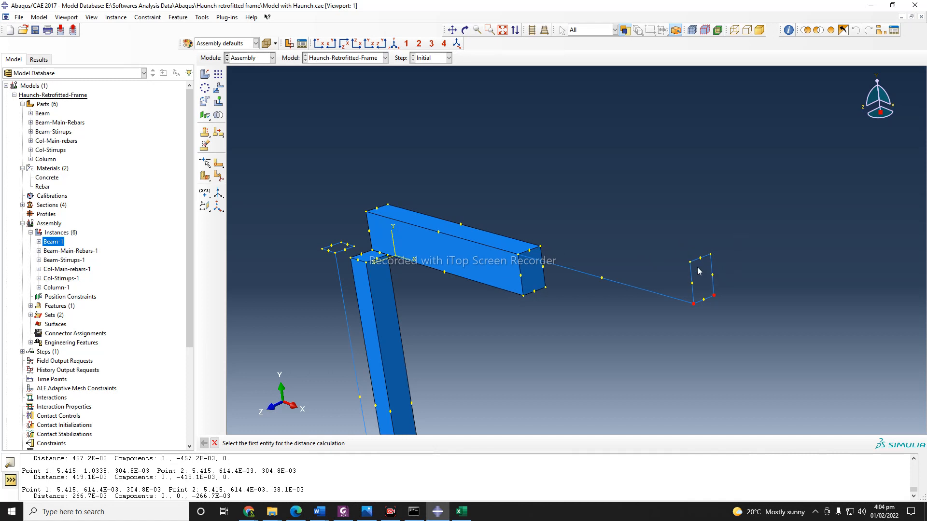
Open the section sketch of the Beam-Stirrups part's Wire-1 feature and delete the rectangle's width and height dimensions.
{"action": "left_click", "coordinate": [30, 131]}
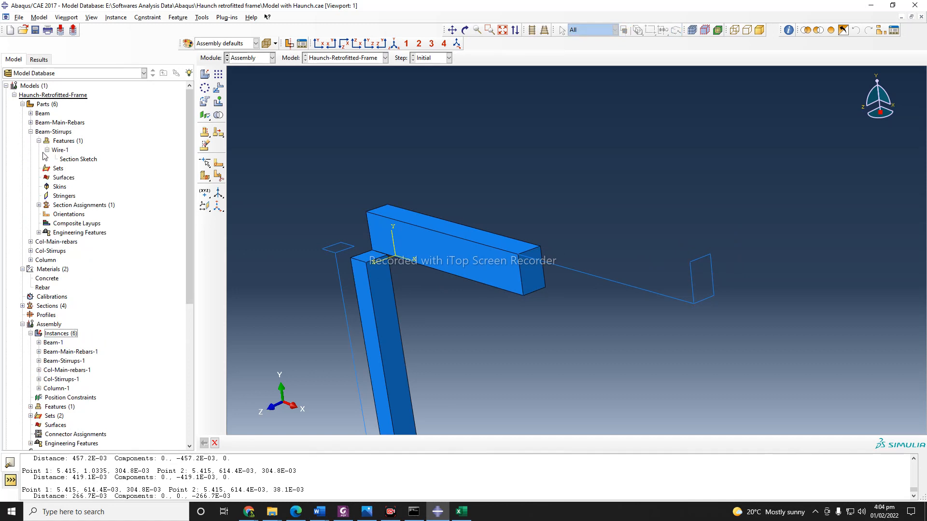
{"action": "double_click", "coordinate": [71, 160]}
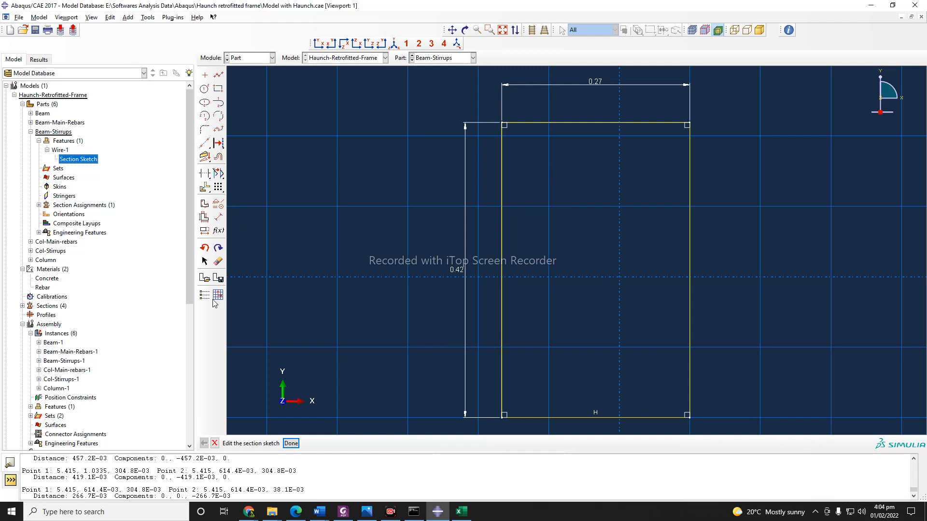
{"action": "left_click", "coordinate": [218, 262]}
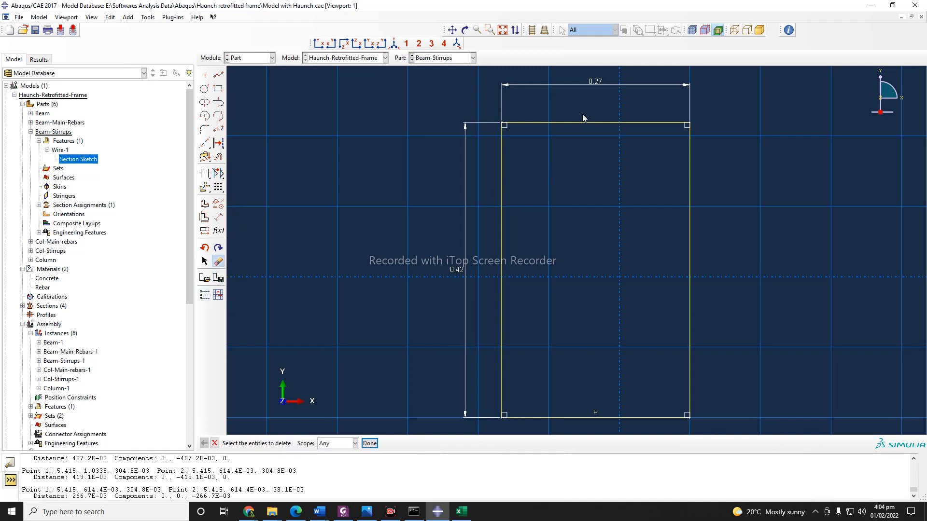
{"action": "left_click", "coordinate": [574, 87]}
{"action": "left_click", "coordinate": [369, 443]}
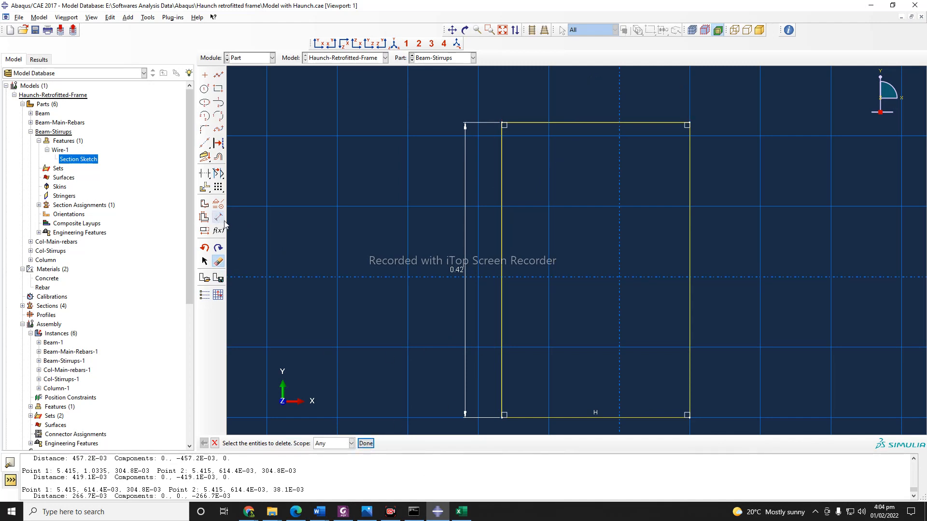
{"action": "left_click", "coordinate": [464, 276]}
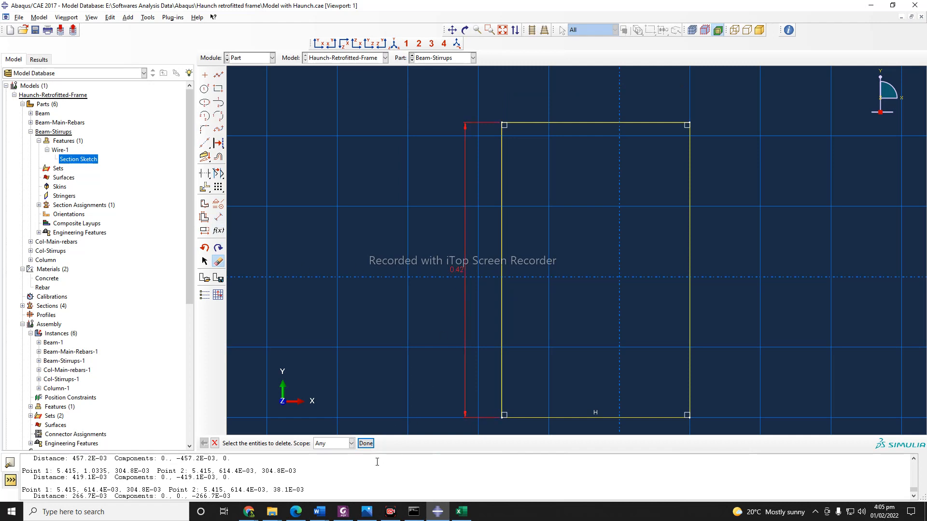
{"action": "left_click", "coordinate": [366, 444]}
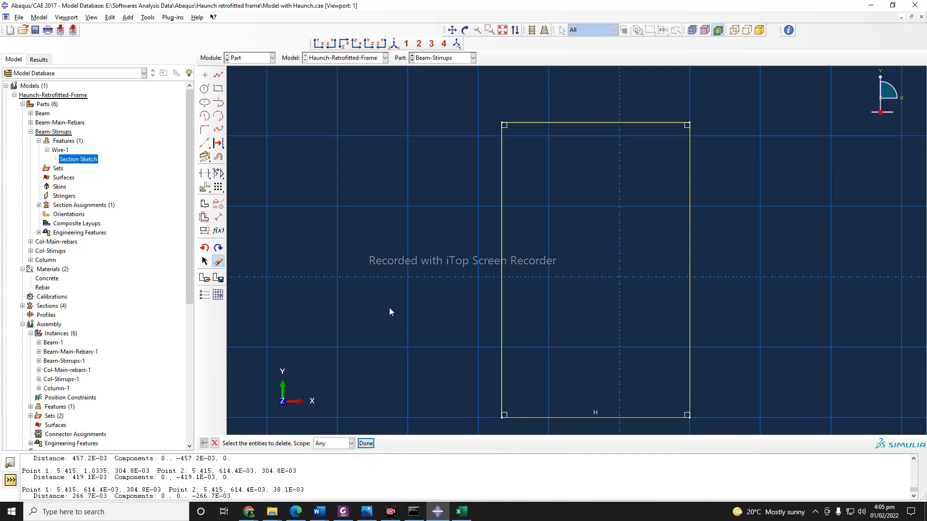
Dimension the height of the beam stirrup rectangle along its left vertical edge and set it to 0.38.
{"action": "left_click", "coordinate": [220, 220]}
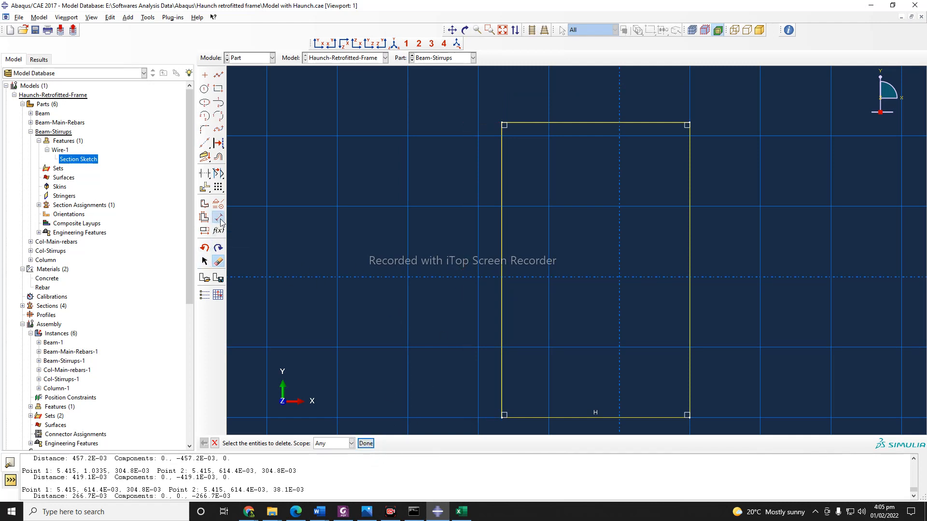
{"action": "left_click", "coordinate": [501, 302]}
{"action": "left_click", "coordinate": [483, 302]}
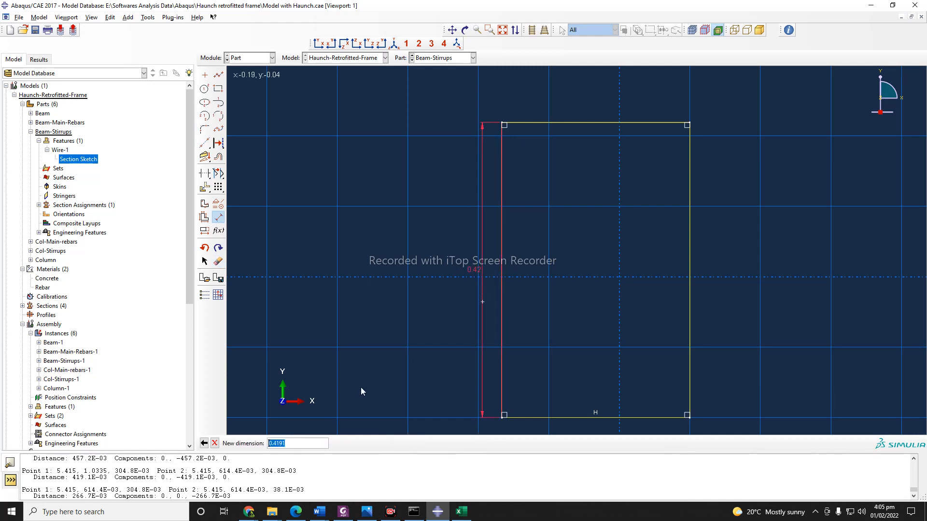
{"action": "type", "text": "0.38"}
{"action": "key", "text": "Return"}
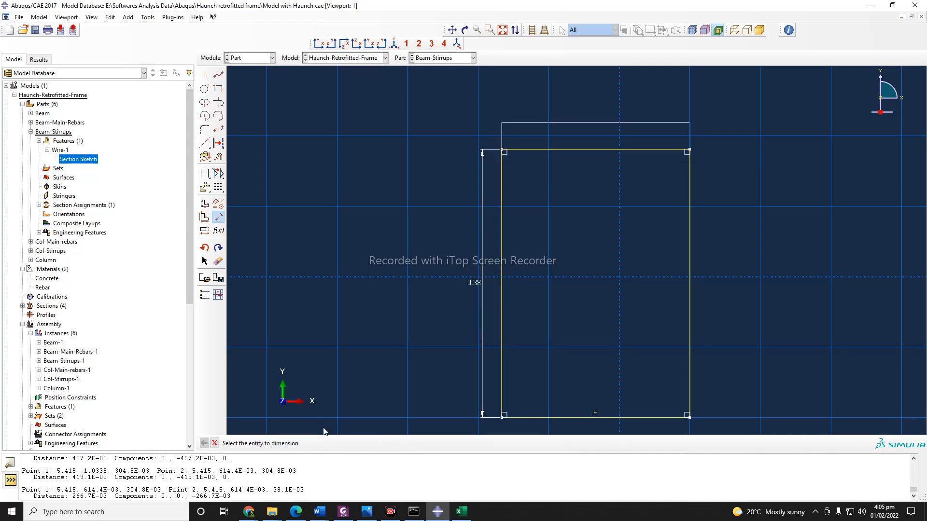
Dimension the width of the beam stirrup rectangle along its upper edge and set it to 0.2286.
{"action": "left_click", "coordinate": [583, 148]}
{"action": "left_click", "coordinate": [586, 136]}
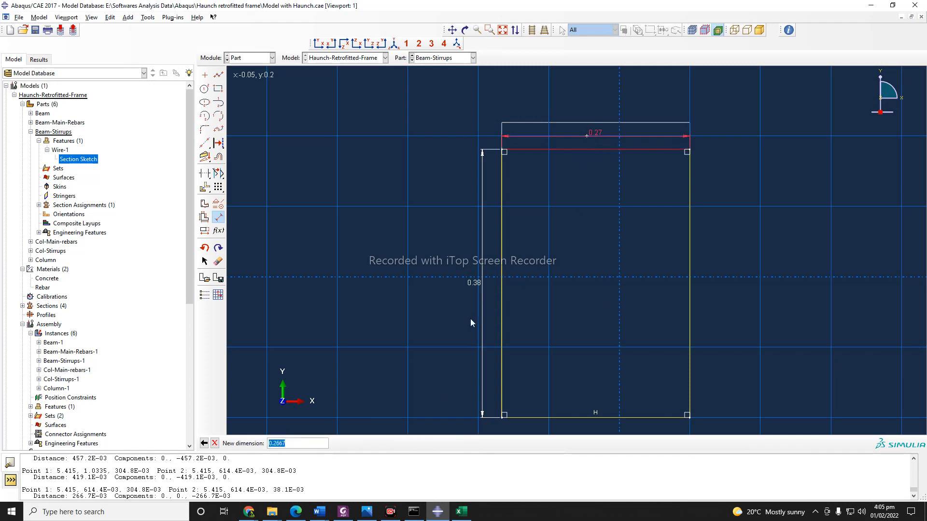
{"action": "mouse_move", "coordinate": [247, 515]}
{"action": "type", "text": "0.2286"}
{"action": "key", "text": "Return"}
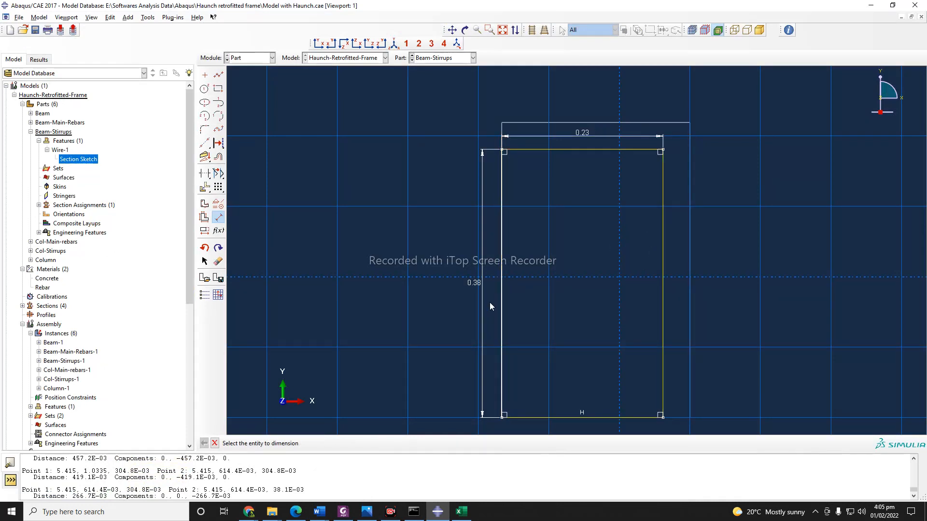
Finish editing the Wire-1 section sketch and regenerate the features of the Beam-Stirrups part.
{"action": "left_click", "coordinate": [215, 443]}
{"action": "left_click", "coordinate": [293, 443]}
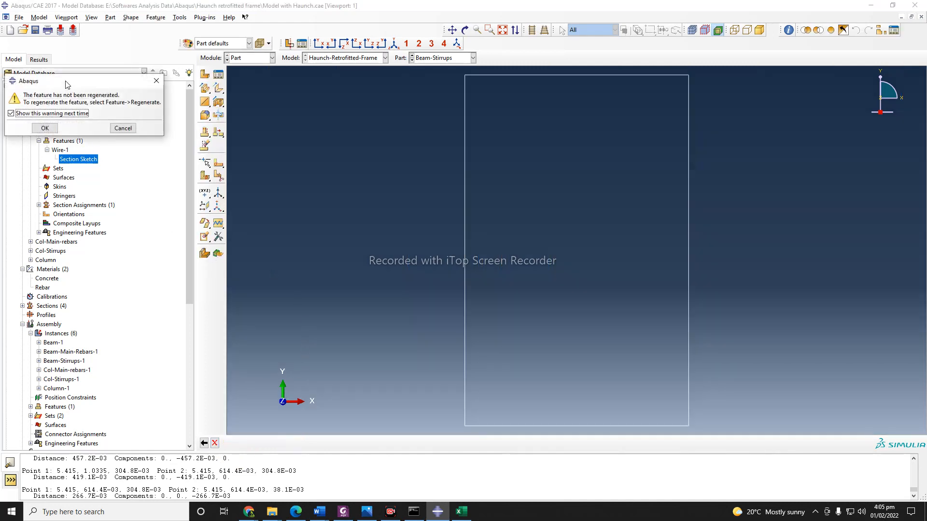
{"action": "left_click_drag", "start_coordinate": [66, 81], "coordinate": [87, 86]}
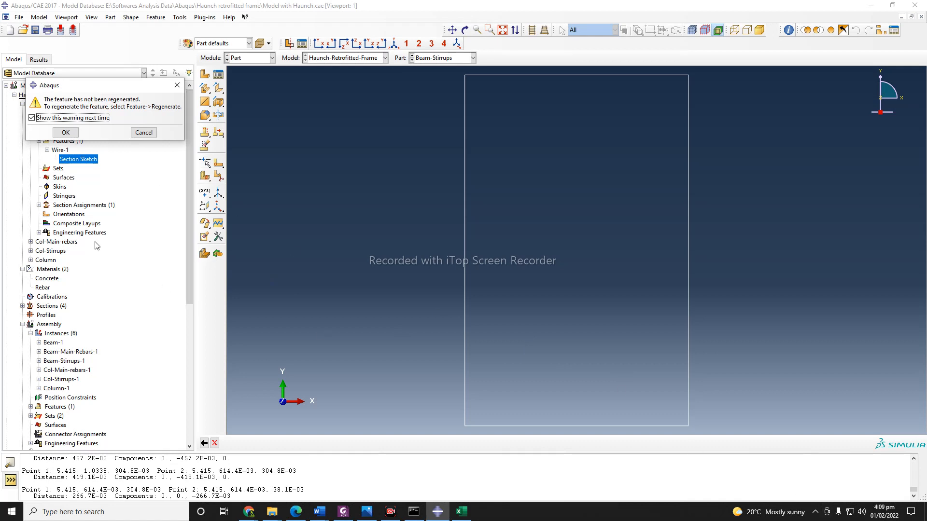
{"action": "left_click", "coordinate": [64, 134]}
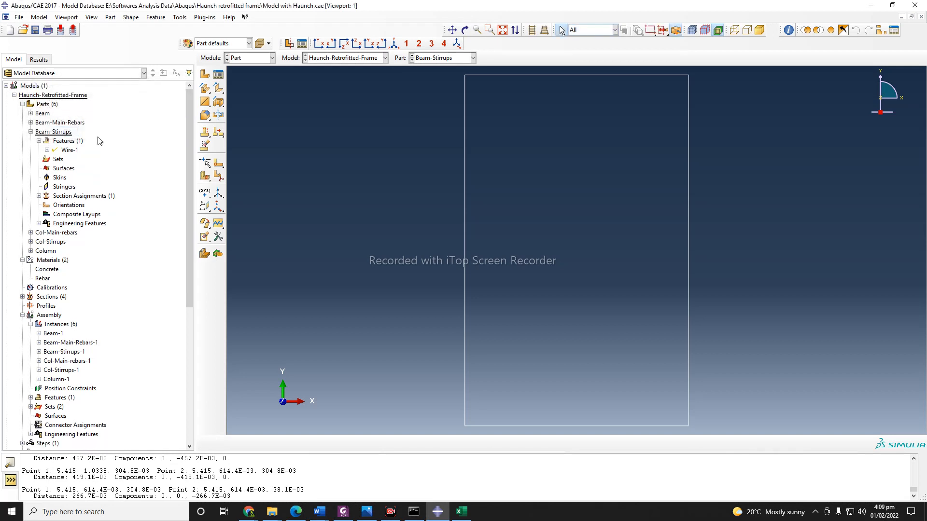
{"action": "left_click", "coordinate": [60, 142]}
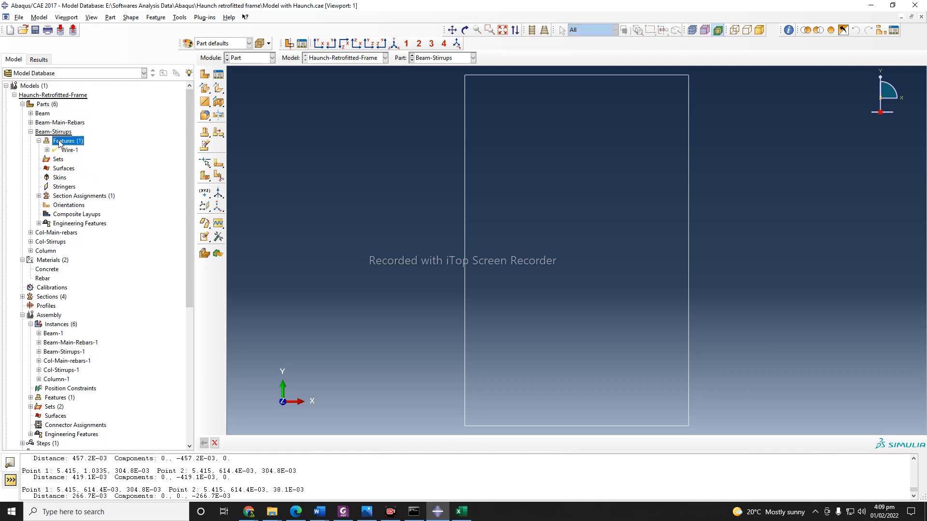
{"action": "right_click", "coordinate": [60, 143]}
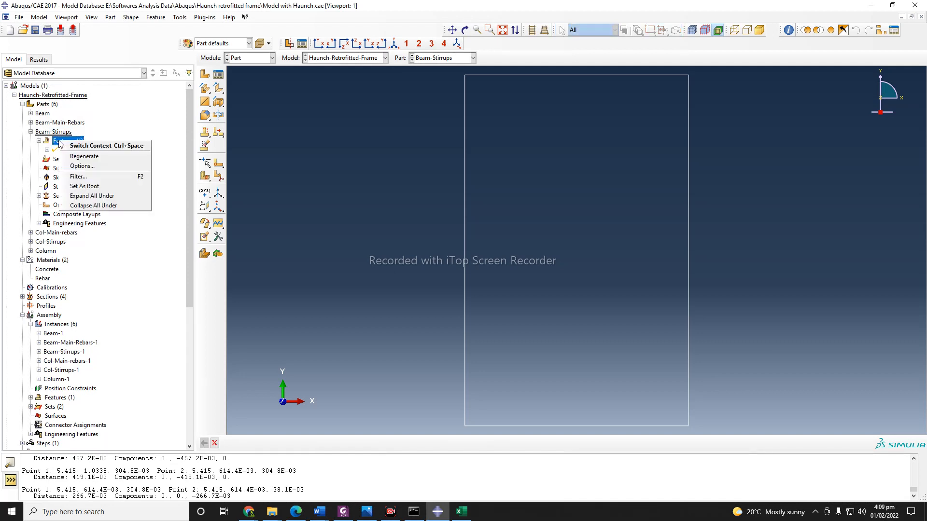
{"action": "left_click", "coordinate": [87, 157]}
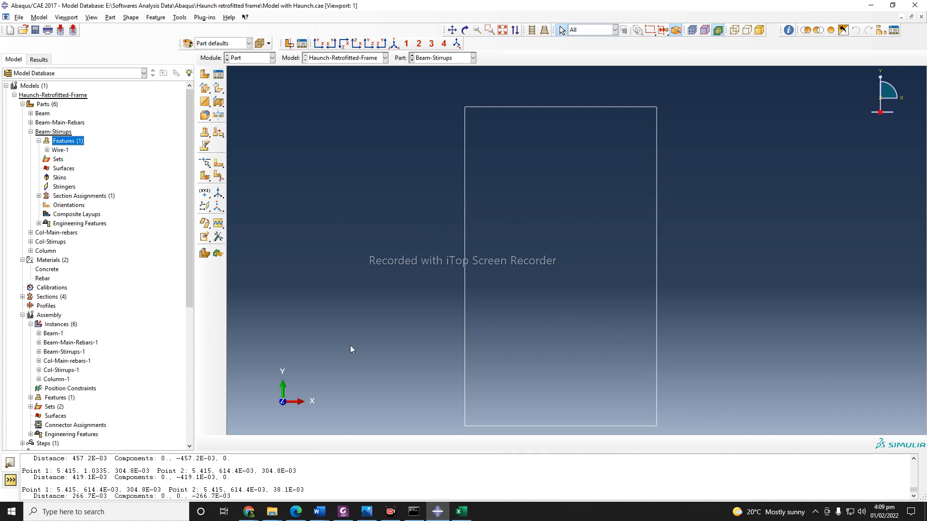
Collapse the Beam-Stirrups part in the model tree and expand the Col-Main-rebars part.
{"action": "left_click", "coordinate": [39, 141]}
{"action": "left_click", "coordinate": [31, 132]}
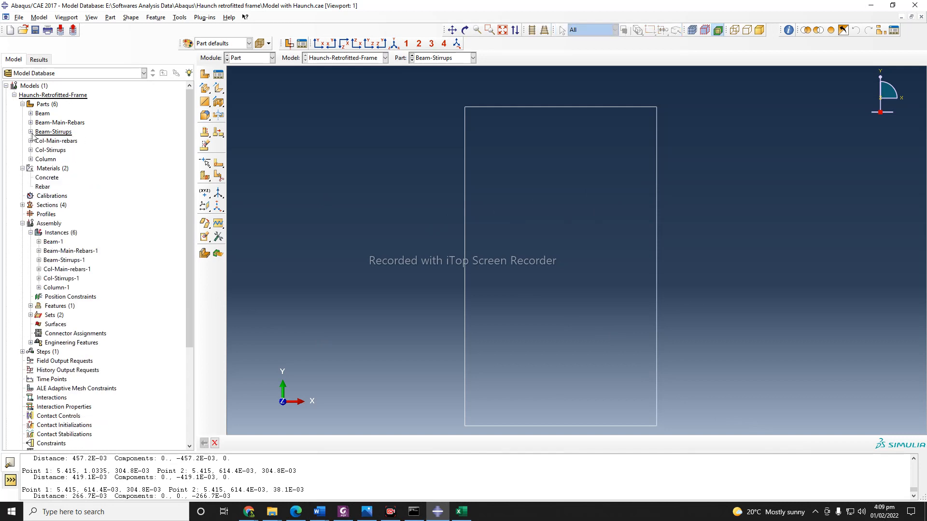
{"action": "left_click", "coordinate": [30, 141]}
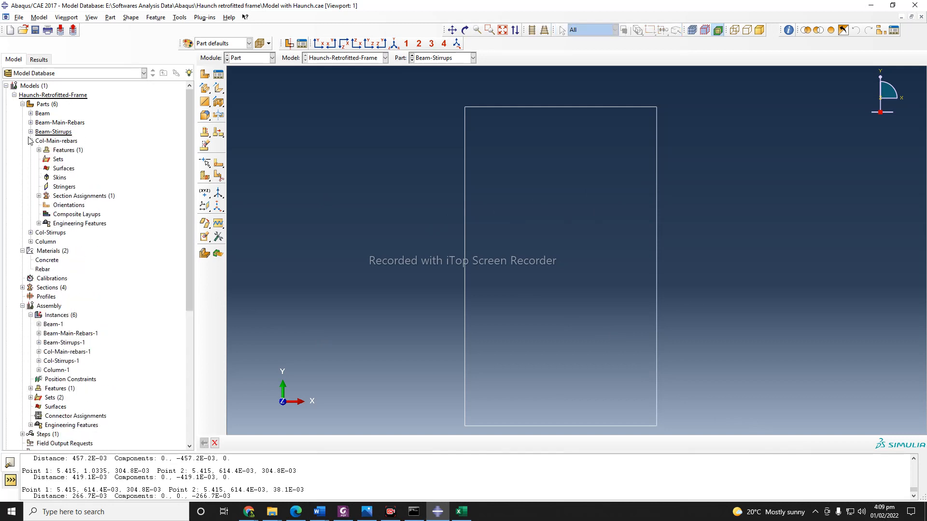
Open the section sketch of the Col-Stirrups part's Wire-1 feature for editing.
{"action": "left_click", "coordinate": [30, 141]}
{"action": "left_click", "coordinate": [30, 150]}
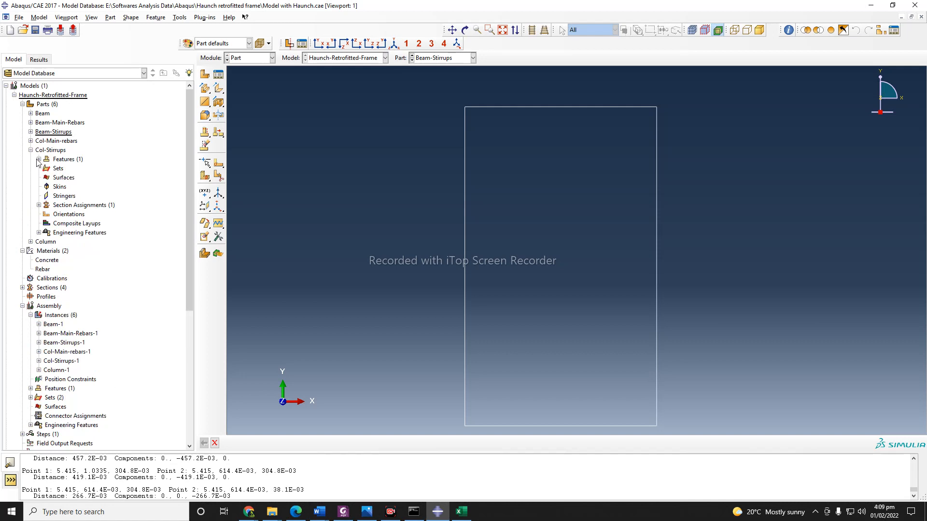
{"action": "left_click", "coordinate": [38, 159]}
{"action": "left_click", "coordinate": [47, 168]}
{"action": "left_click", "coordinate": [74, 179]}
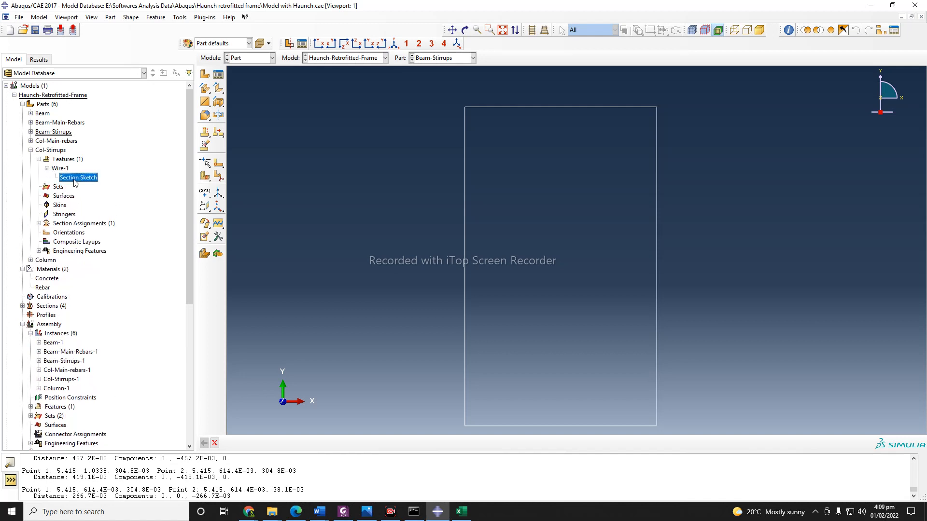
{"action": "double_click", "coordinate": [74, 178]}
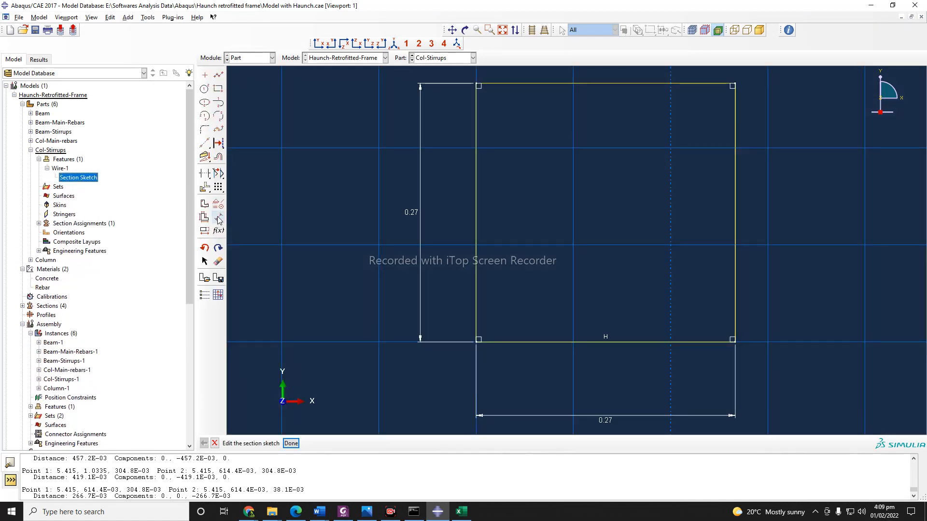
Delete the vertical and horizontal dimensions from the column stirrup sketch.
{"action": "left_click", "coordinate": [217, 261]}
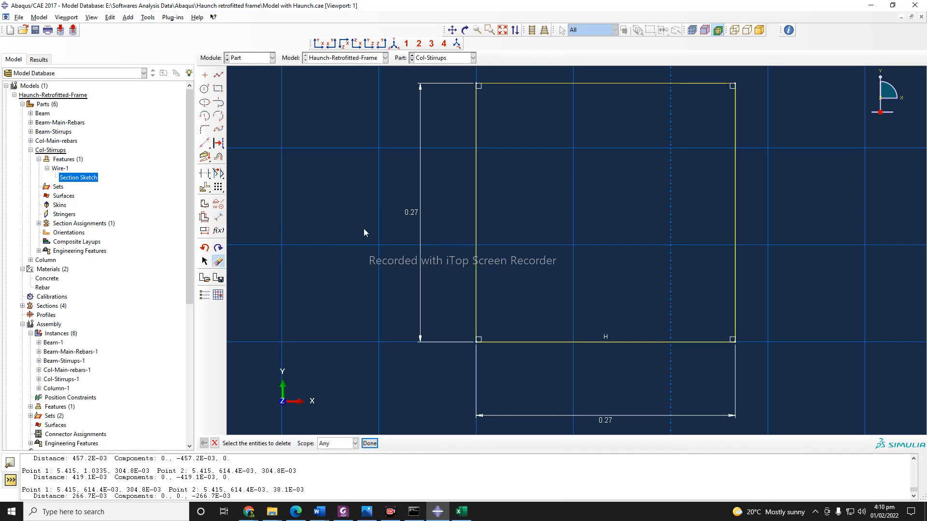
{"action": "left_click", "coordinate": [418, 239]}
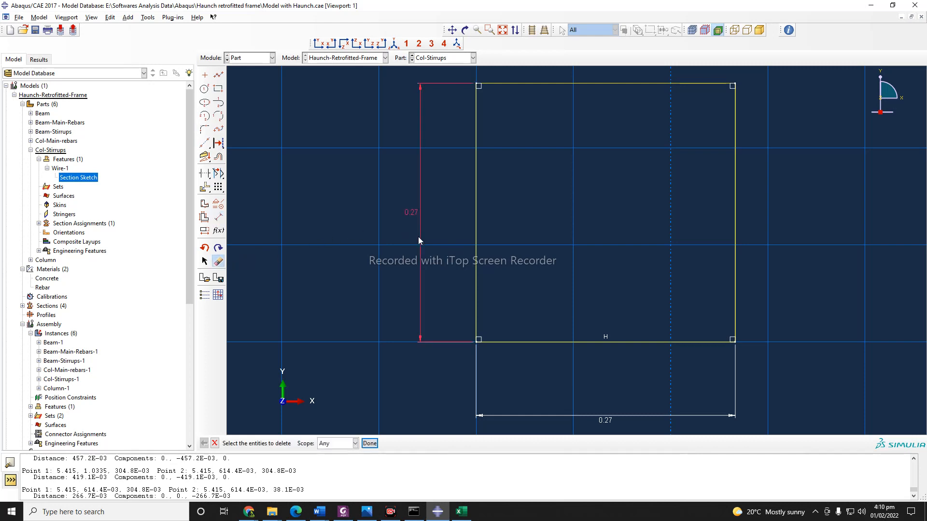
{"action": "left_click", "coordinate": [370, 443]}
{"action": "left_click", "coordinate": [594, 417]}
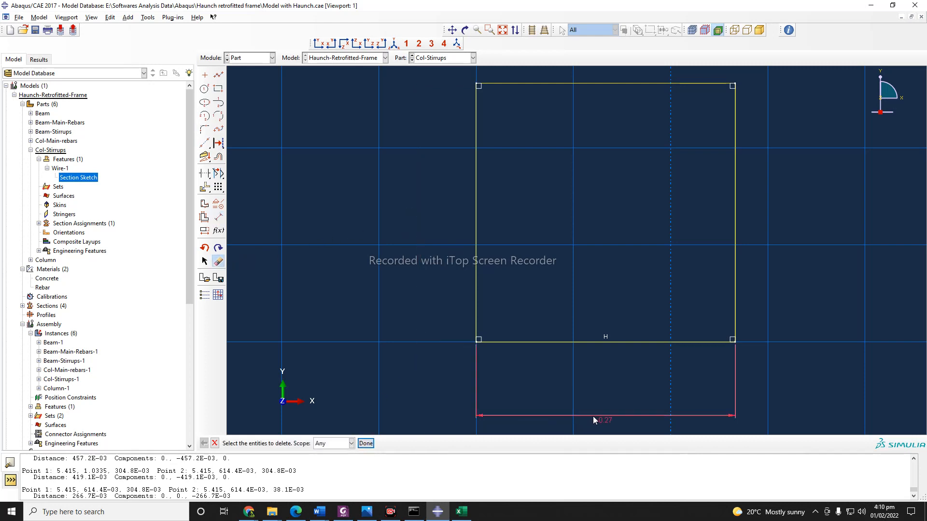
{"action": "left_click", "coordinate": [366, 443]}
Dimension the left vertical edge of the column stirrup rectangle and set its length to 0.2286.
{"action": "left_click", "coordinate": [218, 217]}
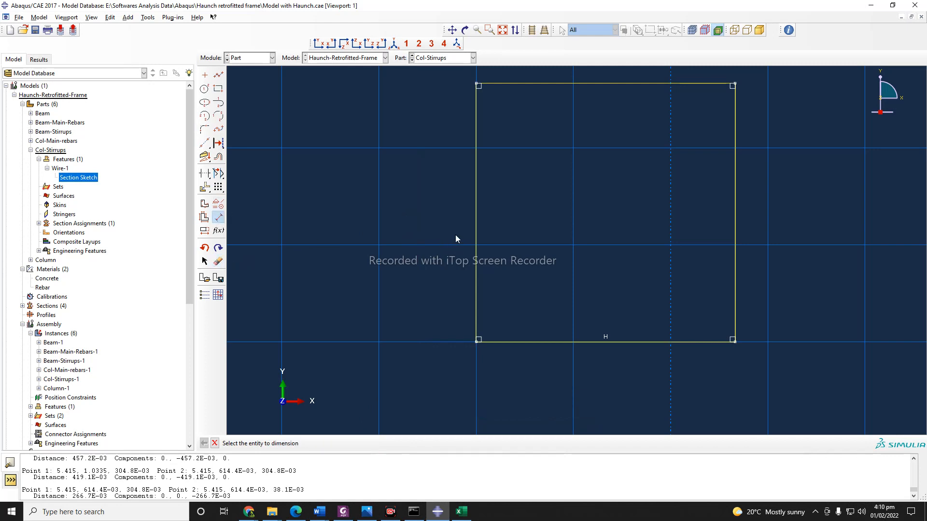
{"action": "left_click", "coordinate": [476, 238]}
{"action": "left_click", "coordinate": [451, 238]}
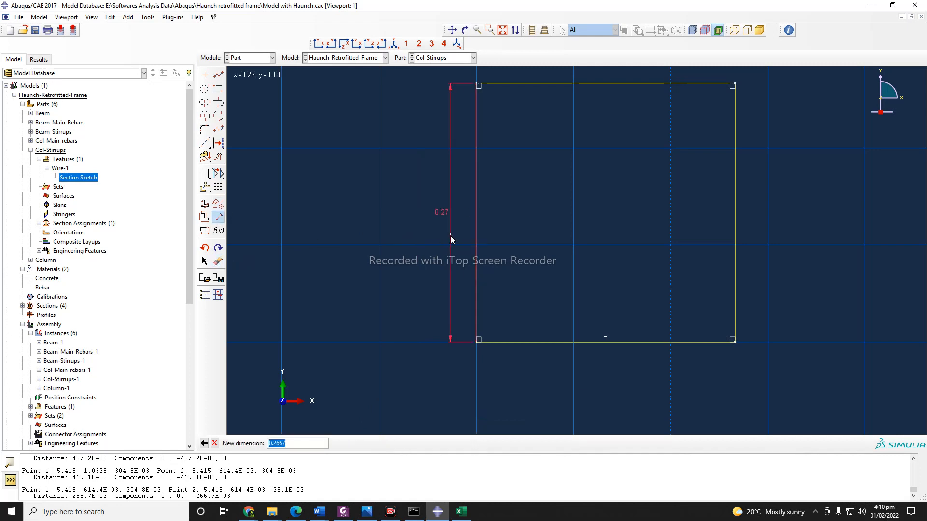
{"action": "type", "text": "0.2"}
{"action": "left_click", "coordinate": [248, 512]}
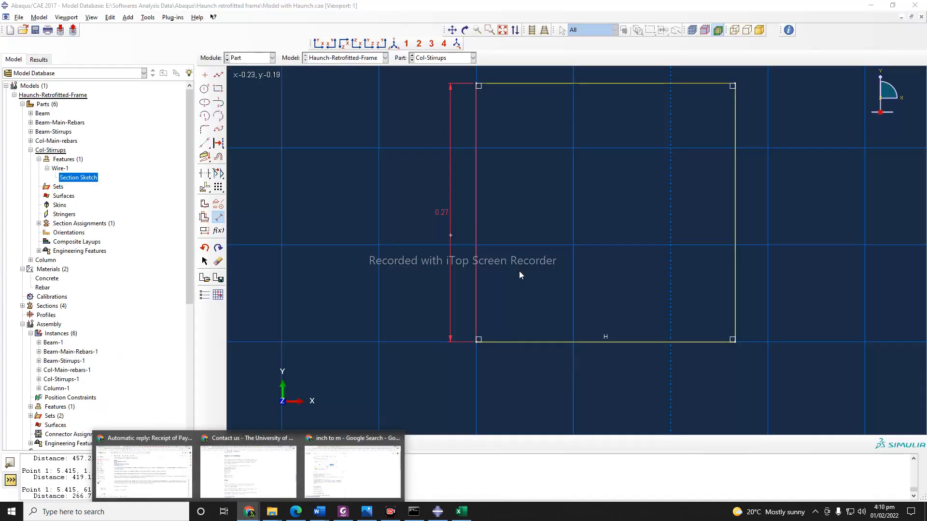
{"action": "left_click", "coordinate": [307, 442]}
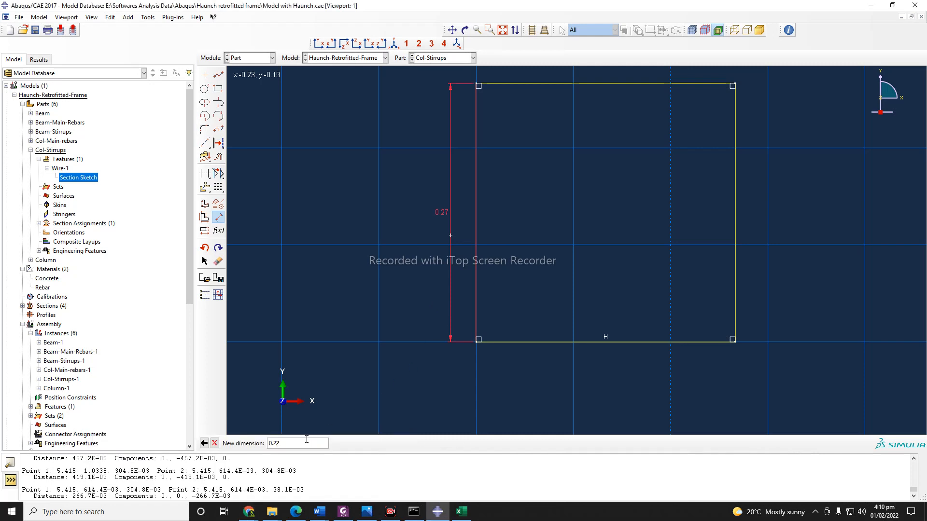
{"action": "type", "text": "86"}
{"action": "key", "text": "Return"}
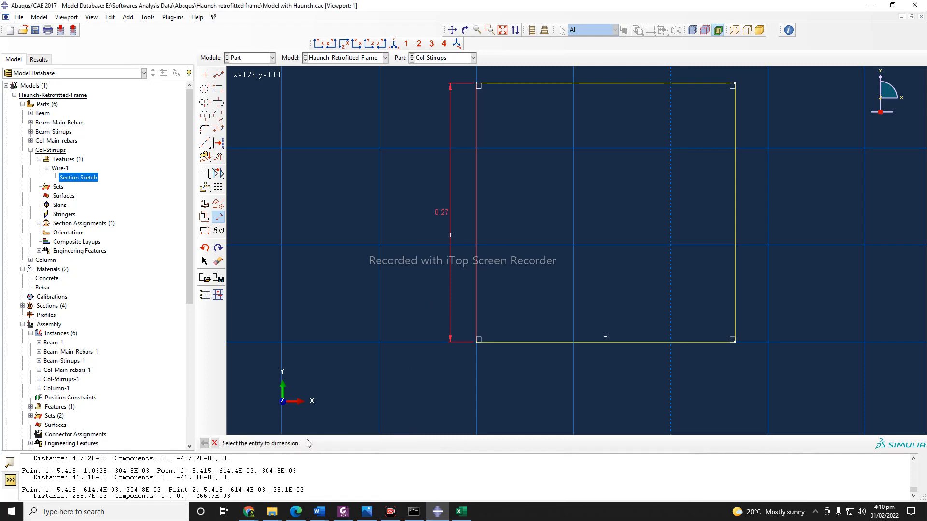
Dimension the stirrup rectangle's bottom edge at 0.2286 and finish editing the section sketch.
{"action": "left_click", "coordinate": [618, 341]}
{"action": "left_click", "coordinate": [616, 356]}
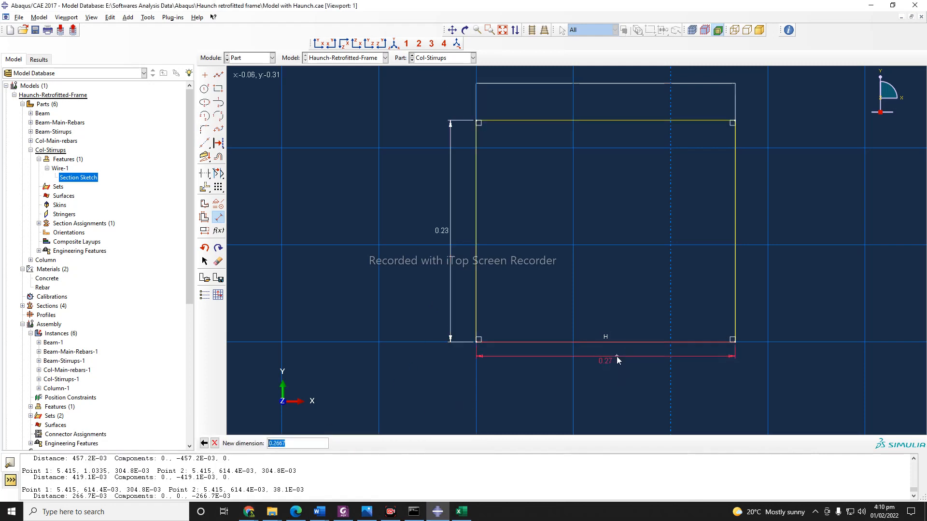
{"action": "type", "text": "0.2286"}
{"action": "key", "text": "Return"}
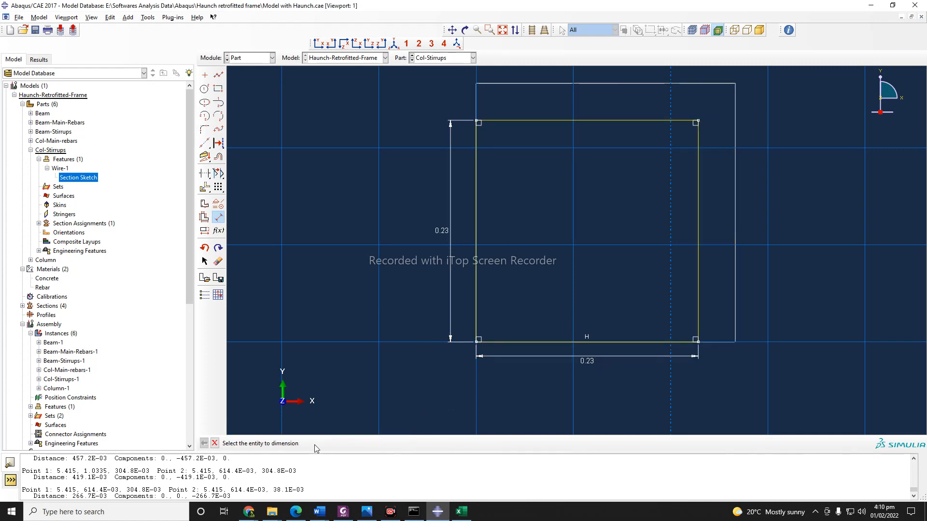
{"action": "left_click", "coordinate": [214, 443]}
{"action": "left_click", "coordinate": [291, 443]}
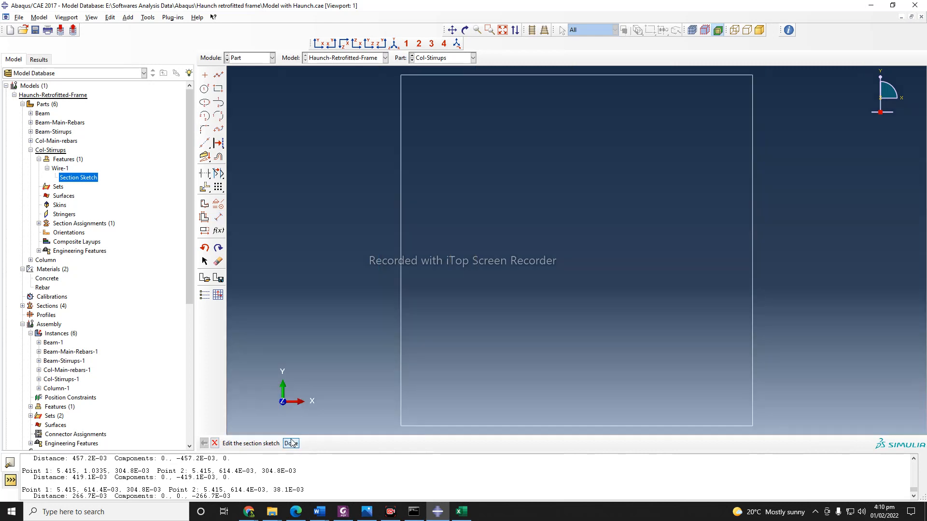
Regenerate the features of the Col-Stirrups part and save the model database.
{"action": "left_click", "coordinate": [61, 132]}
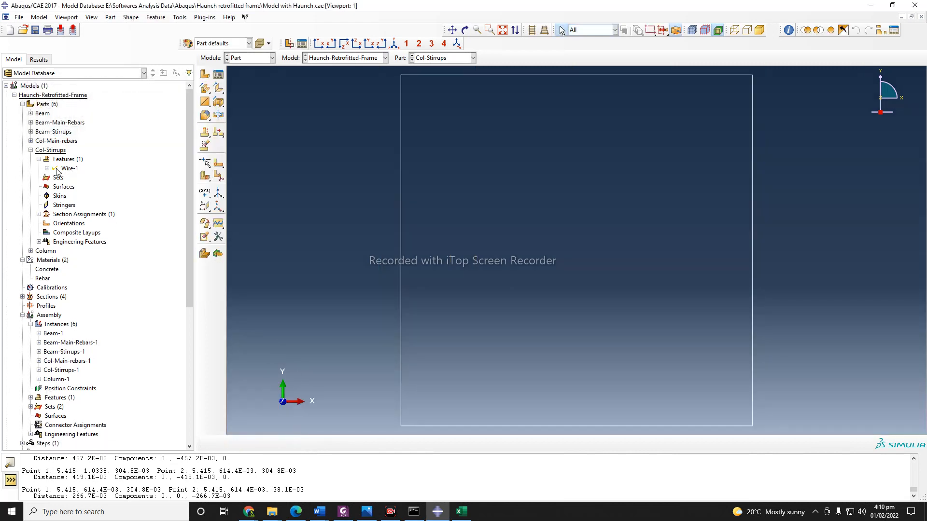
{"action": "right_click", "coordinate": [58, 160]}
{"action": "left_click", "coordinate": [80, 173]}
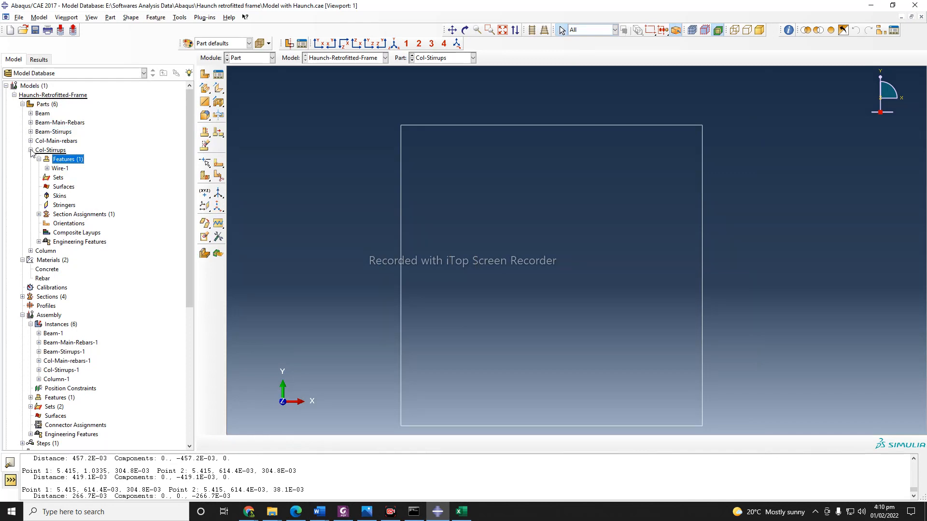
{"action": "left_click", "coordinate": [31, 150]}
{"action": "left_click", "coordinate": [34, 30]}
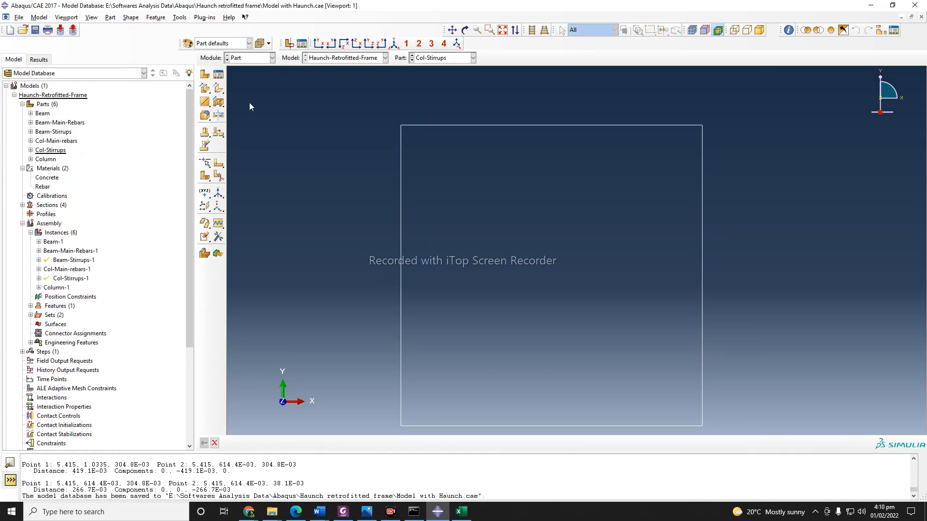
Switch to the Assembly module and start a linear pattern of the beam's main rebar instance.
{"action": "left_click", "coordinate": [261, 57]}
{"action": "left_click", "coordinate": [265, 87]}
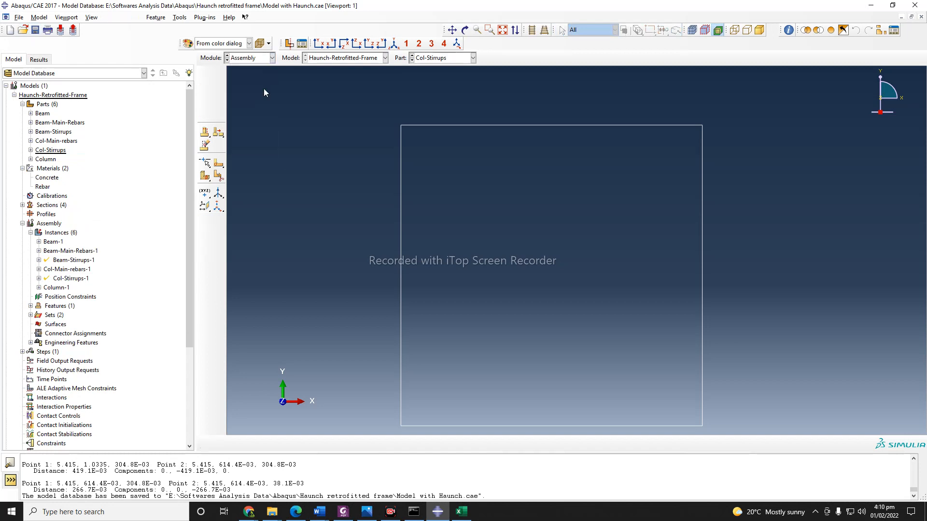
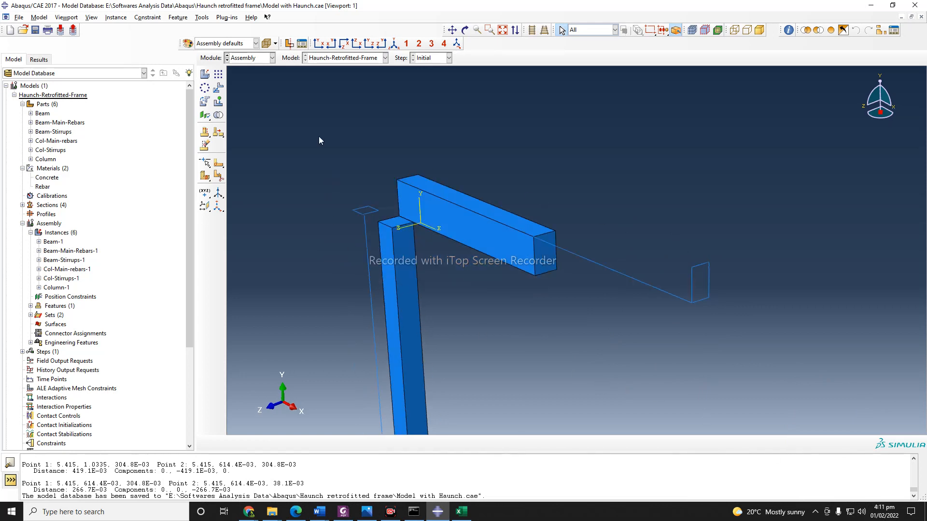
{"action": "left_click", "coordinate": [218, 74]}
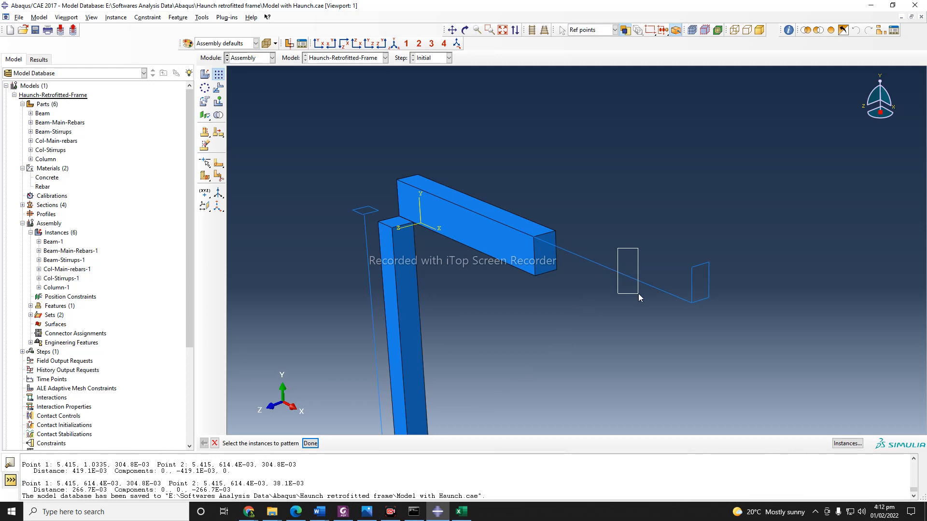
{"action": "left_click_drag", "start_coordinate": [638, 294], "coordinate": [638, 294]}
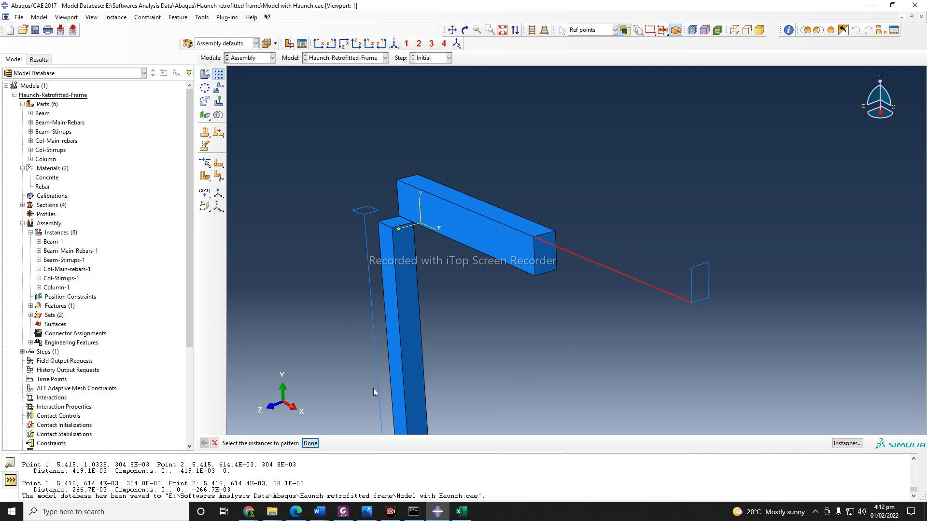
{"action": "left_click", "coordinate": [310, 443]}
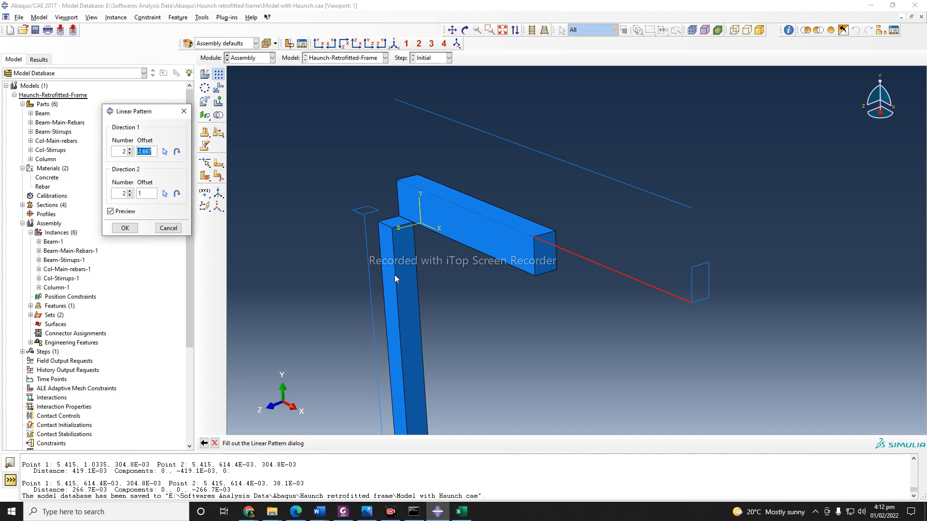
Set direction 1 of the rebar's linear pattern along the assembly's Z axis.
{"action": "left_click", "coordinate": [465, 30]}
{"action": "left_click_drag", "start_coordinate": [607, 293], "coordinate": [647, 274]}
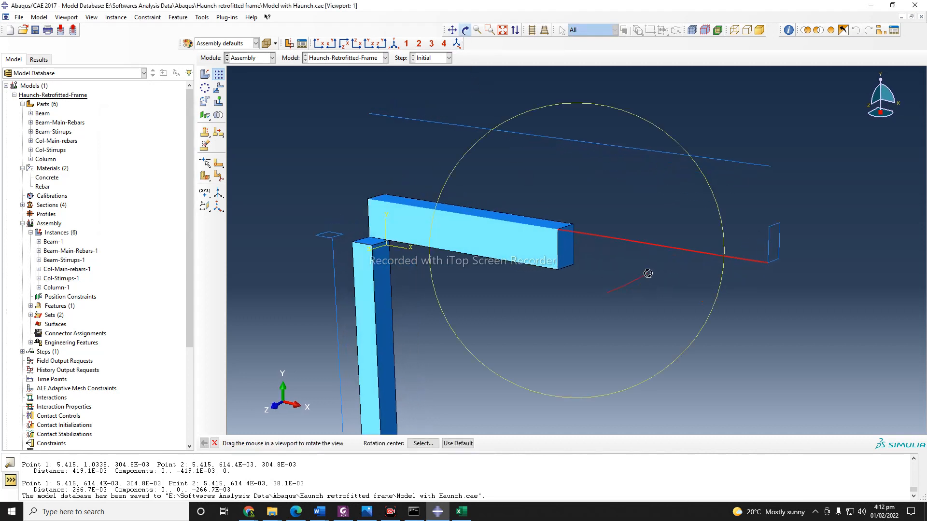
{"action": "left_click_drag", "start_coordinate": [530, 358], "coordinate": [532, 381]}
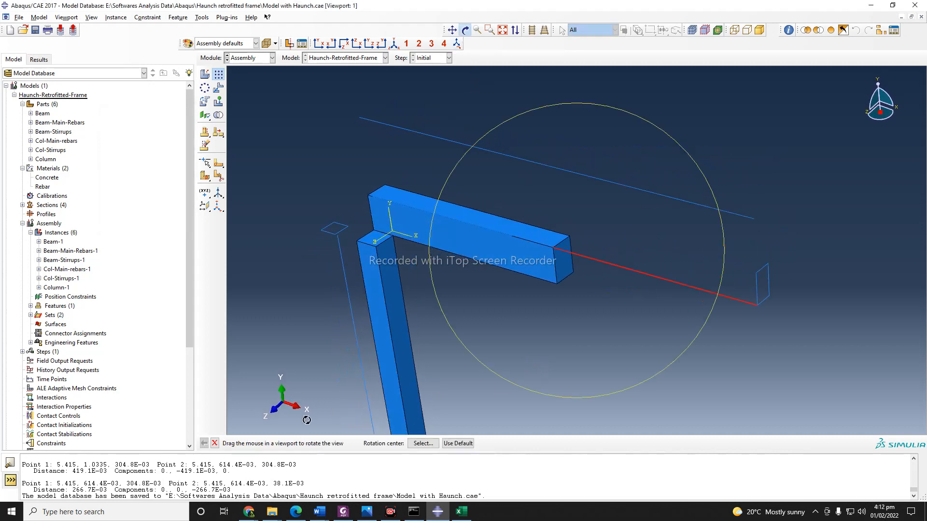
{"action": "left_click", "coordinate": [214, 443]}
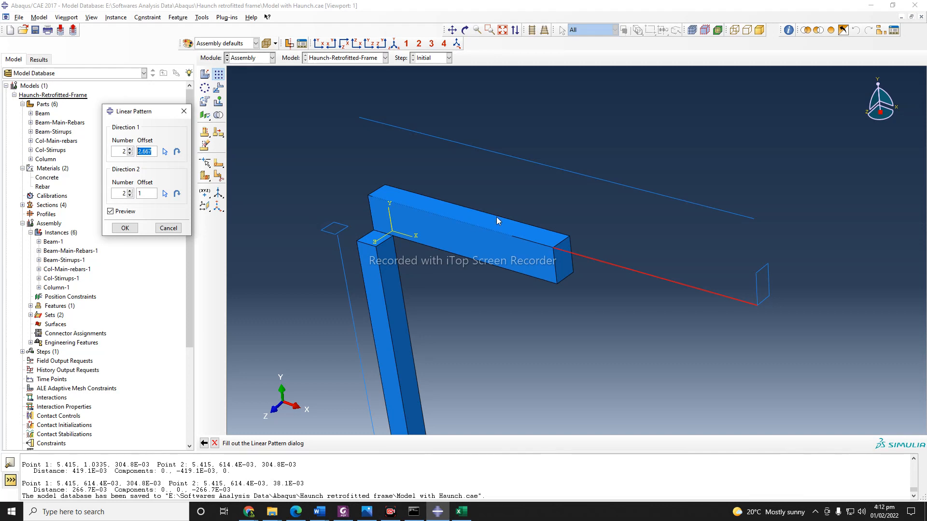
{"action": "left_click", "coordinate": [165, 152]}
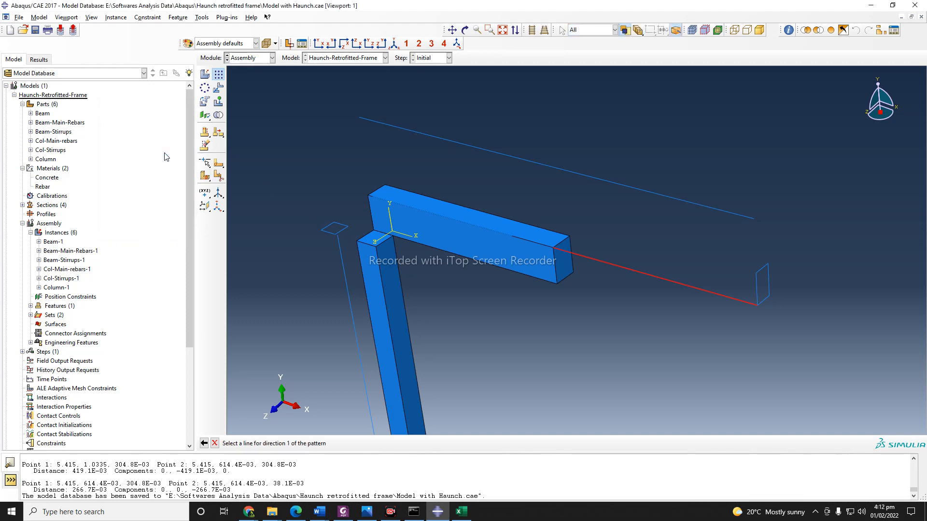
{"action": "left_click", "coordinate": [384, 242]}
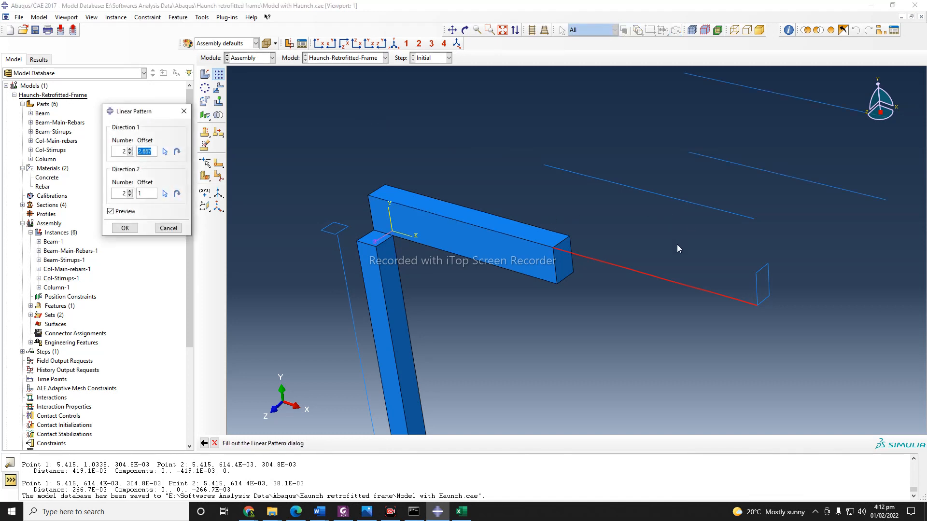
Set direction 1 of the beam rebar pattern to 3 instances with an offset of 0.1143.
{"action": "left_click", "coordinate": [464, 30]}
{"action": "left_click_drag", "start_coordinate": [485, 227], "coordinate": [458, 226]}
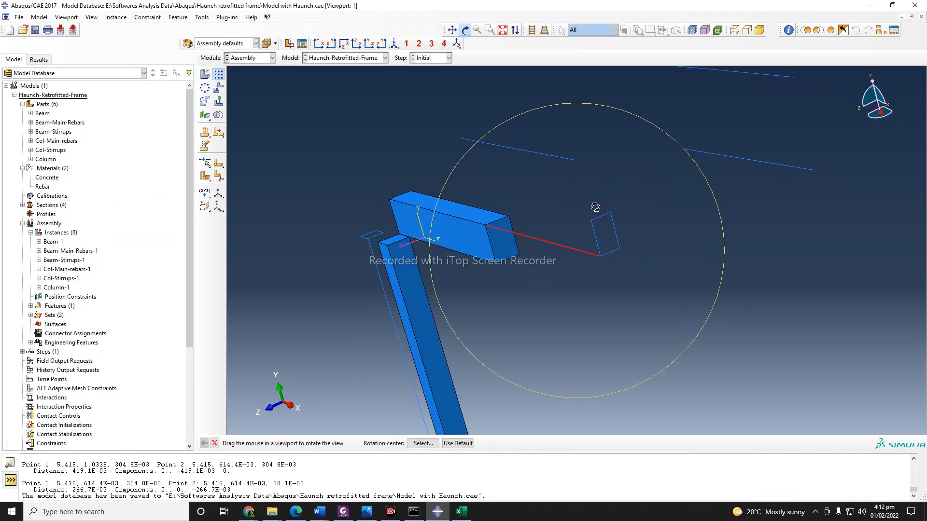
{"action": "left_click_drag", "start_coordinate": [539, 268], "coordinate": [563, 295]}
{"action": "left_click", "coordinate": [214, 442]}
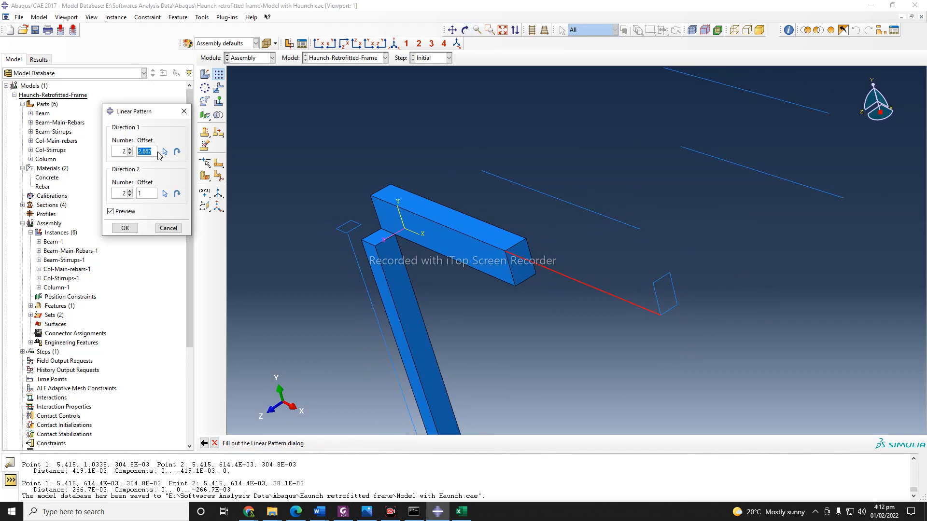
{"action": "key", "text": "BackSpace"}
{"action": "type", "text": "0.114"}
{"action": "left_click", "coordinate": [130, 149]}
{"action": "left_click", "coordinate": [130, 150]}
{"action": "left_click", "coordinate": [130, 149]}
{"action": "left_click", "coordinate": [130, 149]}
{"action": "left_click", "coordinate": [130, 150]}
{"action": "left_click", "coordinate": [130, 149]}
{"action": "left_click", "coordinate": [130, 150]}
{"action": "left_click", "coordinate": [130, 149]}
{"action": "left_click", "coordinate": [129, 149]}
{"action": "left_click", "coordinate": [130, 150]}
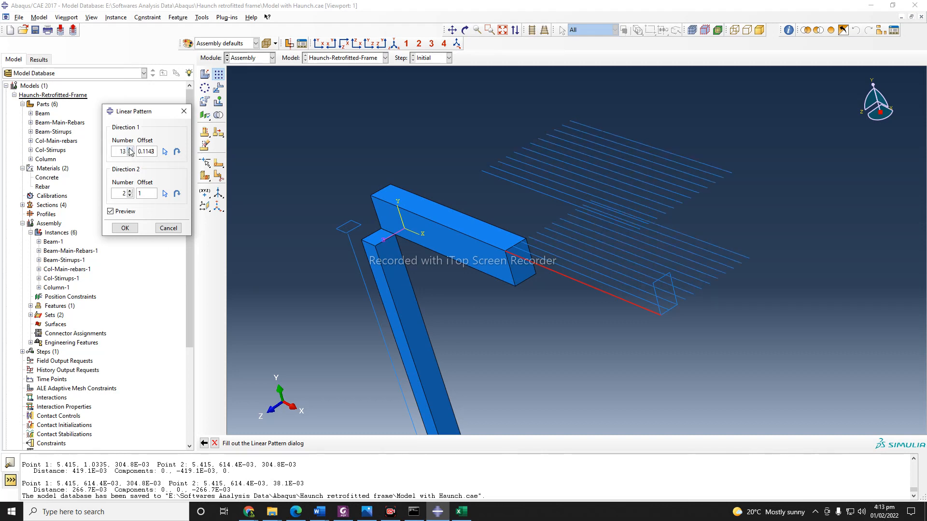
{"action": "left_click", "coordinate": [130, 150]}
{"action": "left_click", "coordinate": [129, 149]}
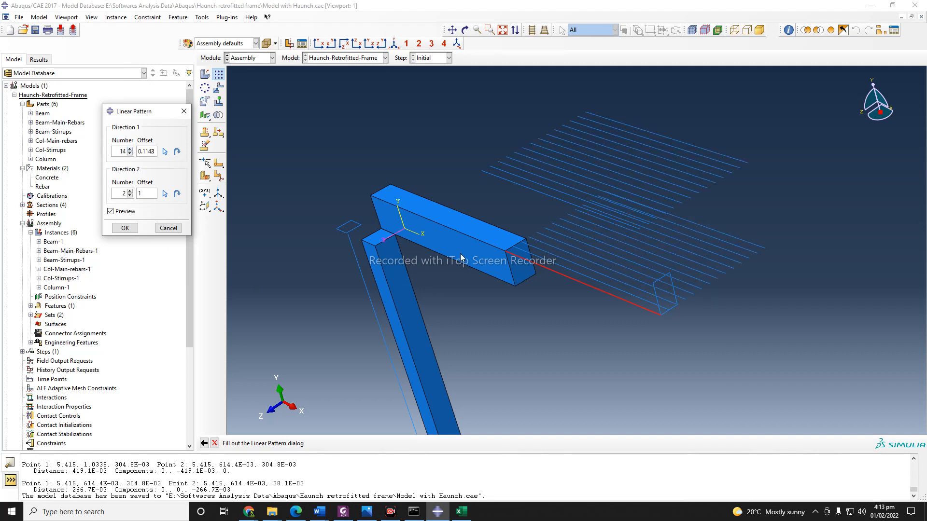
{"action": "left_click", "coordinate": [130, 154]}
{"action": "left_click", "coordinate": [130, 154]}
{"action": "left_click", "coordinate": [130, 154]}
{"action": "left_click", "coordinate": [130, 153]}
{"action": "left_click", "coordinate": [130, 154]}
{"action": "left_click", "coordinate": [130, 153]}
{"action": "left_click", "coordinate": [130, 153]}
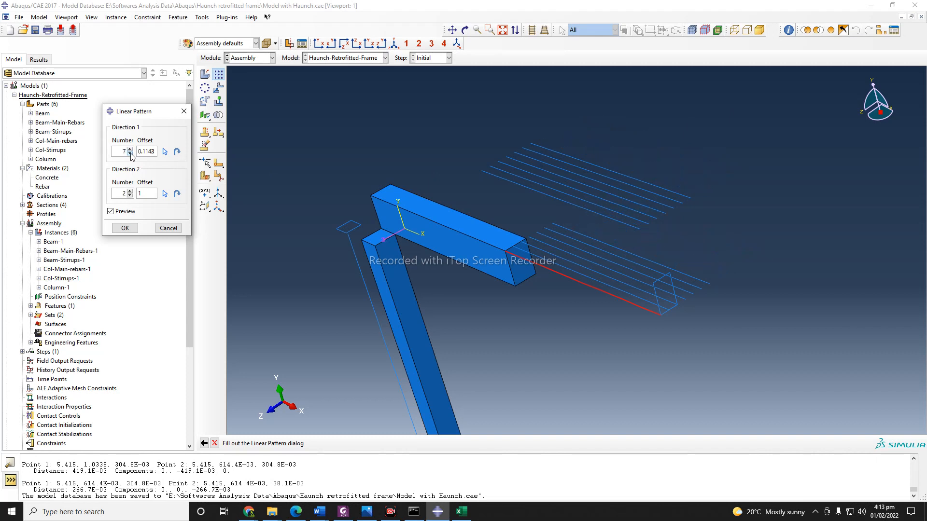
{"action": "left_click", "coordinate": [130, 153]}
{"action": "left_click", "coordinate": [130, 153]}
{"action": "left_click", "coordinate": [130, 154]}
{"action": "left_click", "coordinate": [130, 154]}
Set the direction 2 offset to 0.381 and create the linear pattern of beam main rebars.
{"action": "double_click", "coordinate": [147, 194]}
{"action": "type", "text": "0.381"}
{"action": "left_click", "coordinate": [125, 228]}
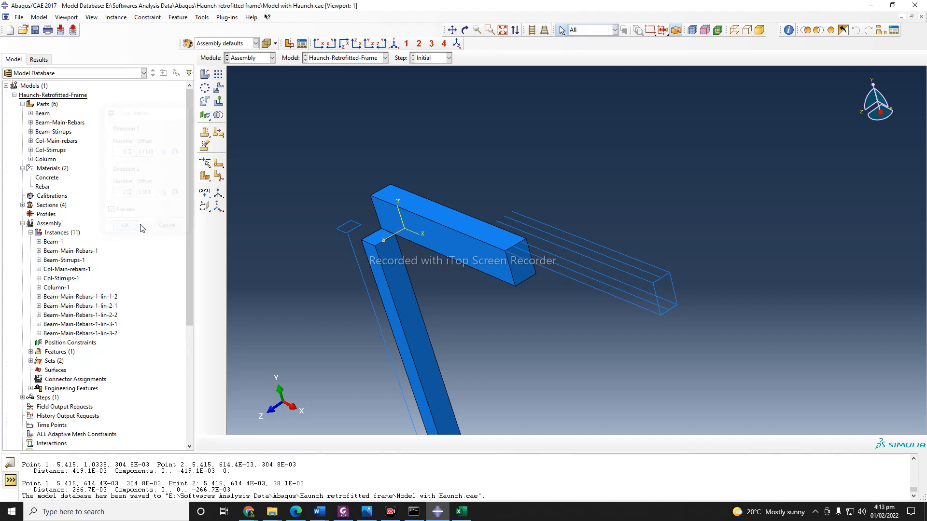
{"action": "left_click", "coordinate": [465, 30]}
{"action": "left_click_drag", "start_coordinate": [522, 238], "coordinate": [666, 245]}
{"action": "left_click_drag", "start_coordinate": [505, 295], "coordinate": [526, 321]}
{"action": "left_click_drag", "start_coordinate": [465, 375], "coordinate": [509, 313]}
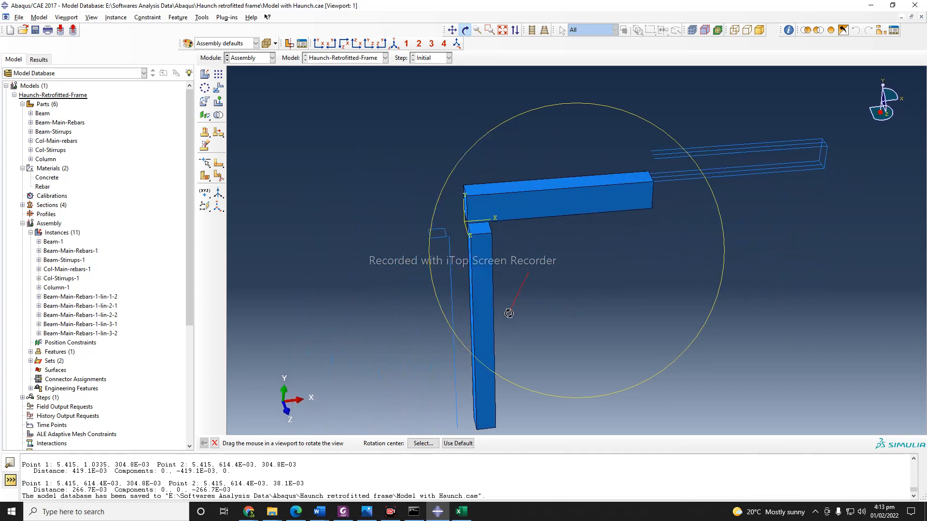
{"action": "key", "text": "Escape"}
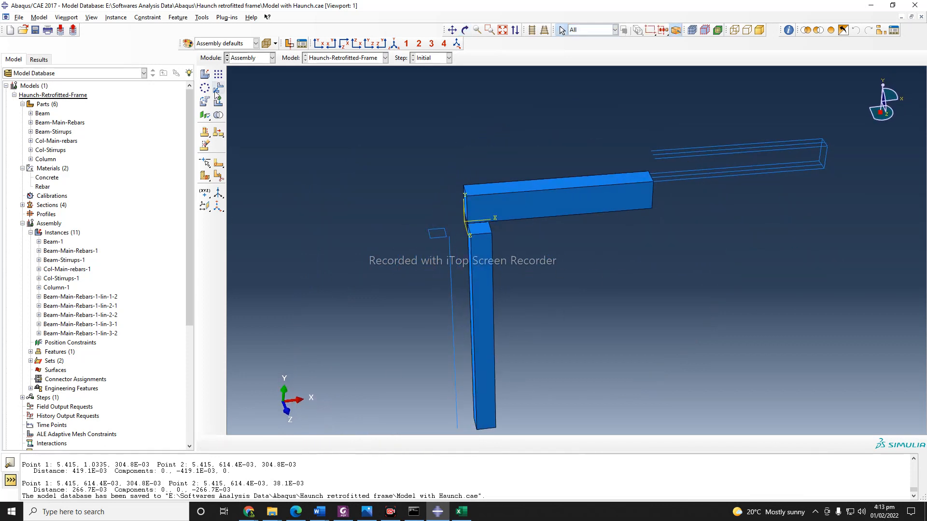
Translate the column stirrup instance so its corner meets the upper end point of the column main rebar.
{"action": "scroll", "coordinate": [489, 274], "scroll_direction": "up", "scroll_amount": 1}
{"action": "left_click", "coordinate": [417, 225]}
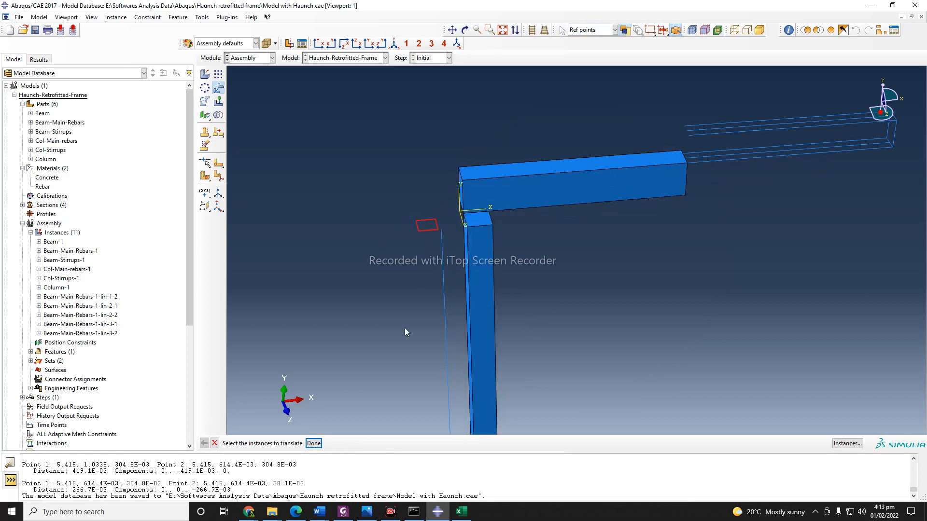
{"action": "left_click", "coordinate": [314, 443]}
{"action": "scroll", "coordinate": [433, 242], "scroll_direction": "up", "scroll_amount": 1}
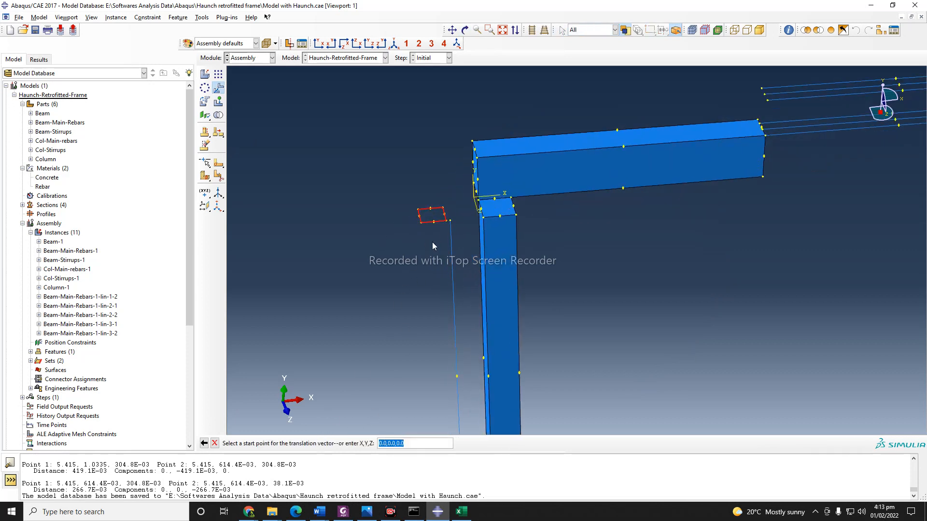
{"action": "left_click", "coordinate": [445, 220]}
{"action": "left_click", "coordinate": [449, 221]}
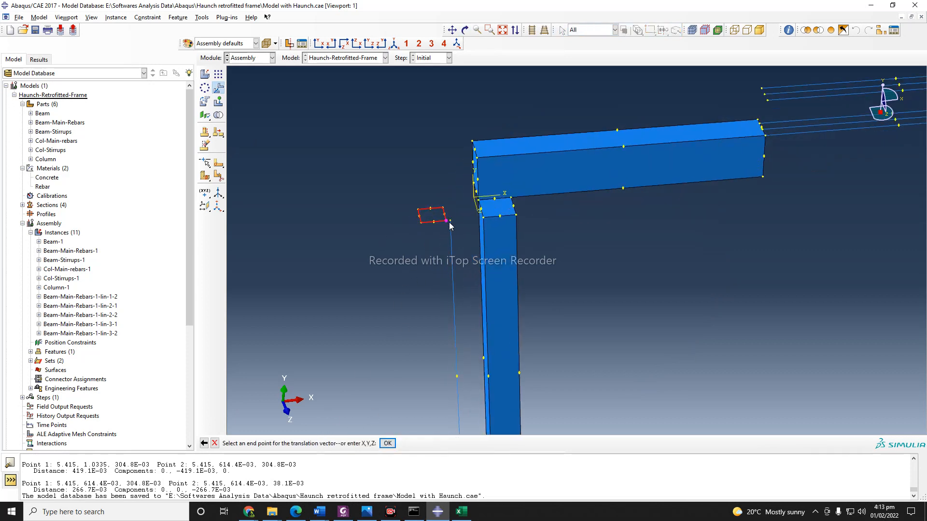
{"action": "left_click", "coordinate": [282, 443]}
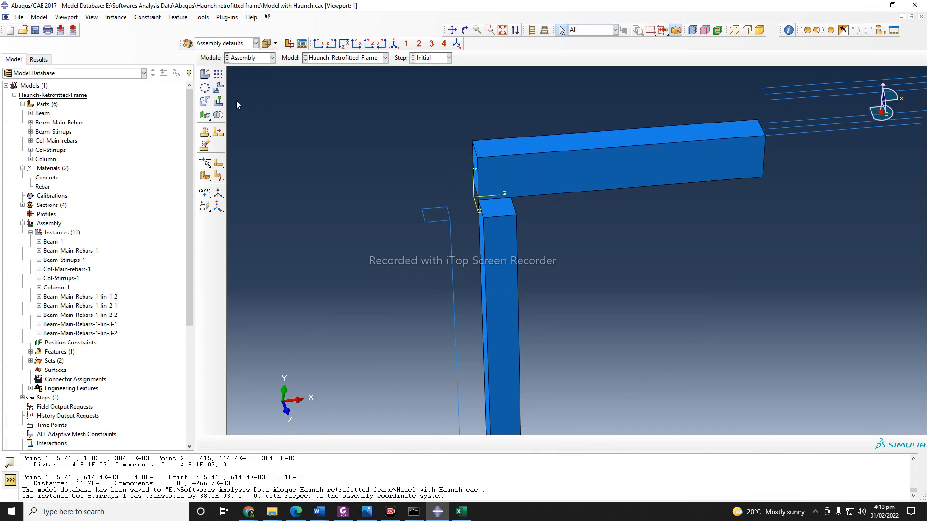
Start a linear pattern of the column's main rebar instance and dismiss the spacing message.
{"action": "left_click", "coordinate": [218, 74]}
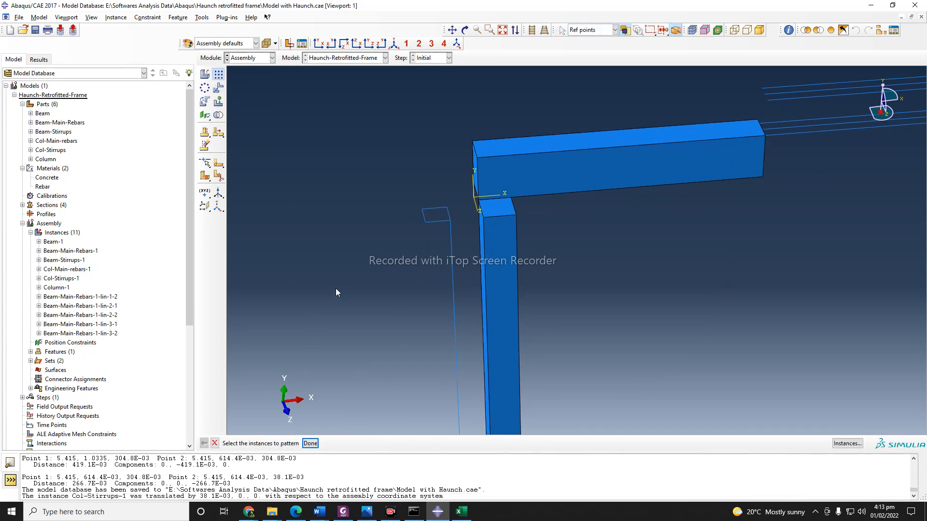
{"action": "left_click", "coordinate": [454, 309]}
{"action": "left_click", "coordinate": [308, 444]}
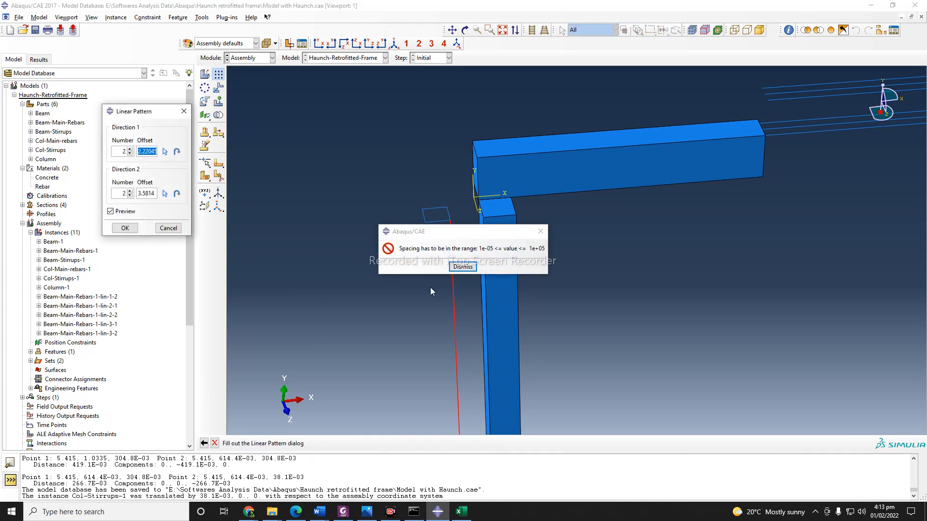
{"action": "left_click_drag", "start_coordinate": [455, 228], "coordinate": [377, 195]}
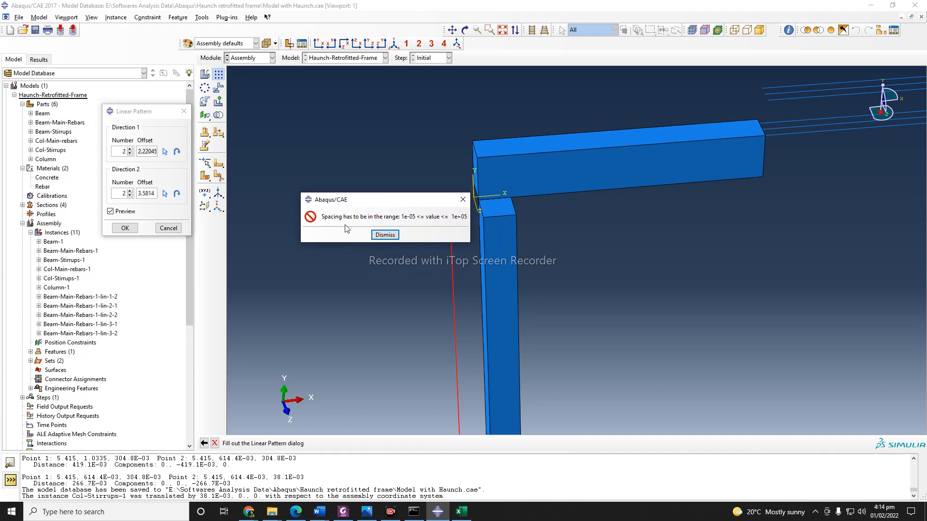
{"action": "left_click", "coordinate": [385, 236]}
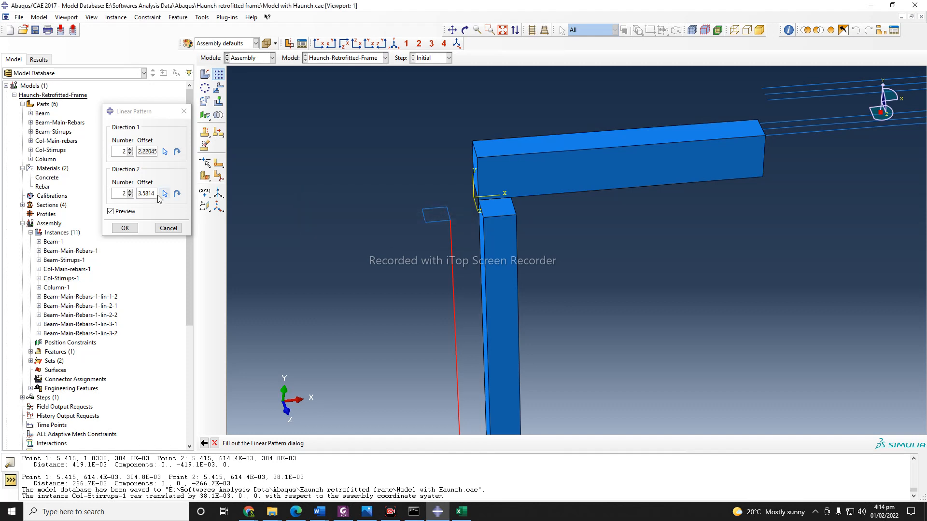
Set the direction 1 and direction 2 offsets of the column rebar pattern to 0.1143.
{"action": "left_click", "coordinate": [150, 151]}
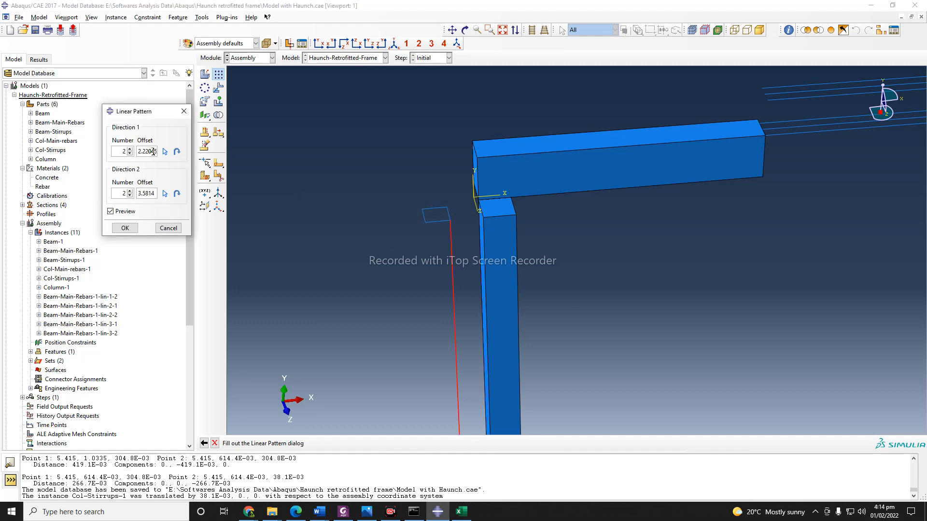
{"action": "key", "text": "Right"}
{"action": "key", "text": "Right"}
{"action": "key", "text": "Right"}
{"action": "key", "text": "Right"}
{"action": "key", "text": "Right"}
{"action": "key", "text": "Right"}
{"action": "triple_click", "coordinate": [156, 152]}
{"action": "key", "text": "BackSpace"}
{"action": "type", "text": "0.114"}
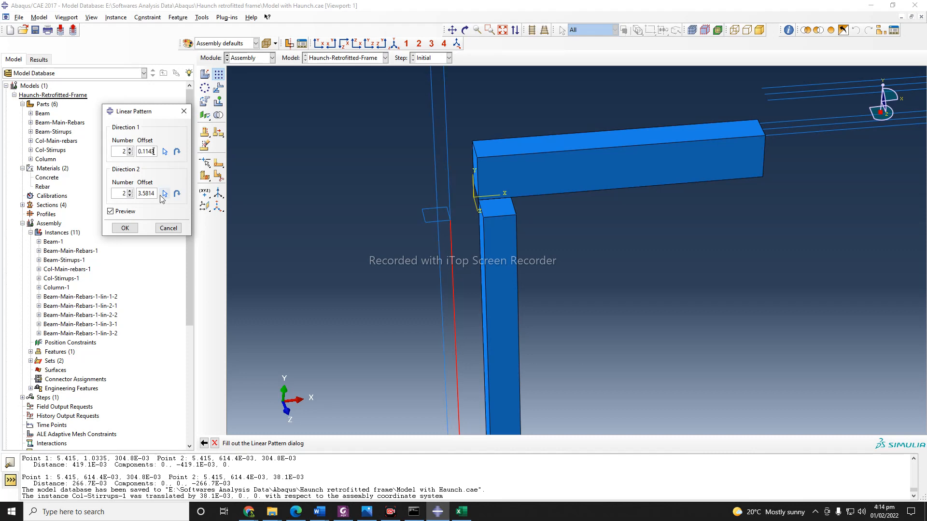
{"action": "left_click_drag", "start_coordinate": [155, 193], "coordinate": [127, 193]}
{"action": "type", "text": "0.1143"}
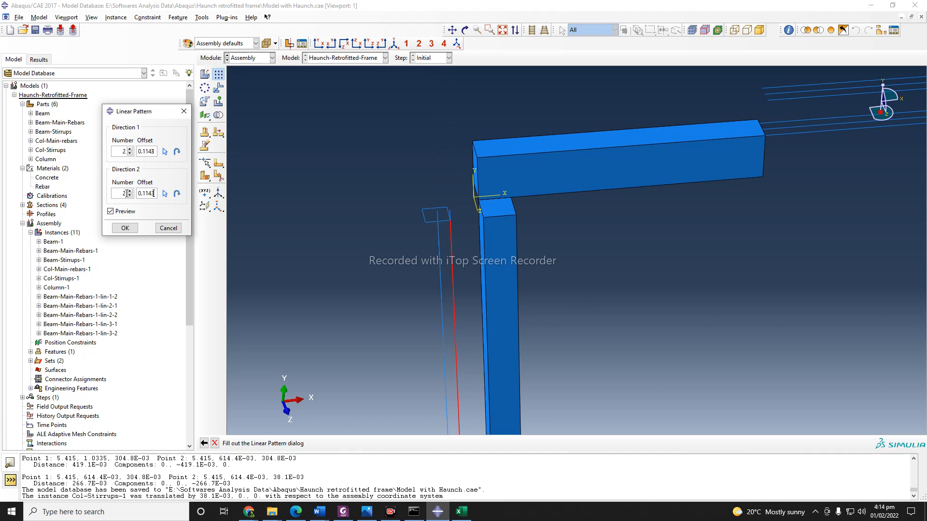
Set direction 1 of the column rebar pattern along the assembly's Z axis.
{"action": "left_click", "coordinate": [465, 30]}
{"action": "left_click_drag", "start_coordinate": [554, 243], "coordinate": [586, 242]}
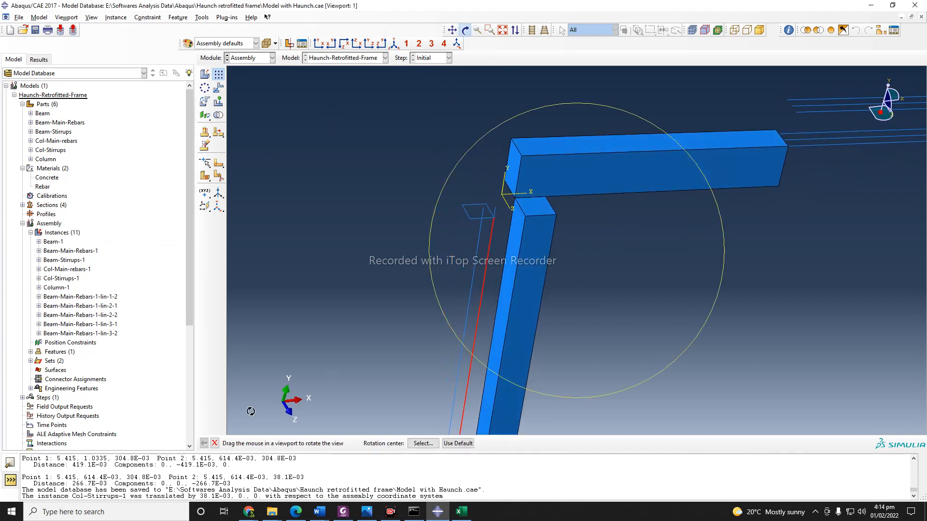
{"action": "left_click", "coordinate": [215, 443]}
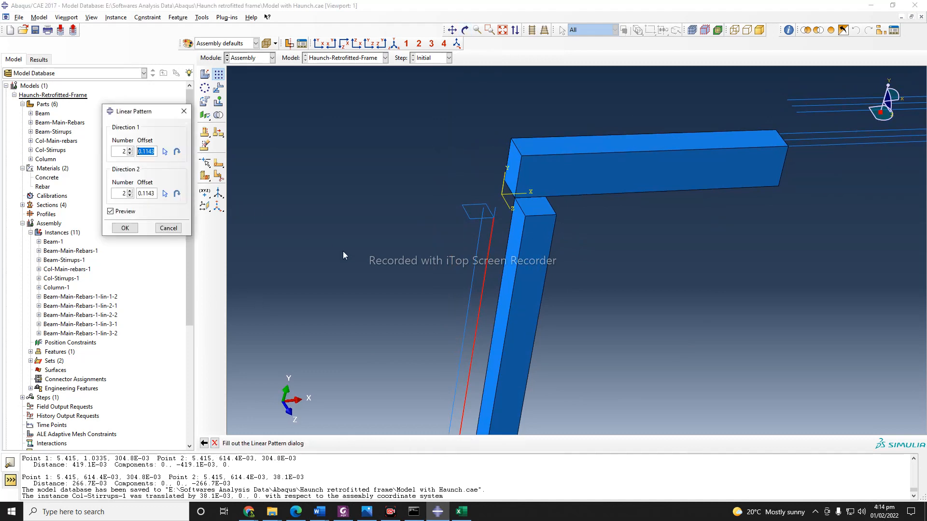
{"action": "left_click", "coordinate": [165, 153]}
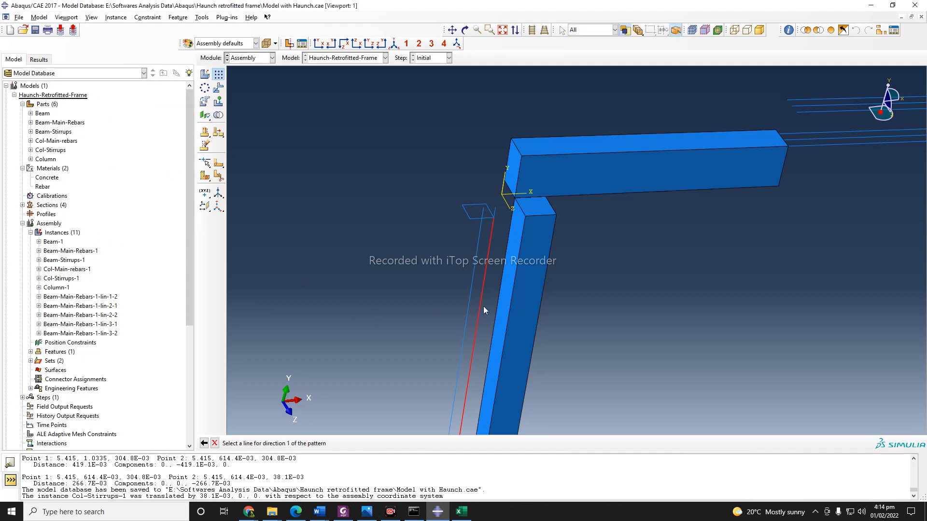
{"action": "left_click", "coordinate": [506, 209]}
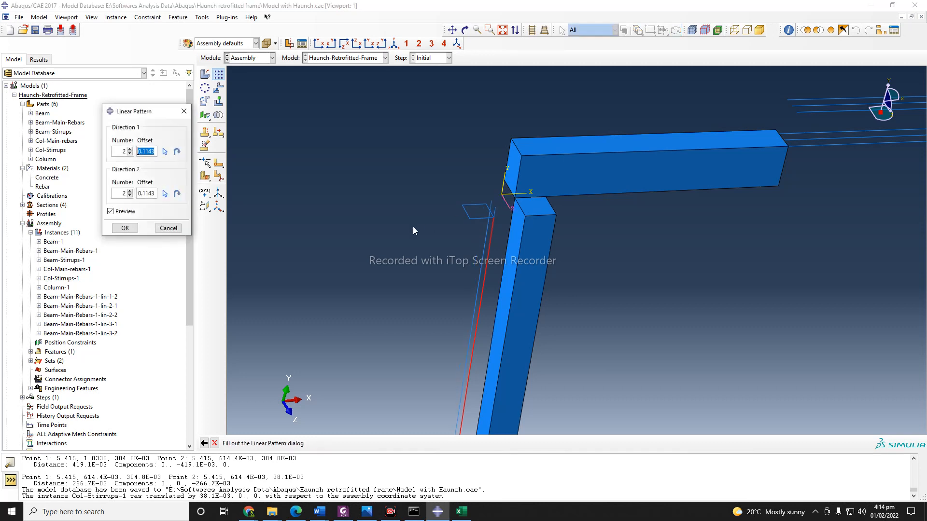
{"action": "left_click", "coordinate": [465, 30]}
{"action": "left_click_drag", "start_coordinate": [603, 271], "coordinate": [592, 296]}
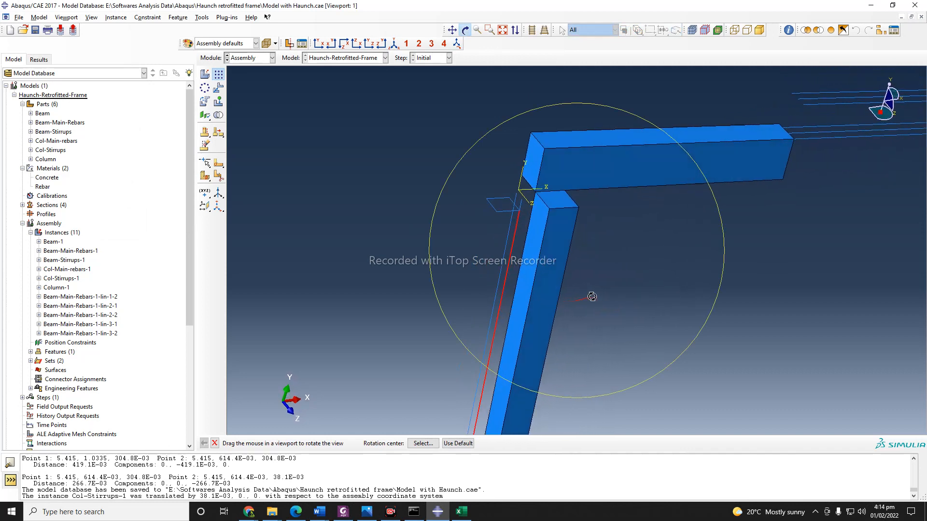
{"action": "left_click", "coordinate": [214, 443]}
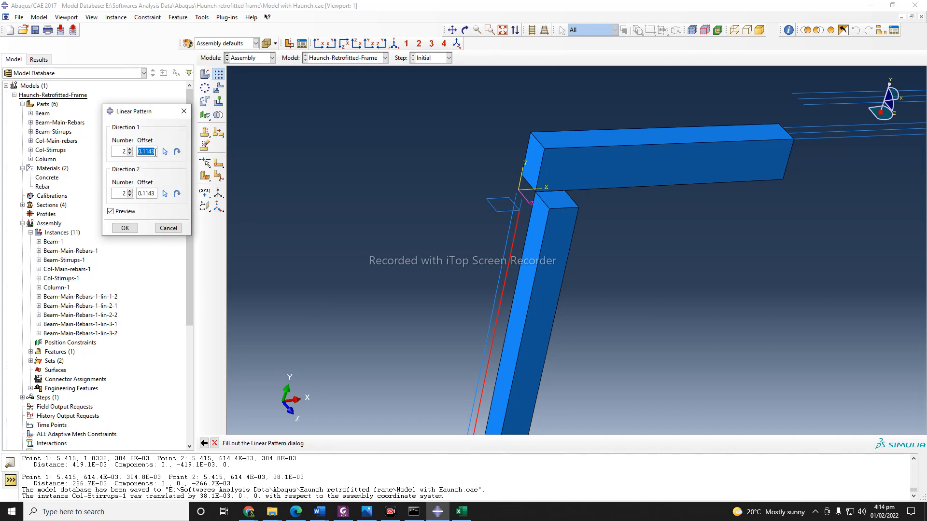
Set the direction 1 and direction 2 offsets of the column rebar pattern to 0.2286.
{"action": "left_click", "coordinate": [249, 511]}
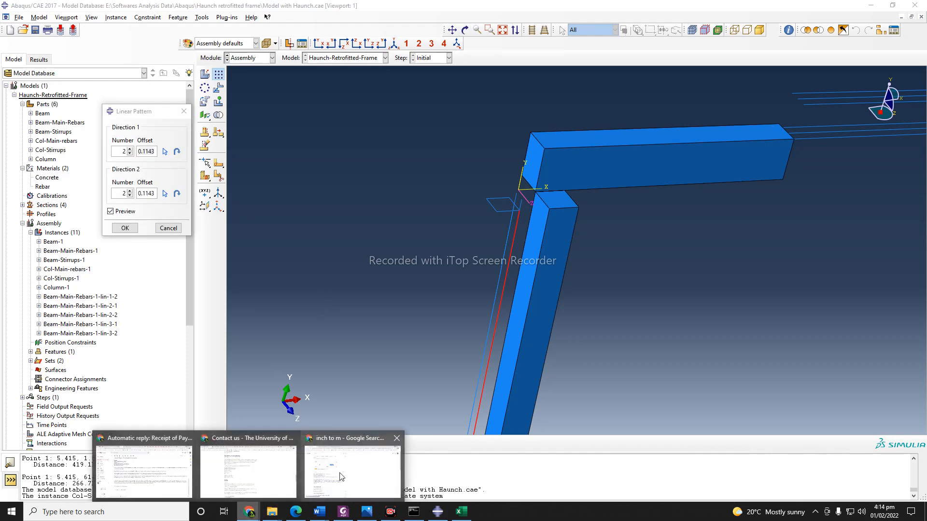
{"action": "mouse_move", "coordinate": [340, 476]}
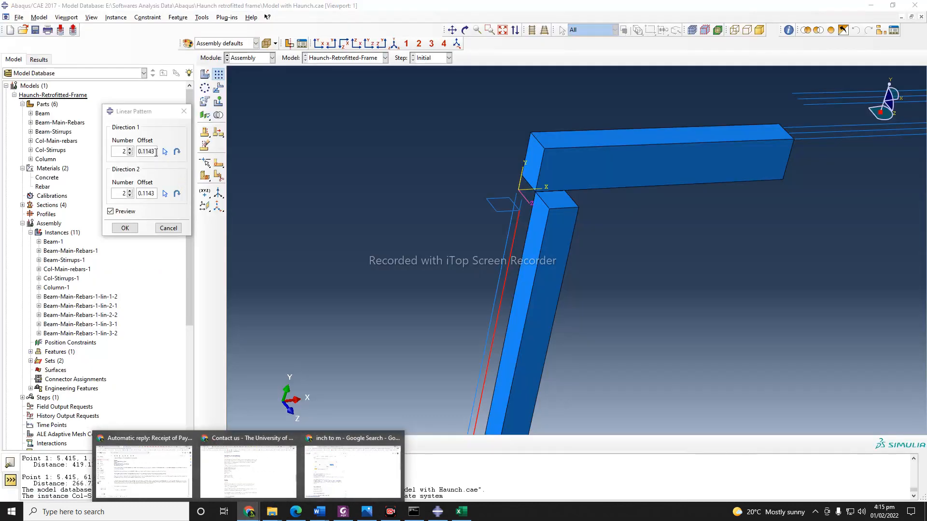
{"action": "type", "text": "0.2286"}
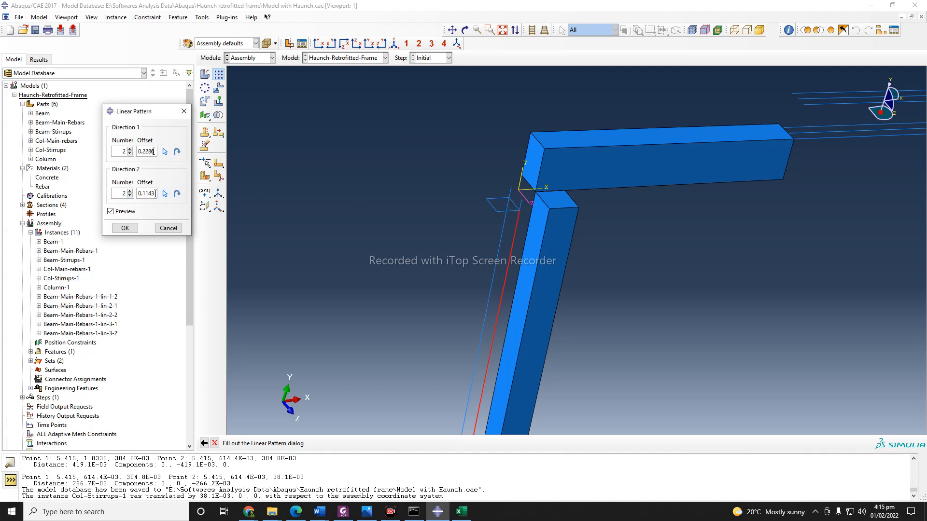
{"action": "left_click_drag", "start_coordinate": [155, 194], "coordinate": [131, 195]}
{"action": "type", "text": "0.2286"}
Set direction 2 along the assembly's X axis, flip it, and create the column rebar pattern.
{"action": "left_click", "coordinate": [165, 195]}
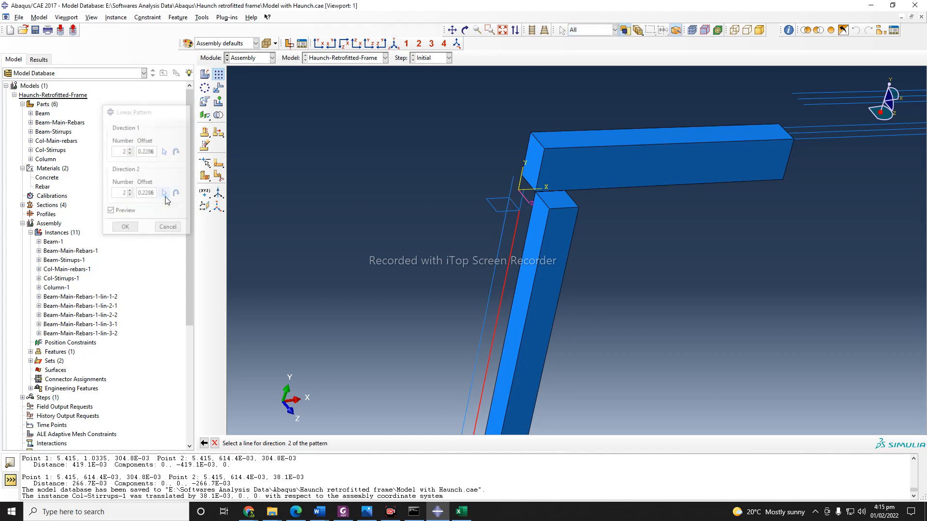
{"action": "left_click", "coordinate": [528, 191]}
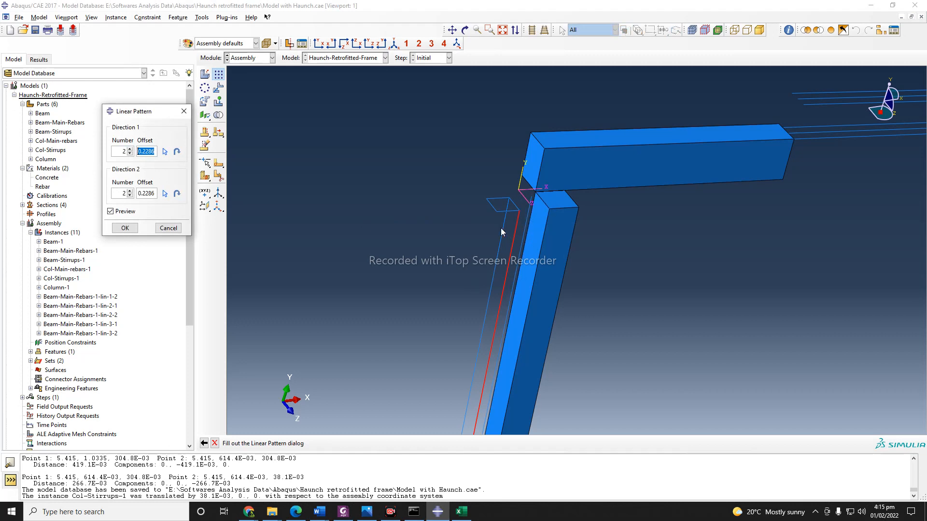
{"action": "left_click", "coordinate": [177, 194]}
{"action": "left_click", "coordinate": [124, 229]}
{"action": "scroll", "coordinate": [372, 234], "scroll_direction": "down", "scroll_amount": 3}
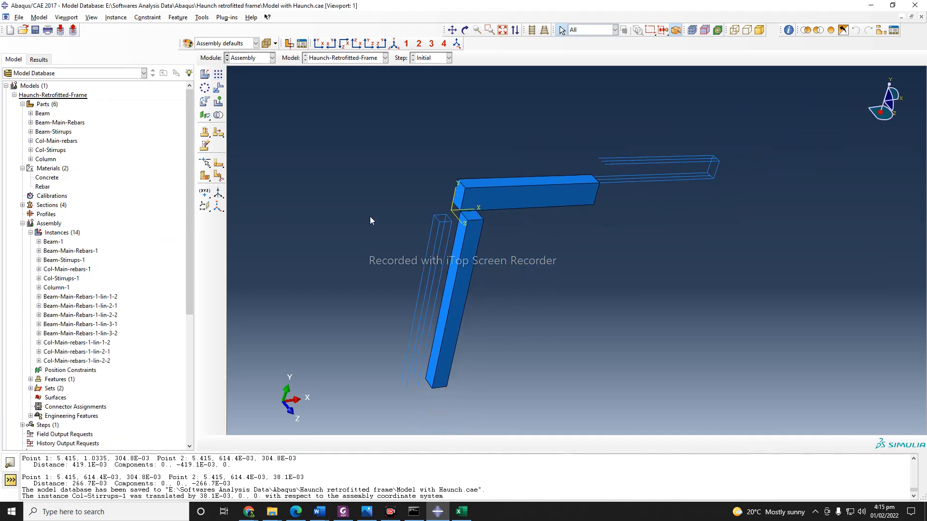
Start a linear pattern and select the beam stirrup instance at the far end of the beam rebars.
{"action": "left_click", "coordinate": [465, 30]}
{"action": "left_click_drag", "start_coordinate": [570, 229], "coordinate": [531, 251]}
{"action": "left_click_drag", "start_coordinate": [583, 269], "coordinate": [642, 293]}
{"action": "scroll", "coordinate": [453, 291], "scroll_direction": "down", "scroll_amount": 3}
{"action": "scroll", "coordinate": [651, 190], "scroll_direction": "up", "scroll_amount": 4}
{"action": "scroll", "coordinate": [502, 250], "scroll_direction": "up", "scroll_amount": 3}
{"action": "scroll", "coordinate": [386, 248], "scroll_direction": "down", "scroll_amount": 3}
{"action": "scroll", "coordinate": [713, 175], "scroll_direction": "up", "scroll_amount": 4}
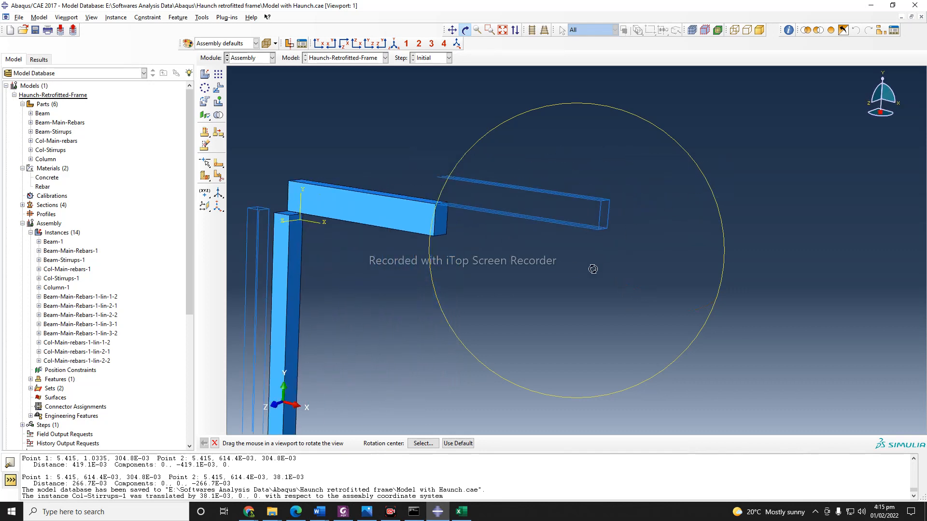
{"action": "left_click_drag", "start_coordinate": [592, 269], "coordinate": [598, 269]}
{"action": "left_click", "coordinate": [218, 74]}
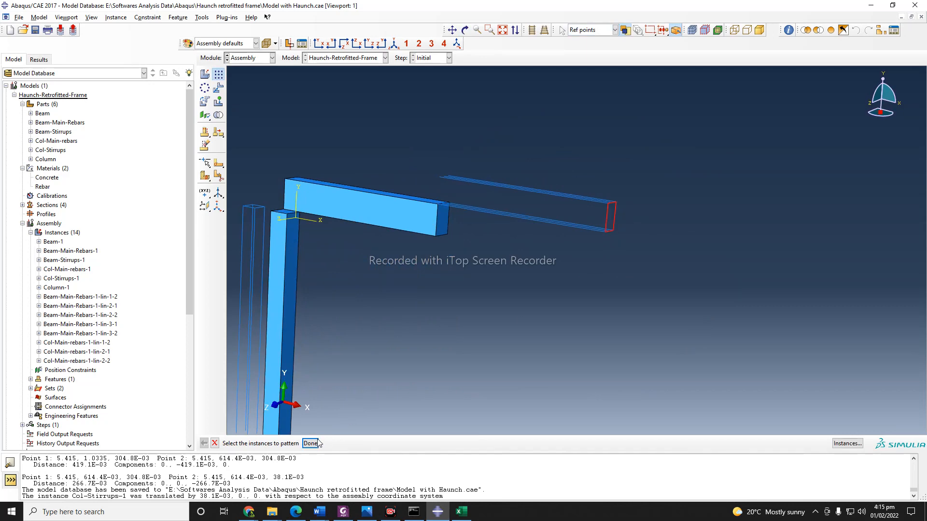
Switch to Foxit PhantomPDF and check the stirrup spacing in the paper's beam and column section details.
{"action": "left_click", "coordinate": [343, 511]}
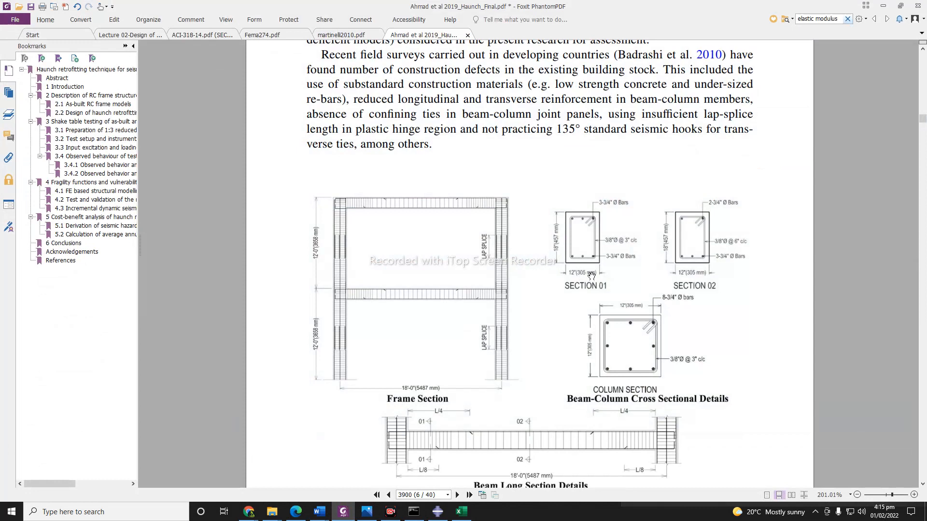
{"action": "scroll", "coordinate": [557, 321], "scroll_direction": "down", "scroll_amount": 1}
{"action": "scroll", "coordinate": [553, 321], "scroll_direction": "up", "scroll_amount": 1}
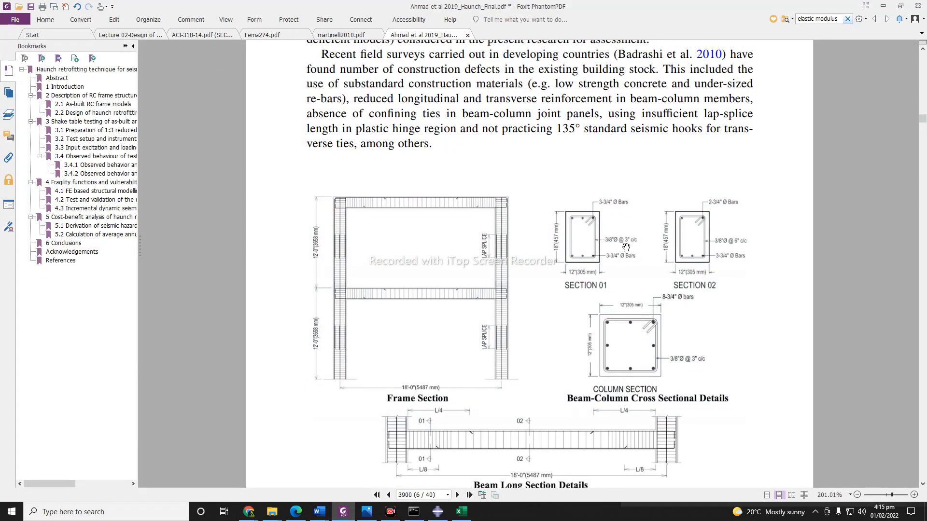
{"action": "left_click", "coordinate": [883, 6]}
Convert 3 inches to metres with the Google unit converter in Chrome, and return to Abaqus.
{"action": "mouse_move", "coordinate": [248, 511]}
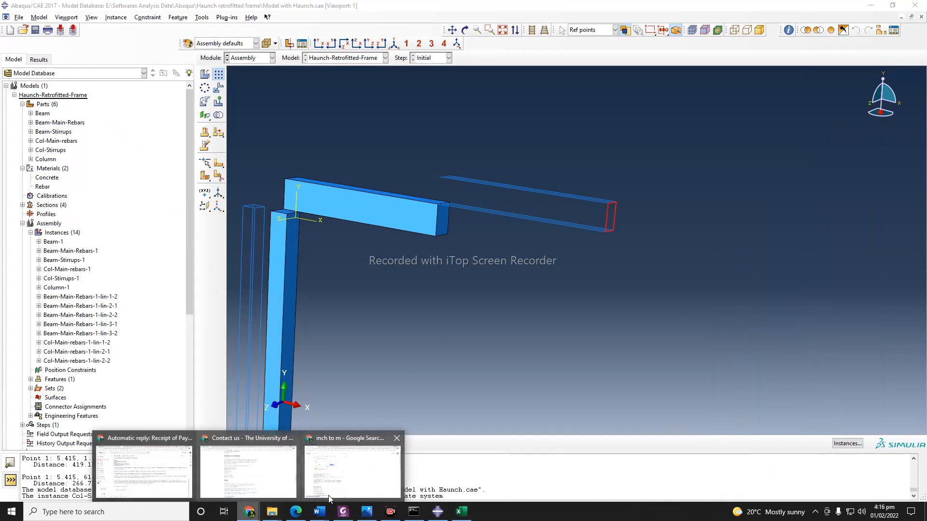
{"action": "left_click", "coordinate": [354, 478]}
{"action": "left_click", "coordinate": [136, 186]}
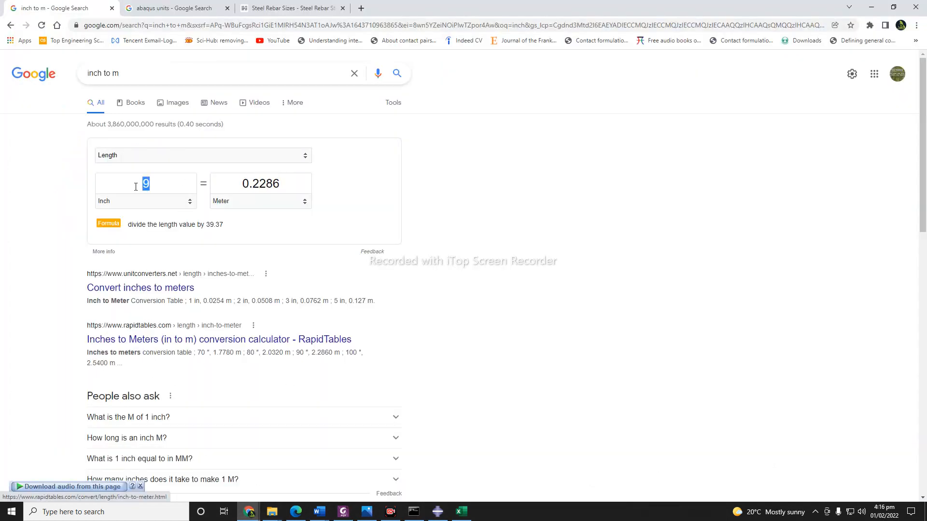
{"action": "type", "text": "3"}
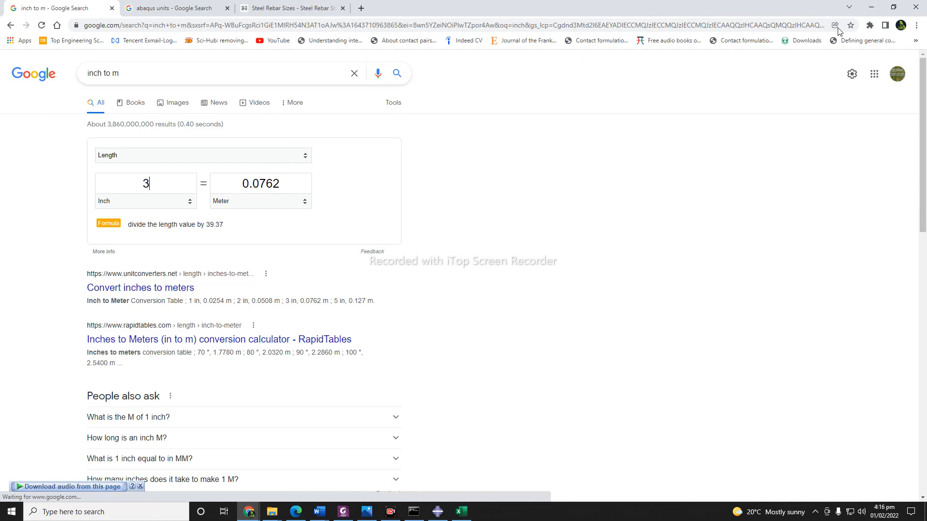
{"action": "left_click", "coordinate": [871, 9]}
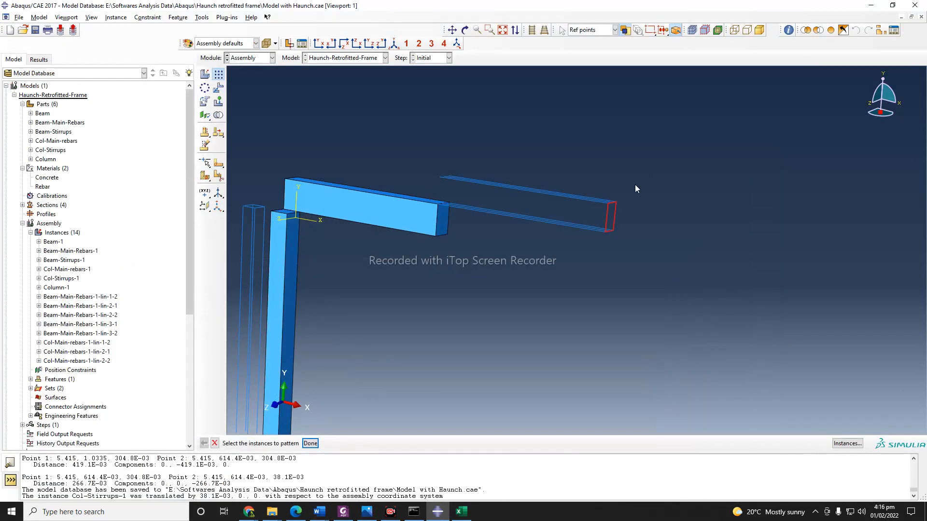
Confirm the stirrup selection, reduce direction 2 to 1 instance, and set the direction 1 offset to 0.0762.
{"action": "left_click", "coordinate": [310, 444]}
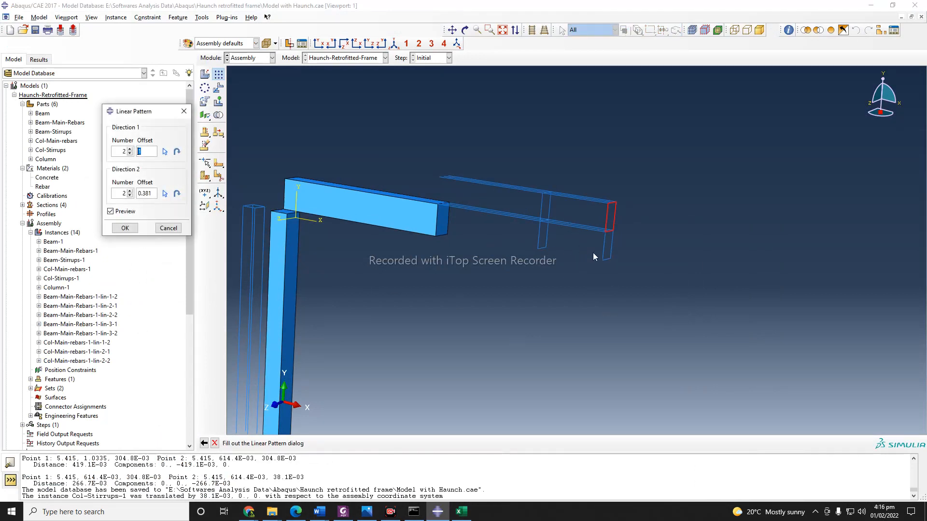
{"action": "left_click", "coordinate": [130, 195]}
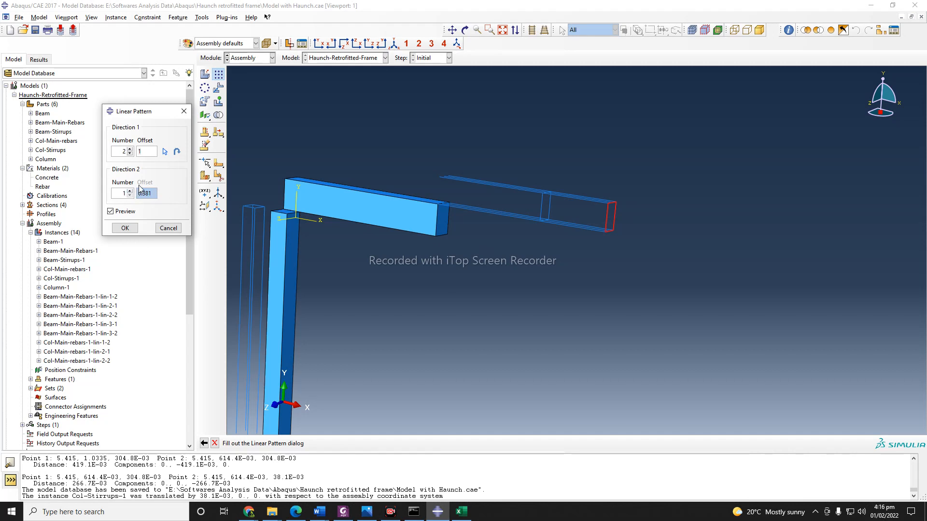
{"action": "double_click", "coordinate": [139, 152]}
{"action": "mouse_move", "coordinate": [248, 511]}
{"action": "left_click", "coordinate": [336, 487]}
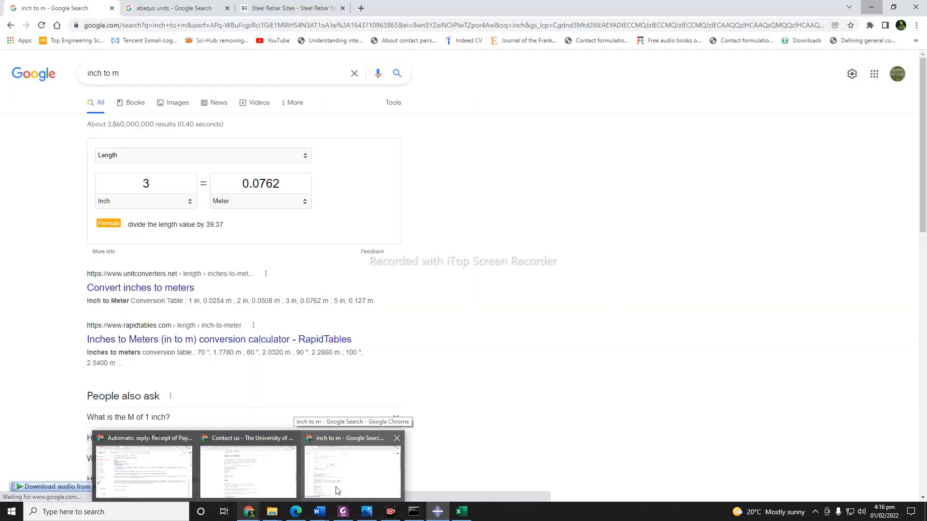
{"action": "type", "text": "0."}
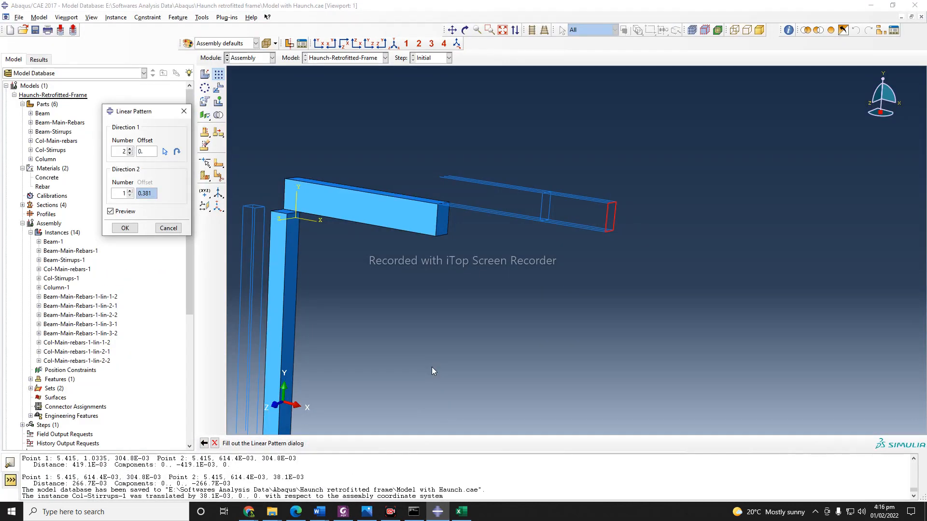
{"action": "type", "text": "0762"}
Raise the direction 1 count to 35 so the stirrups span the beam rebars, and create the linear pattern.
{"action": "left_click", "coordinate": [130, 150]}
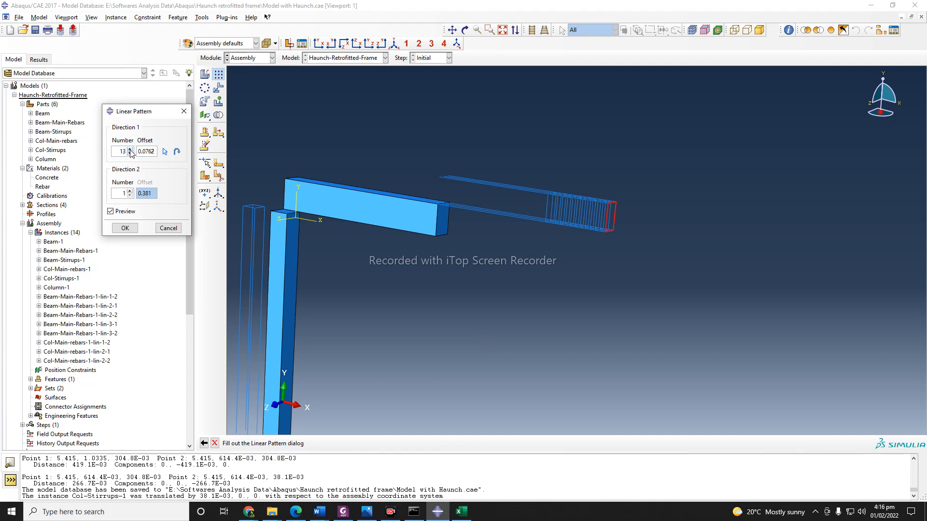
{"action": "left_click", "coordinate": [129, 150]}
{"action": "left_click", "coordinate": [130, 149]}
{"action": "left_click", "coordinate": [130, 150]}
{"action": "left_click", "coordinate": [129, 150]}
{"action": "left_click", "coordinate": [130, 150]}
{"action": "left_click", "coordinate": [130, 150]}
{"action": "left_click", "coordinate": [129, 149]}
{"action": "left_click", "coordinate": [130, 149]}
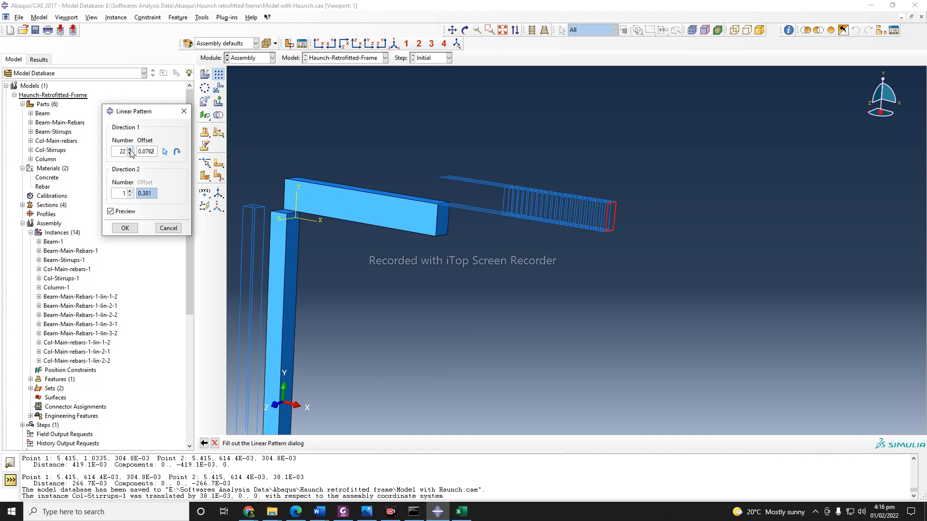
{"action": "left_click", "coordinate": [130, 149]}
{"action": "left_click", "coordinate": [129, 150]}
{"action": "left_click", "coordinate": [130, 149]}
{"action": "left_click", "coordinate": [130, 150]}
{"action": "left_click", "coordinate": [130, 150]}
{"action": "left_click", "coordinate": [130, 149]}
{"action": "left_click", "coordinate": [130, 150]}
{"action": "left_click", "coordinate": [130, 149]}
{"action": "left_click", "coordinate": [130, 150]}
{"action": "left_click", "coordinate": [130, 149]}
{"action": "left_click", "coordinate": [130, 150]}
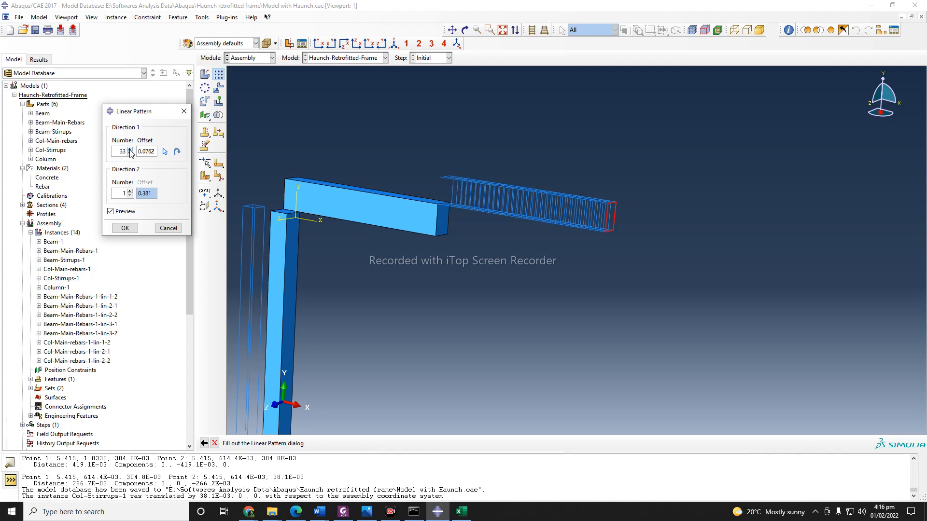
{"action": "left_click", "coordinate": [129, 149]}
{"action": "middle_click_drag", "start_coordinate": [392, 230], "coordinate": [475, 207], "text": "ctrl+alt"}
{"action": "scroll", "coordinate": [480, 205], "scroll_direction": "up", "scroll_amount": 5}
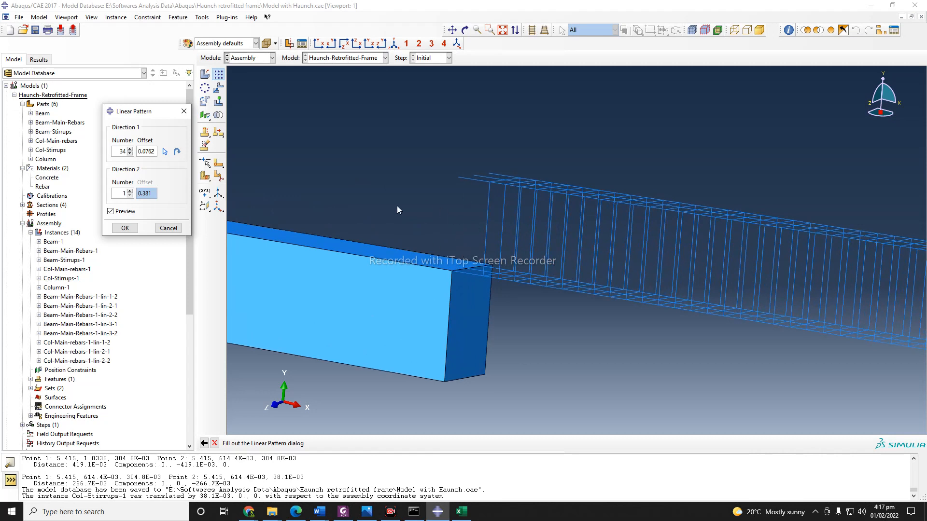
{"action": "left_click", "coordinate": [130, 149]}
{"action": "left_click", "coordinate": [129, 153]}
{"action": "left_click", "coordinate": [125, 231]}
Examine the patterned stirrups along the beam rebars, focusing on the gap at the rebars' column-side end.
{"action": "scroll", "coordinate": [418, 148], "scroll_direction": "down", "scroll_amount": 4}
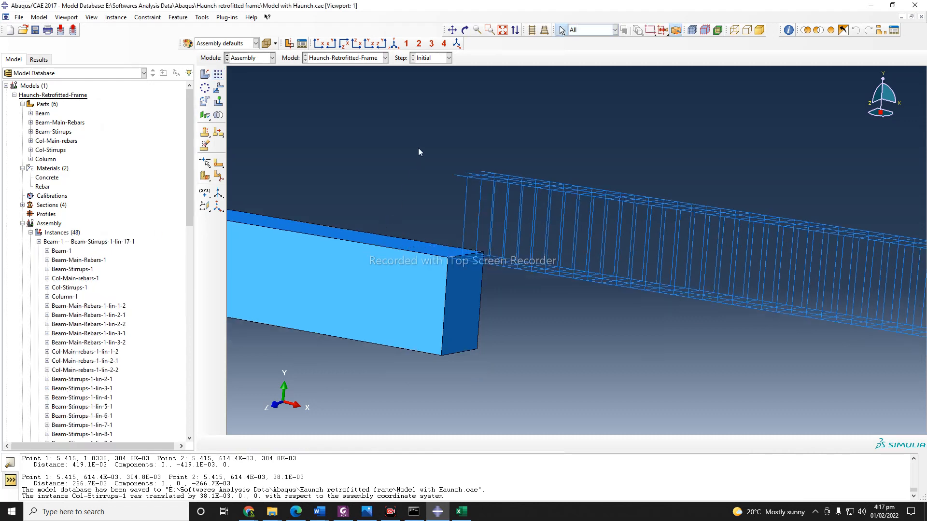
{"action": "scroll", "coordinate": [241, 239], "scroll_direction": "down", "scroll_amount": 1}
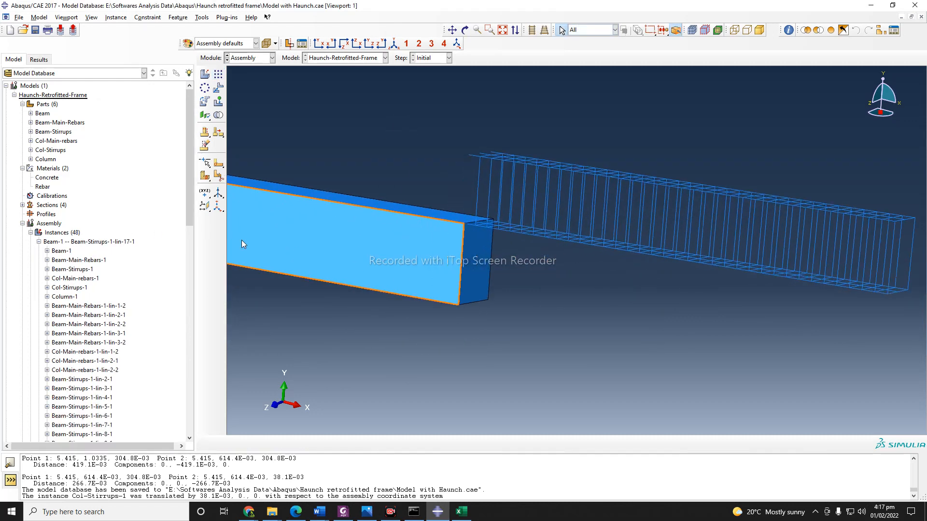
{"action": "scroll", "coordinate": [871, 299], "scroll_direction": "up", "scroll_amount": 1}
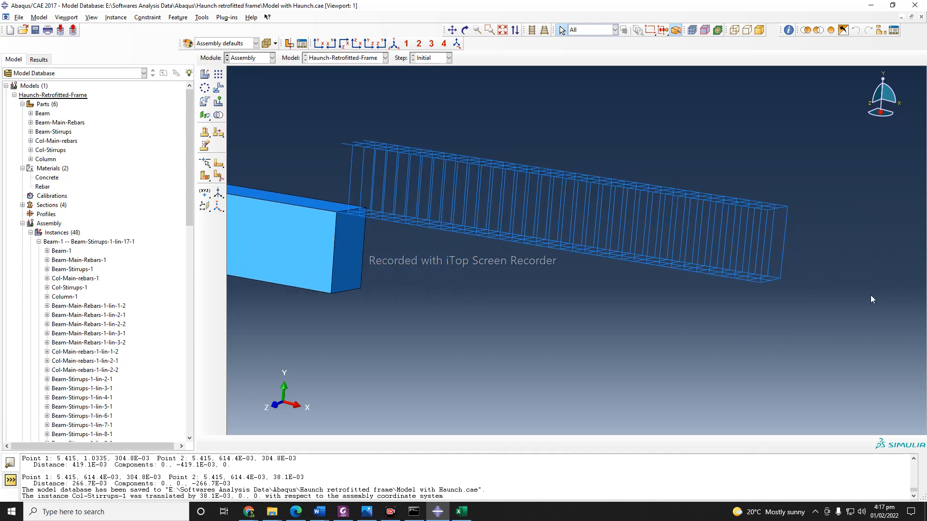
{"action": "left_click", "coordinate": [465, 30]}
{"action": "left_click_drag", "start_coordinate": [530, 276], "coordinate": [576, 285]}
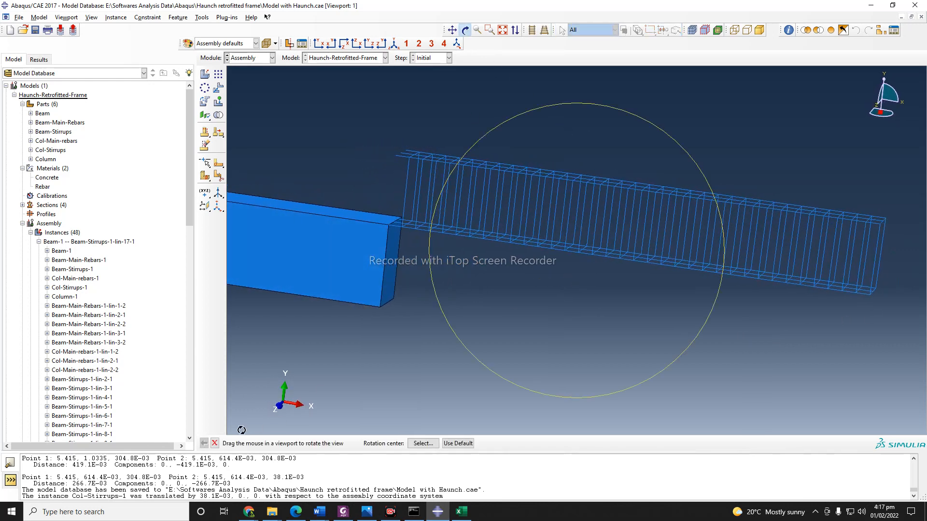
{"action": "left_click", "coordinate": [214, 443]}
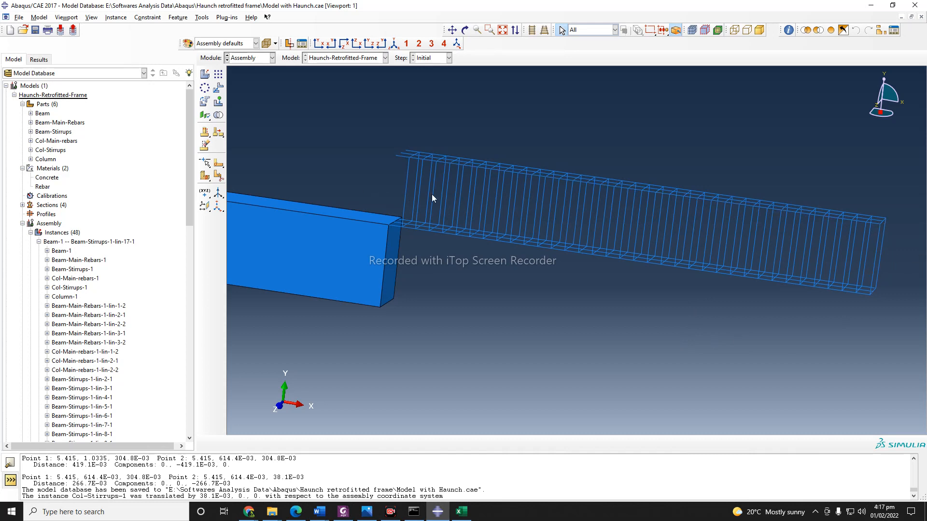
{"action": "scroll", "coordinate": [237, 321], "scroll_direction": "down", "scroll_amount": 3}
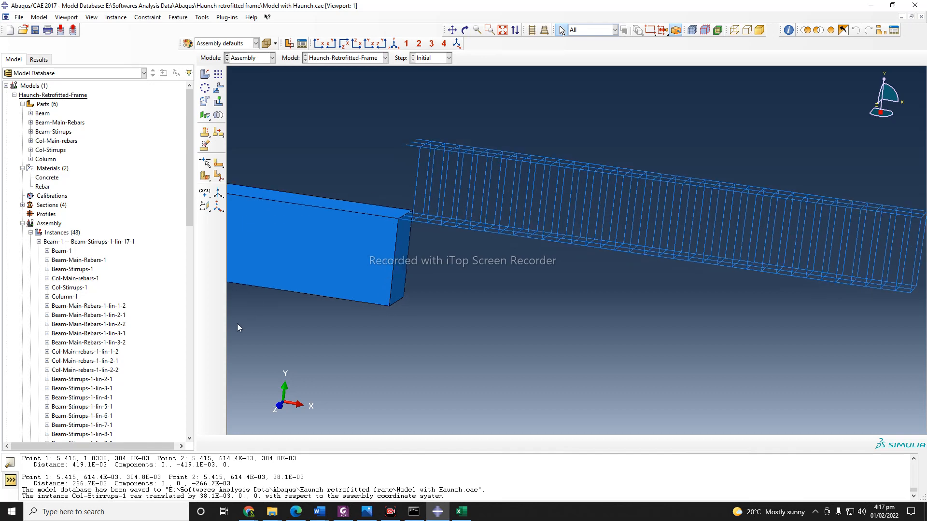
{"action": "scroll", "coordinate": [363, 155], "scroll_direction": "up", "scroll_amount": 2}
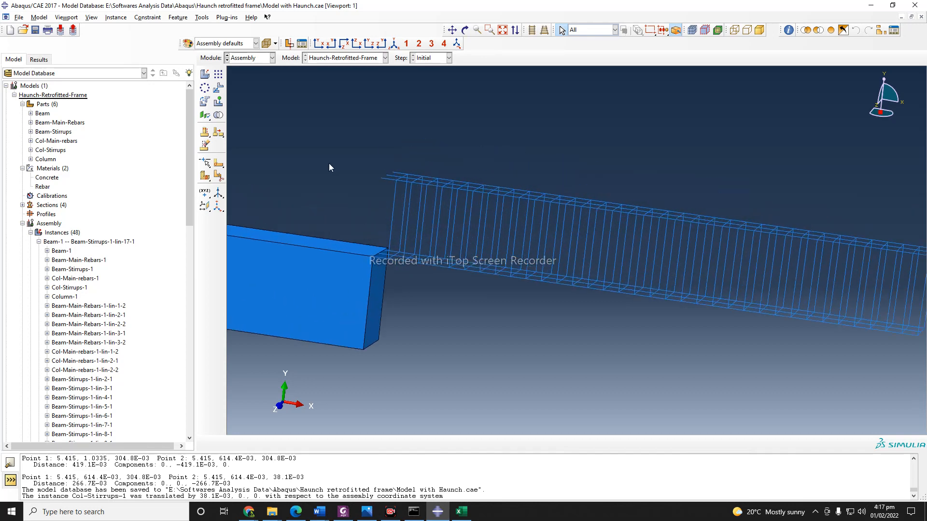
{"action": "scroll", "coordinate": [328, 167], "scroll_direction": "up", "scroll_amount": 2}
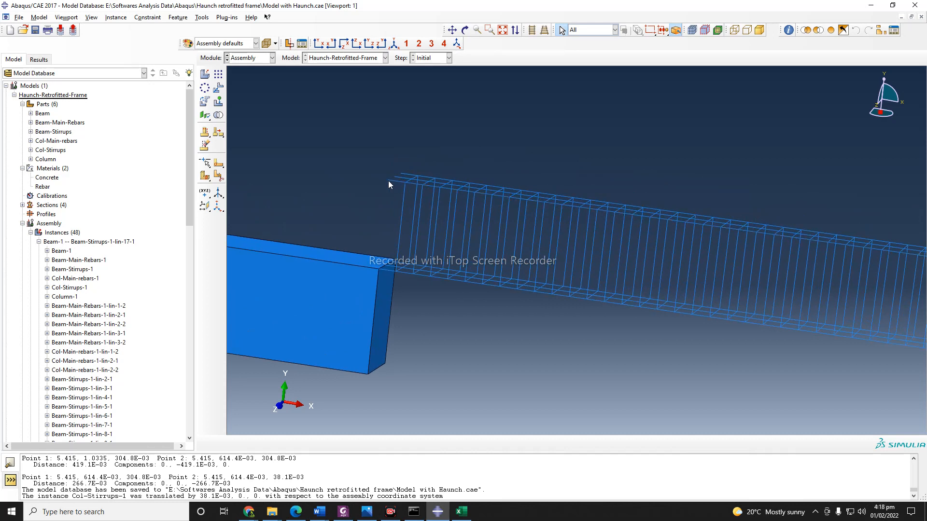
Measure the distance from the last patterned stirrup's upper corner to the free end of the beam rebar.
{"action": "left_click", "coordinate": [202, 17]}
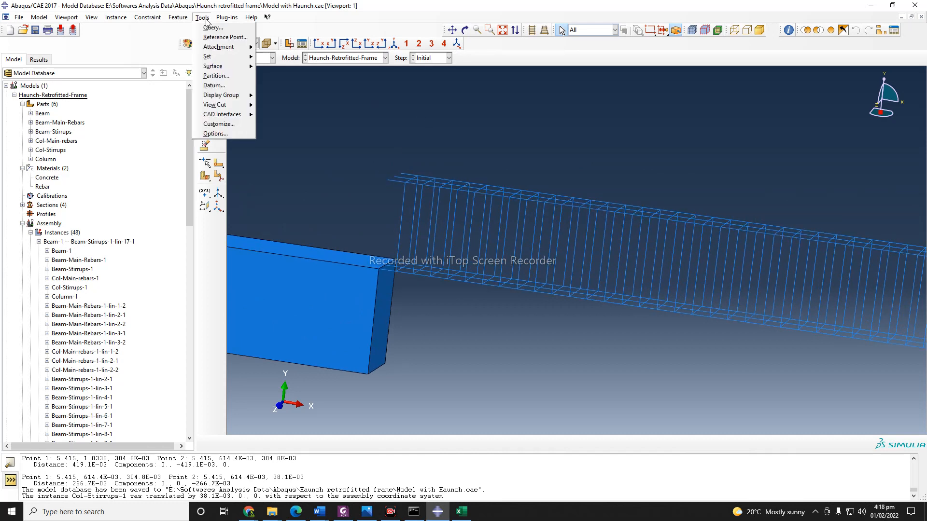
{"action": "left_click", "coordinate": [216, 29]}
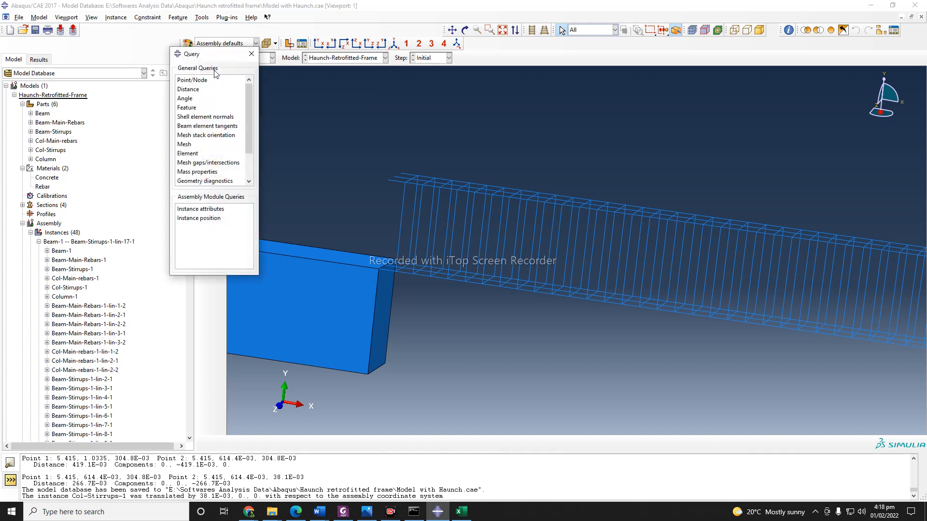
{"action": "left_click", "coordinate": [203, 88]}
{"action": "scroll", "coordinate": [344, 175], "scroll_direction": "up", "scroll_amount": 2}
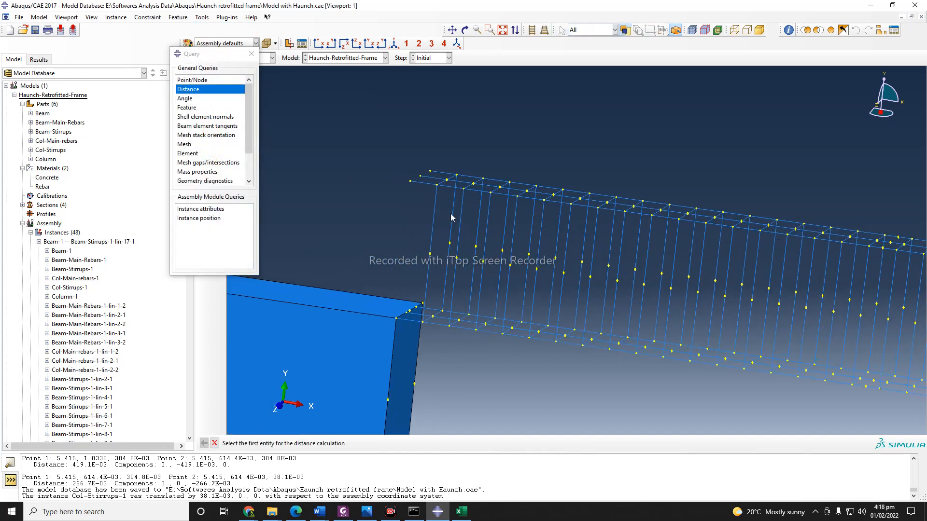
{"action": "left_click", "coordinate": [437, 186]}
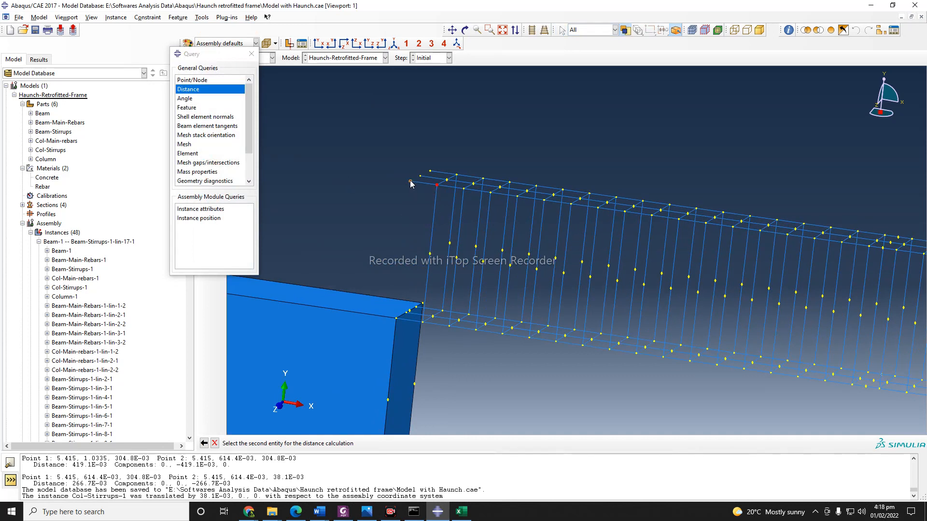
{"action": "left_click", "coordinate": [410, 181]}
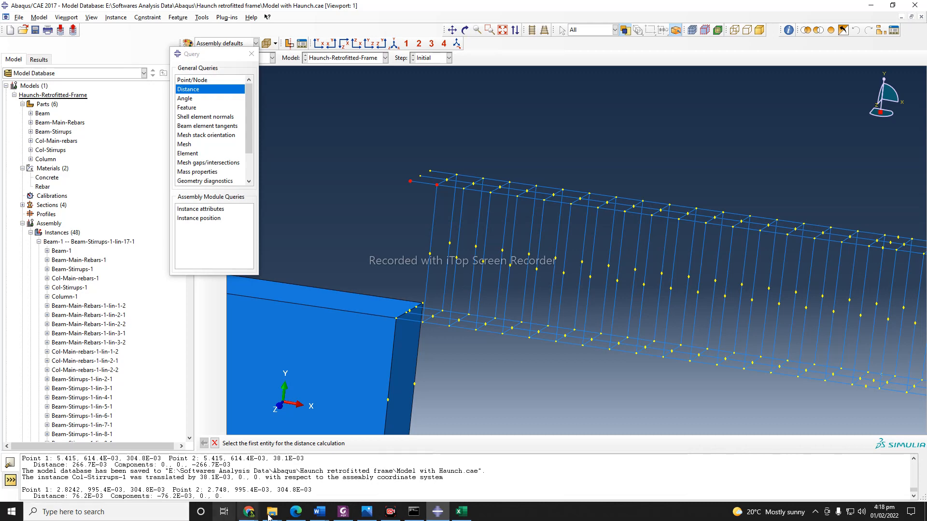
Convert 1.5 inches to metres with the Google unit converter in Chrome, return to Abaqus, and end the distance query.
{"action": "mouse_move", "coordinate": [249, 516]}
{"action": "left_click", "coordinate": [361, 485]}
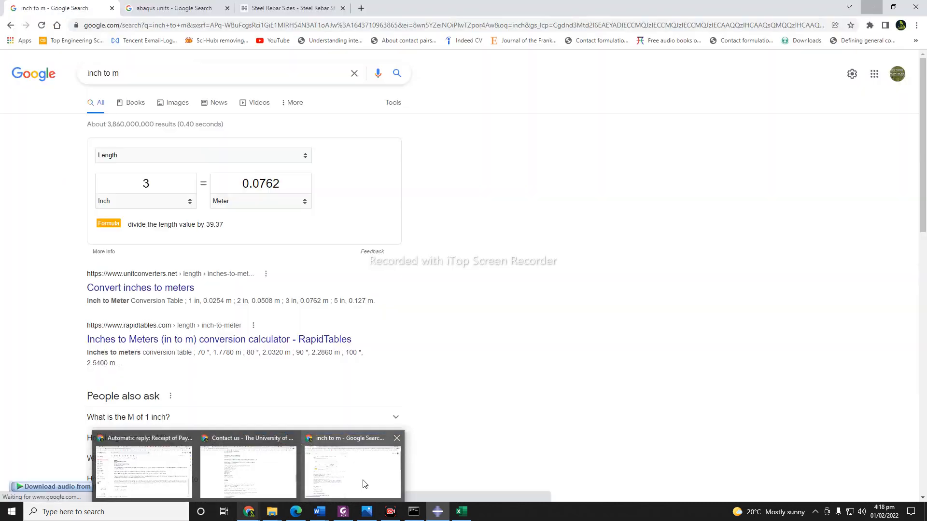
{"action": "double_click", "coordinate": [145, 186]}
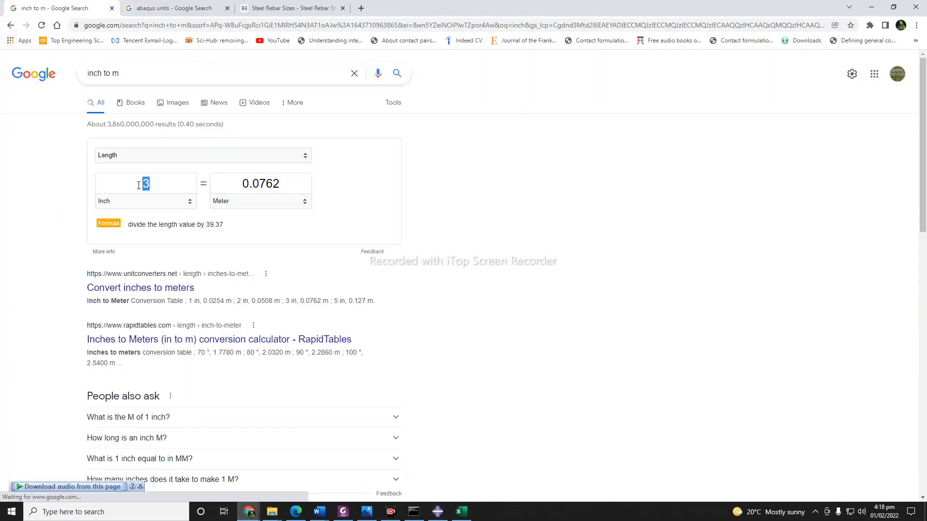
{"action": "type", "text": "1.5"}
{"action": "left_click", "coordinate": [871, 8]}
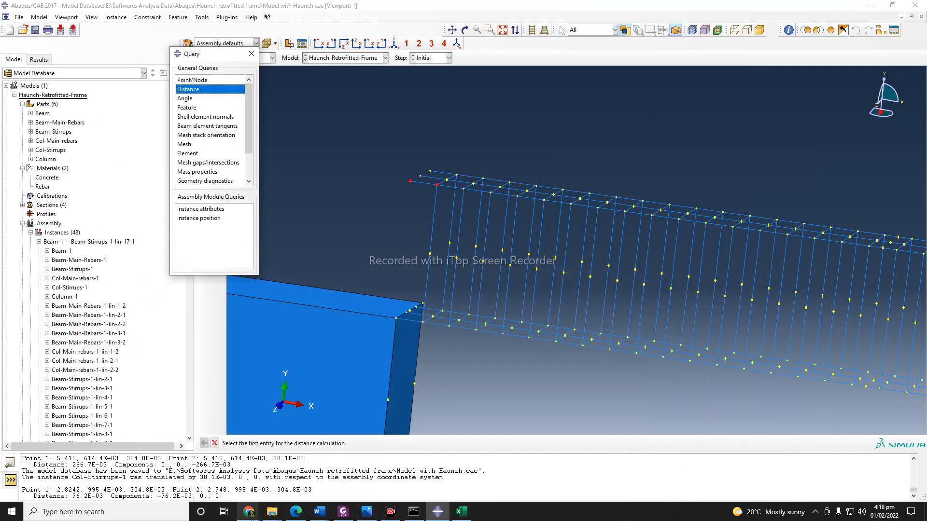
{"action": "mouse_move", "coordinate": [249, 511]}
{"action": "left_click", "coordinate": [357, 471]}
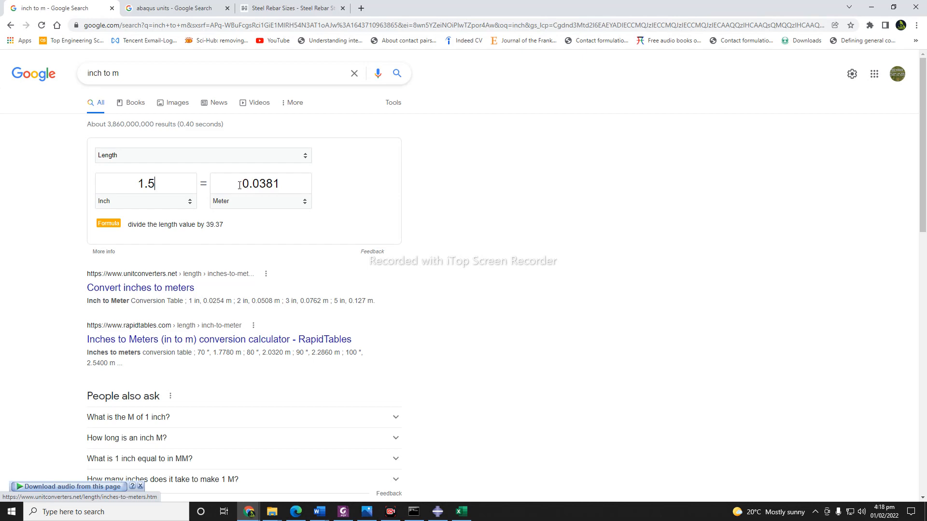
{"action": "left_click", "coordinate": [871, 7]}
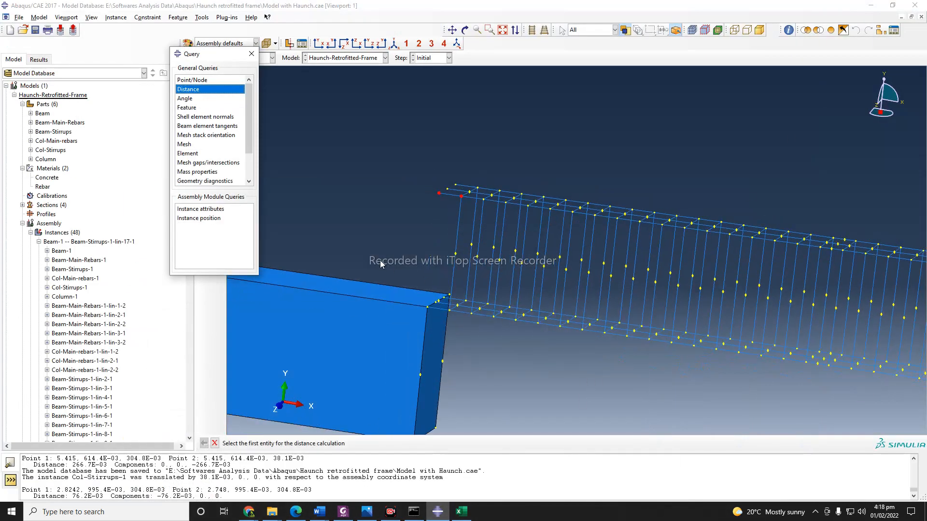
{"action": "scroll", "coordinate": [337, 134], "scroll_direction": "up", "scroll_amount": 5}
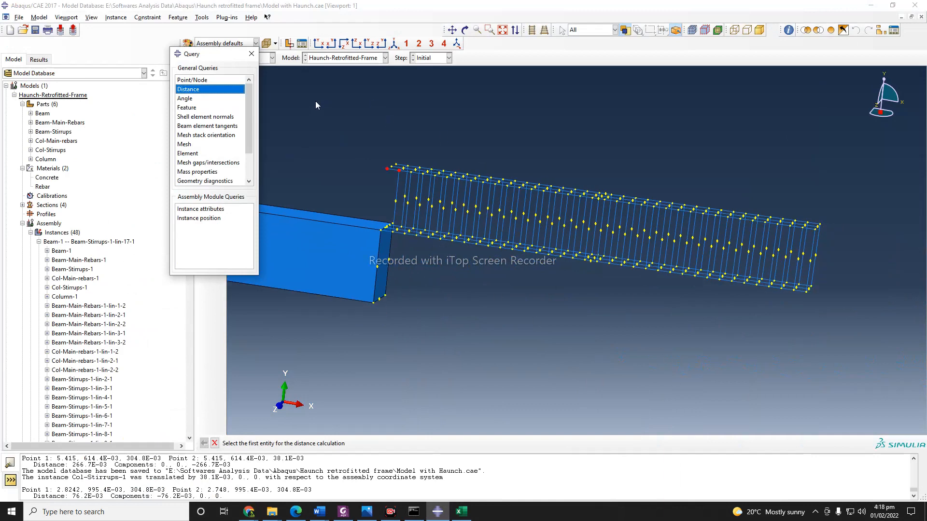
{"action": "left_click", "coordinate": [250, 54]}
{"action": "scroll", "coordinate": [540, 306], "scroll_direction": "up", "scroll_amount": 1}
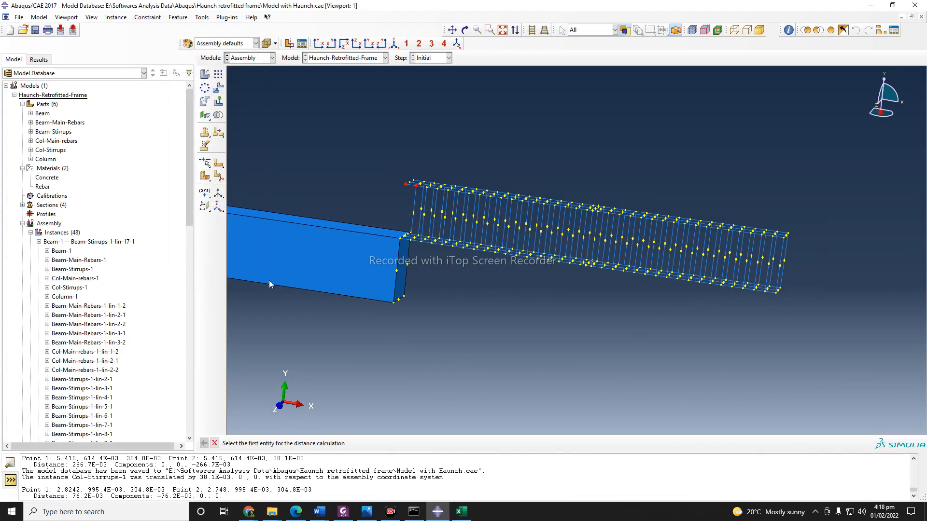
{"action": "left_click", "coordinate": [215, 443]}
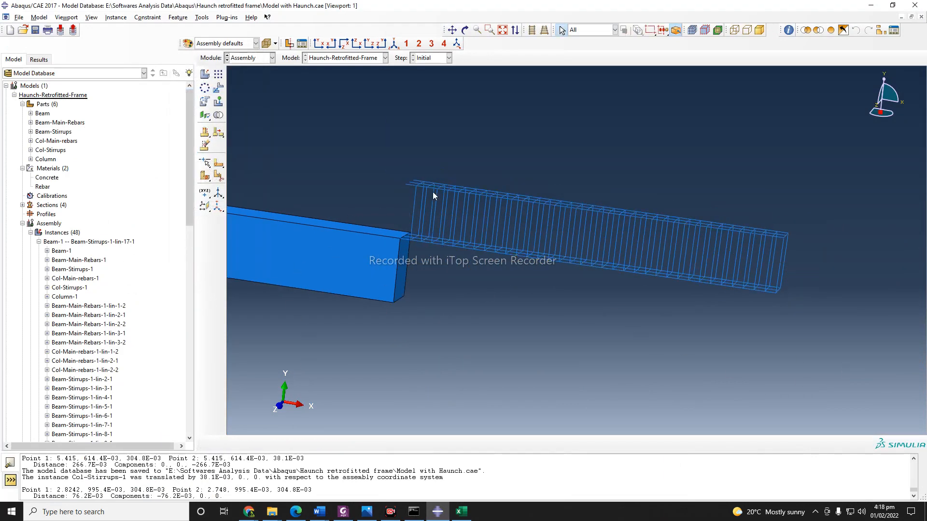
{"action": "left_click", "coordinate": [465, 30]}
{"action": "left_click_drag", "start_coordinate": [603, 164], "coordinate": [633, 152]}
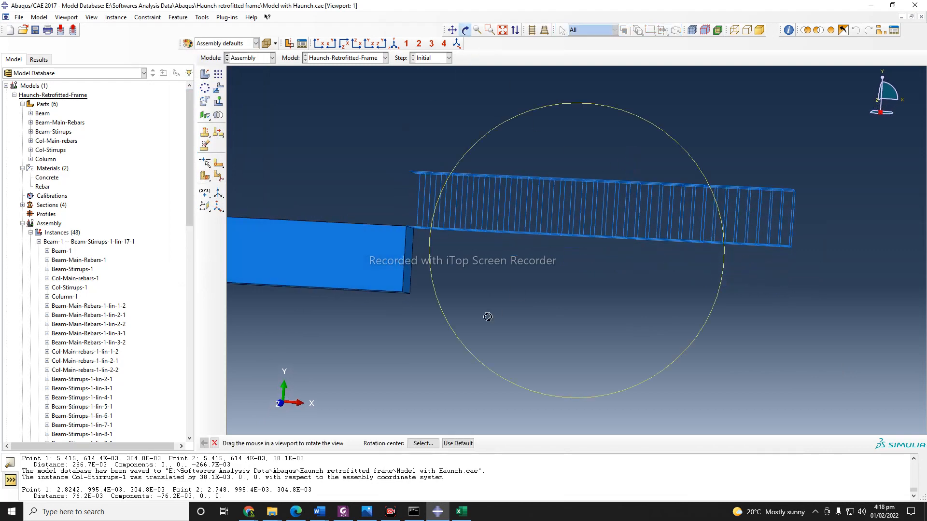
{"action": "left_click_drag", "start_coordinate": [487, 317], "coordinate": [400, 345]}
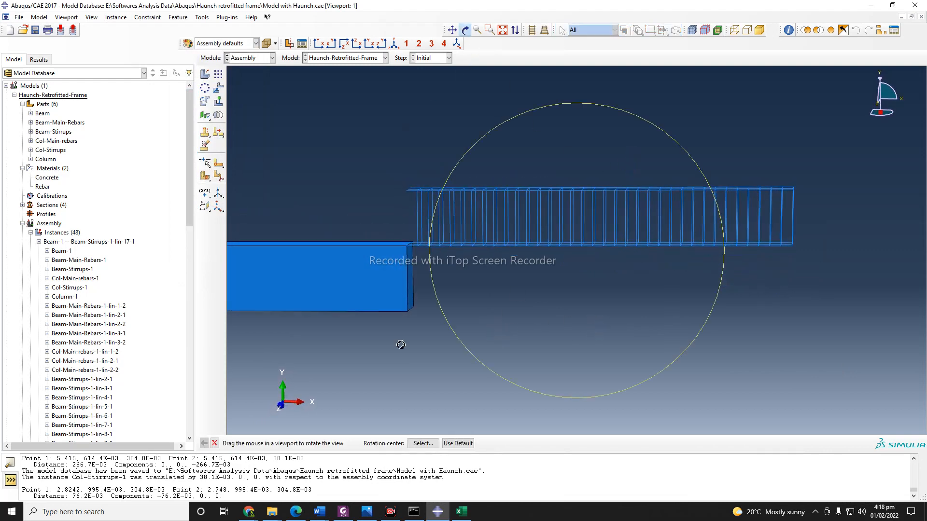
{"action": "left_click", "coordinate": [215, 442]}
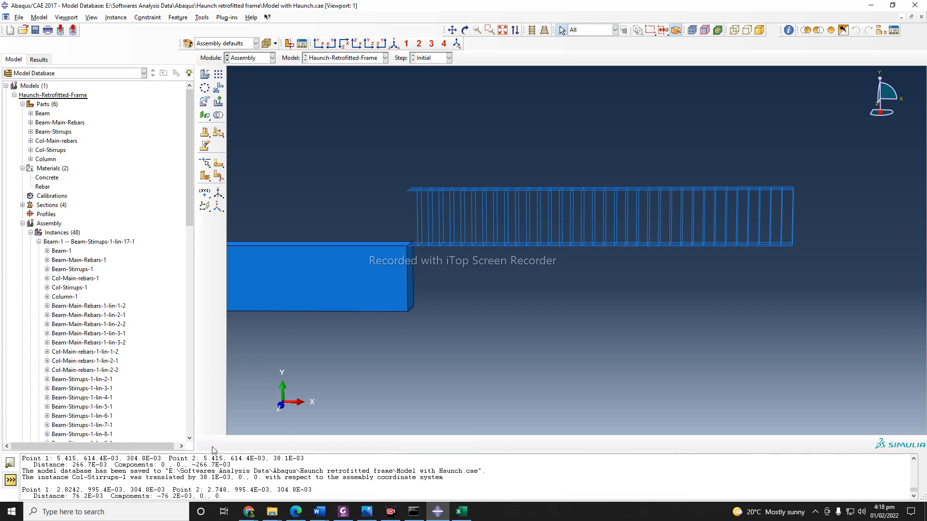
{"action": "left_click", "coordinate": [218, 89]}
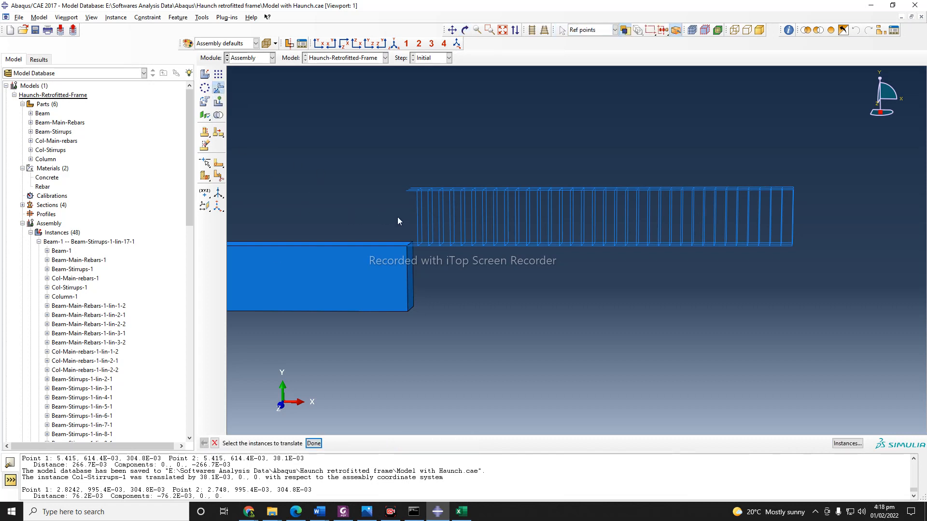
{"action": "left_click_drag", "start_coordinate": [398, 217], "coordinate": [833, 220]}
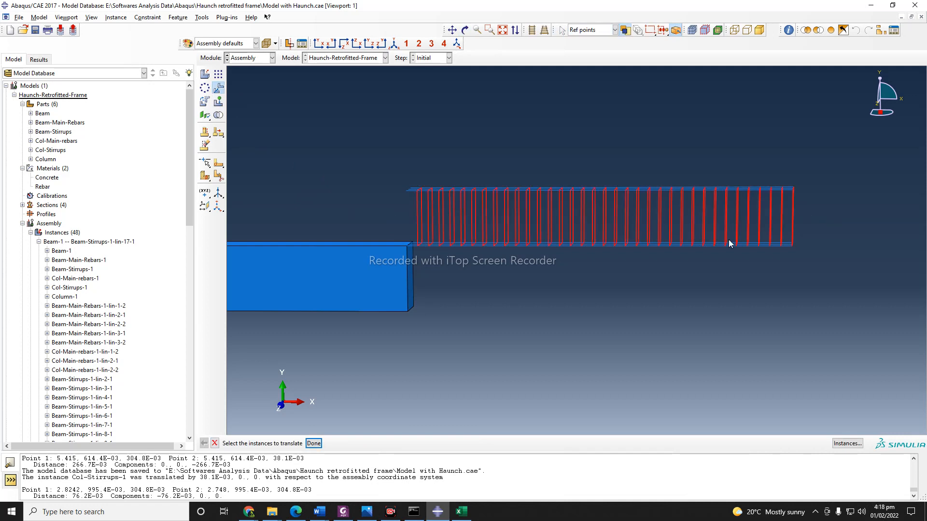
{"action": "left_click", "coordinate": [314, 443]}
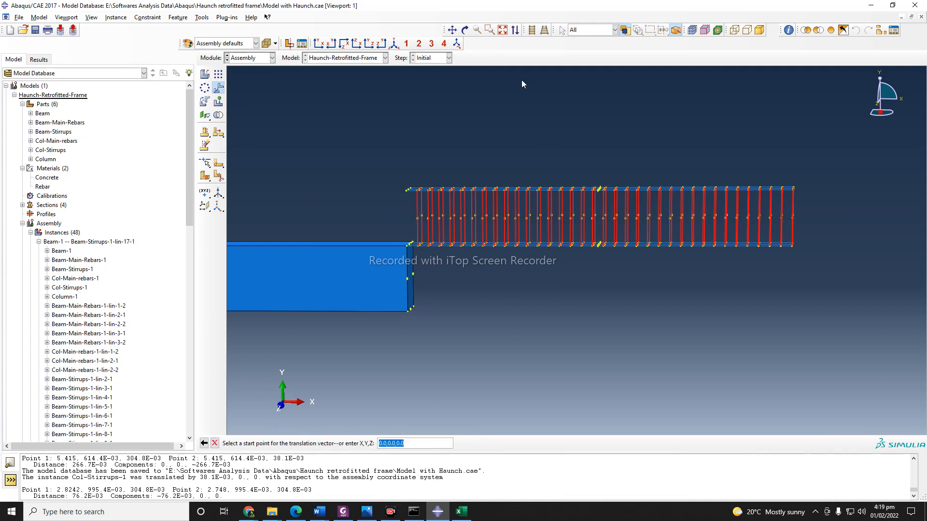
{"action": "left_click", "coordinate": [215, 443]}
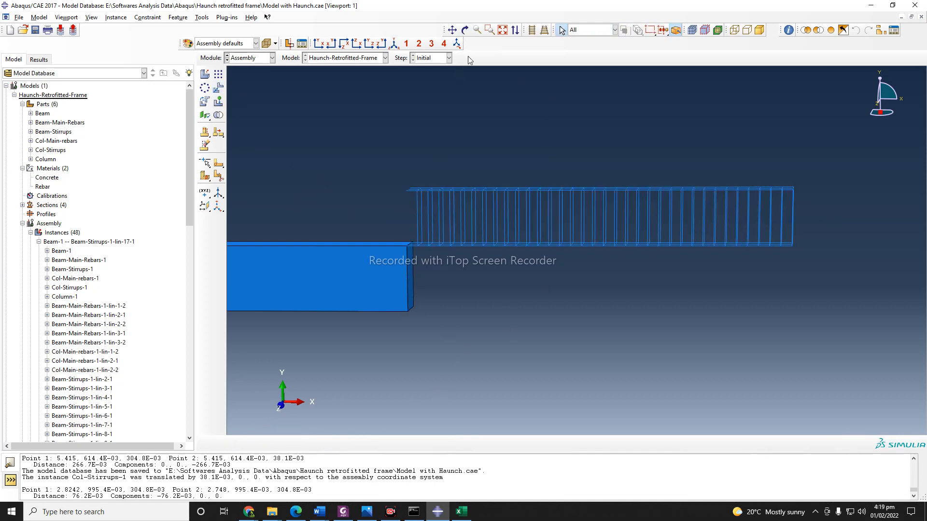
Query the coordinates of the end stirrup's upper front corner at the beam rebars' far end from the beam.
{"action": "left_click", "coordinate": [465, 30]}
{"action": "left_click_drag", "start_coordinate": [563, 335], "coordinate": [802, 204]}
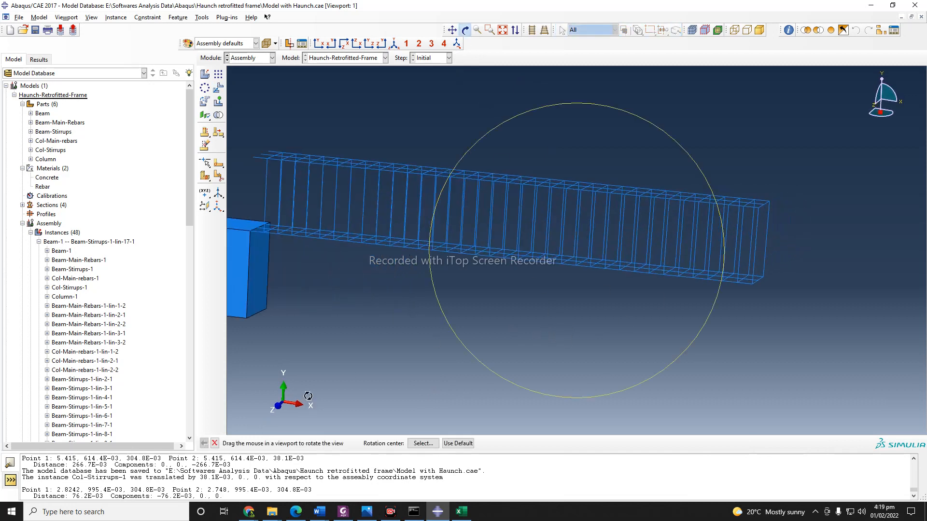
{"action": "left_click", "coordinate": [215, 443]}
{"action": "left_click", "coordinate": [207, 18]}
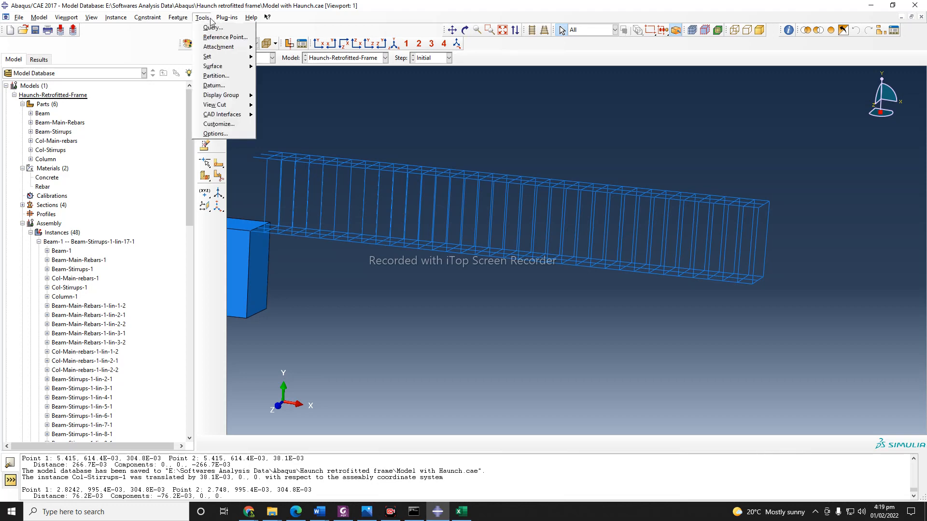
{"action": "left_click", "coordinate": [212, 27]}
{"action": "left_click", "coordinate": [192, 80]}
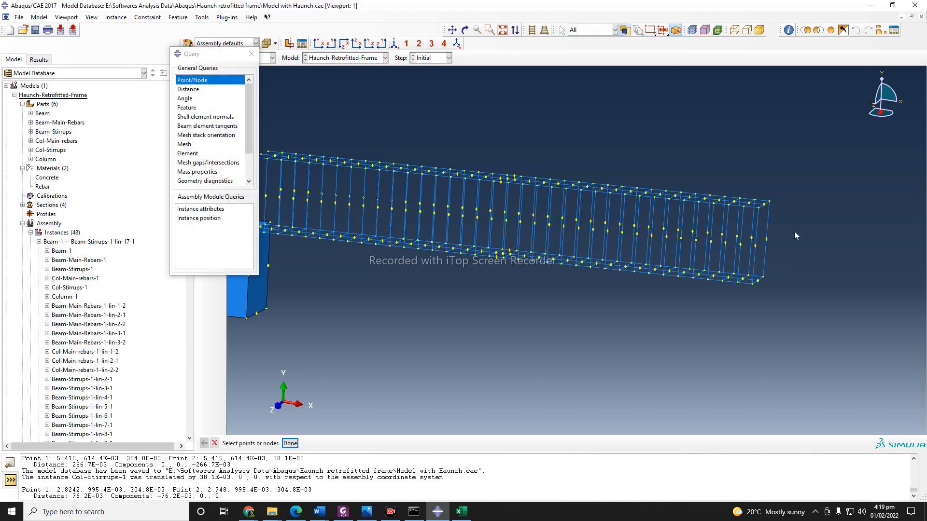
{"action": "scroll", "coordinate": [768, 226], "scroll_direction": "down", "scroll_amount": 2}
{"action": "scroll", "coordinate": [757, 210], "scroll_direction": "down", "scroll_amount": 2}
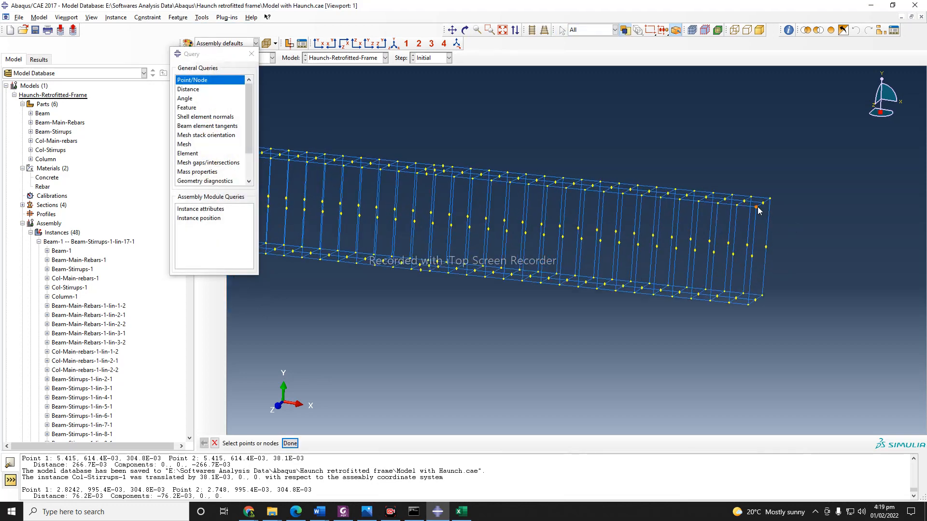
{"action": "left_click", "coordinate": [756, 208]}
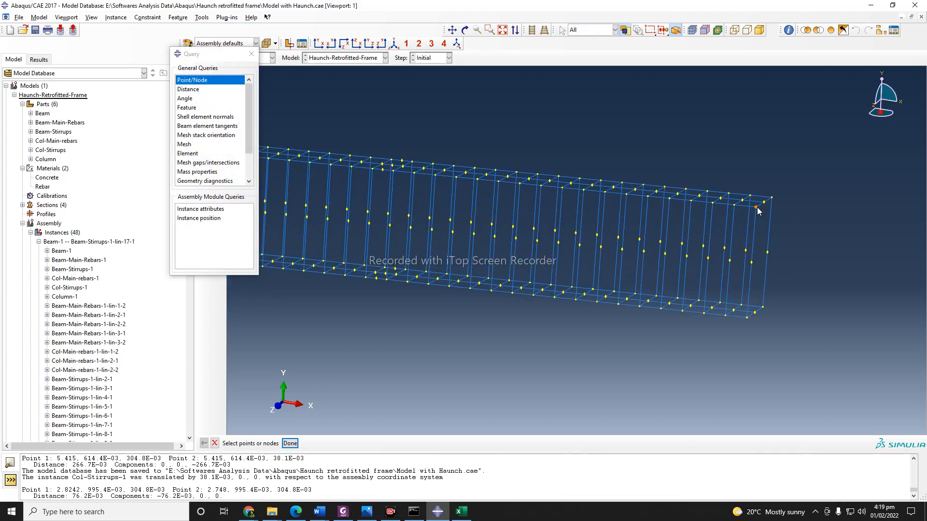
{"action": "left_click", "coordinate": [290, 442]}
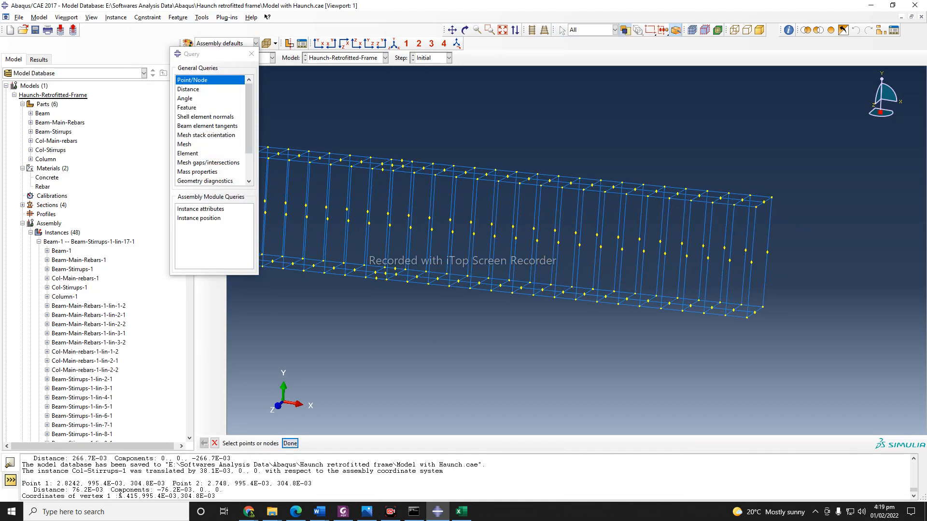
Copy the queried corner coordinates from the message area and close the query.
{"action": "left_click_drag", "start_coordinate": [118, 496], "coordinate": [227, 497]}
{"action": "key", "text": "ctrl+c"}
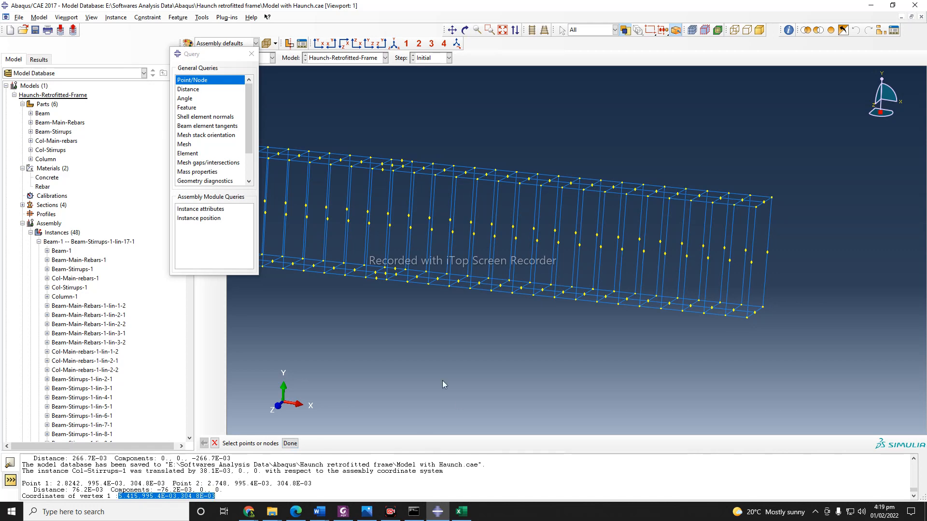
{"action": "left_click", "coordinate": [251, 54]}
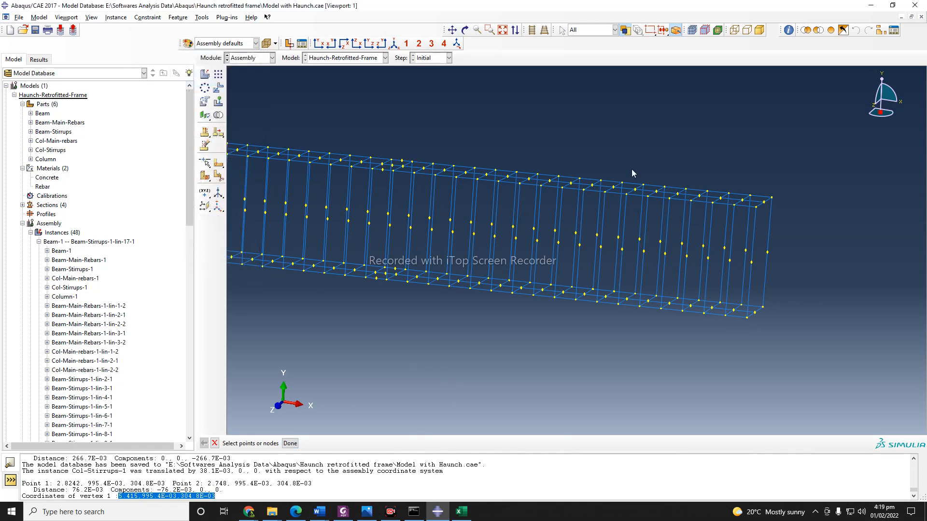
Start translating instances and select all the beam stirrups, leaving out the main rebars.
{"action": "scroll", "coordinate": [722, 167], "scroll_direction": "up", "scroll_amount": 4}
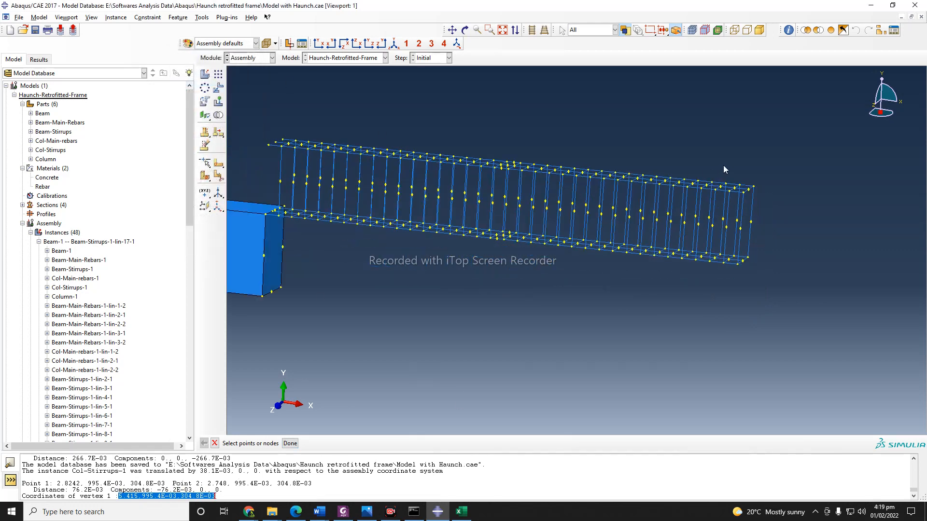
{"action": "left_click", "coordinate": [464, 31]}
{"action": "left_click_drag", "start_coordinate": [575, 266], "coordinate": [482, 337]}
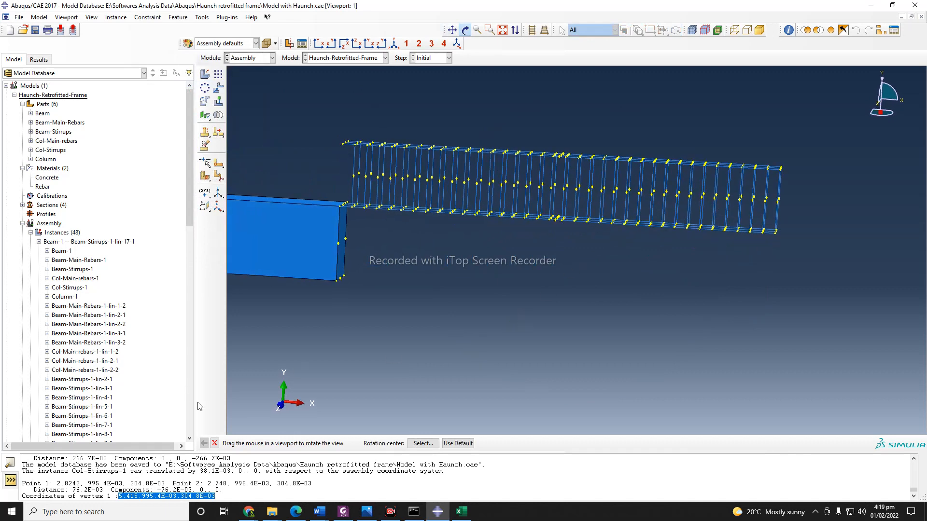
{"action": "left_click", "coordinate": [214, 443]}
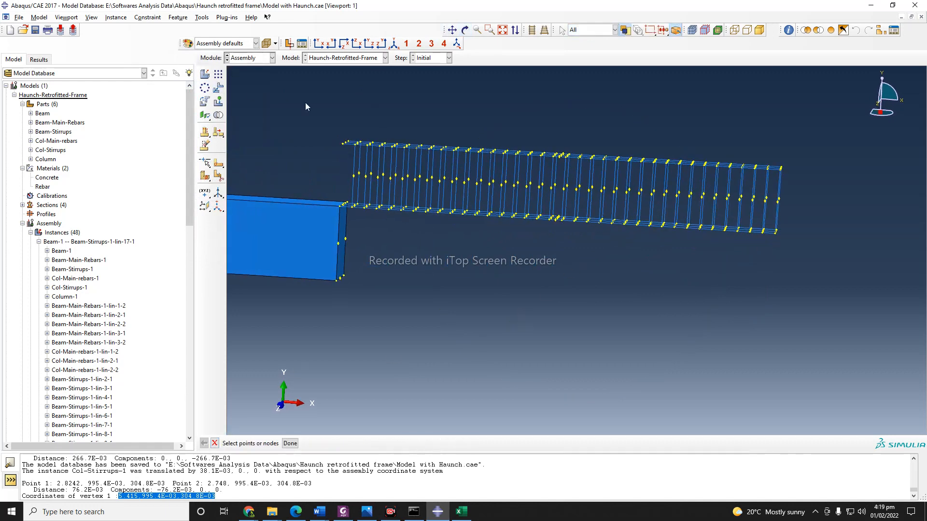
{"action": "left_click", "coordinate": [218, 88]}
{"action": "left_click_drag", "start_coordinate": [326, 173], "coordinate": [681, 178]}
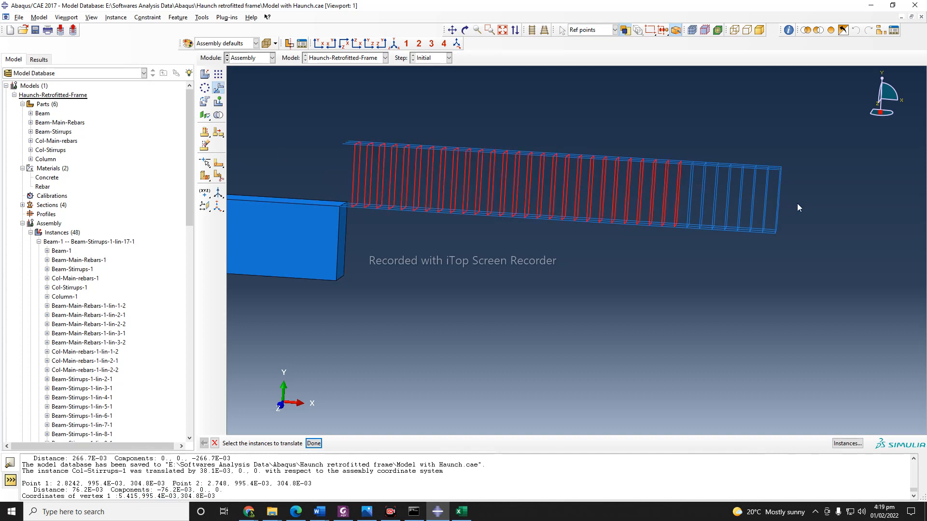
{"action": "left_click_drag", "start_coordinate": [805, 205], "coordinate": [648, 194], "text": "shift"}
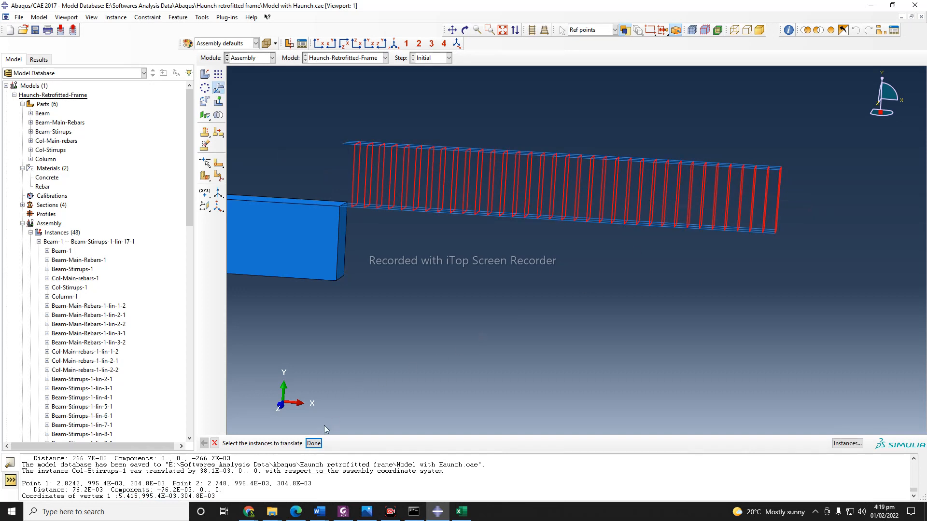
{"action": "left_click", "coordinate": [313, 443]}
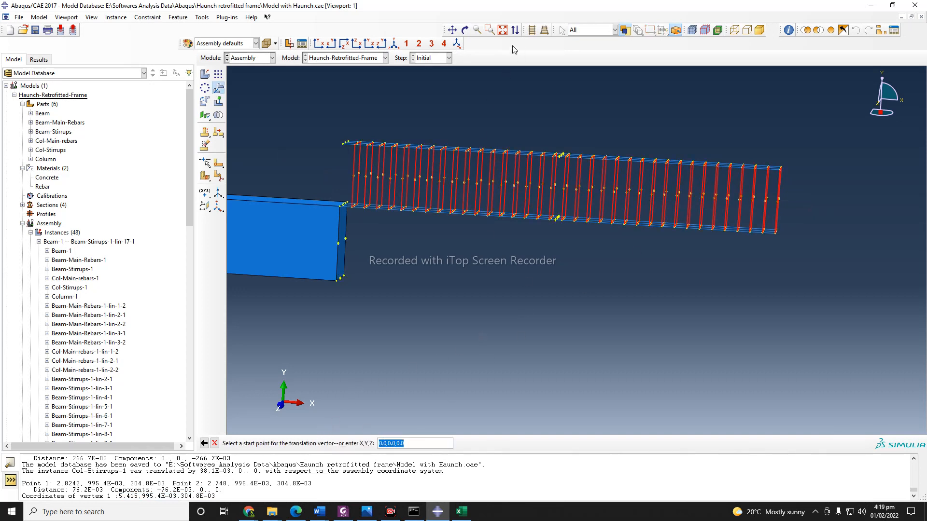
Set the end stirrup's upper front corner as the start point of the translation vector.
{"action": "left_click", "coordinate": [452, 30]}
{"action": "left_click", "coordinate": [464, 30]}
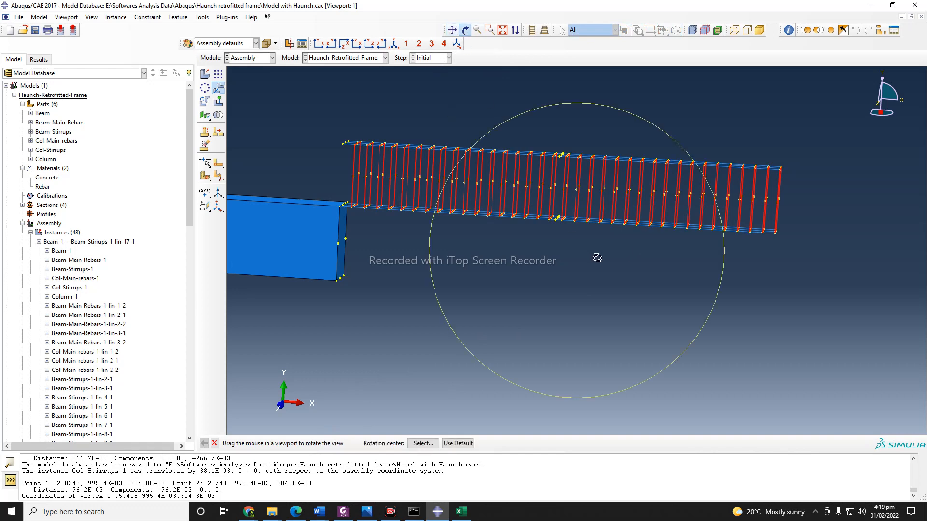
{"action": "left_click_drag", "start_coordinate": [597, 258], "coordinate": [546, 265]}
{"action": "left_click_drag", "start_coordinate": [713, 172], "coordinate": [727, 232]}
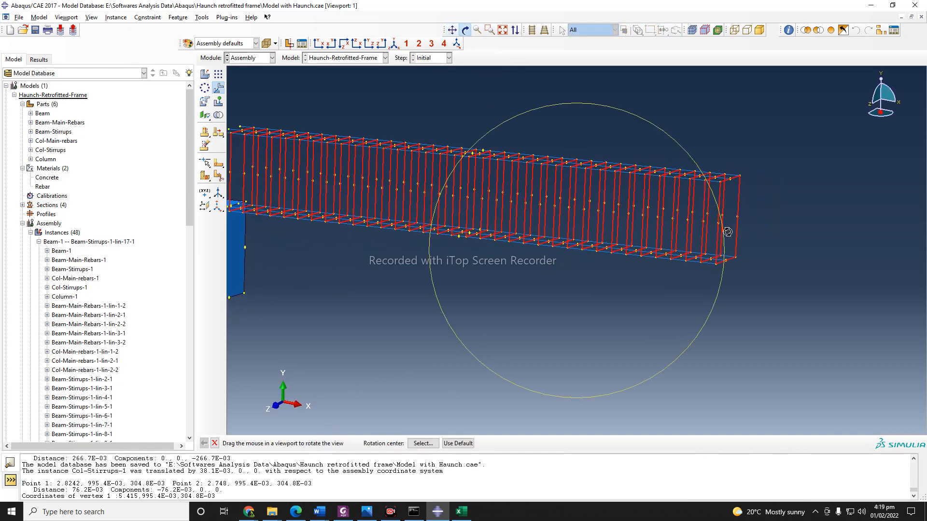
{"action": "left_click_drag", "start_coordinate": [659, 248], "coordinate": [641, 259]}
{"action": "left_click", "coordinate": [216, 443]}
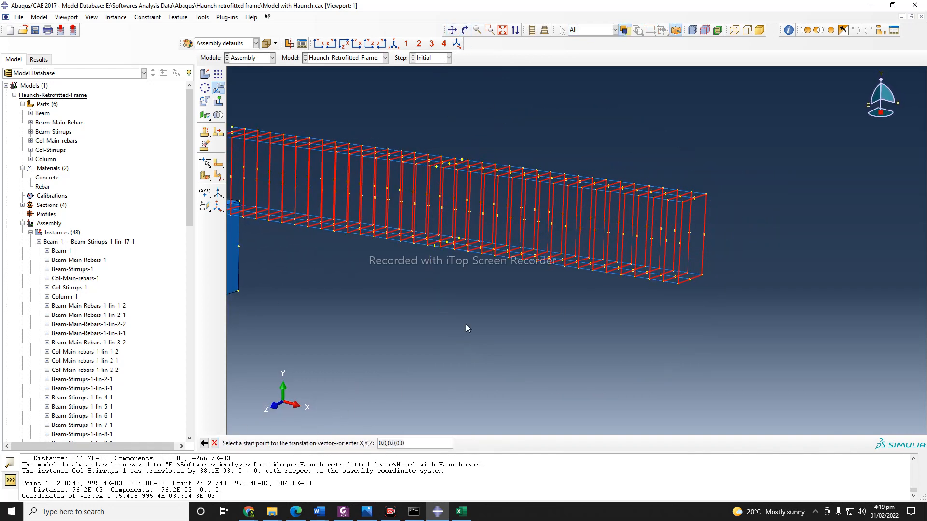
{"action": "scroll", "coordinate": [627, 223], "scroll_direction": "down", "scroll_amount": 4}
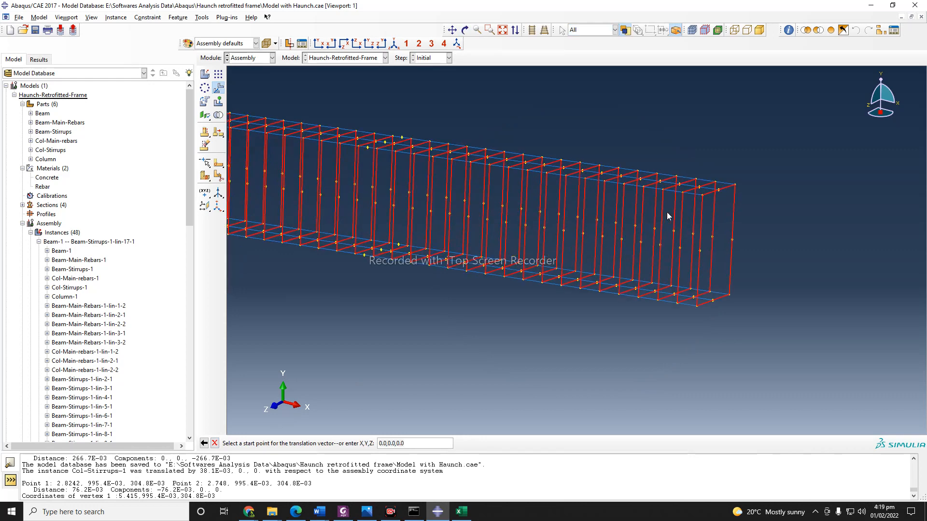
{"action": "left_click", "coordinate": [704, 196]}
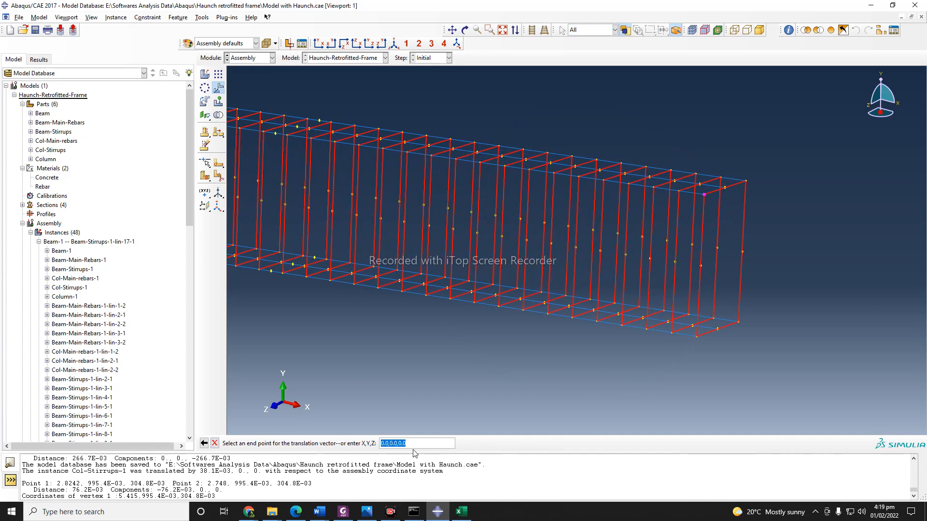
Paste the copied coordinates 5.415,995.4E-03,304.8E-03 as the end point of the translation vector.
{"action": "key", "text": "ctrl+v"}
{"action": "scroll", "coordinate": [778, 227], "scroll_direction": "down", "scroll_amount": 4}
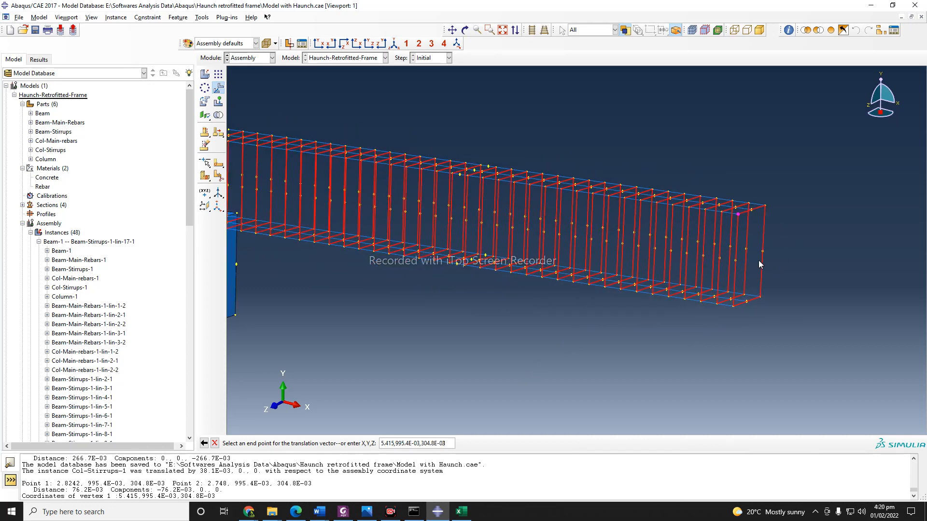
{"action": "scroll", "coordinate": [567, 253], "scroll_direction": "down", "scroll_amount": 2}
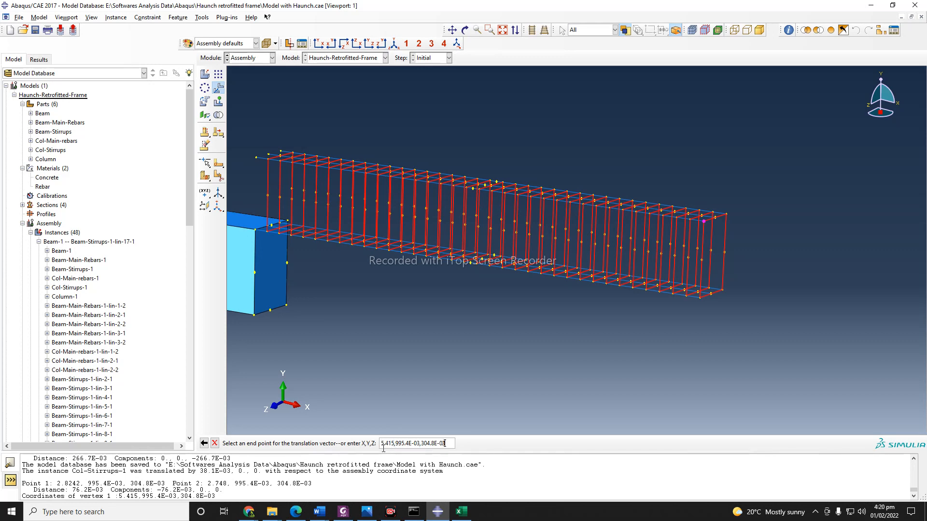
Switch to the Windows Calculator and place its window clear of the middle of the model.
{"action": "left_click", "coordinate": [135, 513]}
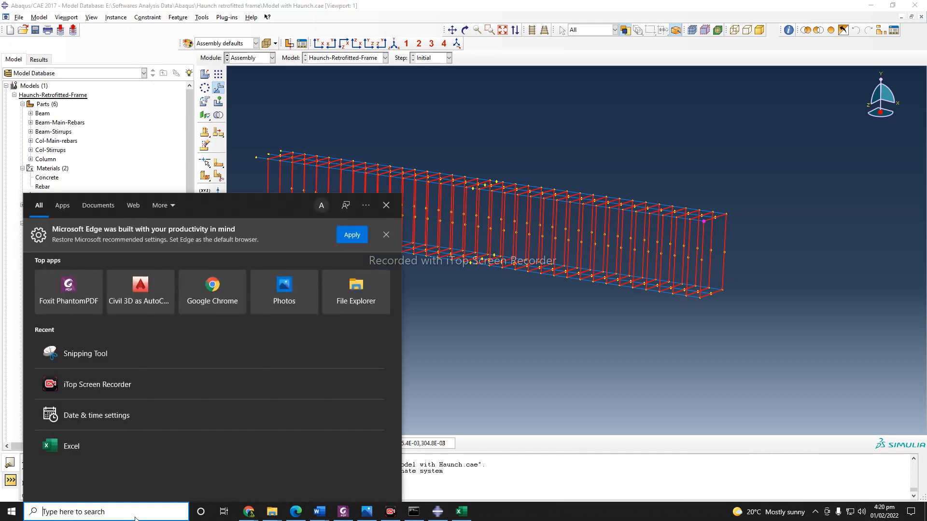
{"action": "type", "text": "cal"}
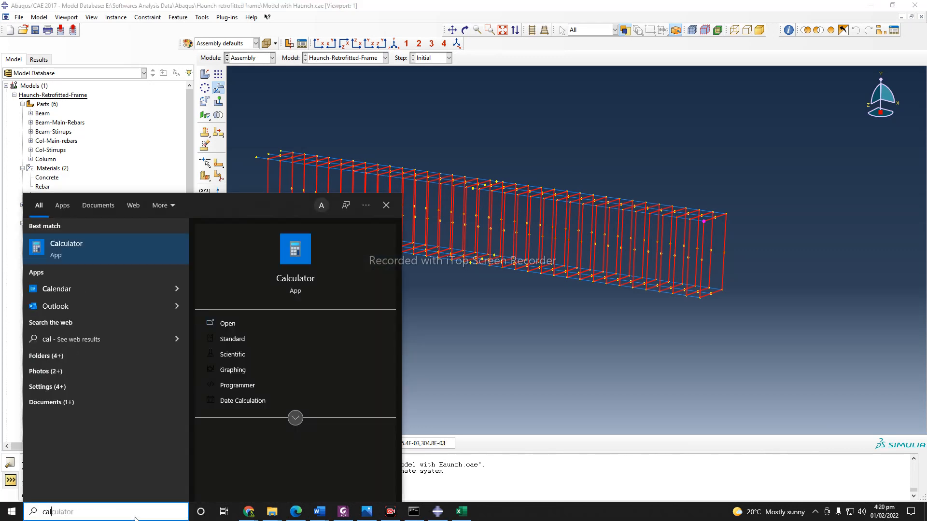
{"action": "left_click", "coordinate": [238, 323]}
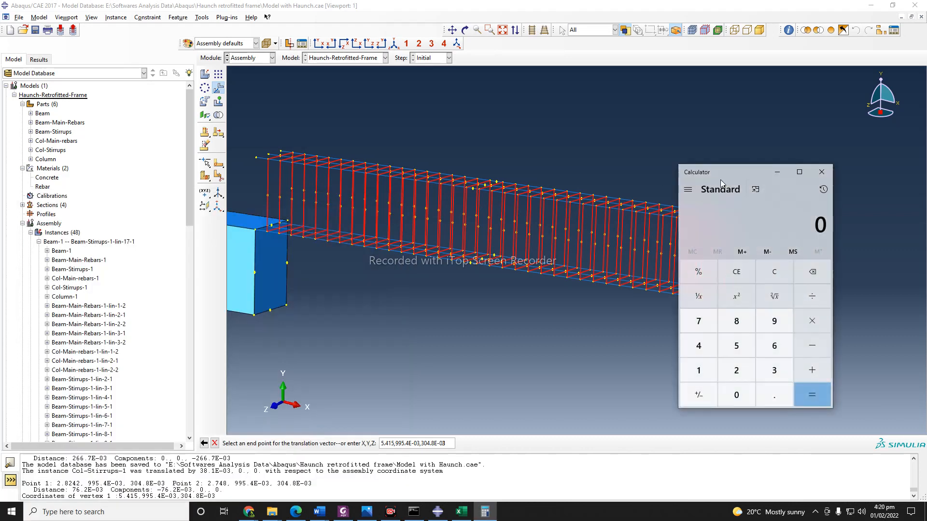
{"action": "left_click_drag", "start_coordinate": [720, 180], "coordinate": [741, 127]}
Calculate 5.415 minus 0.0381 to get the shifted X coordinate for the stirrups.
{"action": "left_click", "coordinate": [757, 292]}
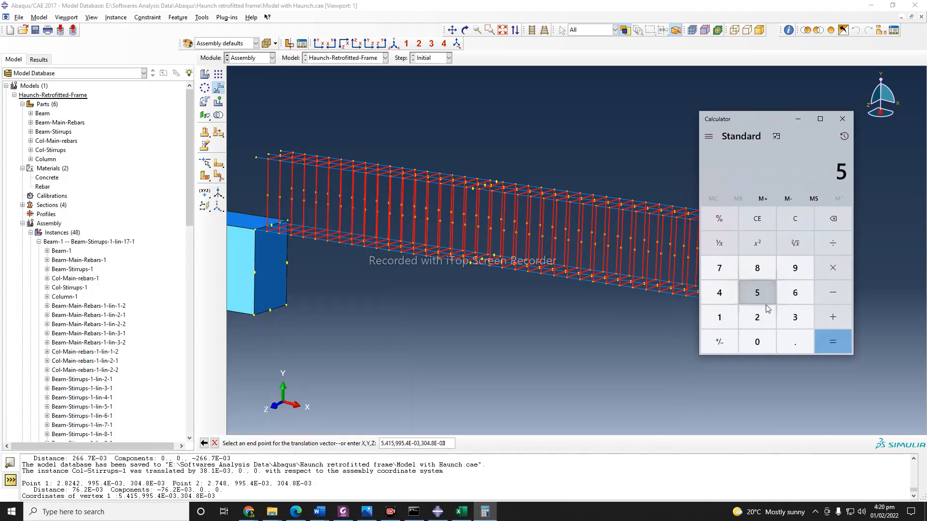
{"action": "left_click", "coordinate": [794, 340]}
{"action": "left_click", "coordinate": [719, 293]}
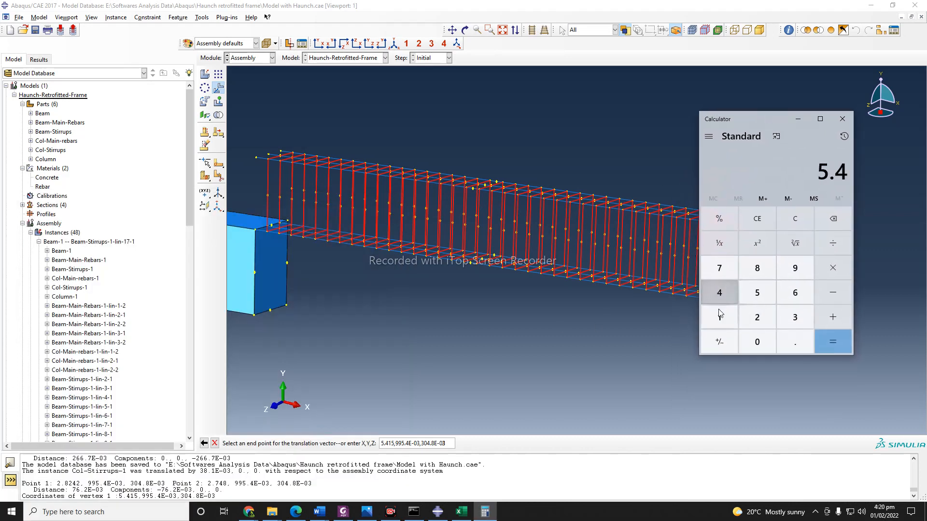
{"action": "left_click", "coordinate": [719, 317]}
{"action": "left_click", "coordinate": [756, 293]}
{"action": "left_click", "coordinate": [825, 294]}
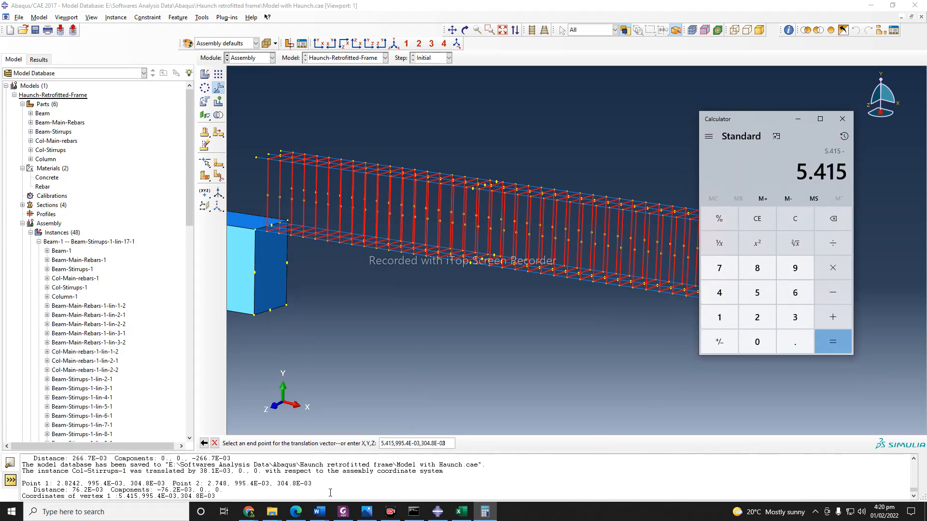
{"action": "mouse_move", "coordinate": [248, 512]}
{"action": "mouse_move", "coordinate": [325, 486]}
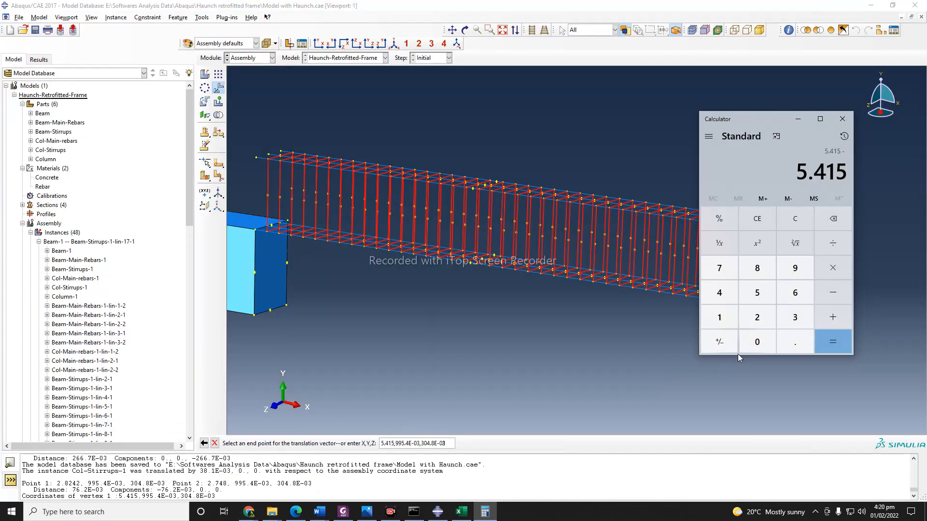
{"action": "left_click", "coordinate": [766, 344]}
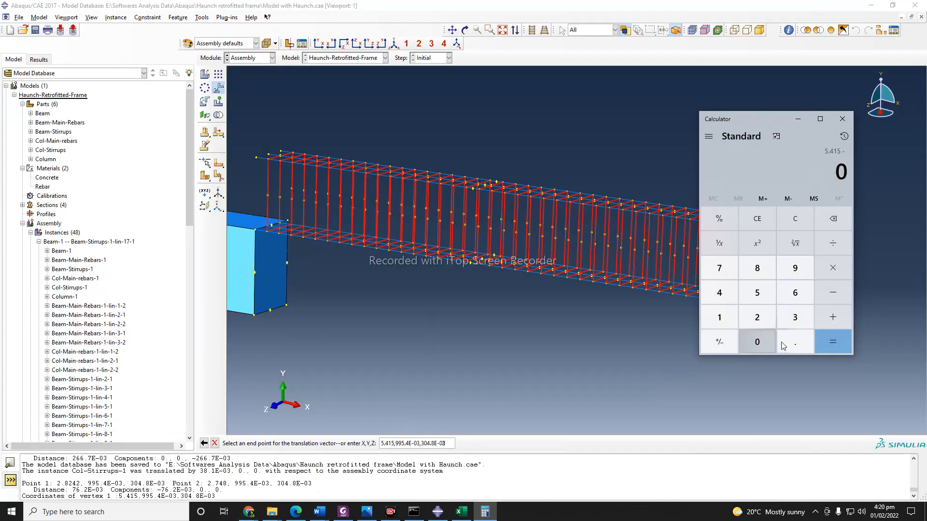
{"action": "left_click", "coordinate": [781, 343]}
{"action": "left_click", "coordinate": [772, 343]}
{"action": "left_click", "coordinate": [787, 319]}
{"action": "left_click", "coordinate": [771, 273]}
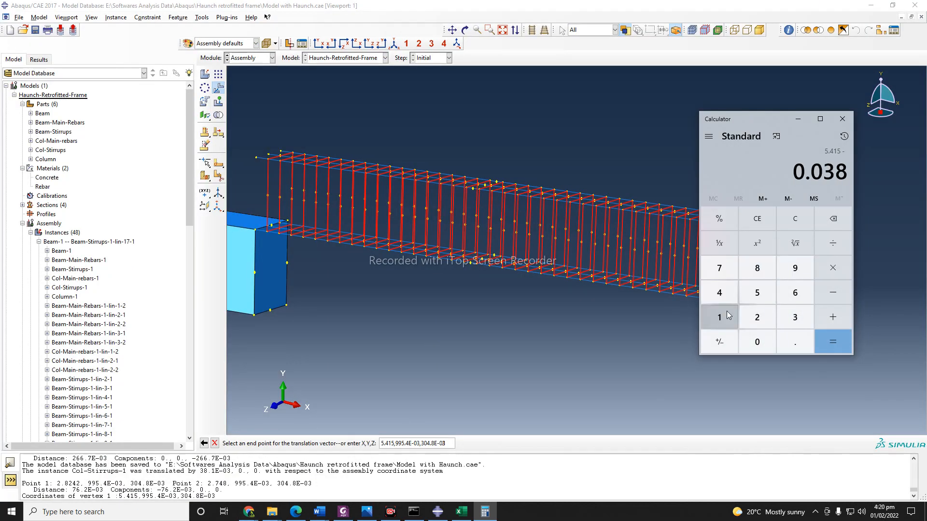
{"action": "left_click", "coordinate": [724, 314]}
{"action": "left_click", "coordinate": [826, 340]}
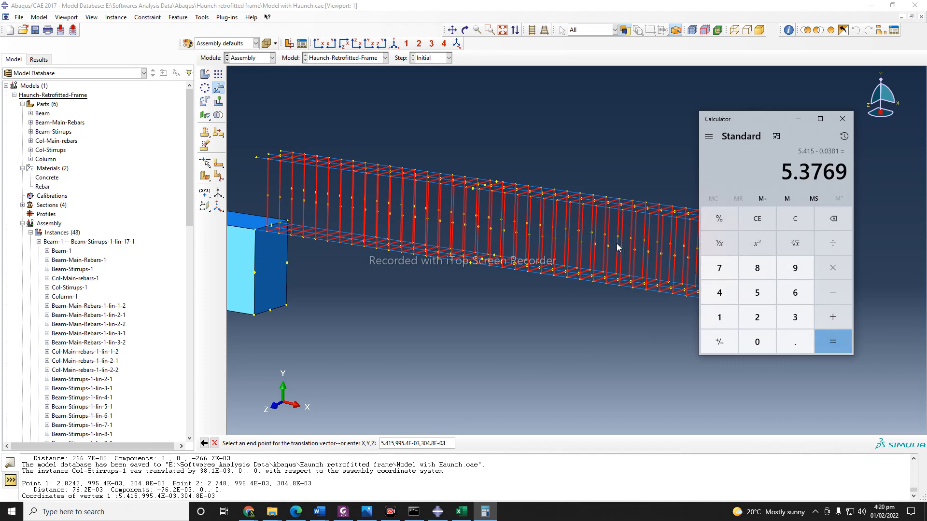
Change the X coordinate of the translation end point to 5.3769 and preview the move of the beam stirrups.
{"action": "left_click", "coordinate": [391, 444]}
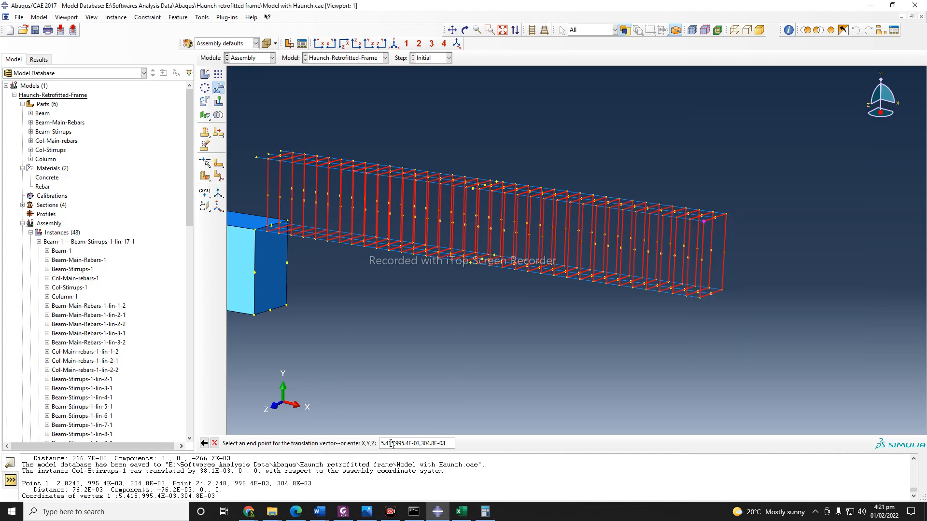
{"action": "mouse_move", "coordinate": [494, 483]}
{"action": "key", "text": "BackSpace"}
{"action": "key", "text": "BackSpace"}
{"action": "key", "text": "BackSpace"}
{"action": "key", "text": "BackSpace"}
{"action": "type", "text": ".3769"}
{"action": "key", "text": "Return"}
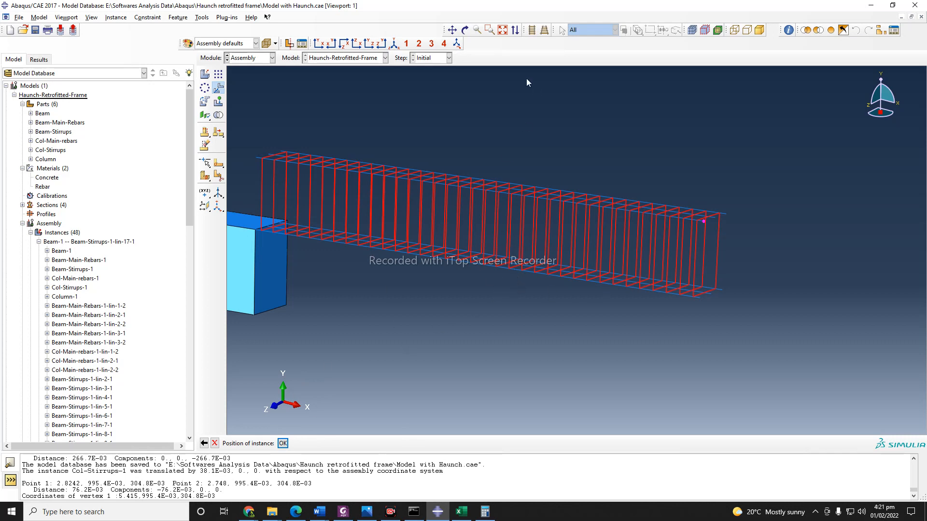
Check the previewed stirrup placement along the beam rebars from other angles and accept the new position.
{"action": "left_click", "coordinate": [465, 30]}
{"action": "left_click_drag", "start_coordinate": [577, 268], "coordinate": [470, 266]}
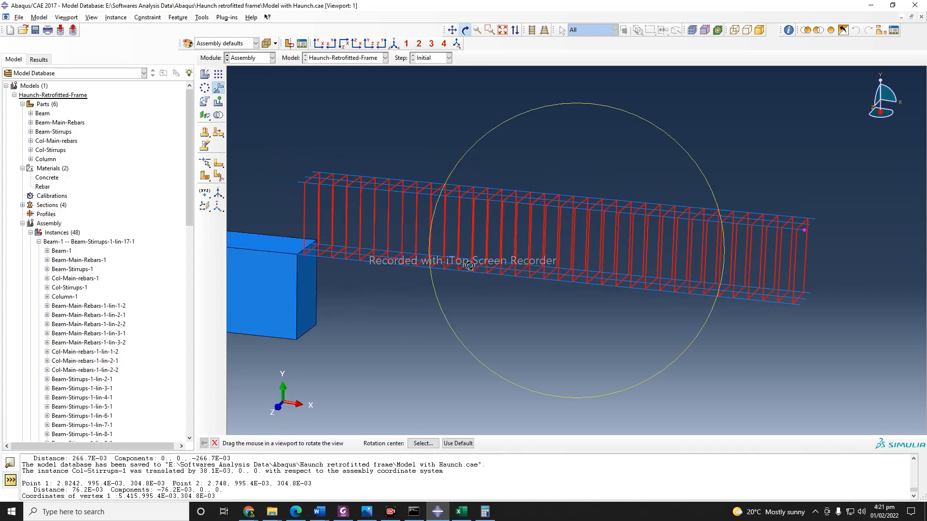
{"action": "left_click_drag", "start_coordinate": [549, 273], "coordinate": [587, 269]}
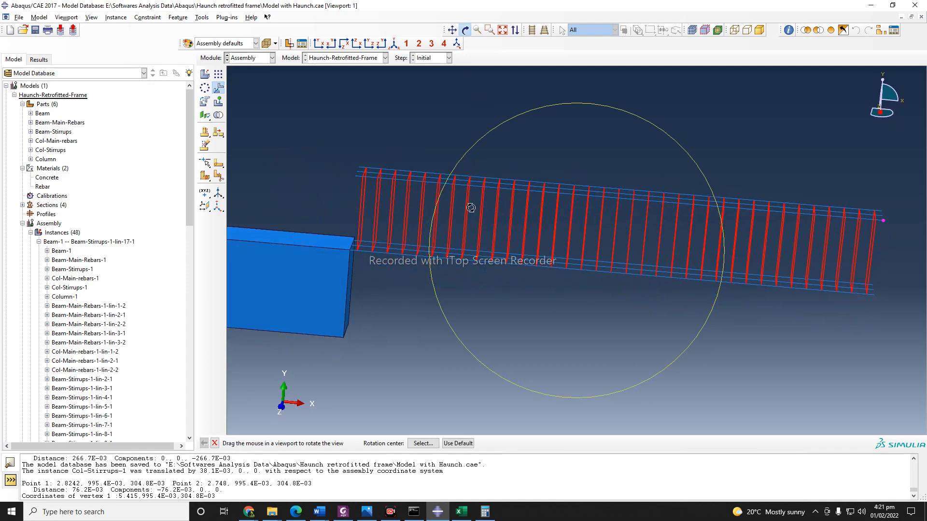
{"action": "left_click_drag", "start_coordinate": [507, 230], "coordinate": [469, 223]}
{"action": "left_click_drag", "start_coordinate": [471, 237], "coordinate": [558, 295]}
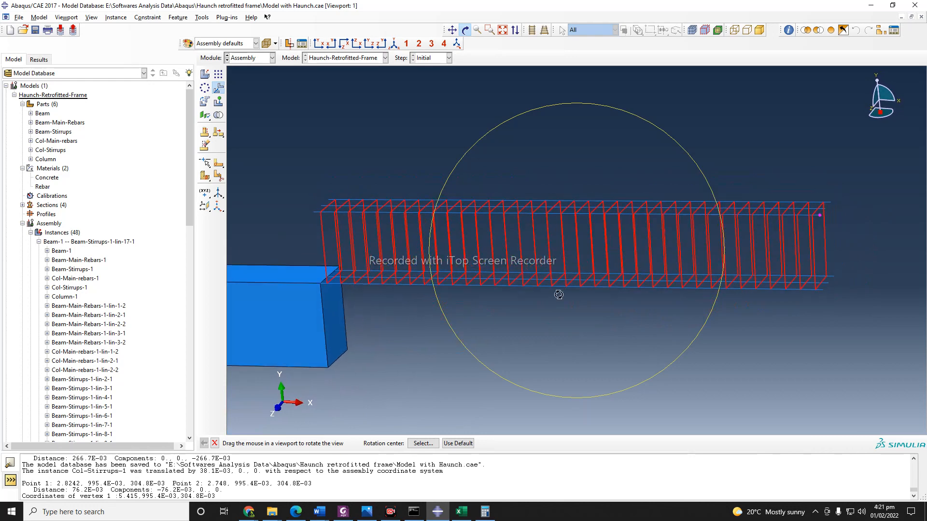
{"action": "left_click", "coordinate": [215, 443]}
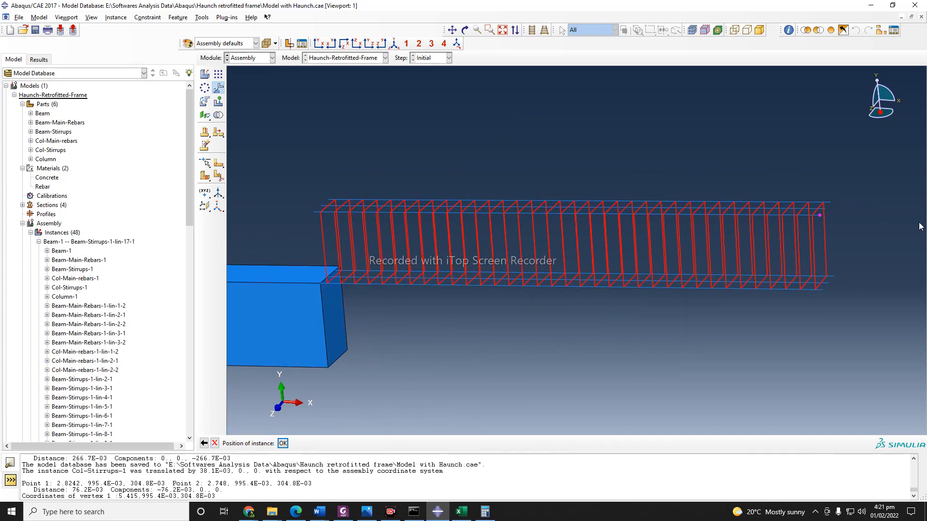
{"action": "left_click", "coordinate": [283, 444]}
Start a linear pattern with the stirrup at the upper end of the column rebars as the instance to repeat.
{"action": "scroll", "coordinate": [621, 281], "scroll_direction": "down", "scroll_amount": 2}
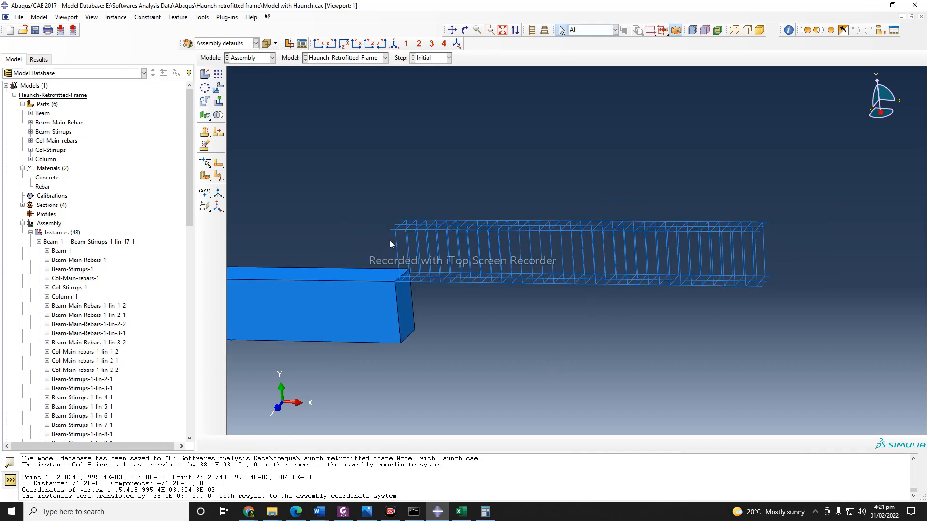
{"action": "scroll", "coordinate": [753, 227], "scroll_direction": "down", "scroll_amount": 1}
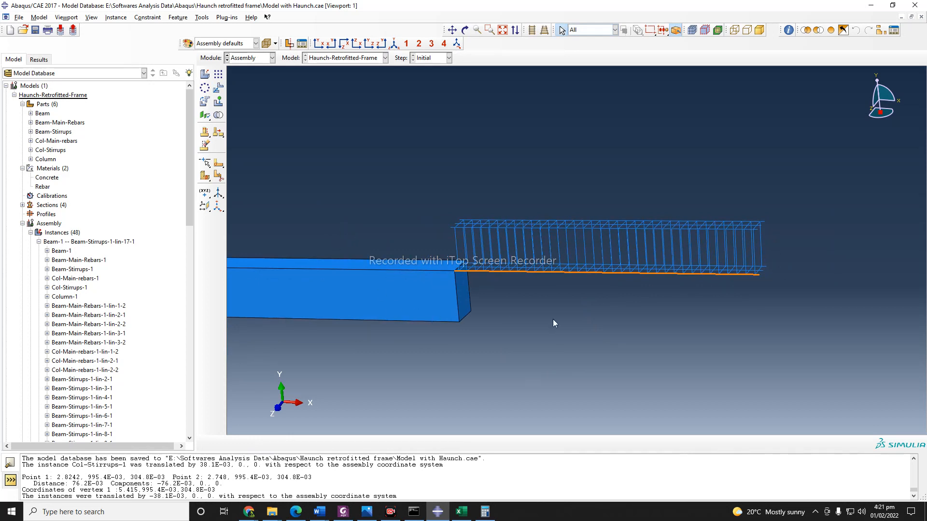
{"action": "scroll", "coordinate": [811, 287], "scroll_direction": "down", "scroll_amount": 2}
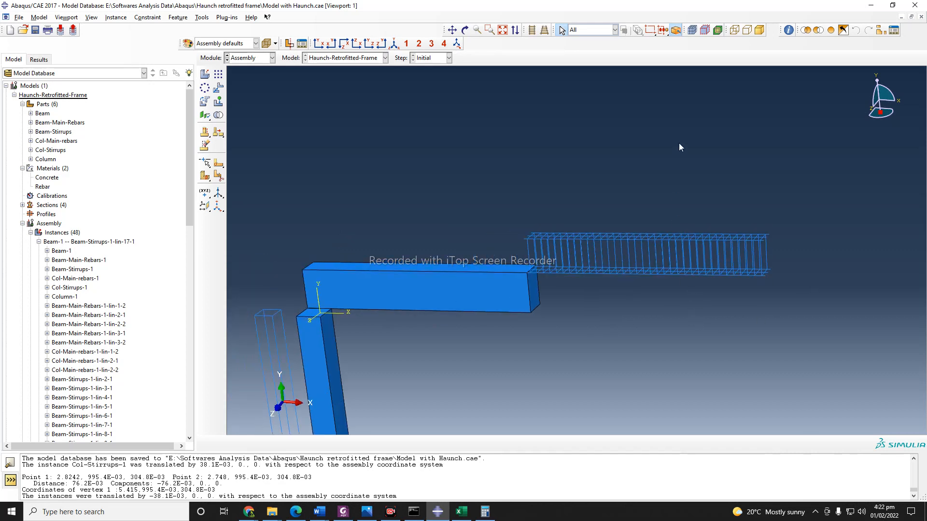
{"action": "scroll", "coordinate": [679, 164], "scroll_direction": "down", "scroll_amount": 1}
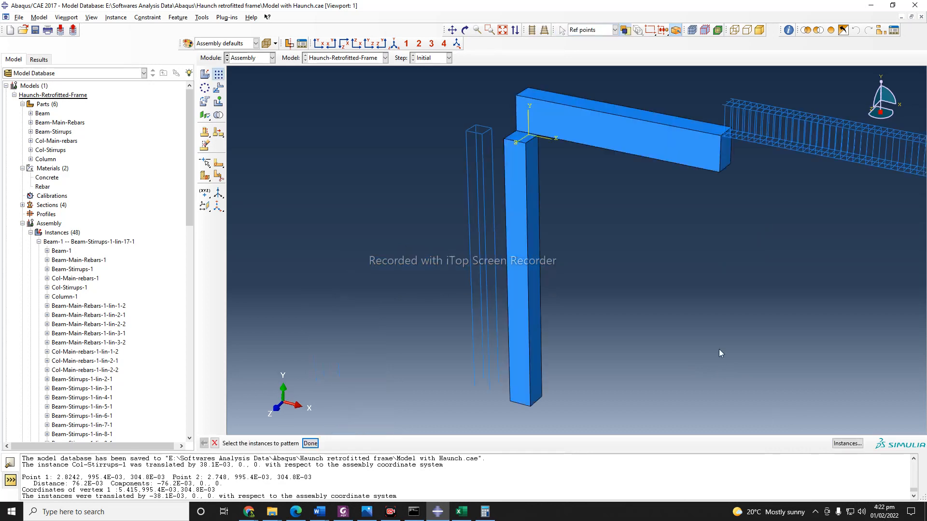
{"action": "left_click", "coordinate": [481, 131]}
{"action": "left_click", "coordinate": [313, 443]}
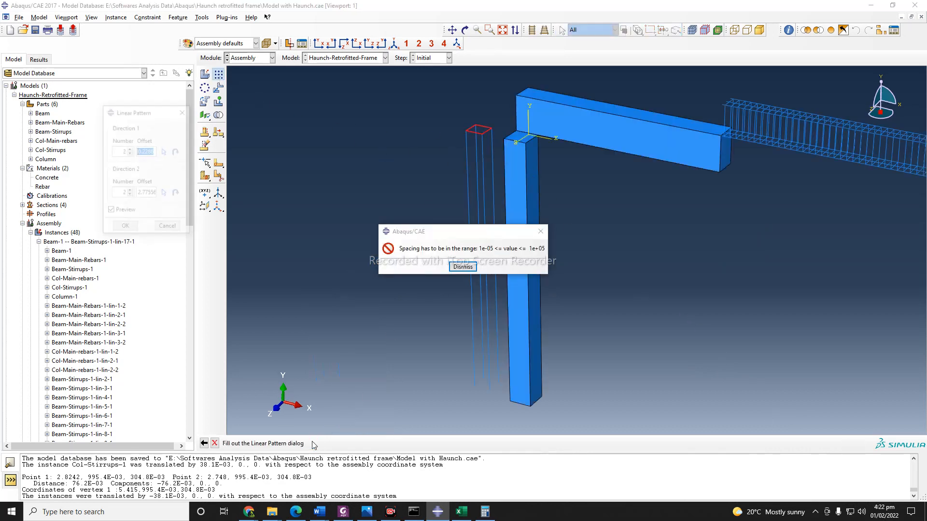
{"action": "left_click", "coordinate": [463, 267]}
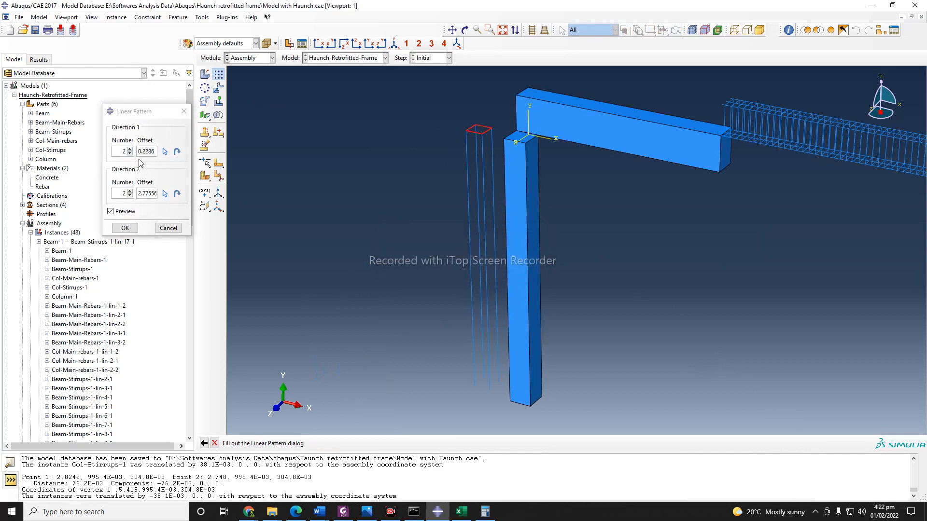
Set the offset to 1 in both directions of the linear pattern.
{"action": "left_click", "coordinate": [156, 151]}
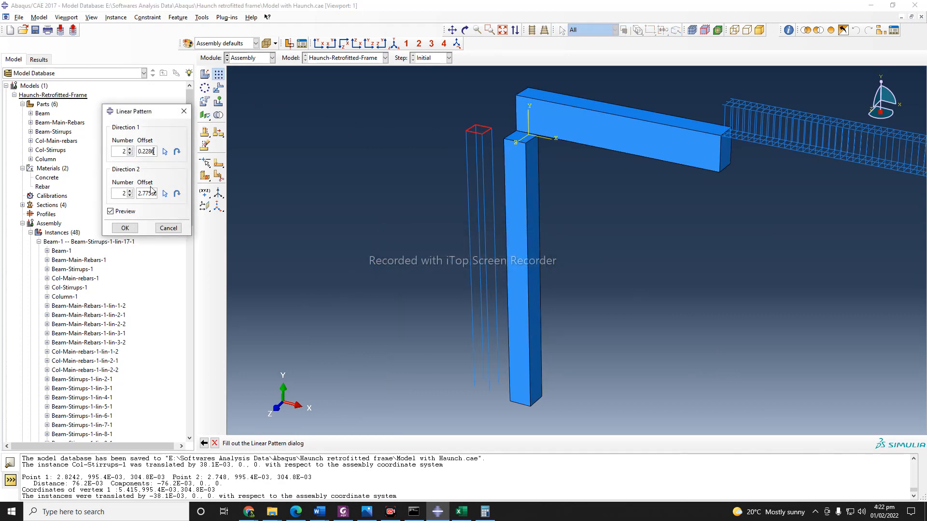
{"action": "key", "text": "BackSpace"}
{"action": "left_click", "coordinate": [153, 188]}
{"action": "left_click_drag", "start_coordinate": [154, 152], "coordinate": [124, 151]}
{"action": "key", "text": "BackSpace"}
{"action": "type", "text": "0"}
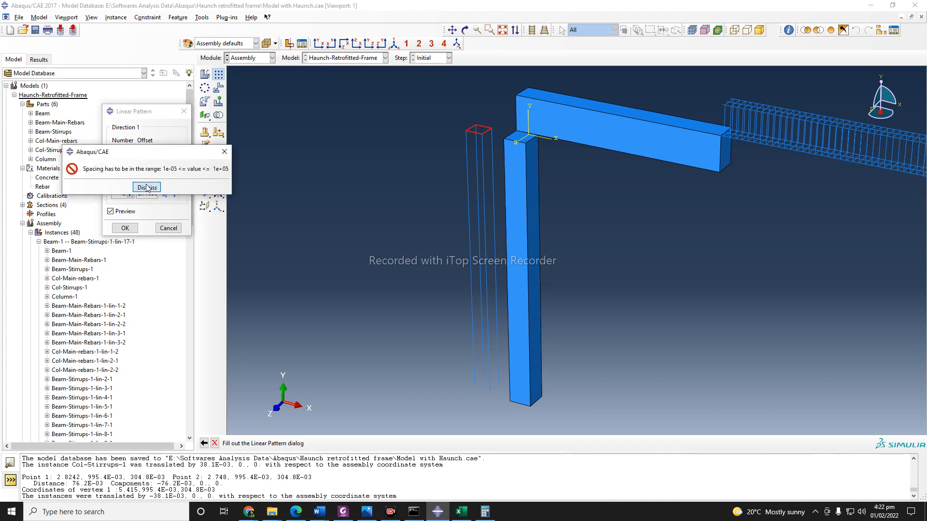
{"action": "left_click", "coordinate": [146, 186]}
{"action": "left_click_drag", "start_coordinate": [157, 197], "coordinate": [112, 197]}
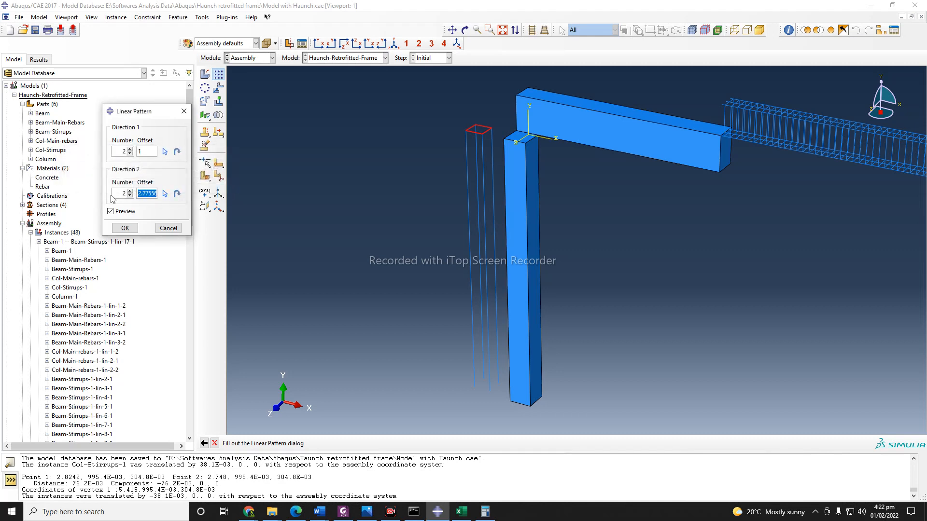
{"action": "key", "text": "BackSpace"}
{"action": "type", "text": "1"}
Reduce the number of instances in Direction 1 to 1, leaving two in Direction 2.
{"action": "scroll", "coordinate": [279, 248], "scroll_direction": "down", "scroll_amount": 2}
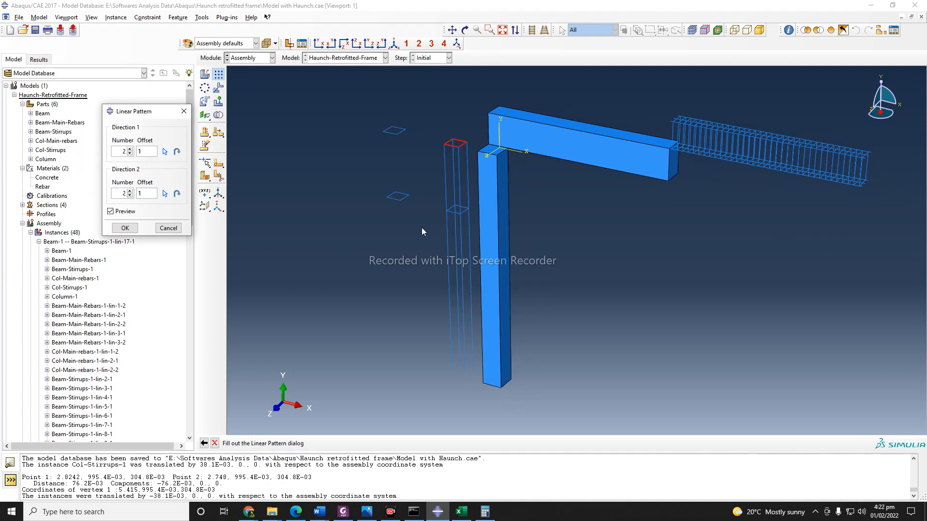
{"action": "left_click", "coordinate": [129, 195]}
{"action": "left_click", "coordinate": [130, 191]}
{"action": "left_click", "coordinate": [130, 154]}
Check the column stirrup spacing in the haunch paper, convert 3 inches to metres in the Chrome converter and copy the result.
{"action": "left_click", "coordinate": [343, 512]}
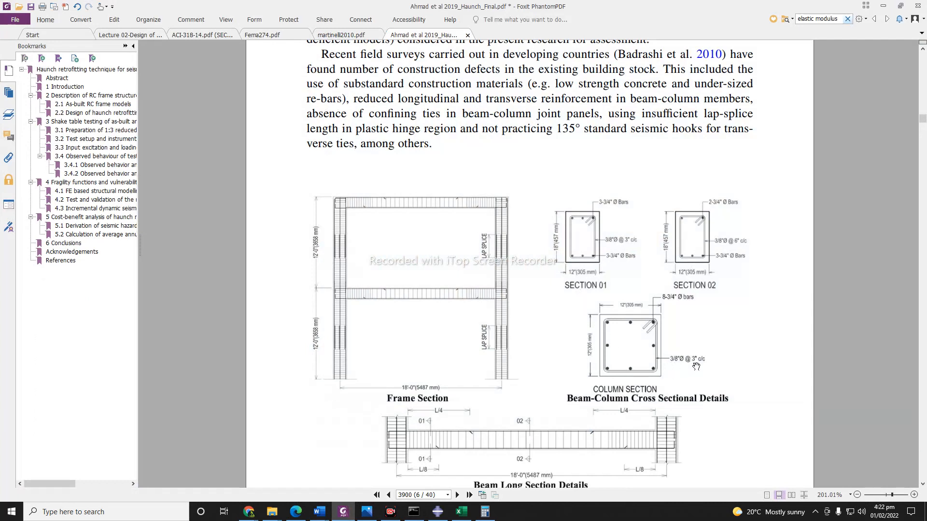
{"action": "left_click", "coordinate": [882, 6]}
{"action": "mouse_move", "coordinate": [248, 512]}
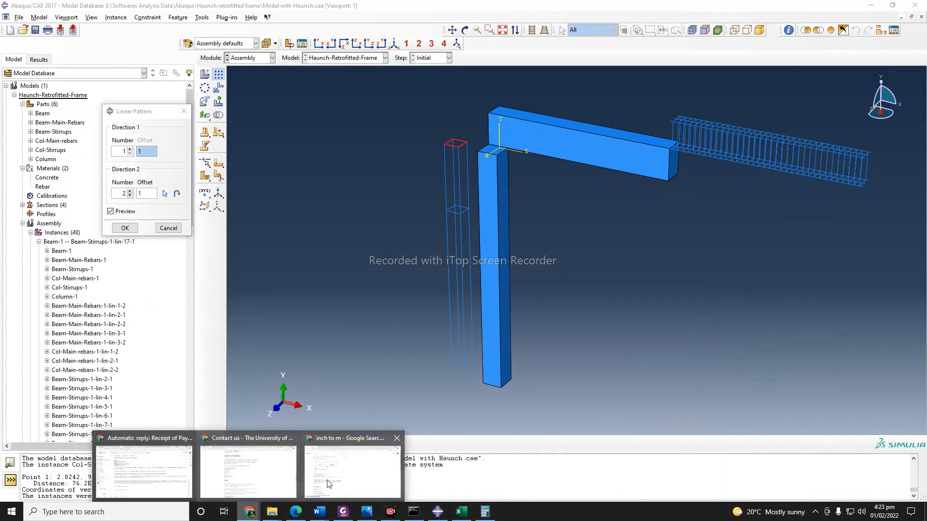
{"action": "left_click", "coordinate": [345, 480]}
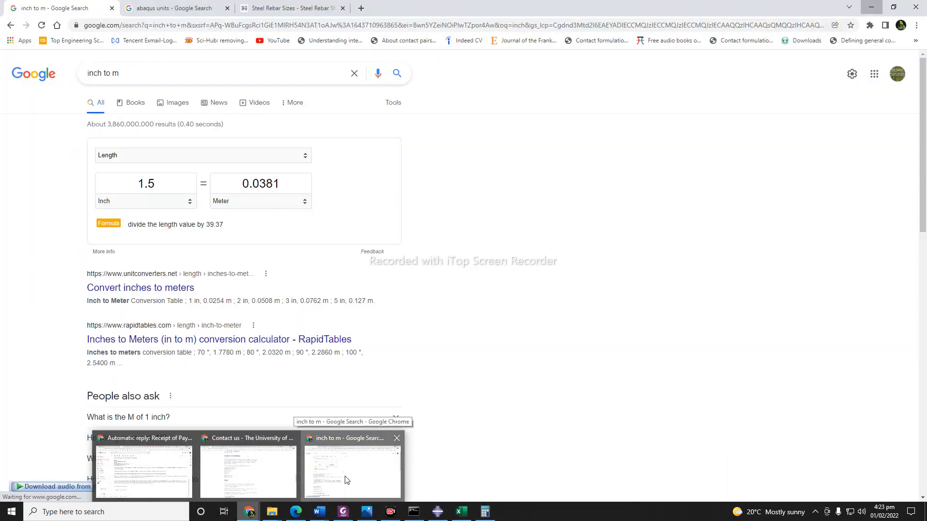
{"action": "left_click", "coordinate": [109, 187]}
{"action": "type", "text": "3"}
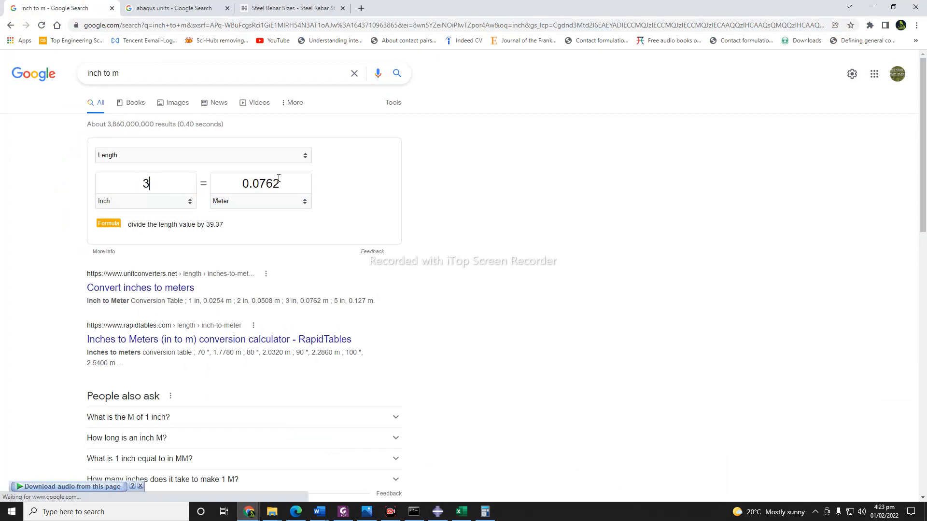
{"action": "key", "text": "Tab"}
{"action": "key", "text": "ctrl+c"}
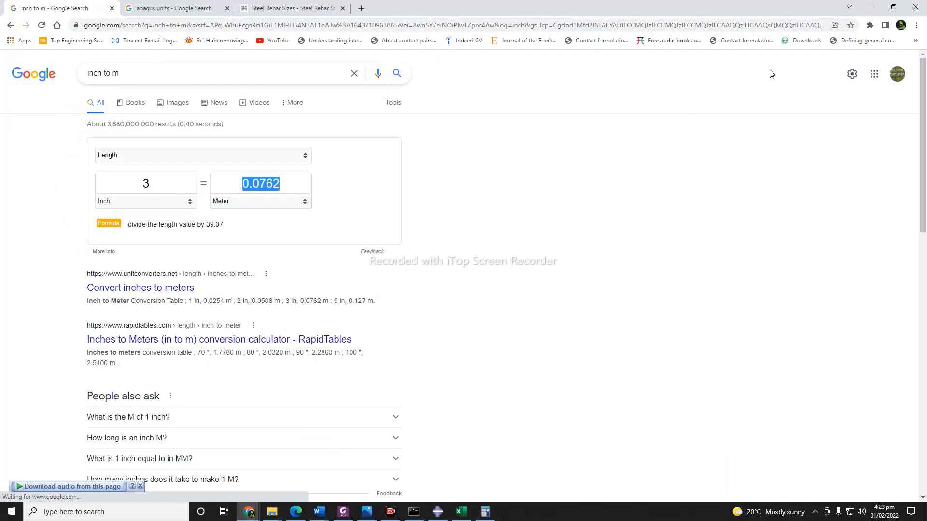
{"action": "left_click", "coordinate": [869, 11]}
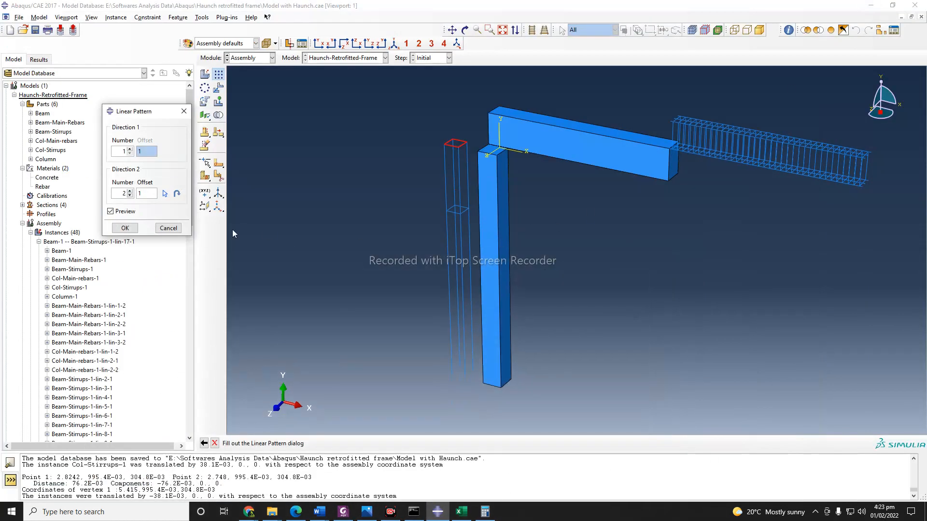
Paste the copied spacing of 0.0762 as the Direction 2 offset of the column stirrup pattern.
{"action": "left_click", "coordinate": [124, 193]}
{"action": "key", "text": "Tab"}
{"action": "key", "text": "ctrl+v"}
Increase the number of column stirrups in Direction 2 to 47 and check the preview at the lower end of the rebars.
{"action": "left_click", "coordinate": [129, 191]}
{"action": "left_click", "coordinate": [130, 191]}
{"action": "left_click", "coordinate": [129, 192]}
{"action": "left_click", "coordinate": [130, 191]}
{"action": "left_click", "coordinate": [130, 191]}
{"action": "left_click", "coordinate": [130, 191]}
{"action": "left_click", "coordinate": [130, 191]}
{"action": "left_click", "coordinate": [130, 191]}
{"action": "left_click", "coordinate": [130, 192]}
{"action": "left_click", "coordinate": [130, 191]}
{"action": "left_click", "coordinate": [130, 191]}
{"action": "left_click", "coordinate": [130, 192]}
{"action": "left_click", "coordinate": [129, 191]}
{"action": "left_click", "coordinate": [130, 191]}
{"action": "left_click", "coordinate": [130, 191]}
{"action": "left_click", "coordinate": [130, 191]}
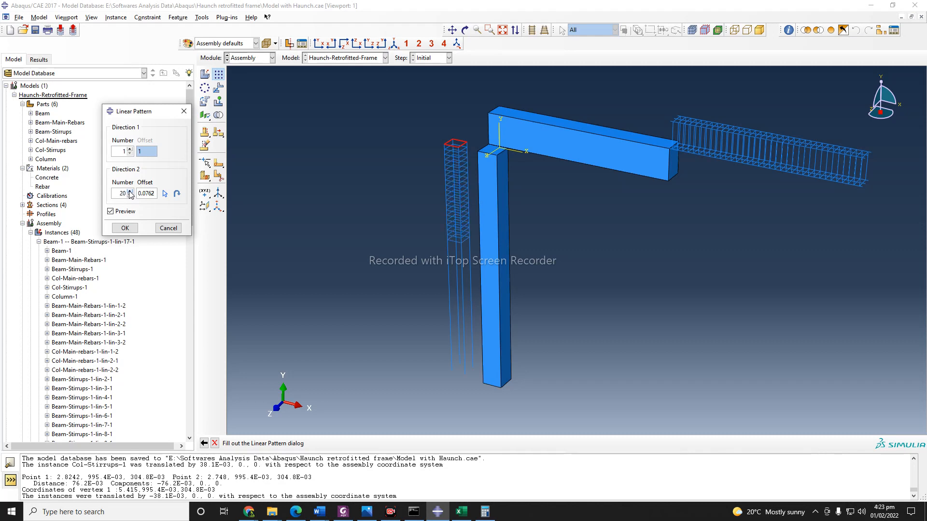
{"action": "left_click", "coordinate": [130, 191]}
{"action": "left_click", "coordinate": [130, 192]}
{"action": "left_click", "coordinate": [130, 191]}
{"action": "left_click", "coordinate": [130, 191]}
{"action": "left_click", "coordinate": [130, 191]}
{"action": "left_click", "coordinate": [129, 191]}
{"action": "left_click", "coordinate": [130, 191]}
{"action": "scroll", "coordinate": [471, 404], "scroll_direction": "up", "scroll_amount": 6}
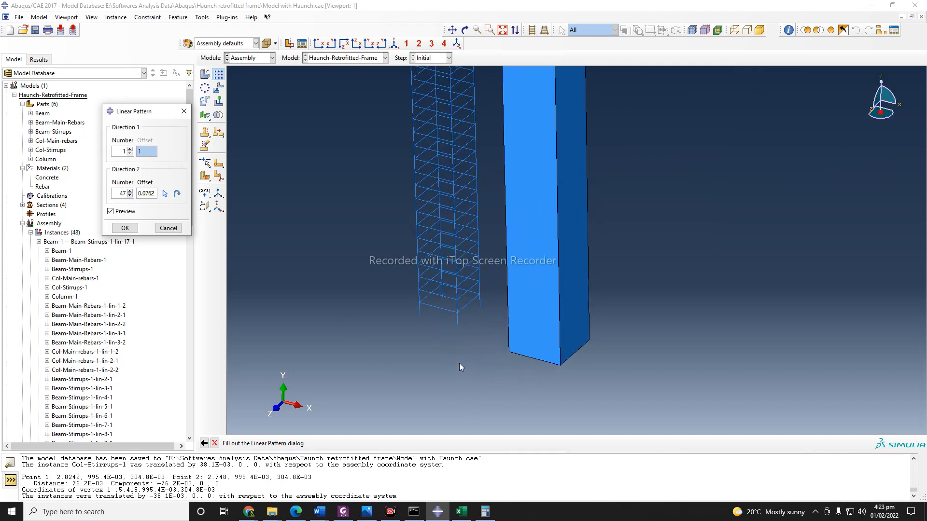
{"action": "scroll", "coordinate": [459, 364], "scroll_direction": "up", "scroll_amount": 2}
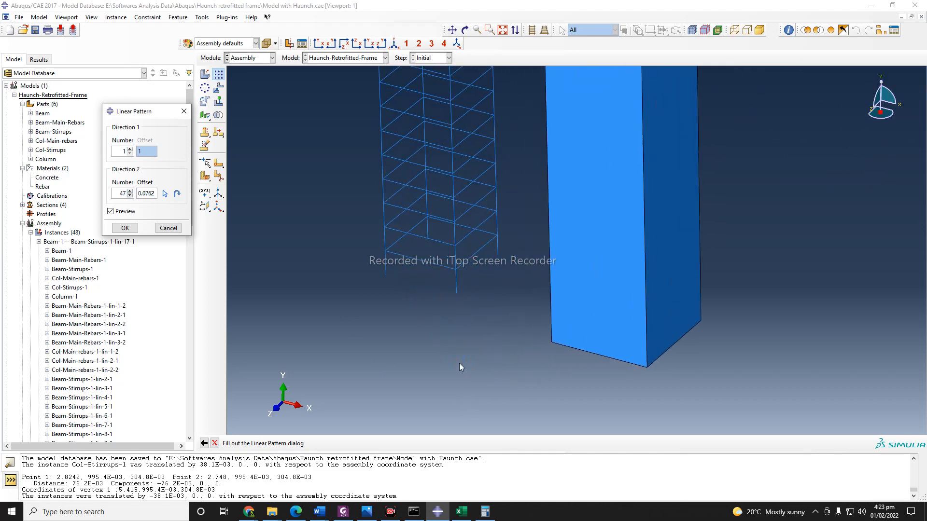
Apply the linear pattern of the column stirrups with 47 instances in Direction 2 and check the full column cage.
{"action": "left_click", "coordinate": [130, 191]}
{"action": "left_click", "coordinate": [129, 195]}
{"action": "left_click", "coordinate": [127, 229]}
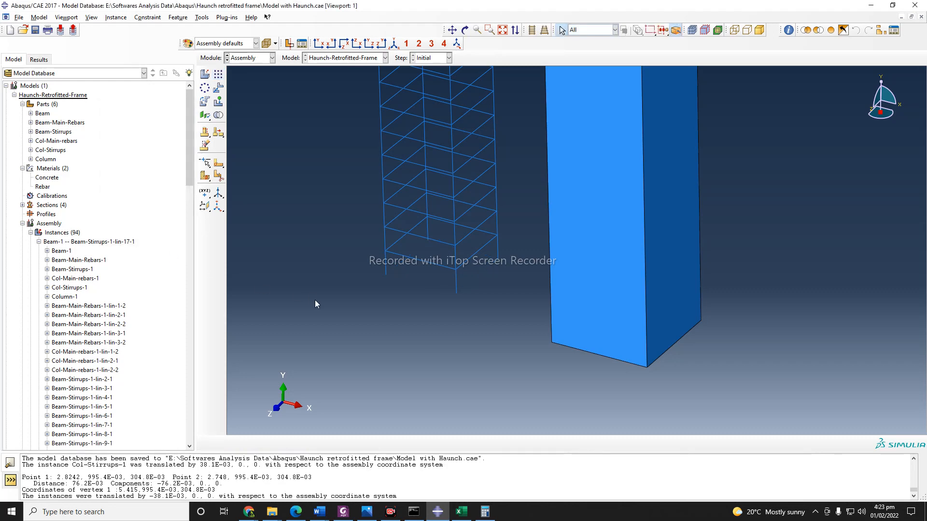
{"action": "scroll", "coordinate": [545, 339], "scroll_direction": "down", "scroll_amount": 5}
{"action": "scroll", "coordinate": [553, 362], "scroll_direction": "down", "scroll_amount": 2}
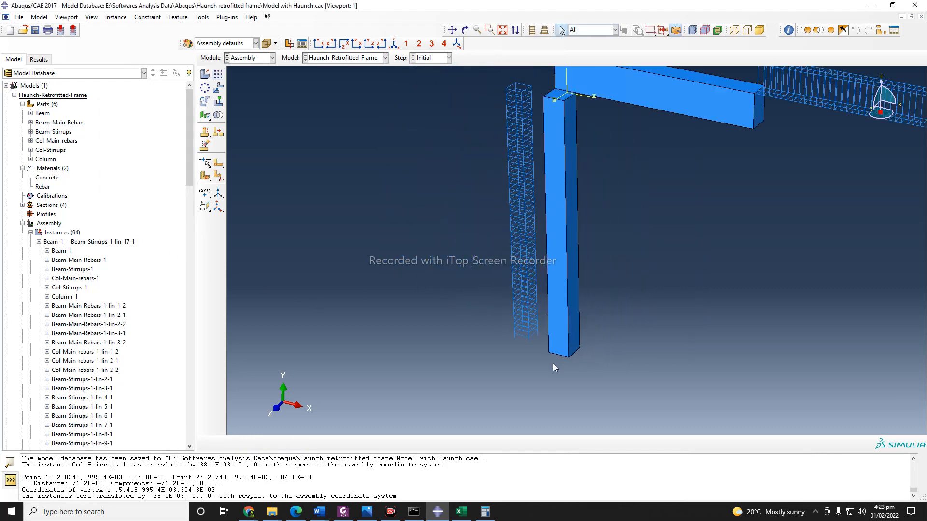
Query the coordinates of the column reinforcement cage's top corner vertex nearest the column and copy them from the message area.
{"action": "left_click", "coordinate": [465, 30]}
{"action": "left_click_drag", "start_coordinate": [576, 271], "coordinate": [666, 277]}
{"action": "left_click_drag", "start_coordinate": [519, 195], "coordinate": [426, 284]}
{"action": "left_click", "coordinate": [215, 443]}
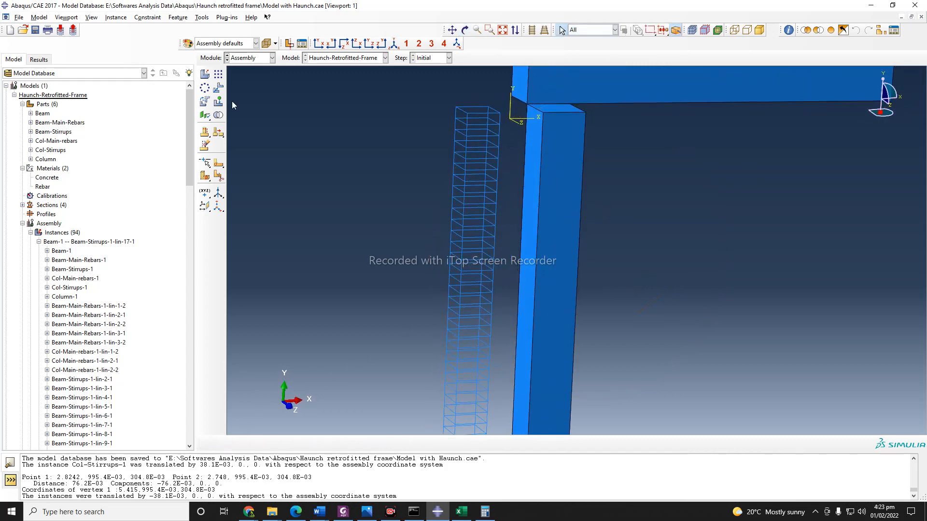
{"action": "left_click", "coordinate": [202, 18]}
{"action": "left_click", "coordinate": [208, 28]}
{"action": "left_click", "coordinate": [196, 81]}
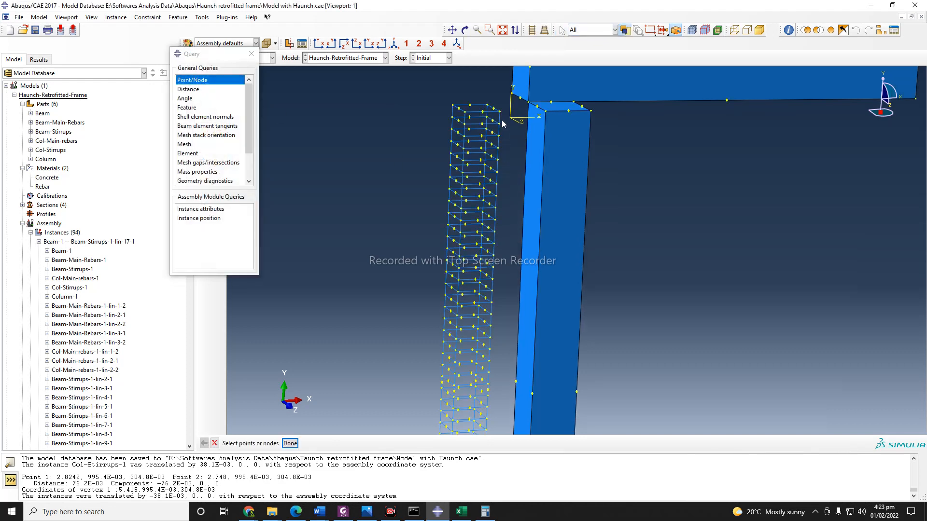
{"action": "scroll", "coordinate": [504, 123], "scroll_direction": "up", "scroll_amount": 1}
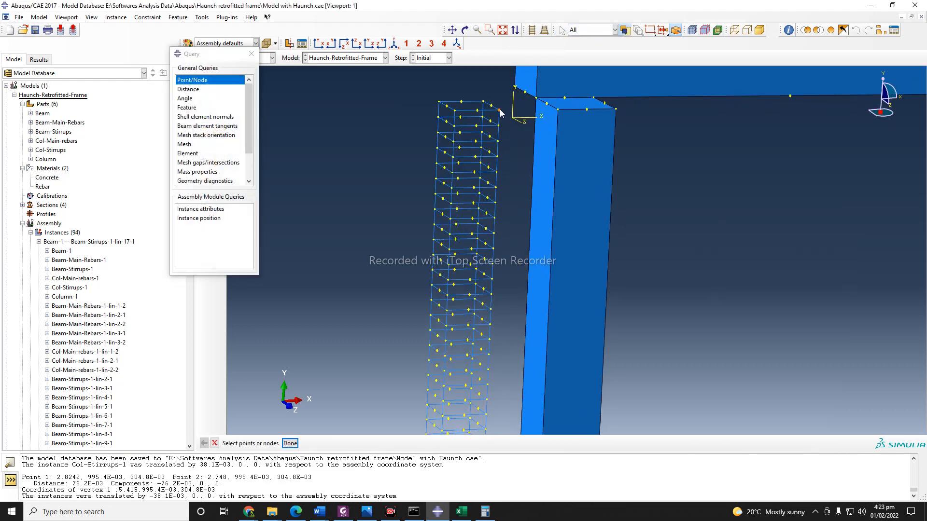
{"action": "left_click", "coordinate": [290, 443]}
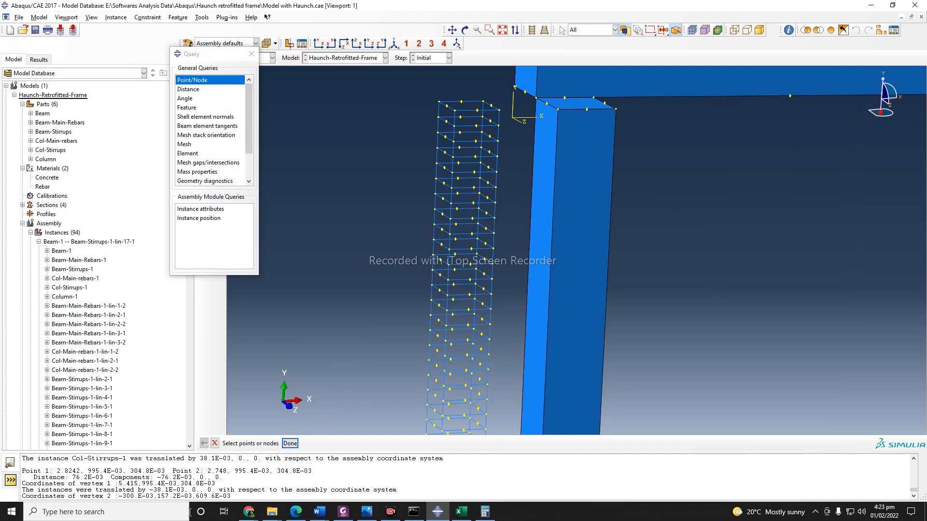
{"action": "left_click_drag", "start_coordinate": [118, 496], "coordinate": [233, 499]}
{"action": "key", "text": "ctrl+c"}
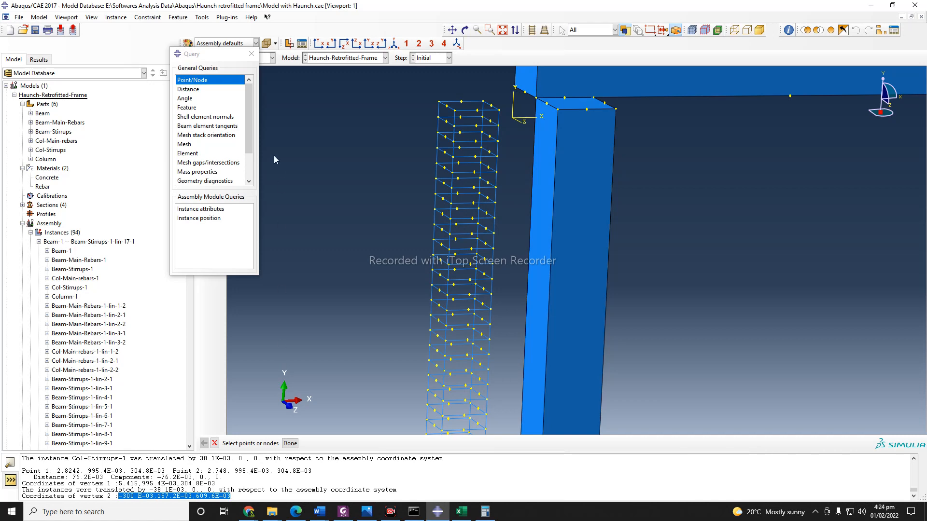
{"action": "left_click", "coordinate": [251, 53]}
Start translating instances and select all column stirrups from the top to the lower end of the cage.
{"action": "scroll", "coordinate": [514, 225], "scroll_direction": "down", "scroll_amount": 2}
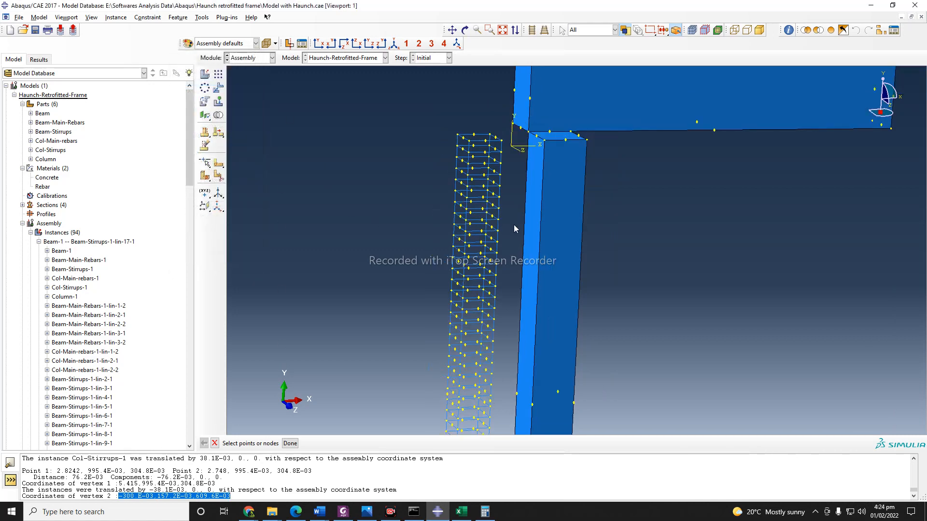
{"action": "left_click", "coordinate": [465, 30]}
{"action": "left_click_drag", "start_coordinate": [559, 308], "coordinate": [462, 341]}
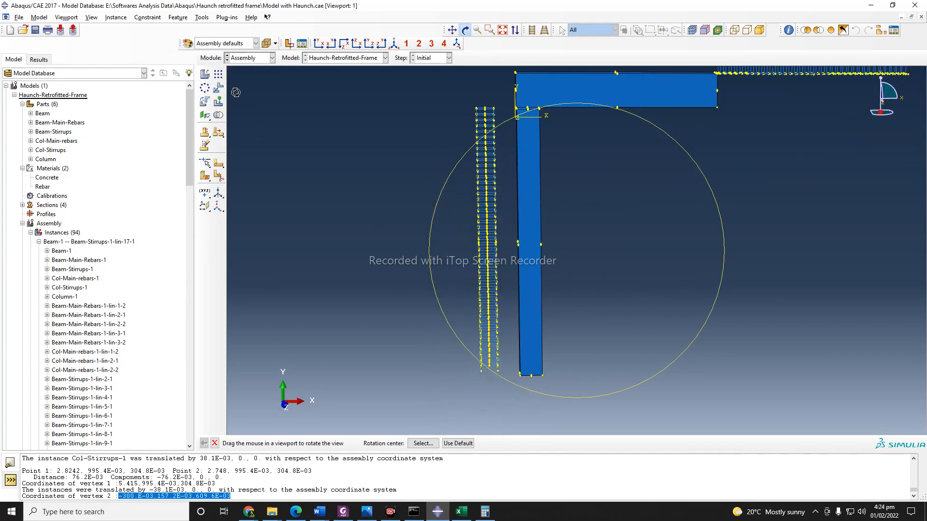
{"action": "left_click", "coordinate": [218, 88]}
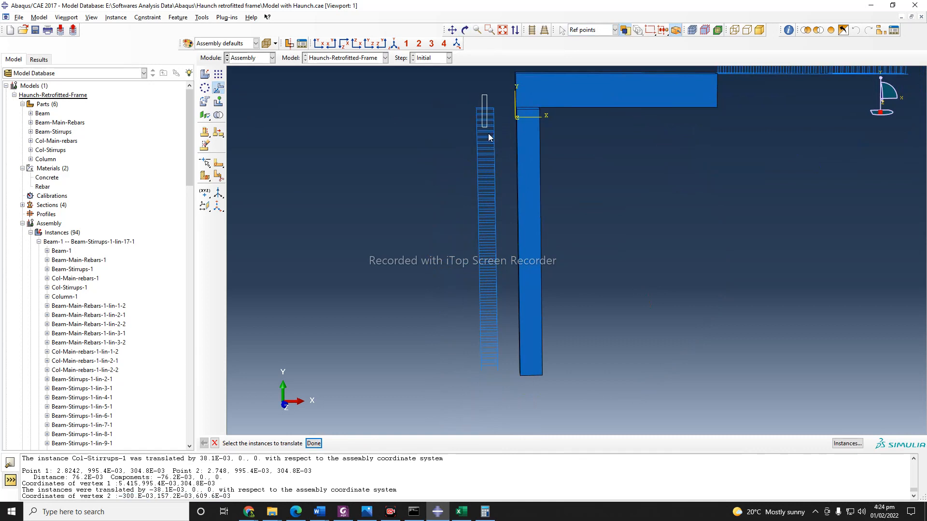
{"action": "left_click_drag", "start_coordinate": [488, 133], "coordinate": [488, 170]}
{"action": "left_click_drag", "start_coordinate": [488, 204], "coordinate": [490, 325]}
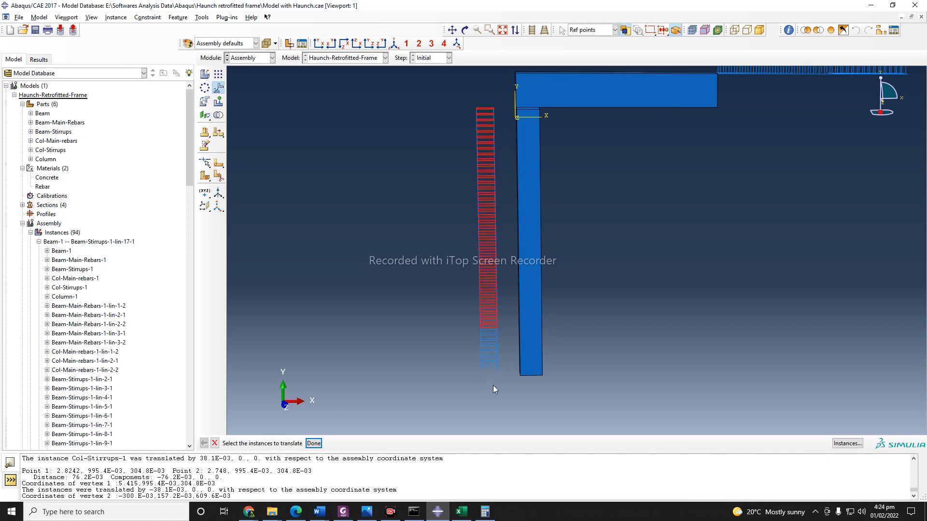
{"action": "left_click_drag", "start_coordinate": [494, 385], "coordinate": [487, 326], "text": "shift"}
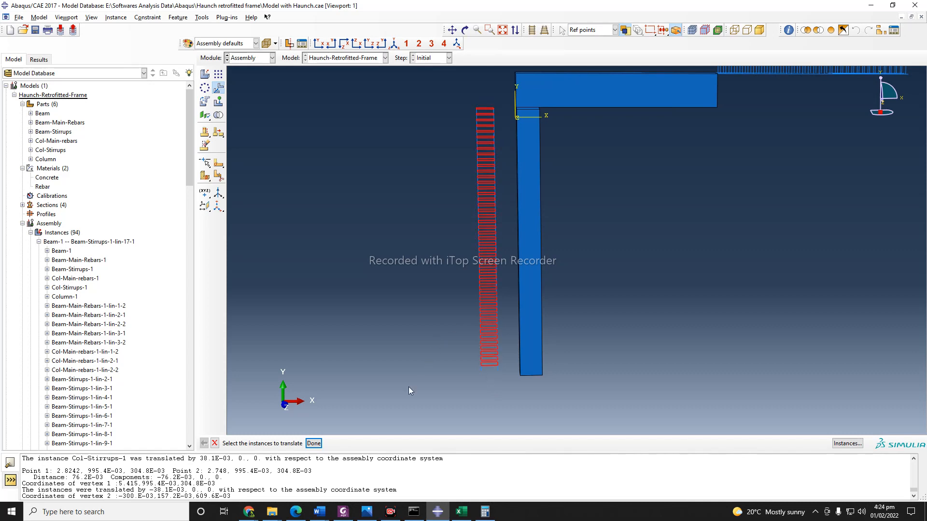
{"action": "left_click", "coordinate": [313, 443]}
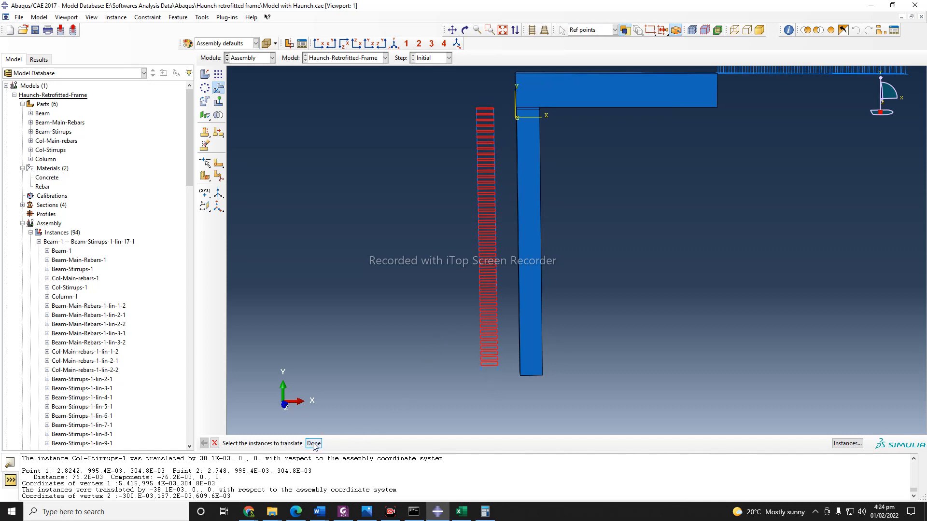
Pick the top stirrup's corner vertex nearest the column as the start point of the translation vector.
{"action": "left_click", "coordinate": [465, 30]}
{"action": "left_click_drag", "start_coordinate": [510, 242], "coordinate": [555, 268]}
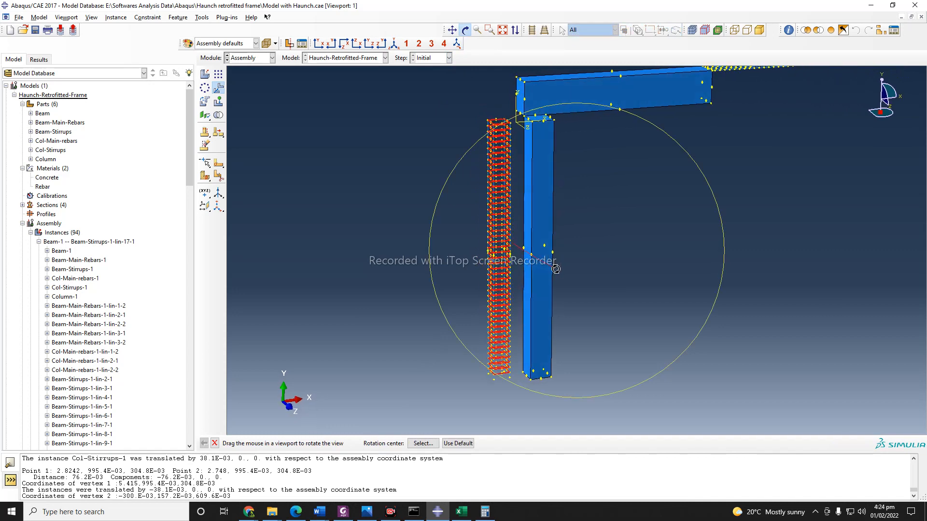
{"action": "scroll", "coordinate": [493, 116], "scroll_direction": "up", "scroll_amount": 5}
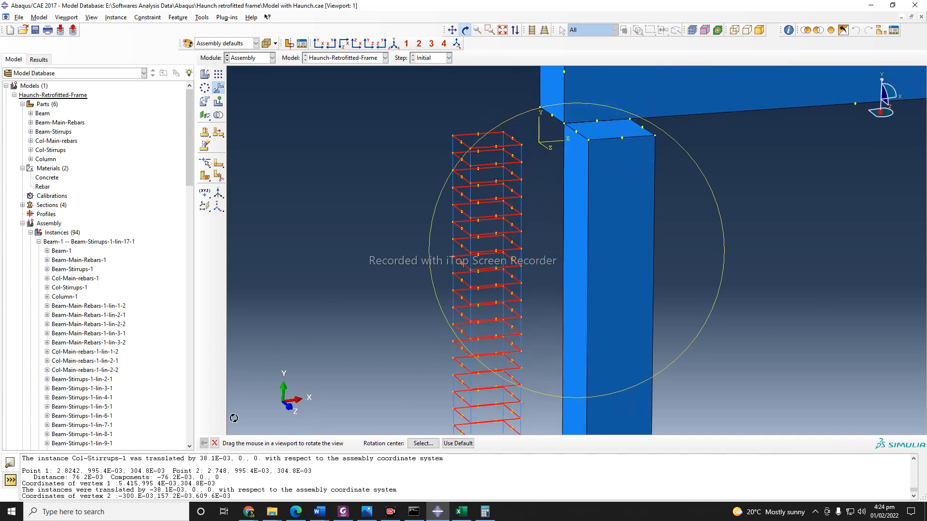
{"action": "left_click", "coordinate": [215, 443]}
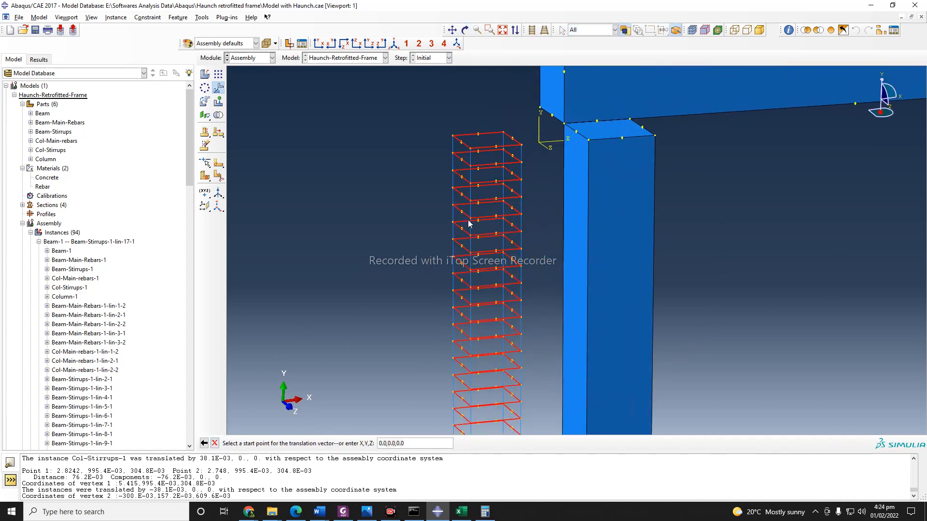
{"action": "left_click", "coordinate": [522, 146]}
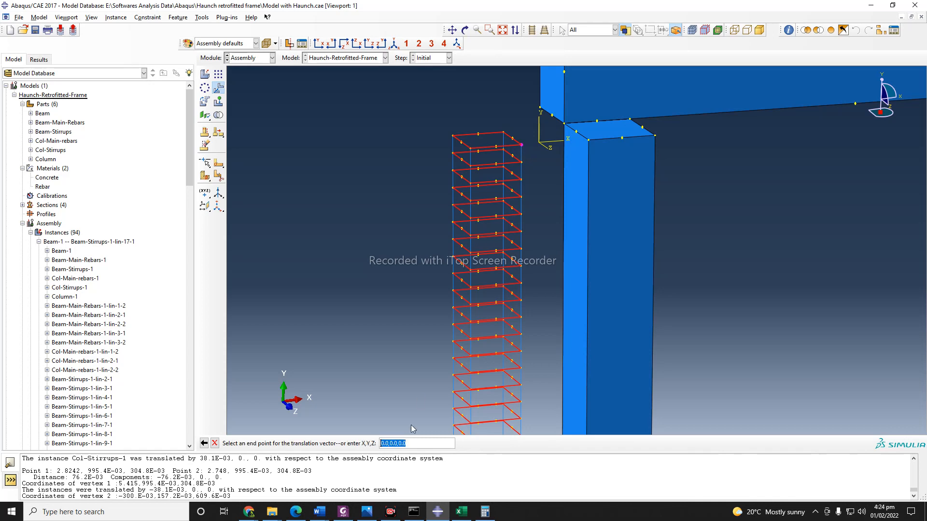
Paste the copied coordinates -300.E-03,157.2E-03,609.6E-03 as the end point of the translation vector.
{"action": "scroll", "coordinate": [402, 414], "scroll_direction": "down", "scroll_amount": 2}
{"action": "scroll", "coordinate": [561, 144], "scroll_direction": "down", "scroll_amount": 3}
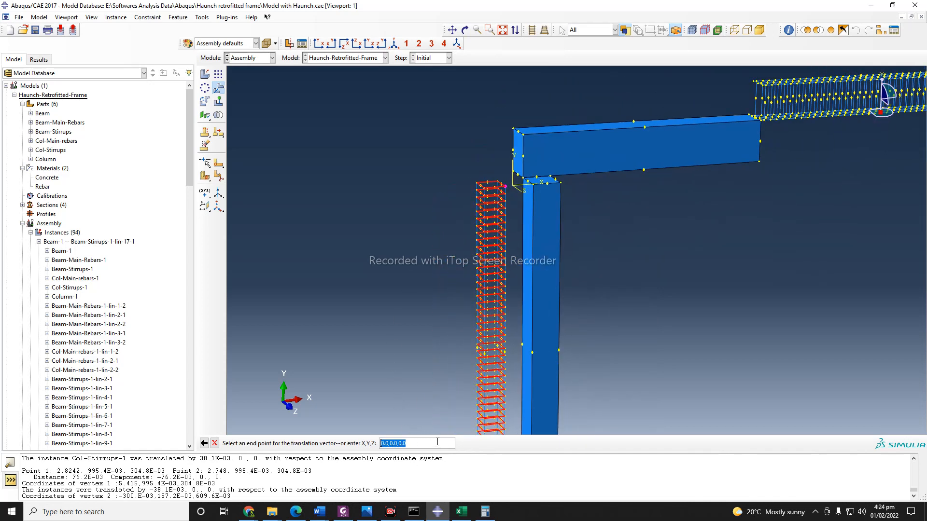
{"action": "key", "text": "ctrl+v"}
{"action": "left_click", "coordinate": [382, 443]}
Switch to Calculator, clear the previous calculation and compute 0 minus 0.1572.
{"action": "left_click", "coordinate": [485, 512]}
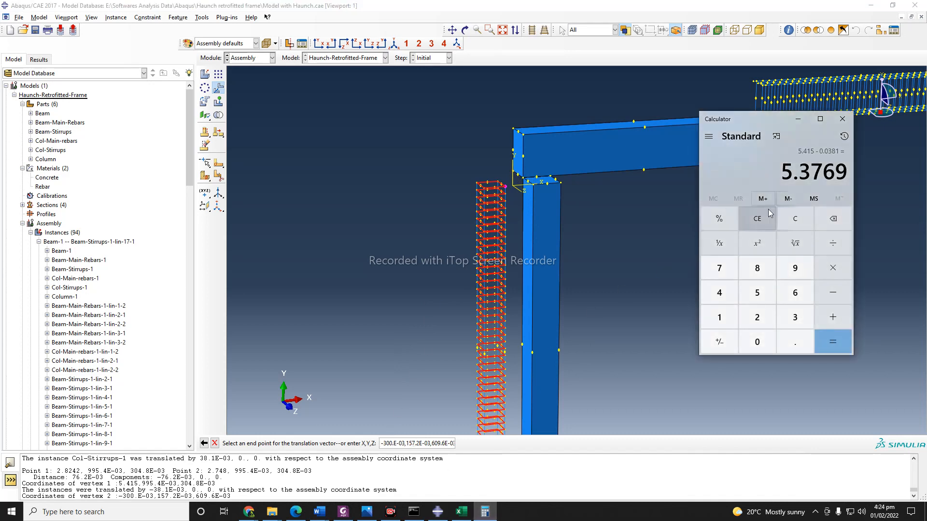
{"action": "left_click", "coordinate": [795, 219]}
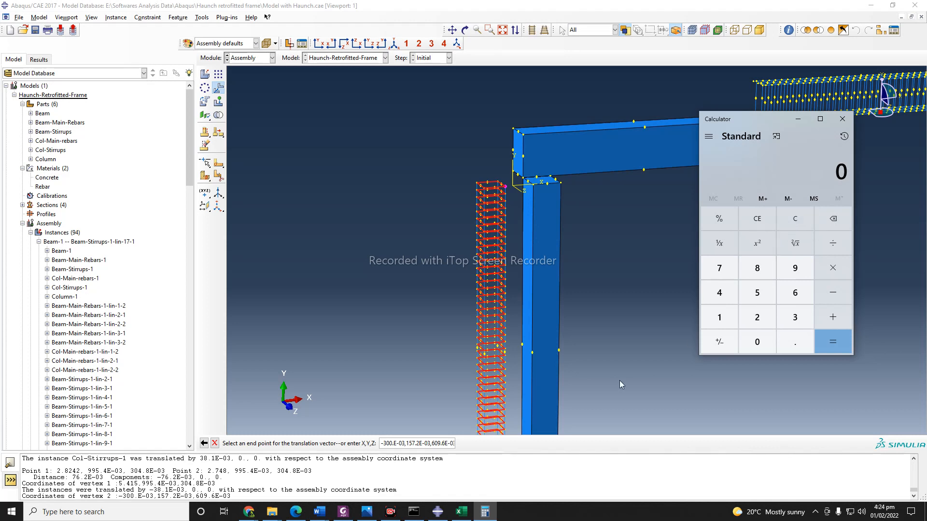
{"action": "left_click", "coordinate": [778, 344]}
{"action": "left_click", "coordinate": [719, 317]}
{"action": "left_click", "coordinate": [757, 293]}
{"action": "left_click", "coordinate": [719, 268]}
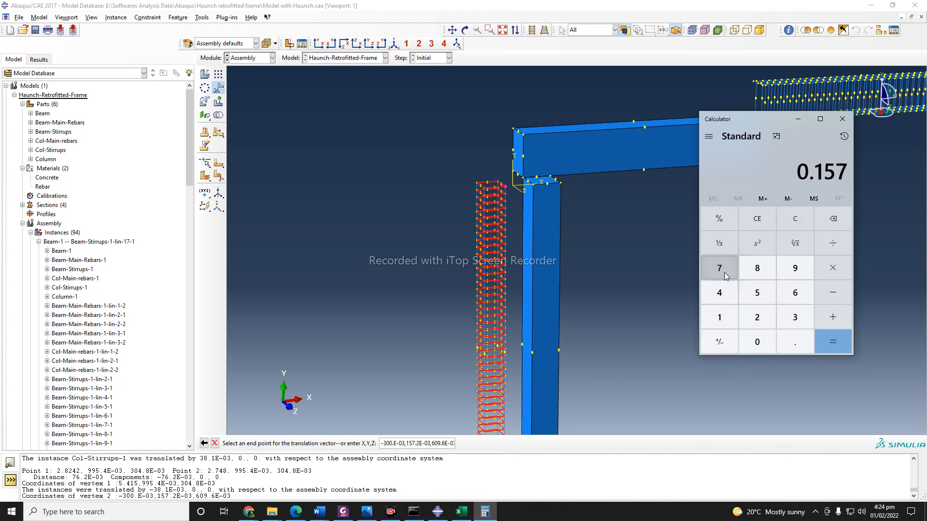
{"action": "left_click", "coordinate": [756, 312]}
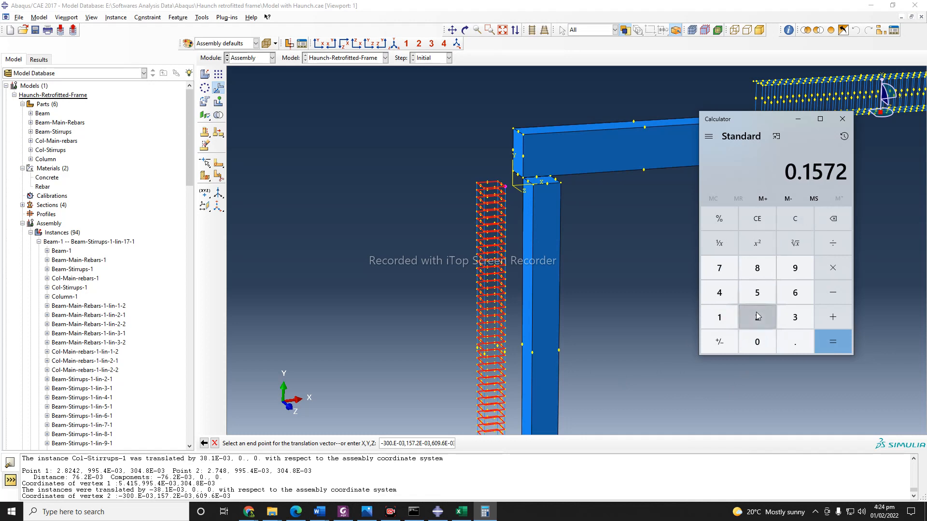
{"action": "left_click", "coordinate": [794, 219]}
{"action": "left_click", "coordinate": [832, 293]}
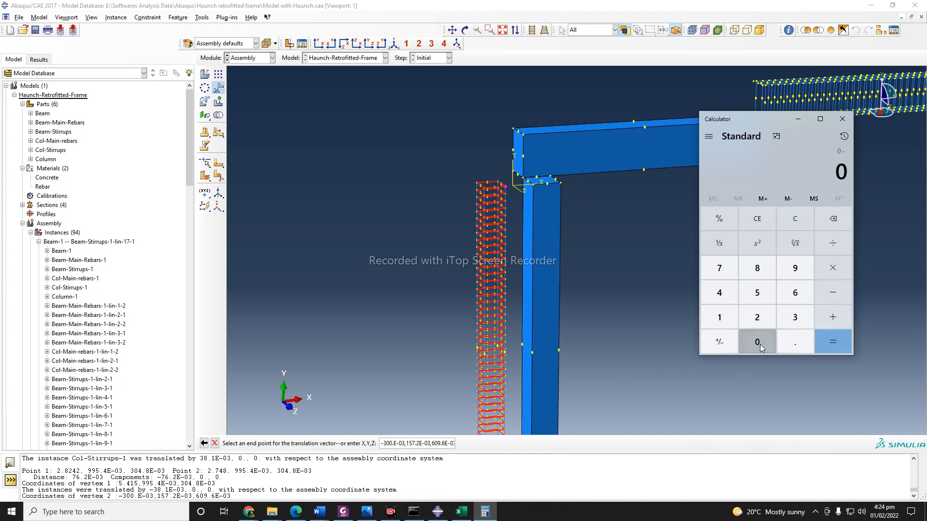
{"action": "left_click", "coordinate": [782, 338]}
{"action": "left_click", "coordinate": [719, 317]}
{"action": "left_click", "coordinate": [757, 293]}
{"action": "left_click", "coordinate": [719, 268]}
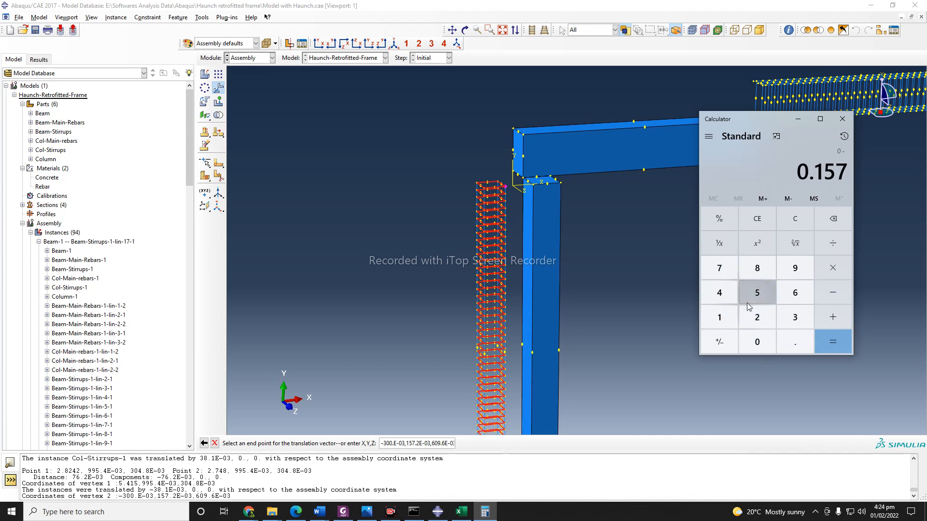
{"action": "left_click", "coordinate": [749, 306]}
{"action": "left_click", "coordinate": [842, 337]}
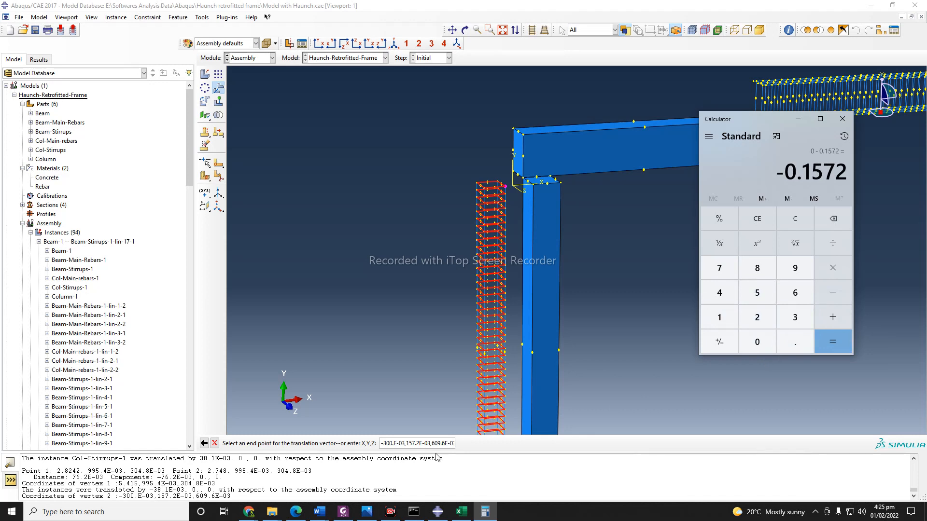
Try to copy the Y value of the end point from Abaqus into Calculator.
{"action": "left_click", "coordinate": [407, 442]}
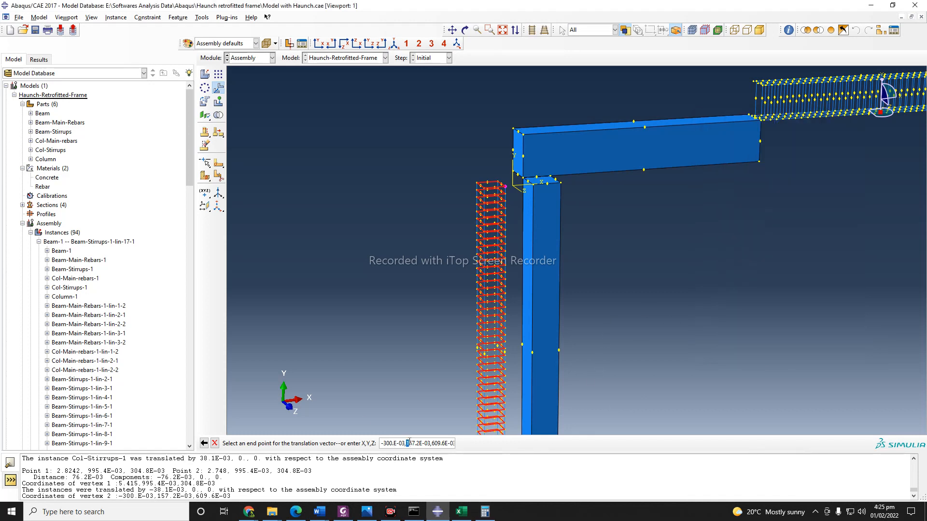
{"action": "left_click_drag", "start_coordinate": [407, 442], "coordinate": [430, 443]}
{"action": "key", "text": "ctrl+c"}
{"action": "left_click", "coordinate": [484, 513]}
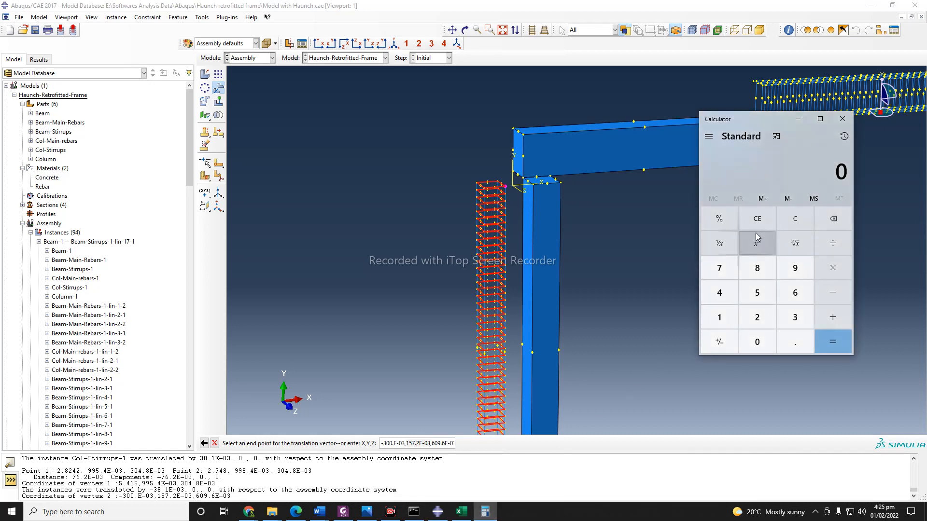
{"action": "key", "text": "ctrl+v"}
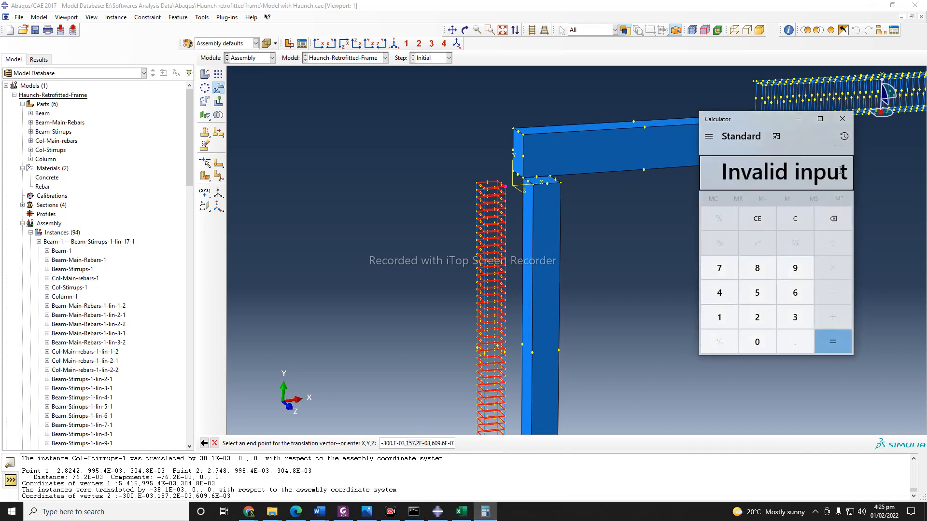
{"action": "left_click_drag", "start_coordinate": [839, 178], "coordinate": [703, 168]}
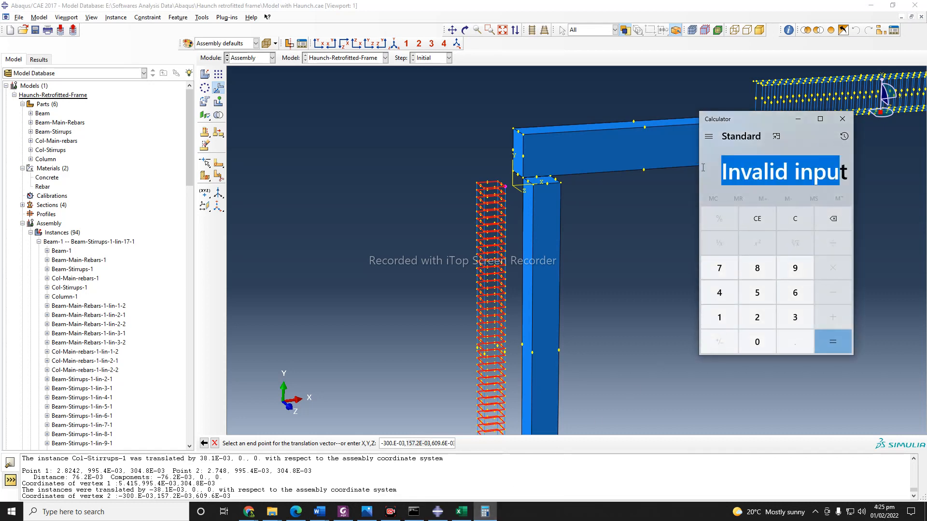
{"action": "key", "text": "Escape"}
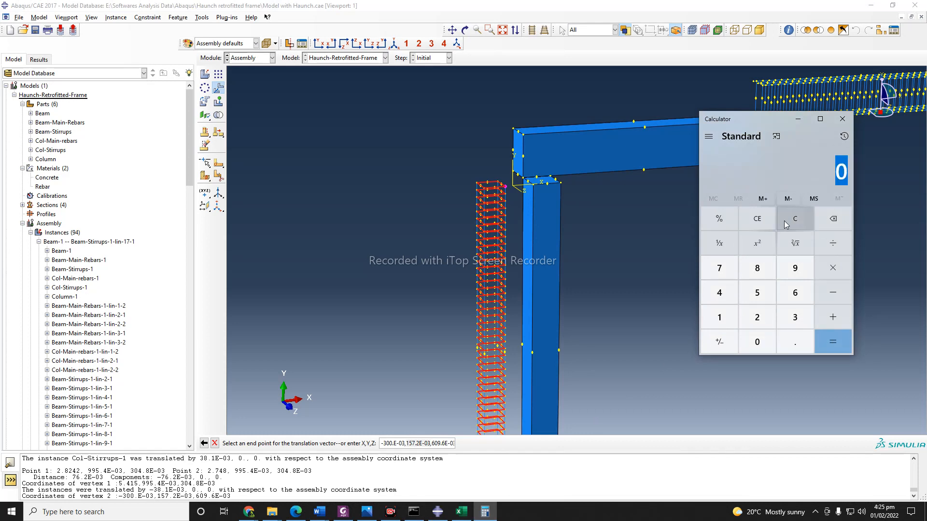
Enter 0.1572 in Calculator as the value to subtract from.
{"action": "left_click", "coordinate": [793, 342]}
{"action": "left_click", "coordinate": [735, 320]}
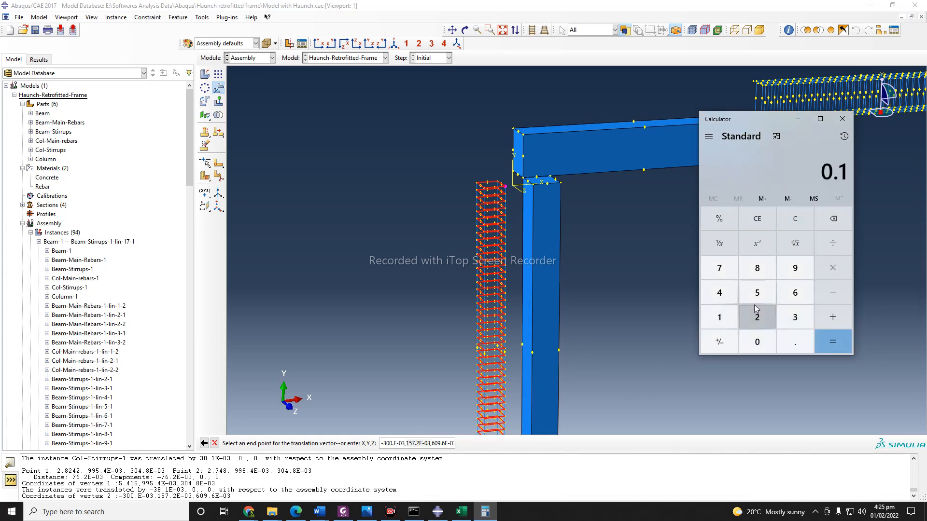
{"action": "left_click", "coordinate": [755, 293]}
{"action": "left_click", "coordinate": [720, 269]}
{"action": "left_click", "coordinate": [757, 319]}
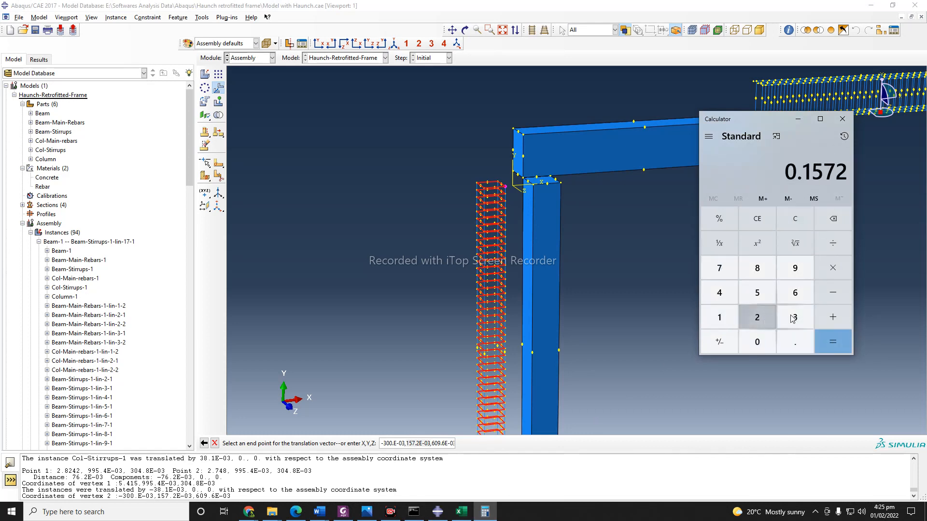
{"action": "left_click", "coordinate": [832, 290]}
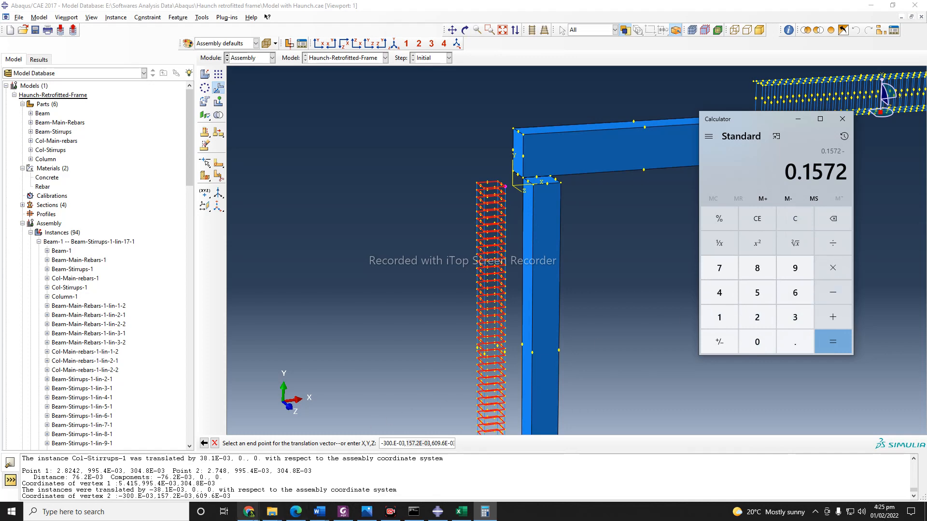
Switch to the Chrome length converter and convert 1.5 inches to metres.
{"action": "mouse_move", "coordinate": [249, 511]}
{"action": "left_click", "coordinate": [362, 478]}
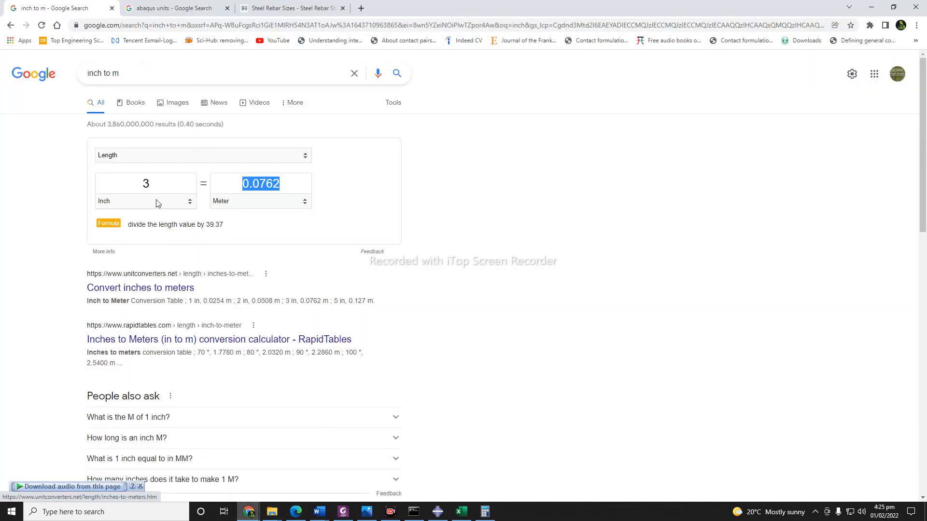
{"action": "left_click", "coordinate": [126, 182]}
{"action": "type", "text": "1.5"}
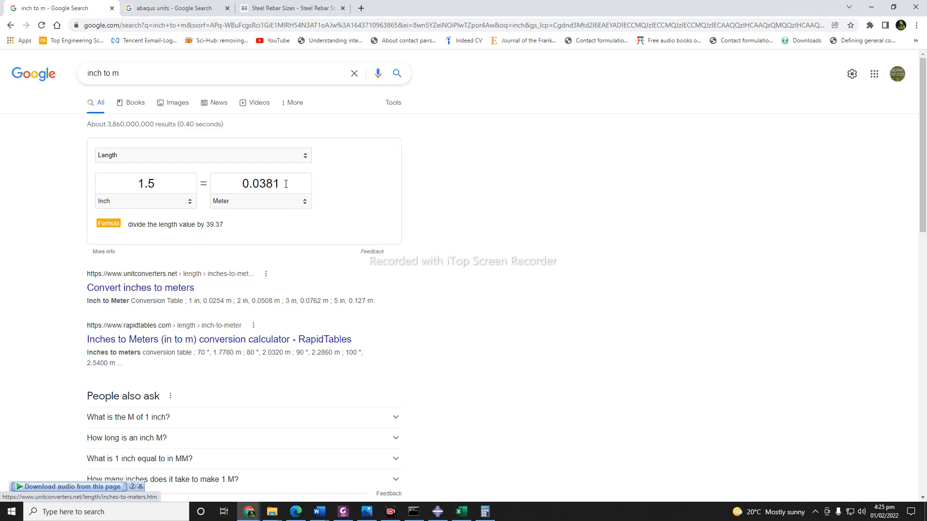
Switch from the length converter to Calculator and subtract 0.0381 from 0.1572.
{"action": "left_click", "coordinate": [871, 7]}
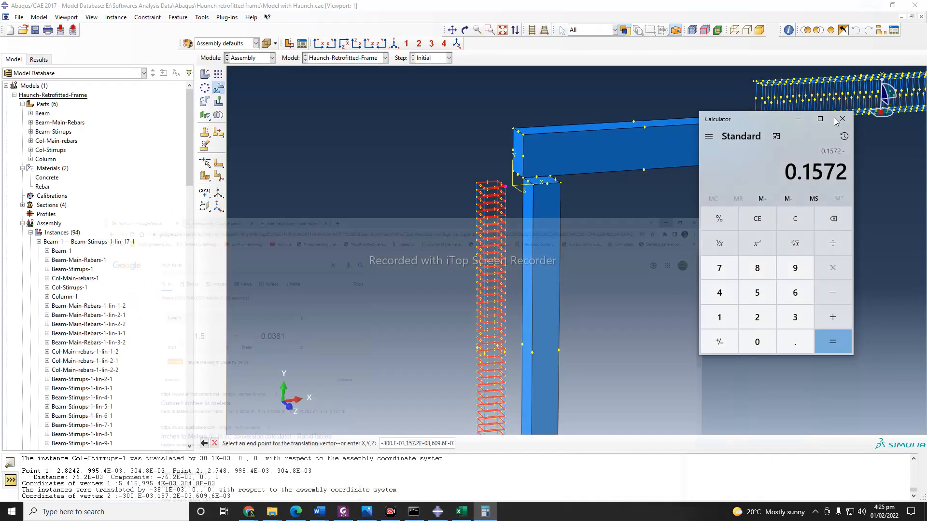
{"action": "left_click", "coordinate": [749, 342]}
{"action": "left_click", "coordinate": [795, 341]}
{"action": "left_click", "coordinate": [757, 341]}
{"action": "left_click", "coordinate": [795, 317]}
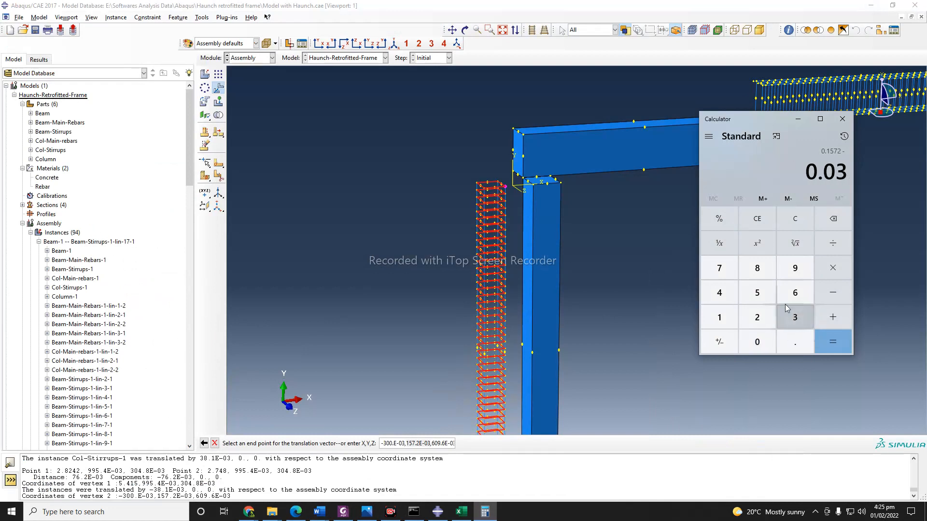
{"action": "left_click", "coordinate": [768, 270]}
{"action": "left_click", "coordinate": [724, 320]}
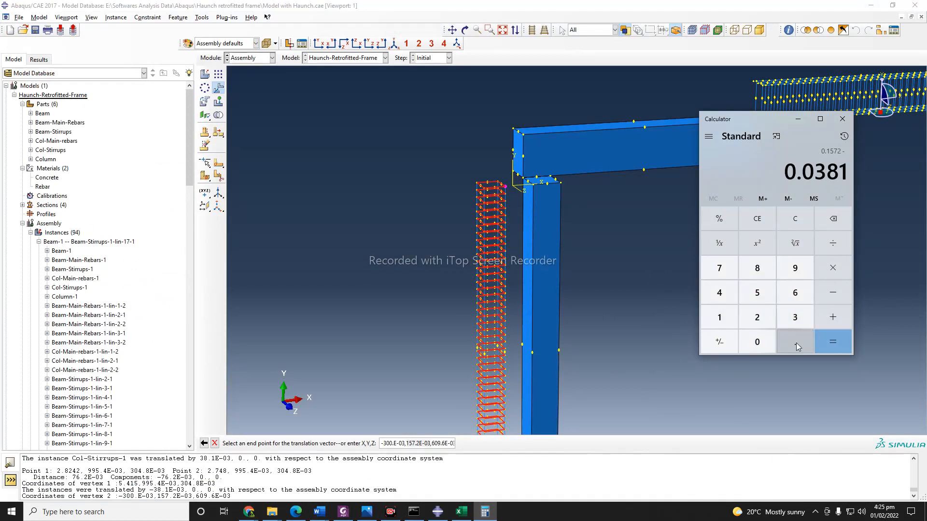
{"action": "left_click", "coordinate": [835, 344]}
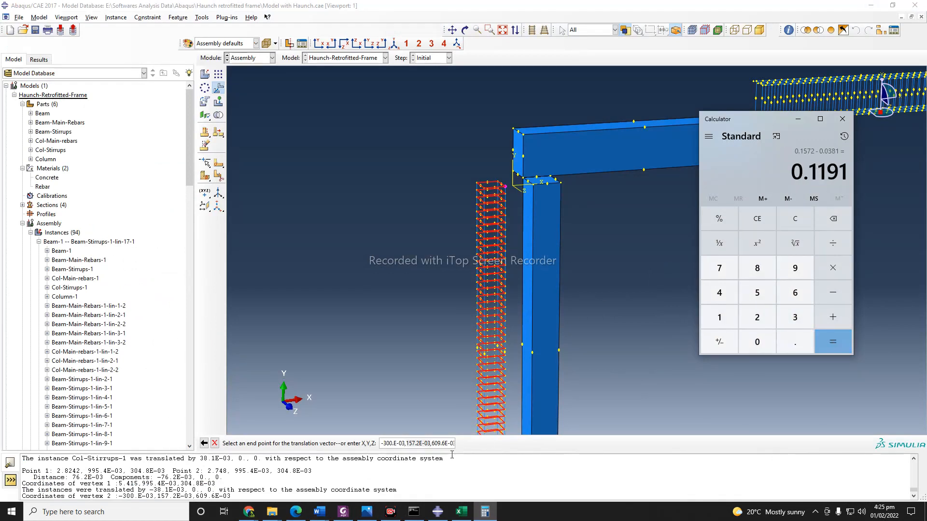
Try to translate the column stirrups using an end point with a Y value of 1191, then return to the end point entry.
{"action": "left_click", "coordinate": [415, 445]}
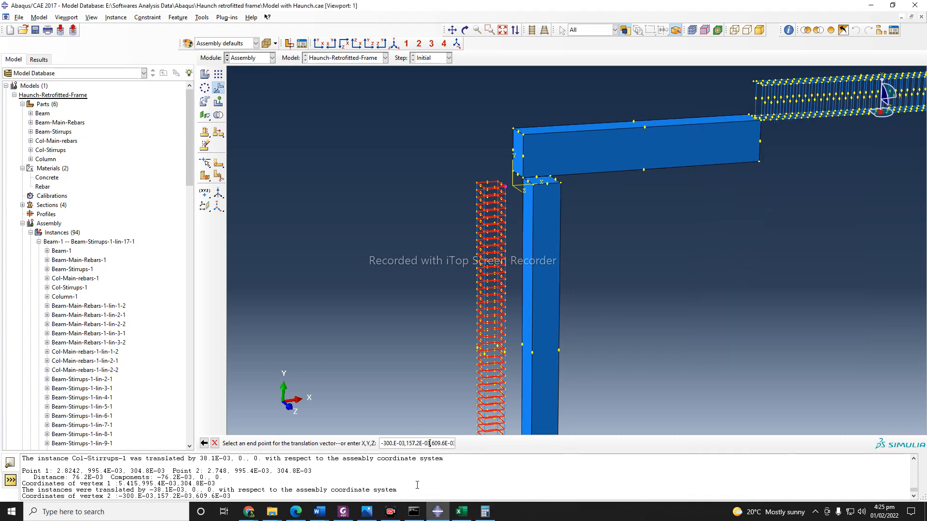
{"action": "key", "text": "Delete"}
{"action": "key", "text": "Delete"}
{"action": "key", "text": "Delete"}
{"action": "key", "text": "Delete"}
{"action": "key", "text": "Delete"}
{"action": "key", "text": "BackSpace"}
{"action": "key", "text": "BackSpace"}
{"action": "key", "text": "BackSpace"}
{"action": "key", "text": "BackSpace"}
{"action": "type", "text": "1191"}
{"action": "key", "text": "Return"}
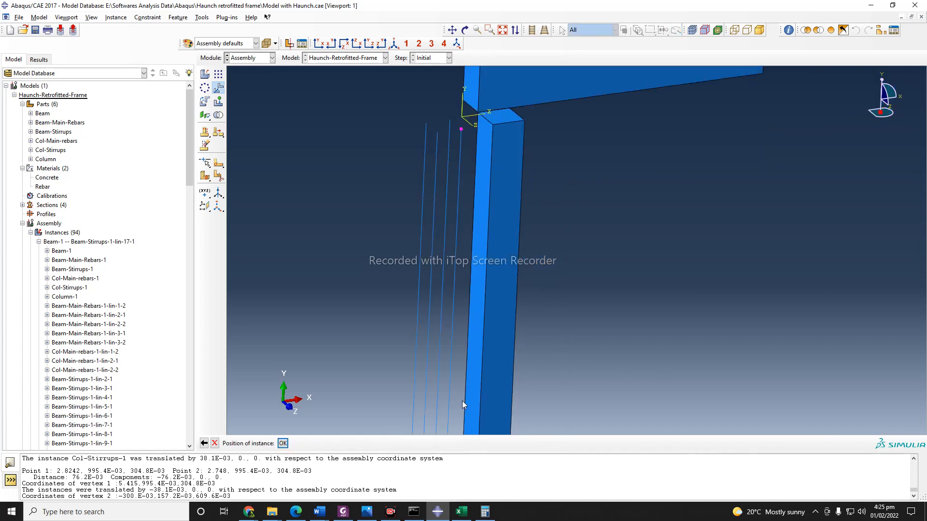
{"action": "scroll", "coordinate": [624, 233], "scroll_direction": "down", "scroll_amount": 5}
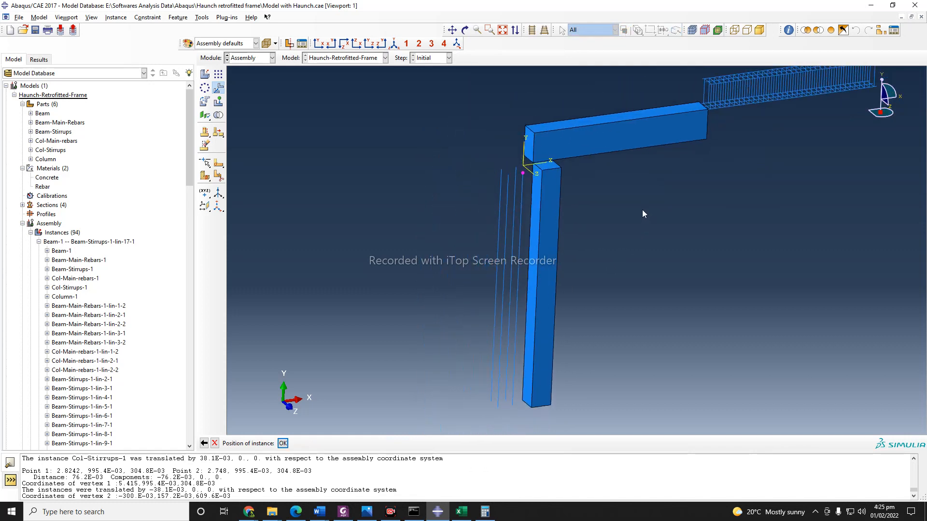
{"action": "left_click", "coordinate": [204, 443]}
{"action": "scroll", "coordinate": [548, 326], "scroll_direction": "up", "scroll_amount": 2}
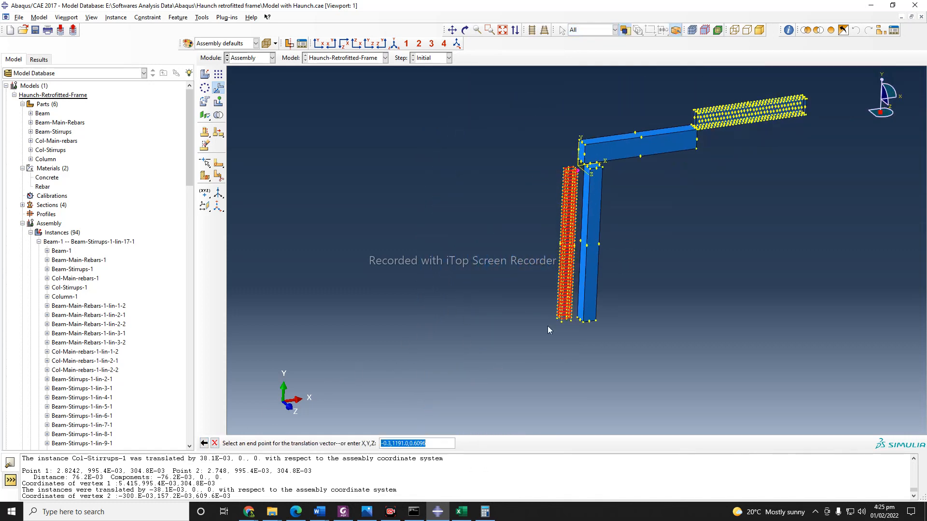
Try to correct the end point's Y value, then replace the coordinates with the copied value 0.1572 and preview the translation.
{"action": "left_click", "coordinate": [384, 443]}
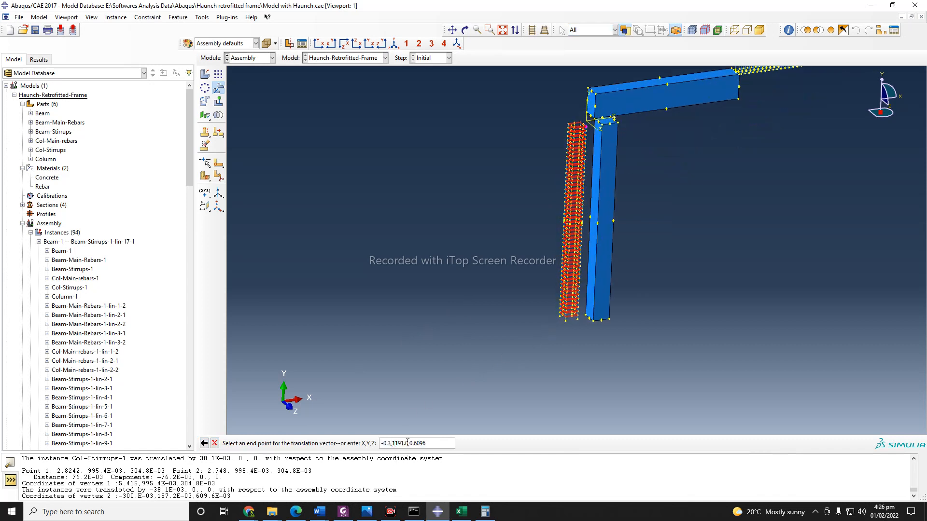
{"action": "key", "text": "Left"}
{"action": "key", "text": "Left"}
{"action": "key", "text": "Left"}
{"action": "key", "text": "Left"}
{"action": "key", "text": "Right"}
{"action": "key", "text": "Right"}
{"action": "key", "text": "Right"}
{"action": "key", "text": "Right"}
{"action": "key", "text": "Right"}
{"action": "type", "text": "0."}
{"action": "key", "text": "BackSpace"}
{"action": "key", "text": "BackSpace"}
{"action": "left_click_drag", "start_coordinate": [428, 446], "coordinate": [281, 447]}
{"action": "key", "text": "ctrl+v"}
{"action": "key", "text": "Return"}
Return to the end point entry, clear it and copy the vertex 2 coordinates -300.E-03,157.2E-03,609.6E-03 from the message log.
{"action": "left_click_drag", "start_coordinate": [119, 496], "coordinate": [232, 495]}
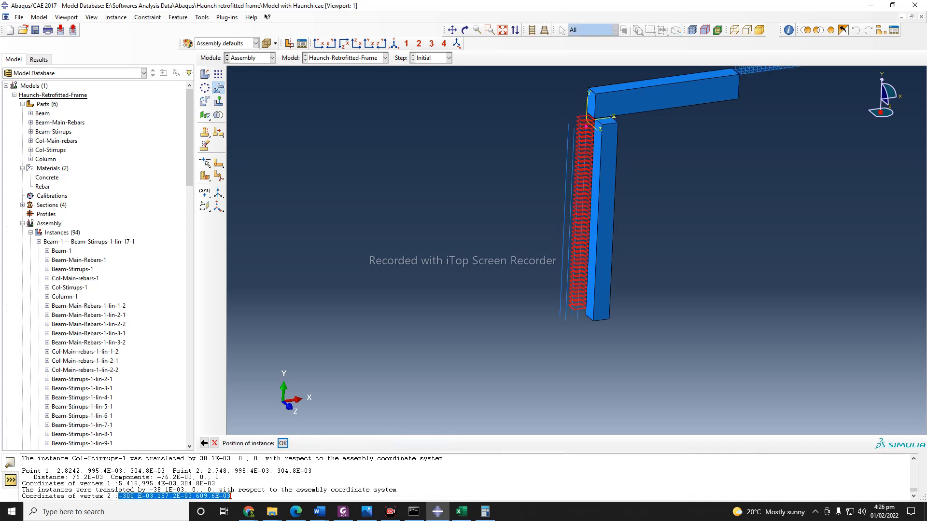
{"action": "key", "text": "ctrl+c"}
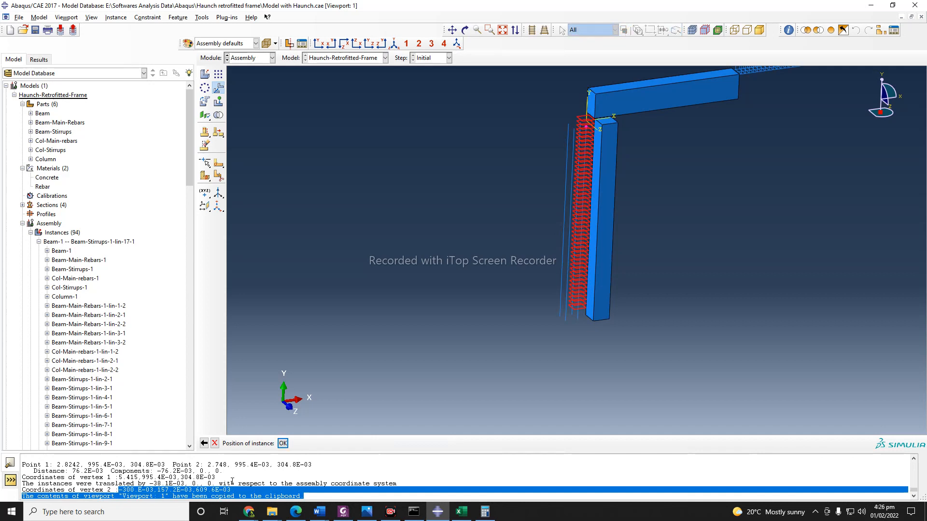
{"action": "left_click", "coordinate": [204, 443]}
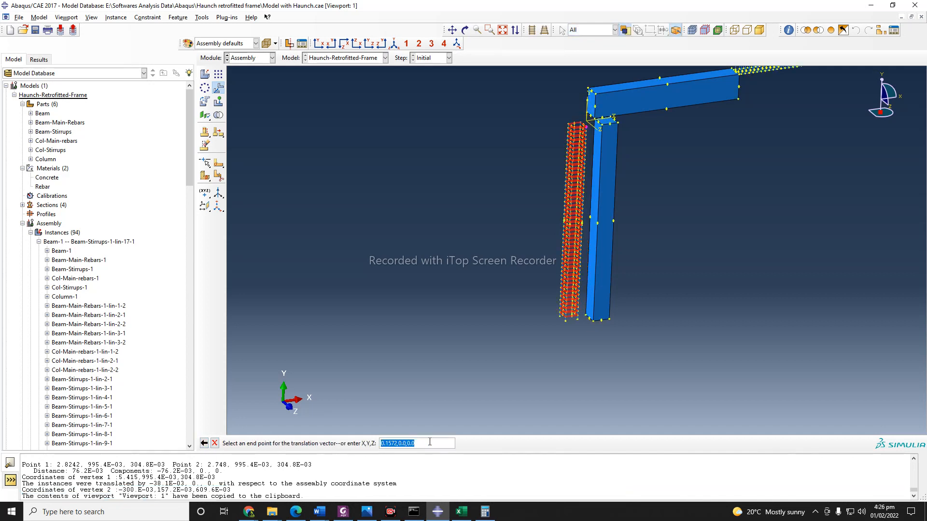
{"action": "key", "text": "BackSpace"}
{"action": "left_click_drag", "start_coordinate": [231, 486], "coordinate": [118, 489]}
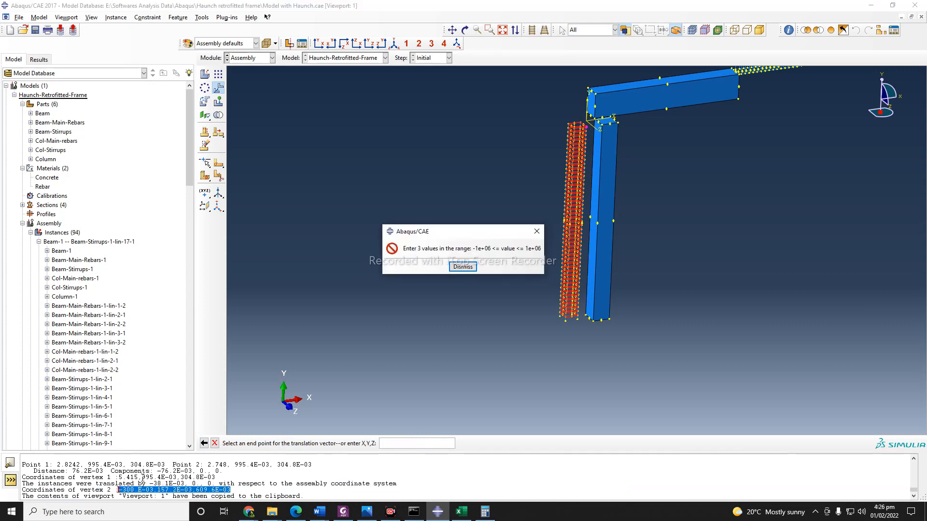
{"action": "left_click", "coordinate": [467, 267]}
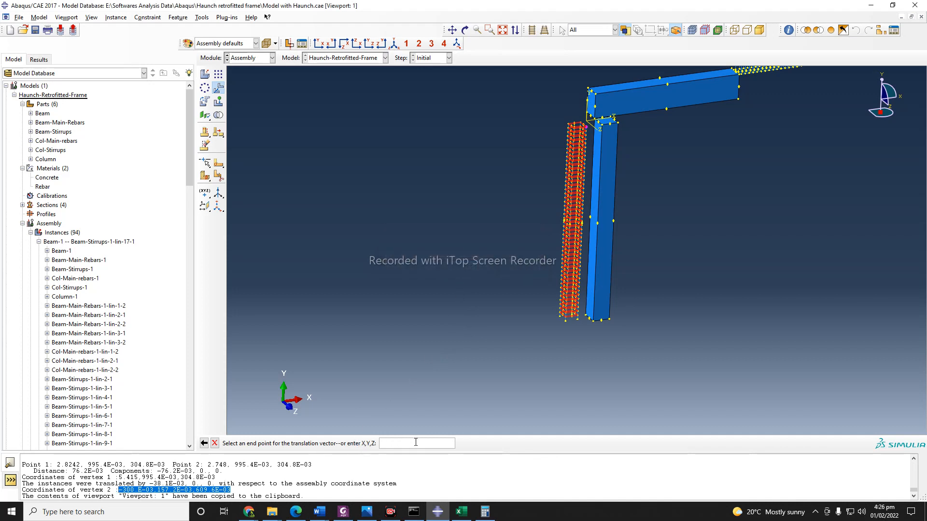
Enter the copied coordinates as the translation end point with the Y value changed to 0.1191.
{"action": "key", "text": "ctrl+v"}
{"action": "key", "text": "Delete"}
{"action": "key", "text": "BackSpace"}
{"action": "key", "text": "BackSpace"}
{"action": "key", "text": "BackSpace"}
{"action": "key", "text": "BackSpace"}
{"action": "key", "text": "BackSpace"}
{"action": "key", "text": "BackSpace"}
{"action": "key", "text": "BackSpace"}
{"action": "key", "text": "BackSpace"}
{"action": "type", "text": "03,0.1191"}
{"action": "key", "text": "Return"}
Inspect the previewed stirrups against the column rebars and accept their new position.
{"action": "scroll", "coordinate": [597, 186], "scroll_direction": "up", "scroll_amount": 5}
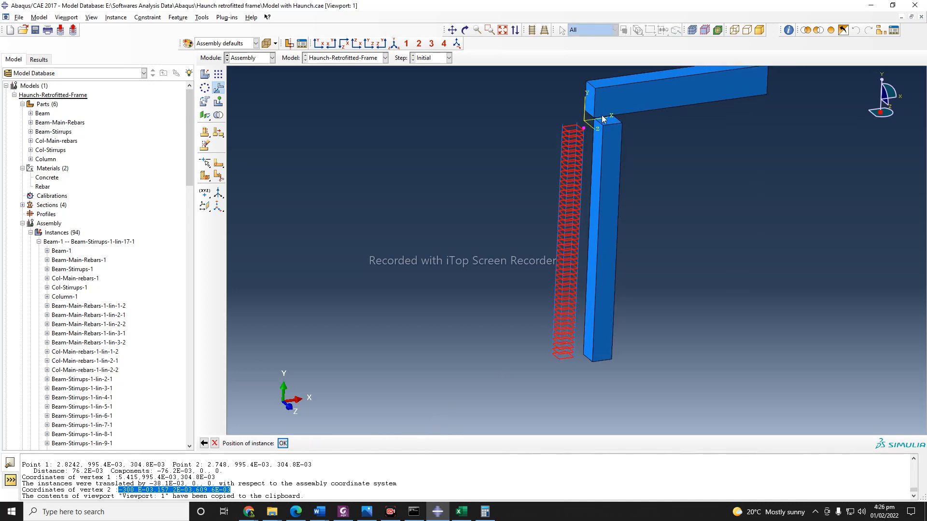
{"action": "left_click", "coordinate": [465, 30]}
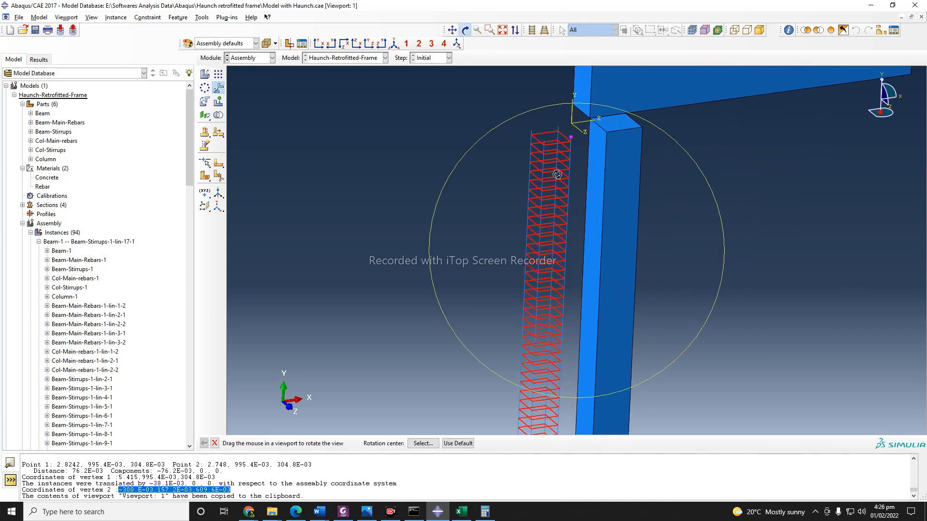
{"action": "left_click_drag", "start_coordinate": [599, 207], "coordinate": [602, 187]}
{"action": "left_click", "coordinate": [214, 443]}
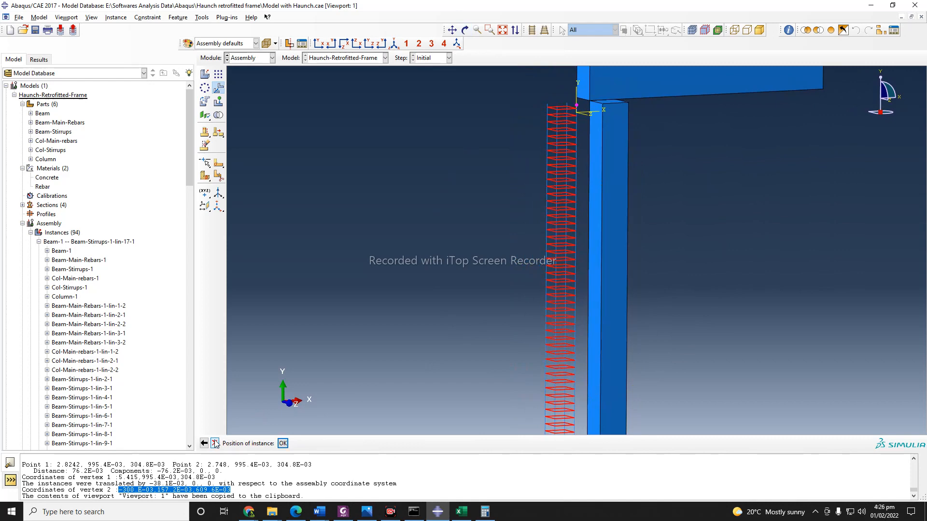
{"action": "left_click", "coordinate": [283, 443]}
Collapse the first three groups of instances in the assembly's model tree.
{"action": "scroll", "coordinate": [445, 218], "scroll_direction": "up", "scroll_amount": 3}
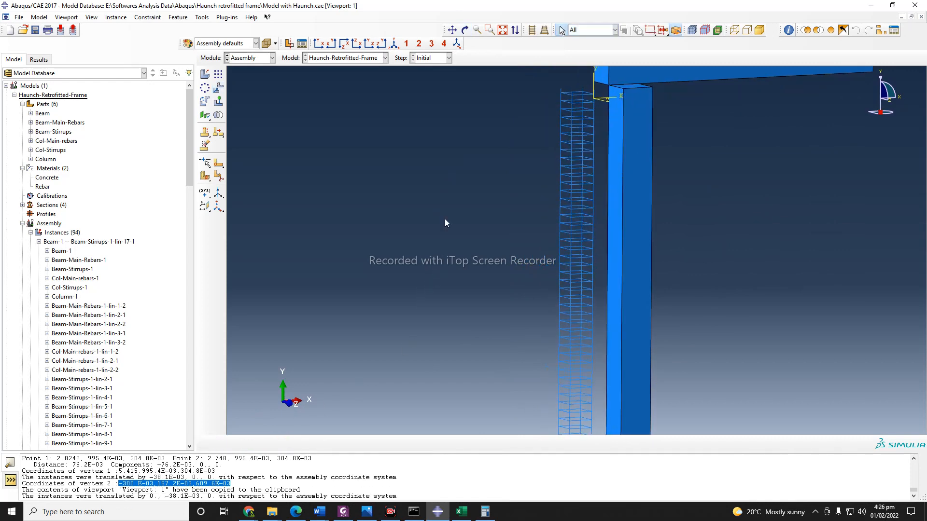
{"action": "scroll", "coordinate": [448, 227], "scroll_direction": "up", "scroll_amount": 2}
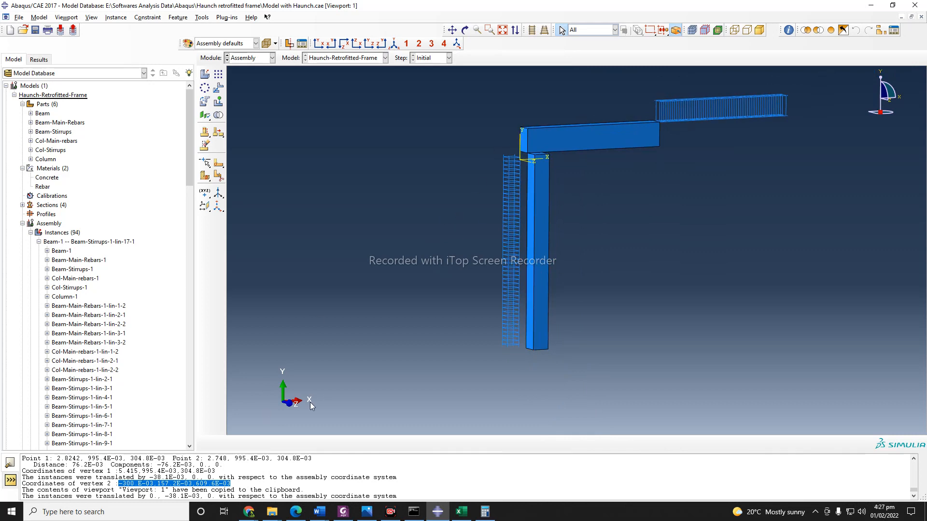
{"action": "left_click", "coordinate": [39, 241]}
{"action": "left_click", "coordinate": [40, 251]}
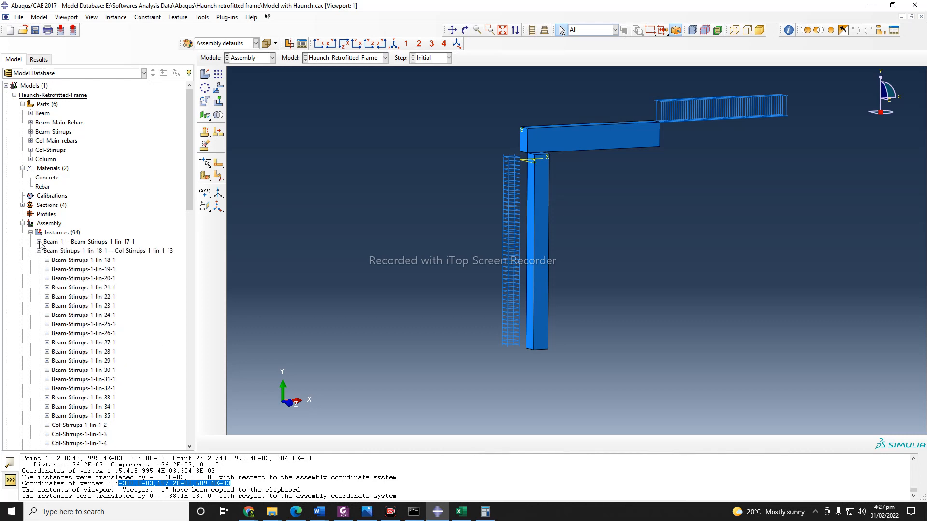
{"action": "left_click", "coordinate": [39, 251]}
{"action": "left_click", "coordinate": [39, 261]}
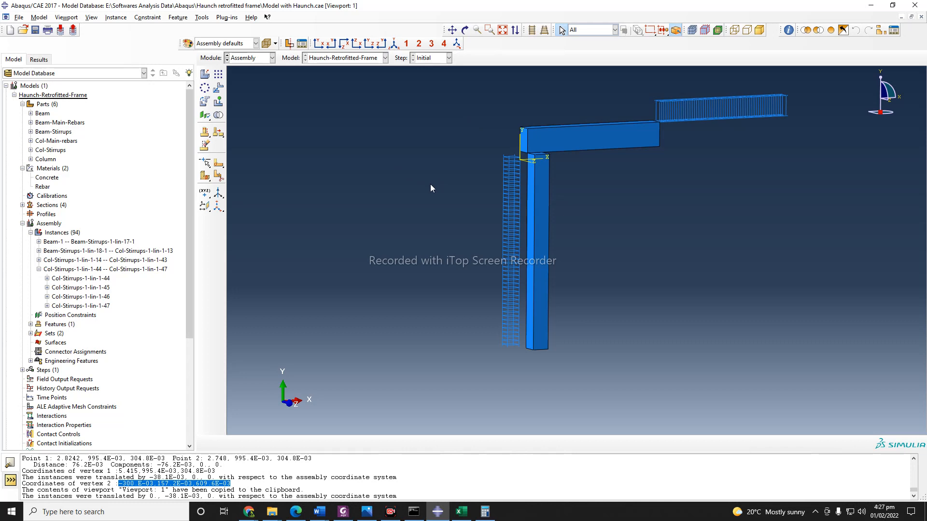
{"action": "left_click", "coordinate": [264, 61]}
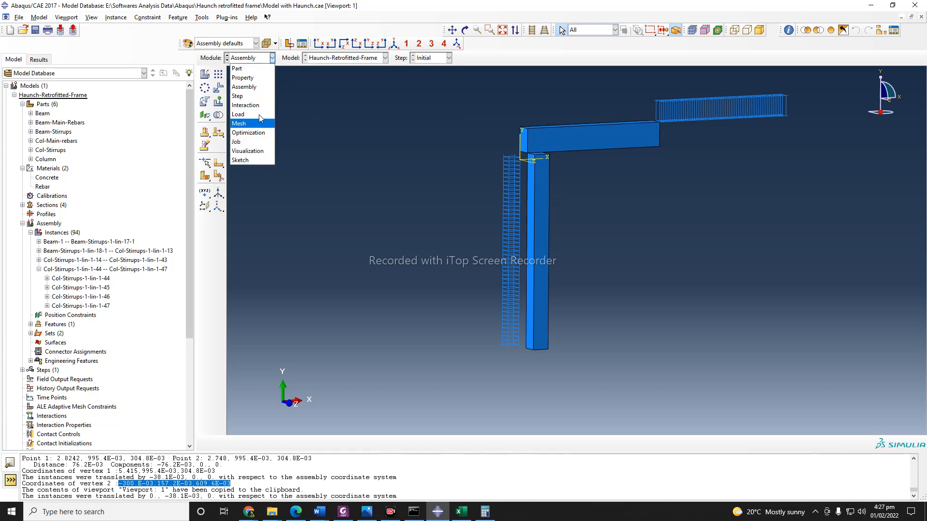
{"action": "left_click", "coordinate": [360, 128]}
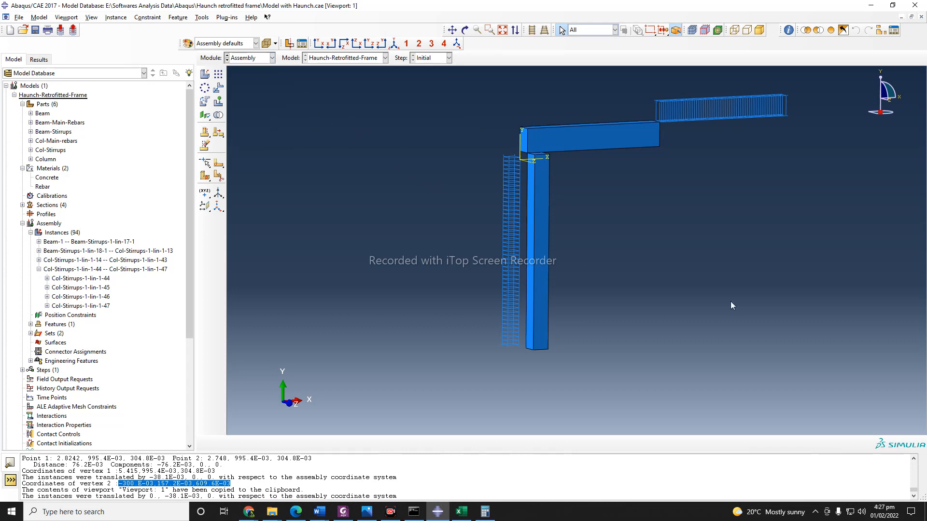